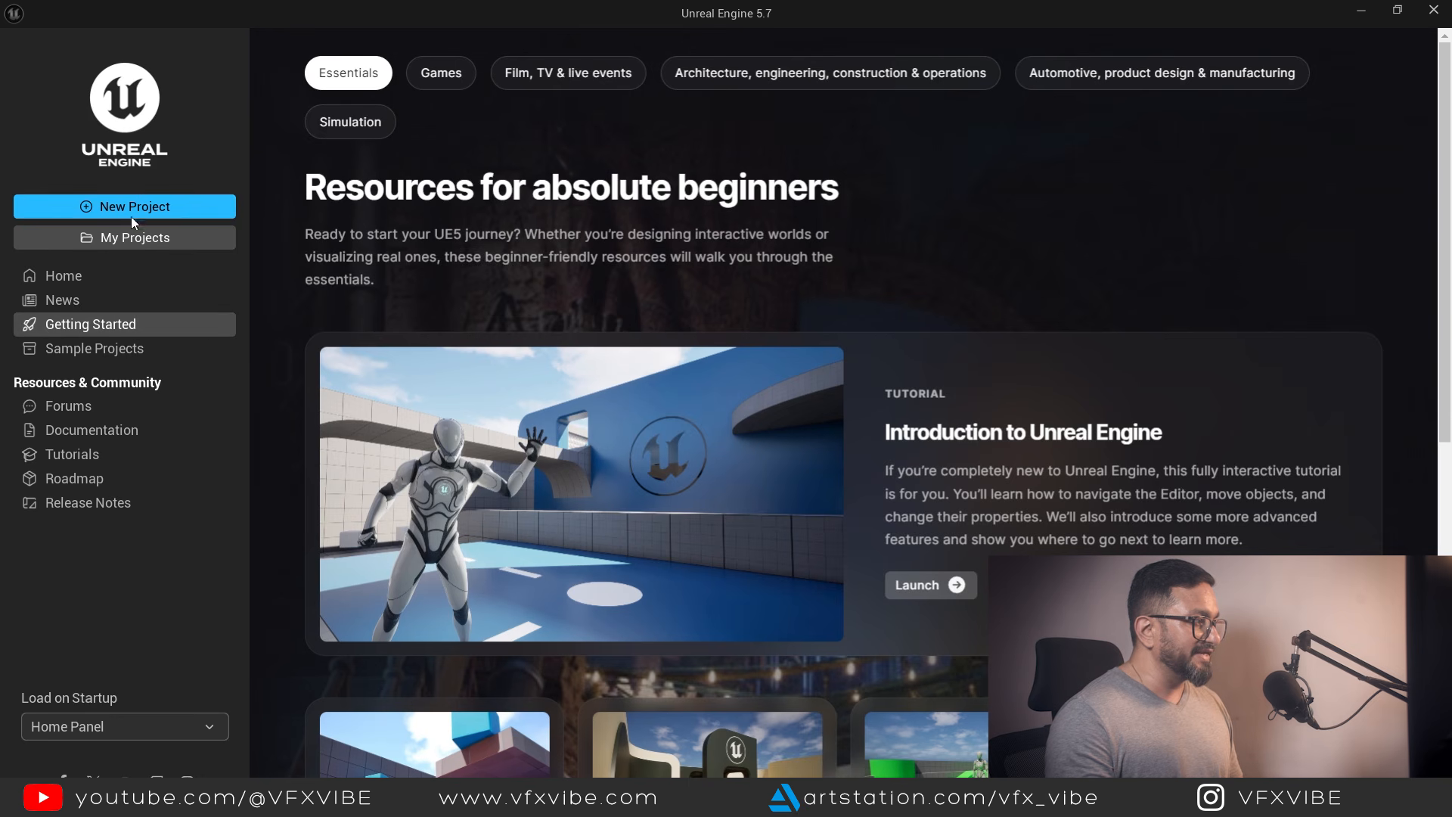
Start a new project using the Blank template from the Film / Video & Live Events category.
{"action": "left_click", "coordinate": [130, 215]}
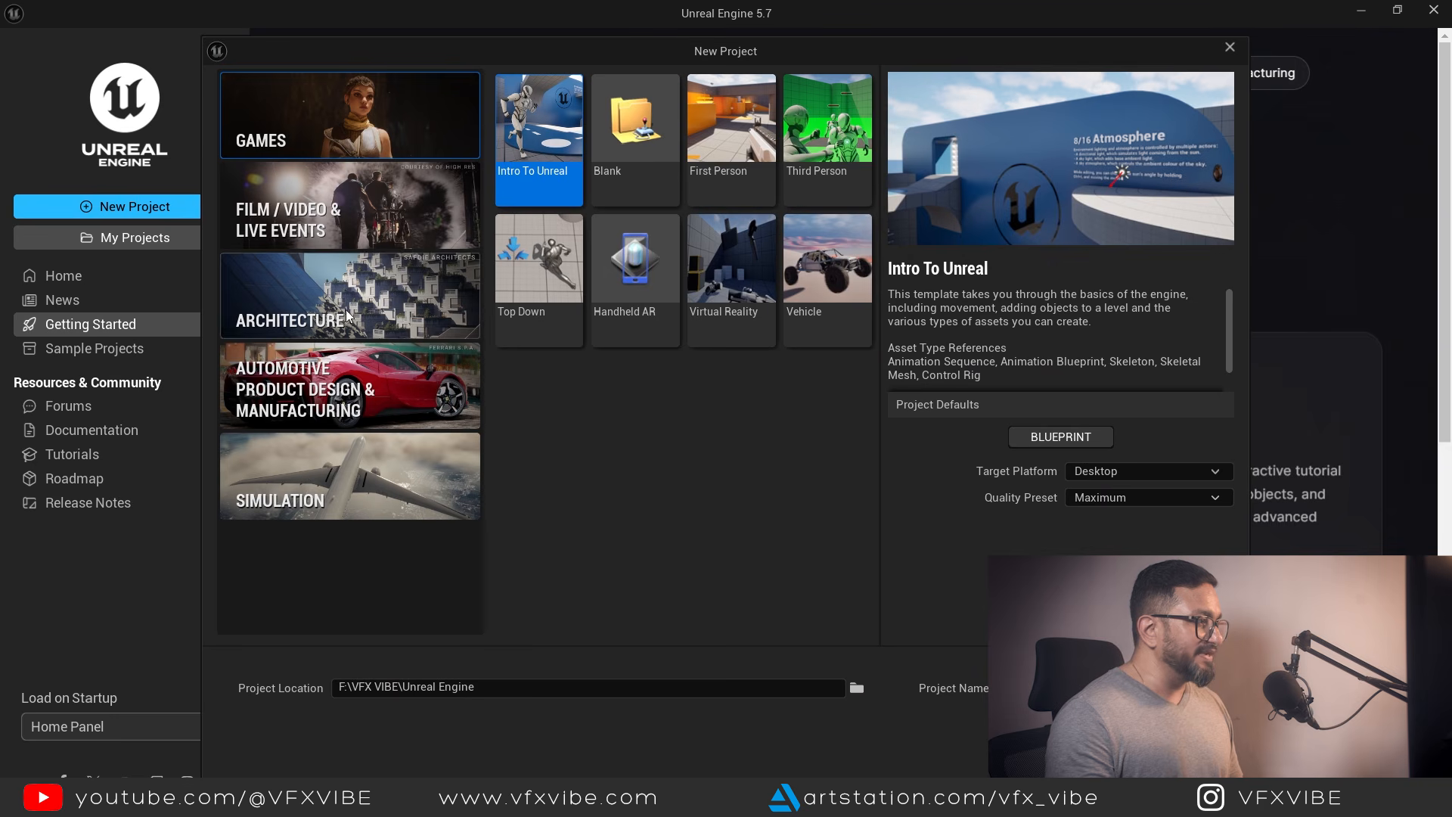
{"action": "left_click", "coordinate": [334, 218]}
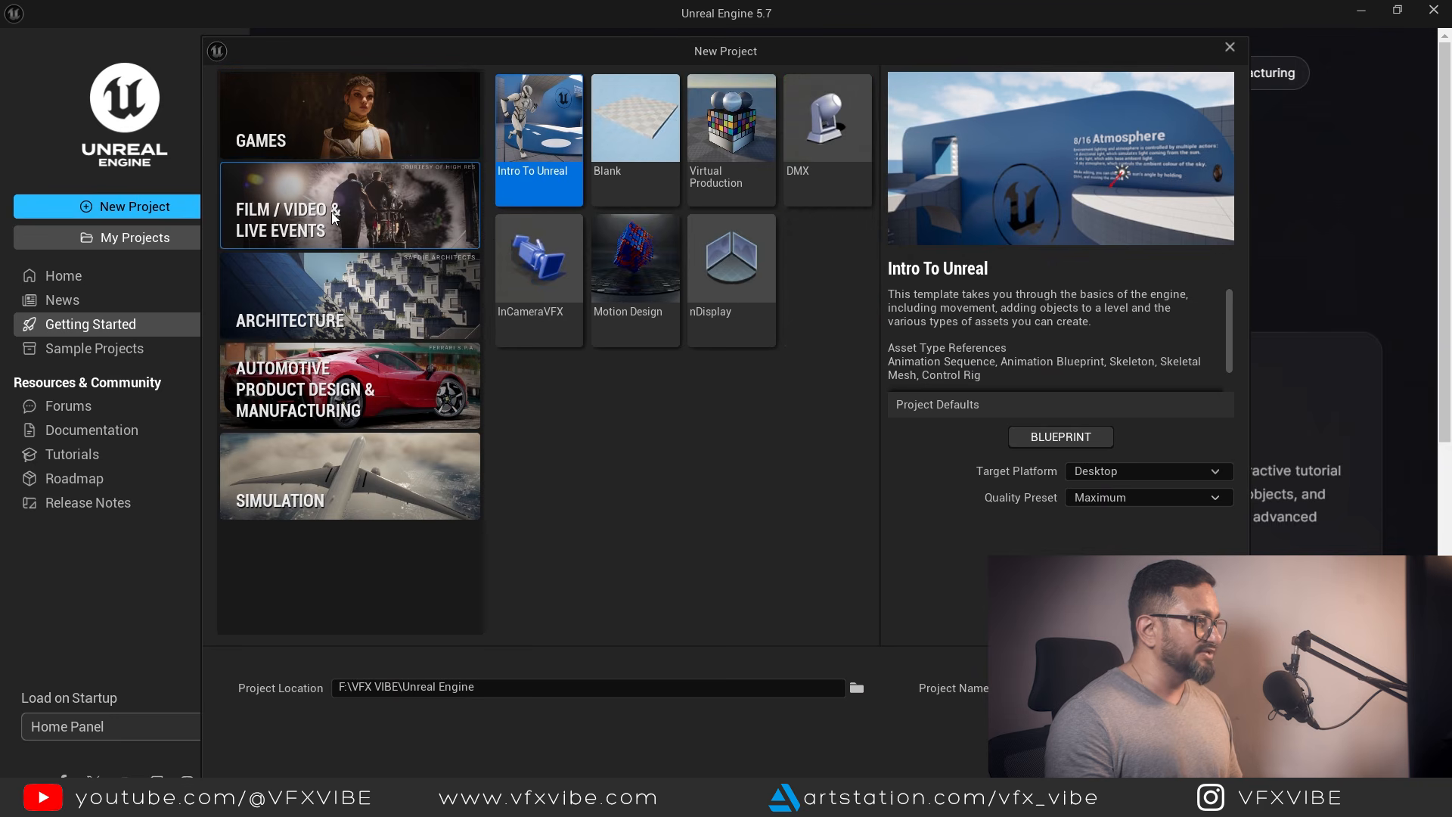
{"action": "left_click", "coordinate": [638, 115]}
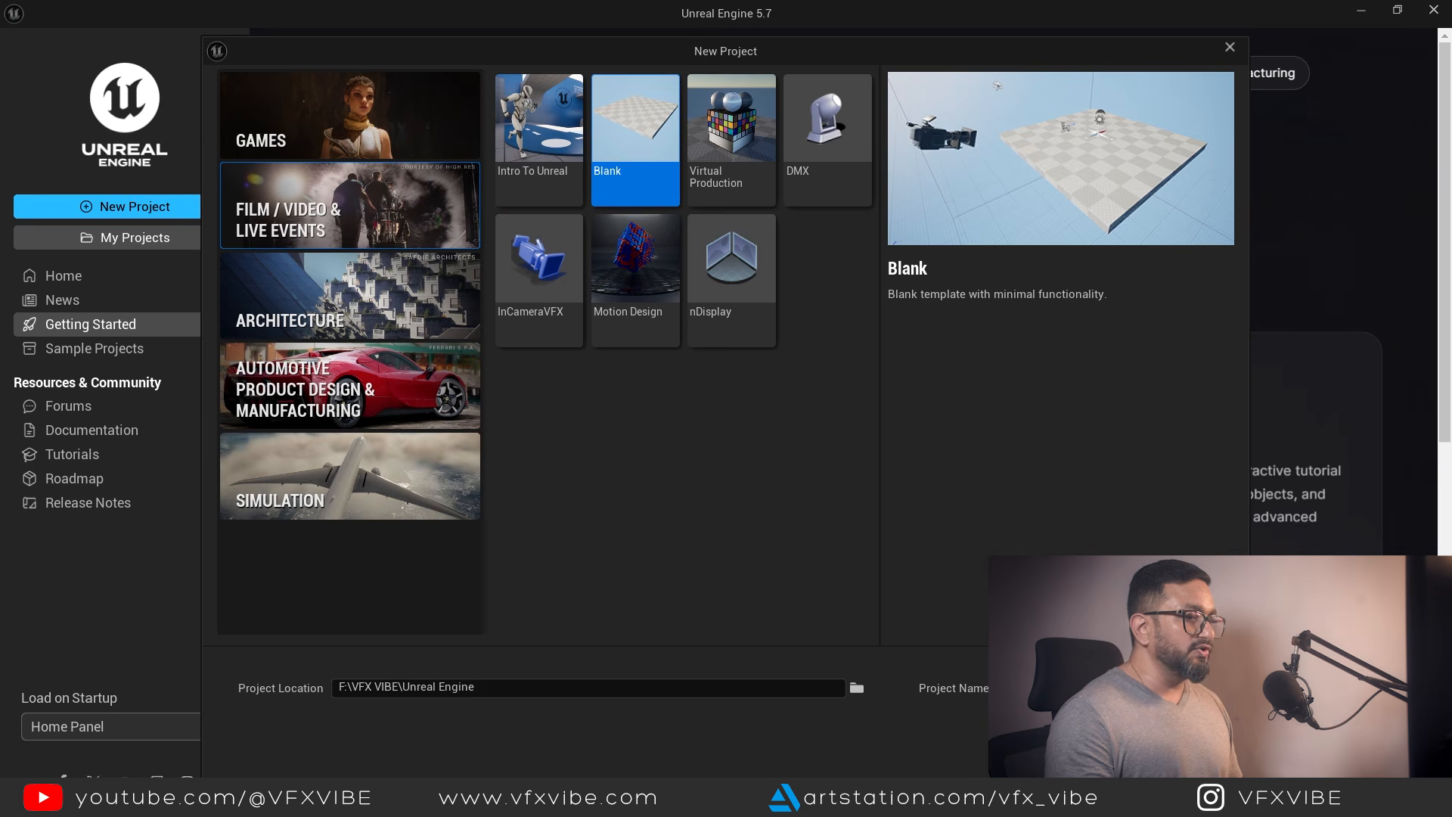
Create a folder named PCG Series inside F:\VFX VIBE\Unreal Engine and set it as the project location.
{"action": "left_click", "coordinate": [856, 688]}
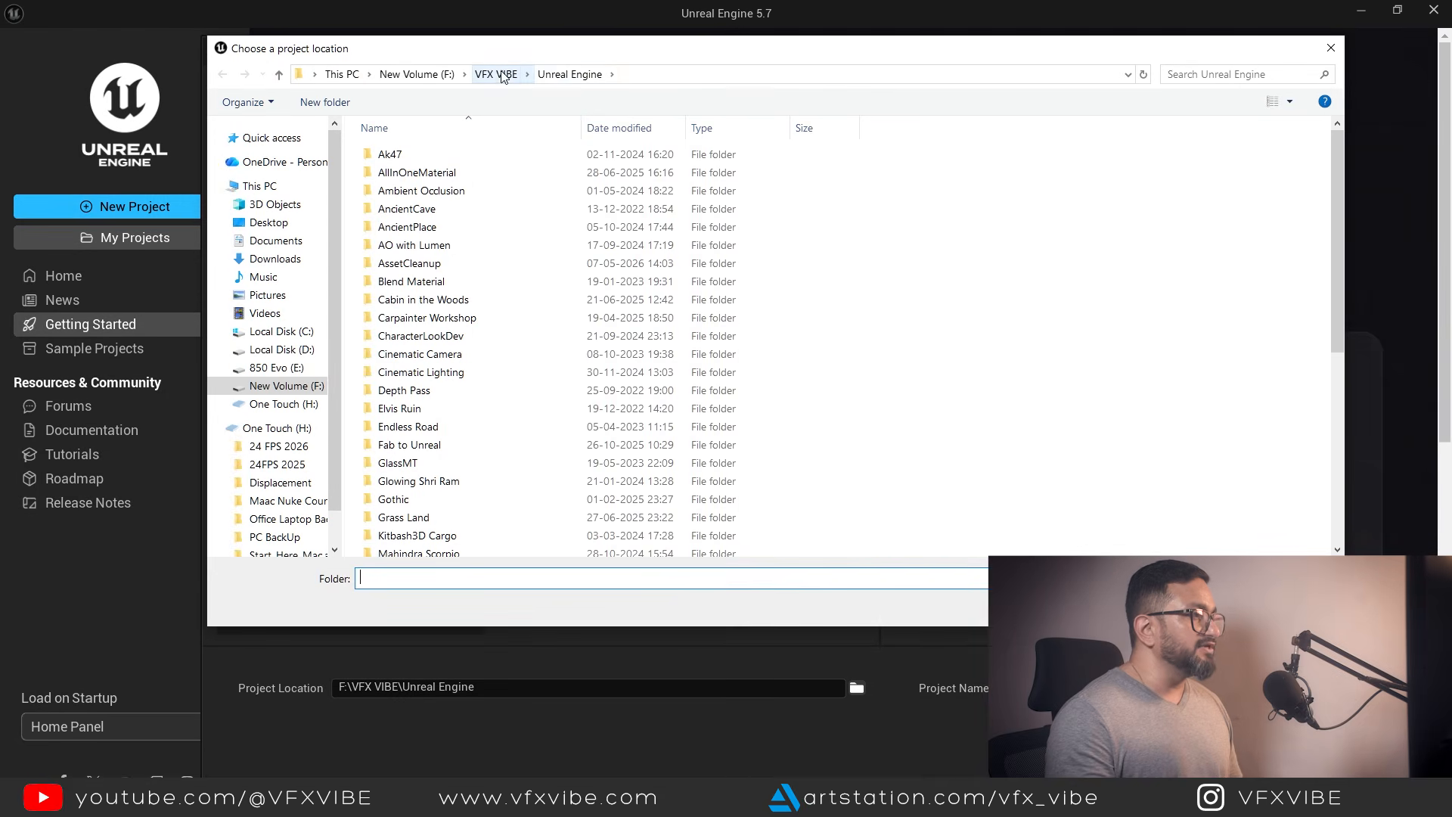
{"action": "left_click", "coordinate": [326, 102]}
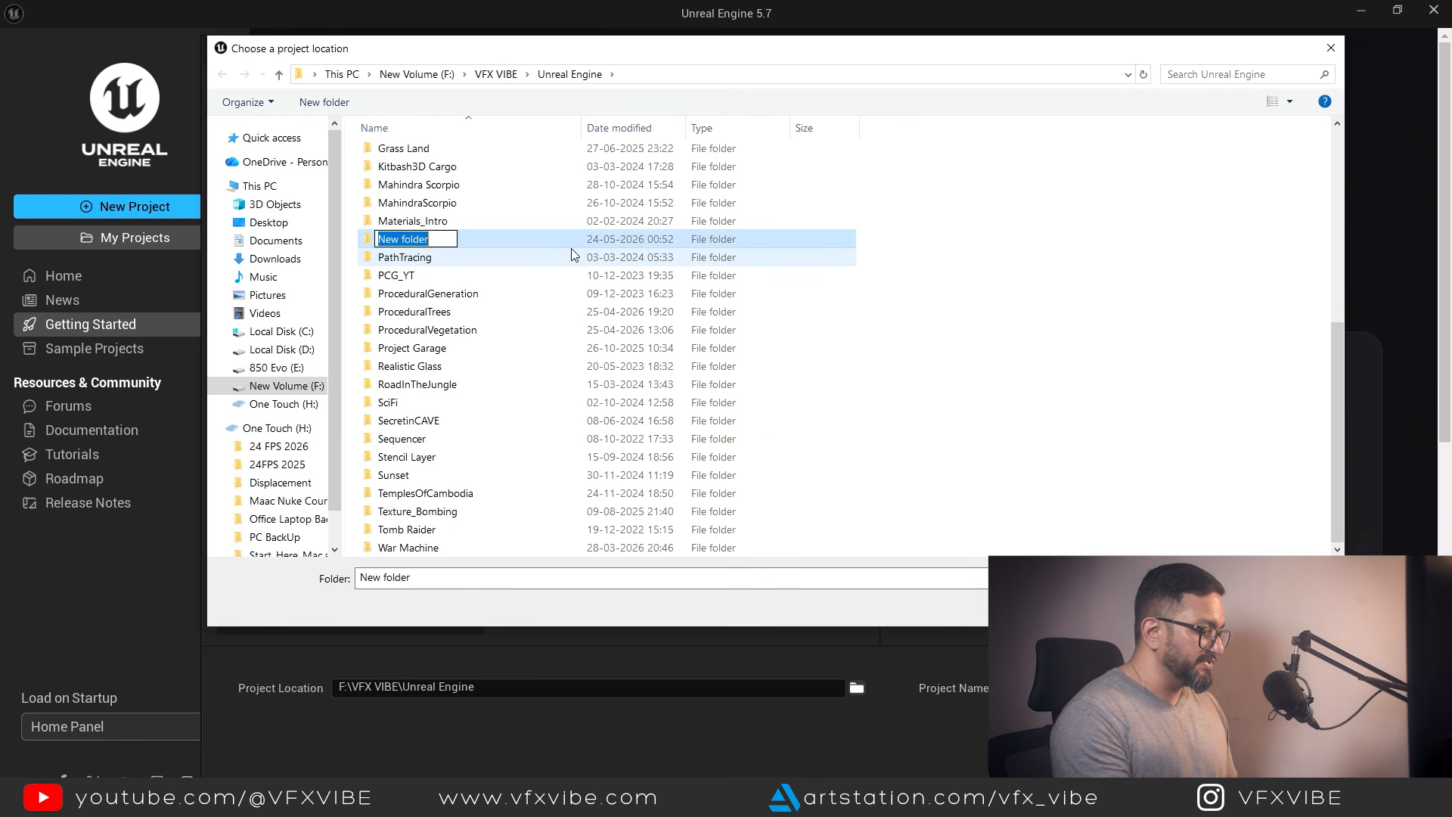
{"action": "type", "text": "PCG "}
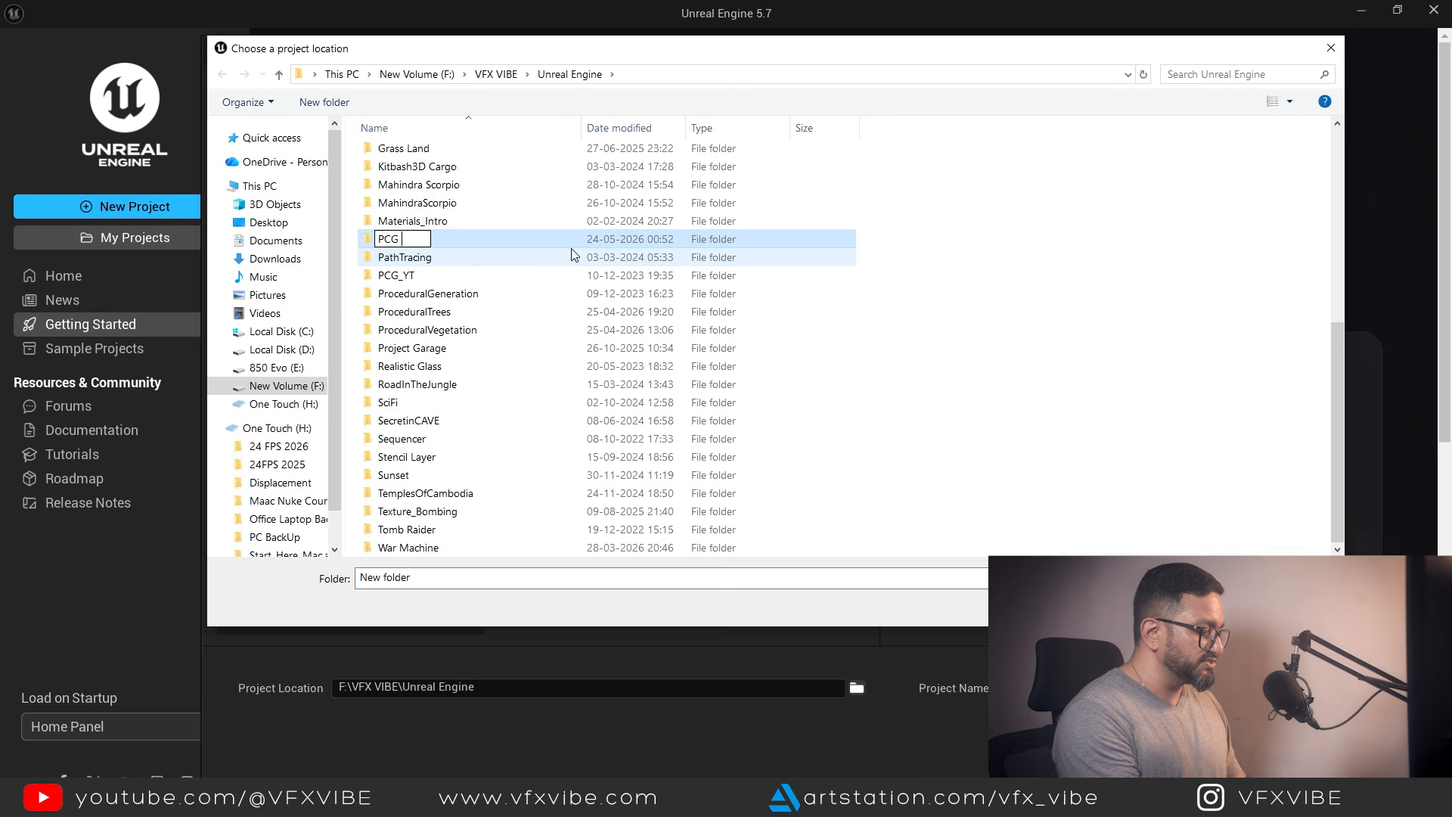
{"action": "type", "text": "Series"}
{"action": "key", "text": "Return"}
{"action": "key", "text": "Return"}
{"action": "key", "text": "Return"}
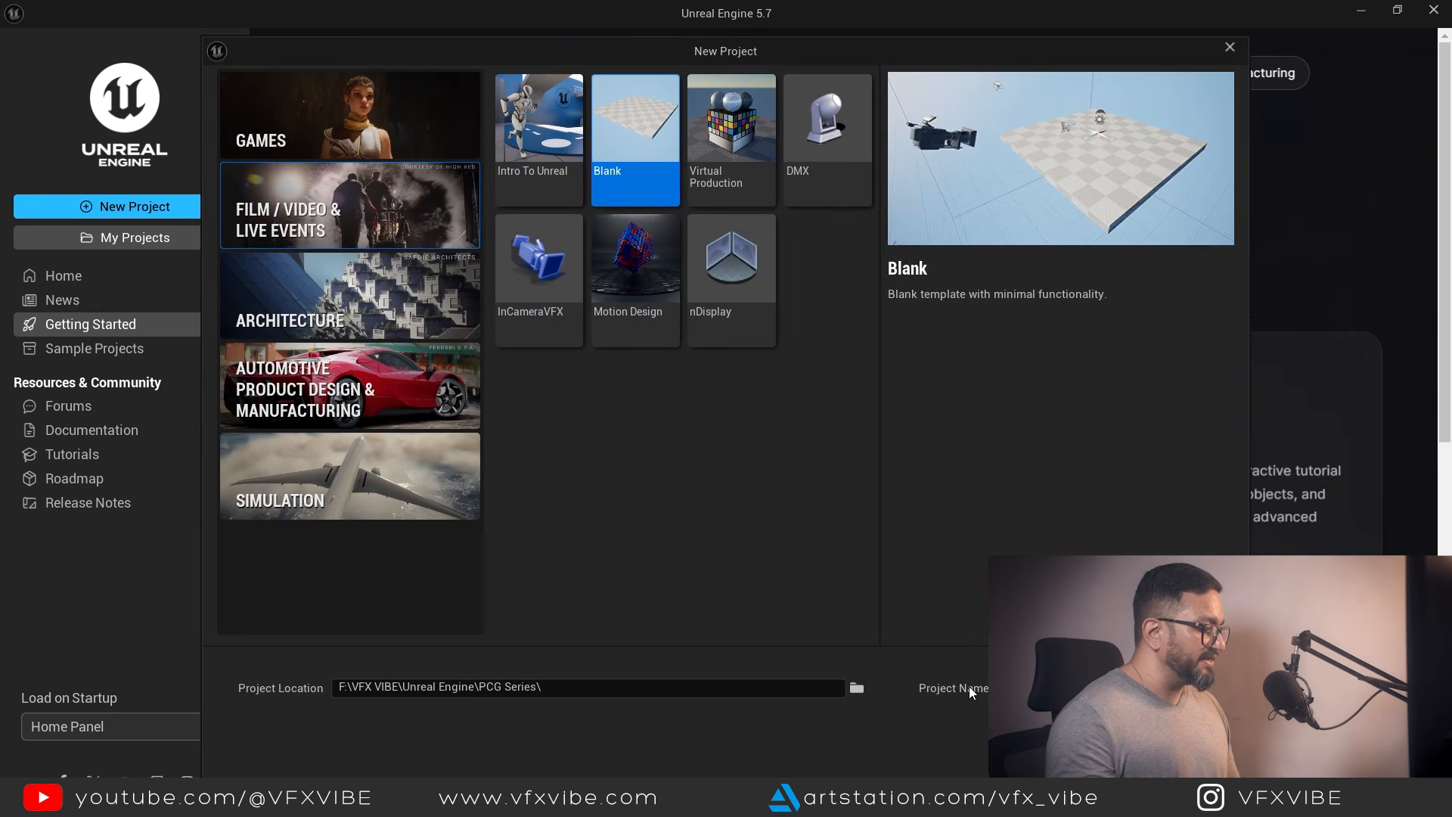
Name the project PCG_Class_01 and create it.
{"action": "type", "text": "PCG"}
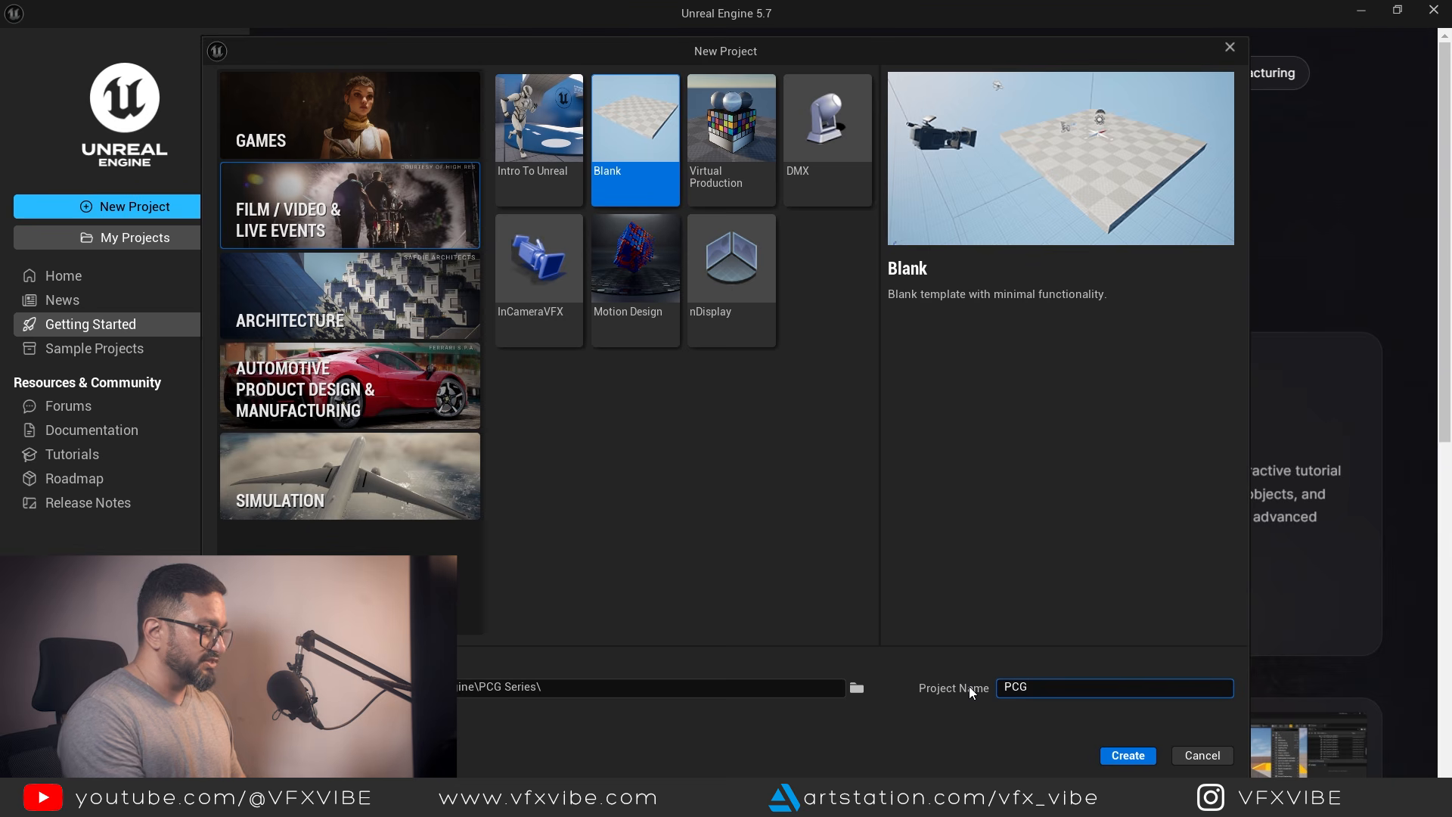
{"action": "type", "text": "_Class_01"}
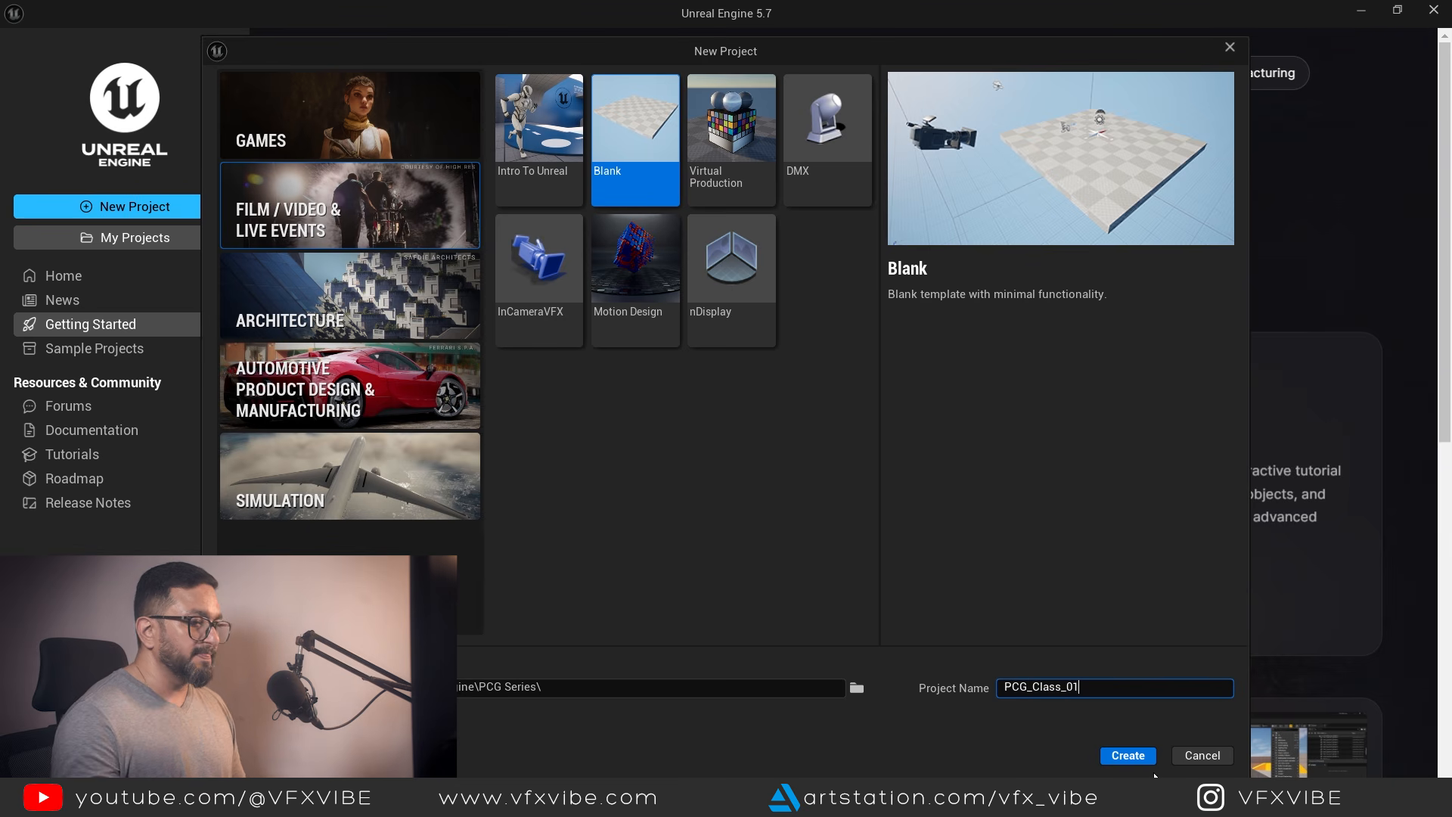
{"action": "left_click", "coordinate": [1125, 760]}
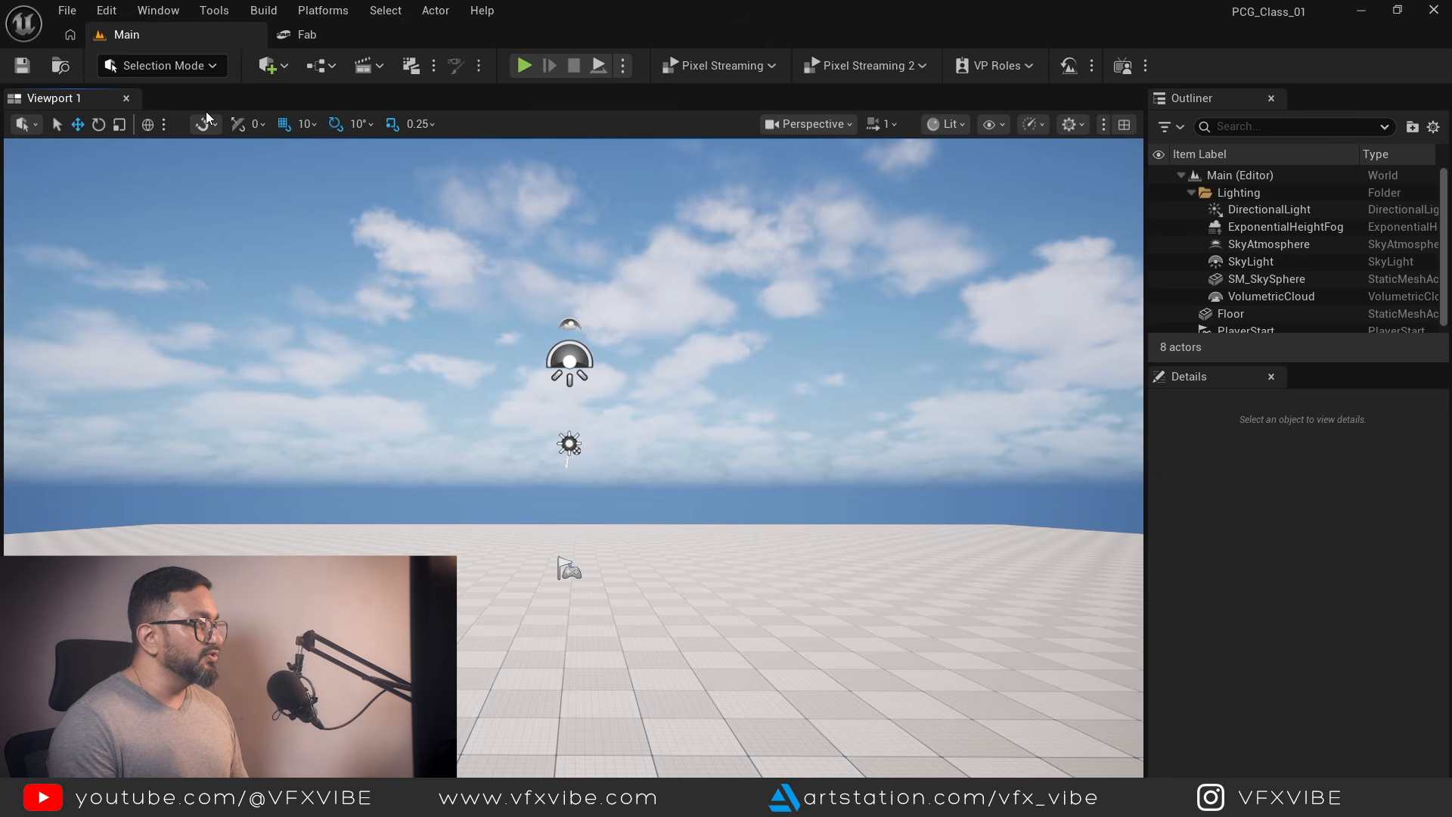
Find the PCG plugins and enable Procedural Content Generation Framework (PCG), leaving its interop extras off.
{"action": "left_click", "coordinate": [106, 10]}
{"action": "left_click", "coordinate": [173, 310]}
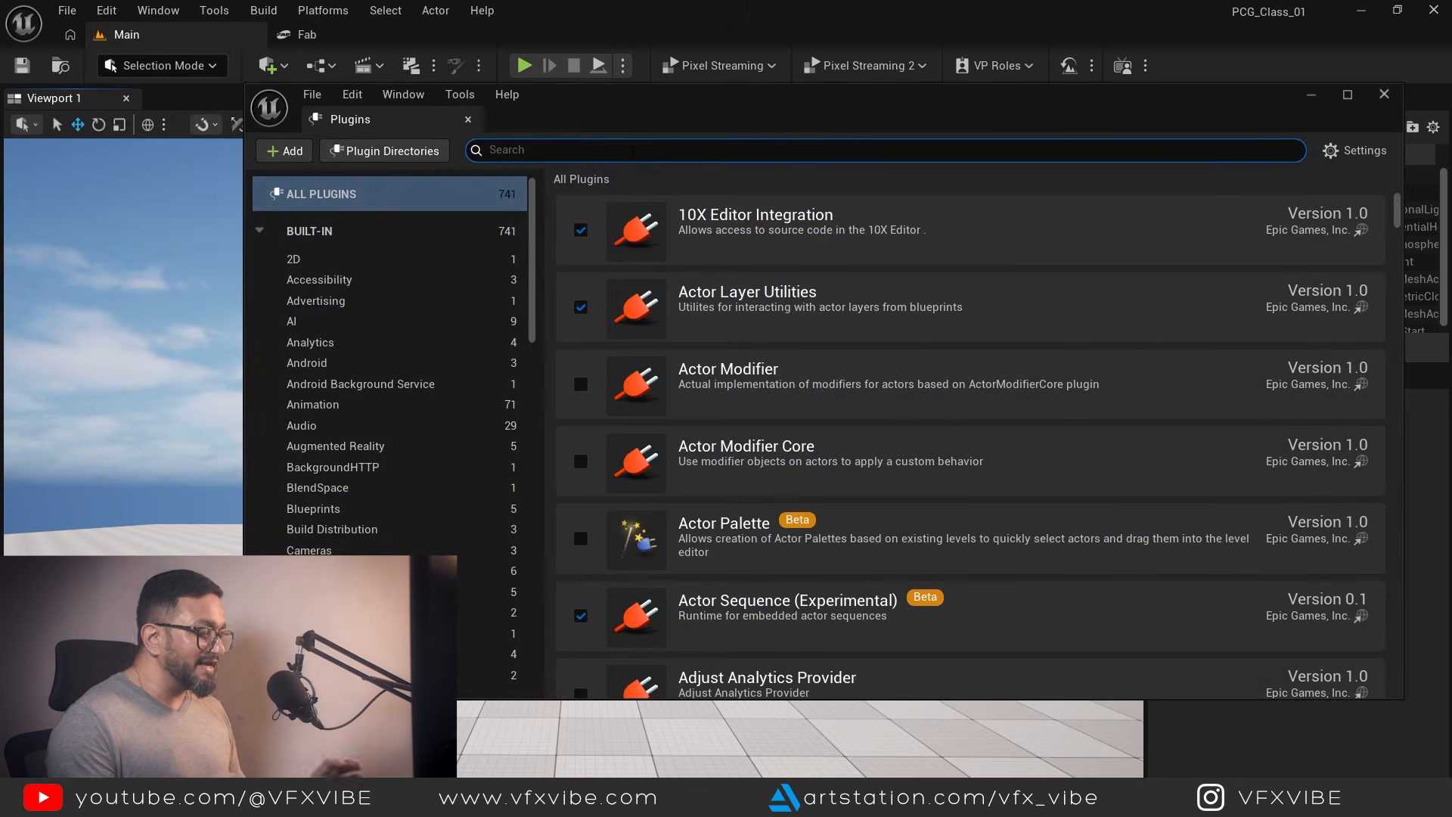
{"action": "type", "text": "pcg"}
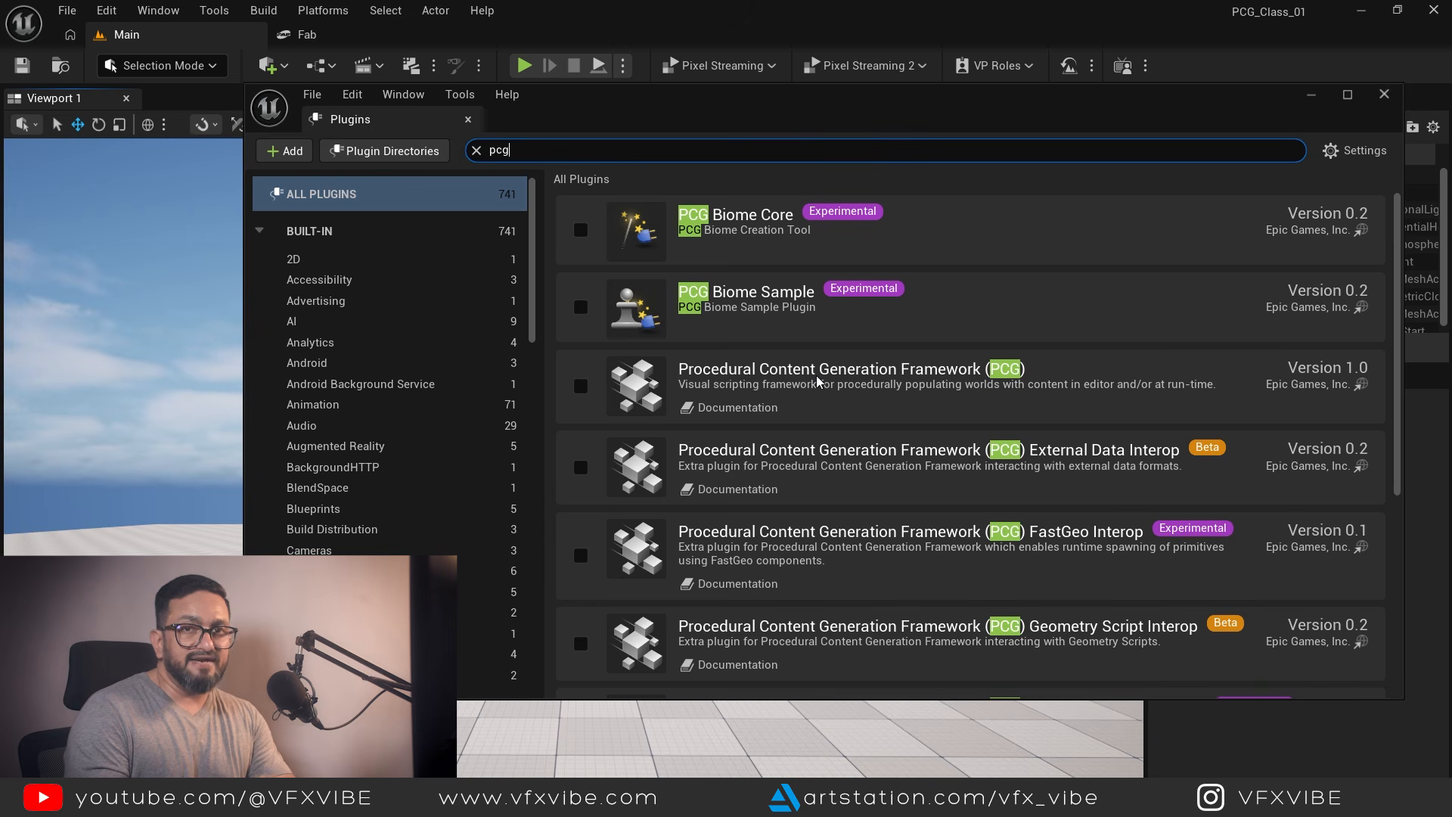
{"action": "left_click", "coordinate": [581, 387]}
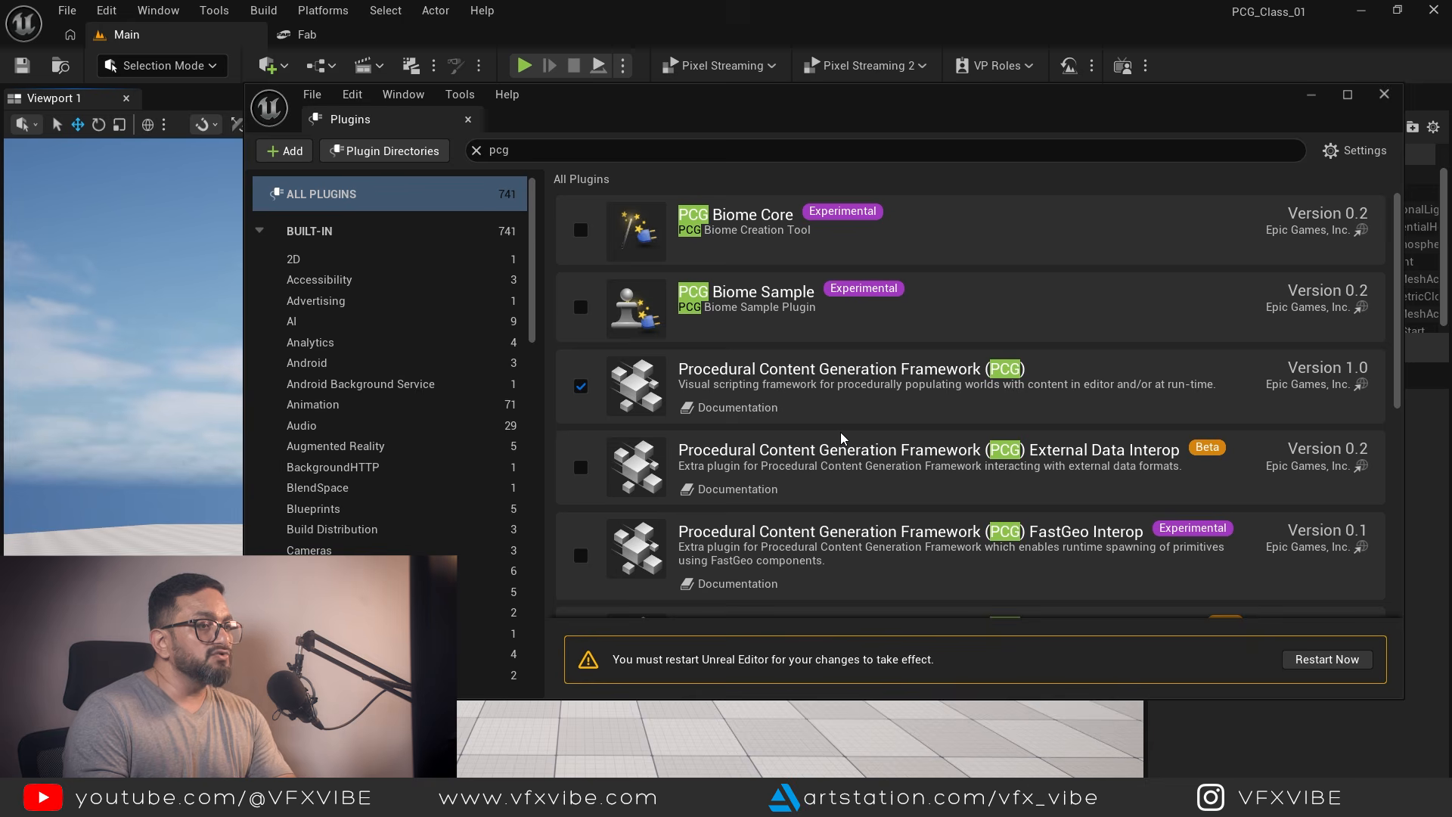
{"action": "scroll", "coordinate": [842, 438], "scroll_direction": "down", "scroll_amount": 2}
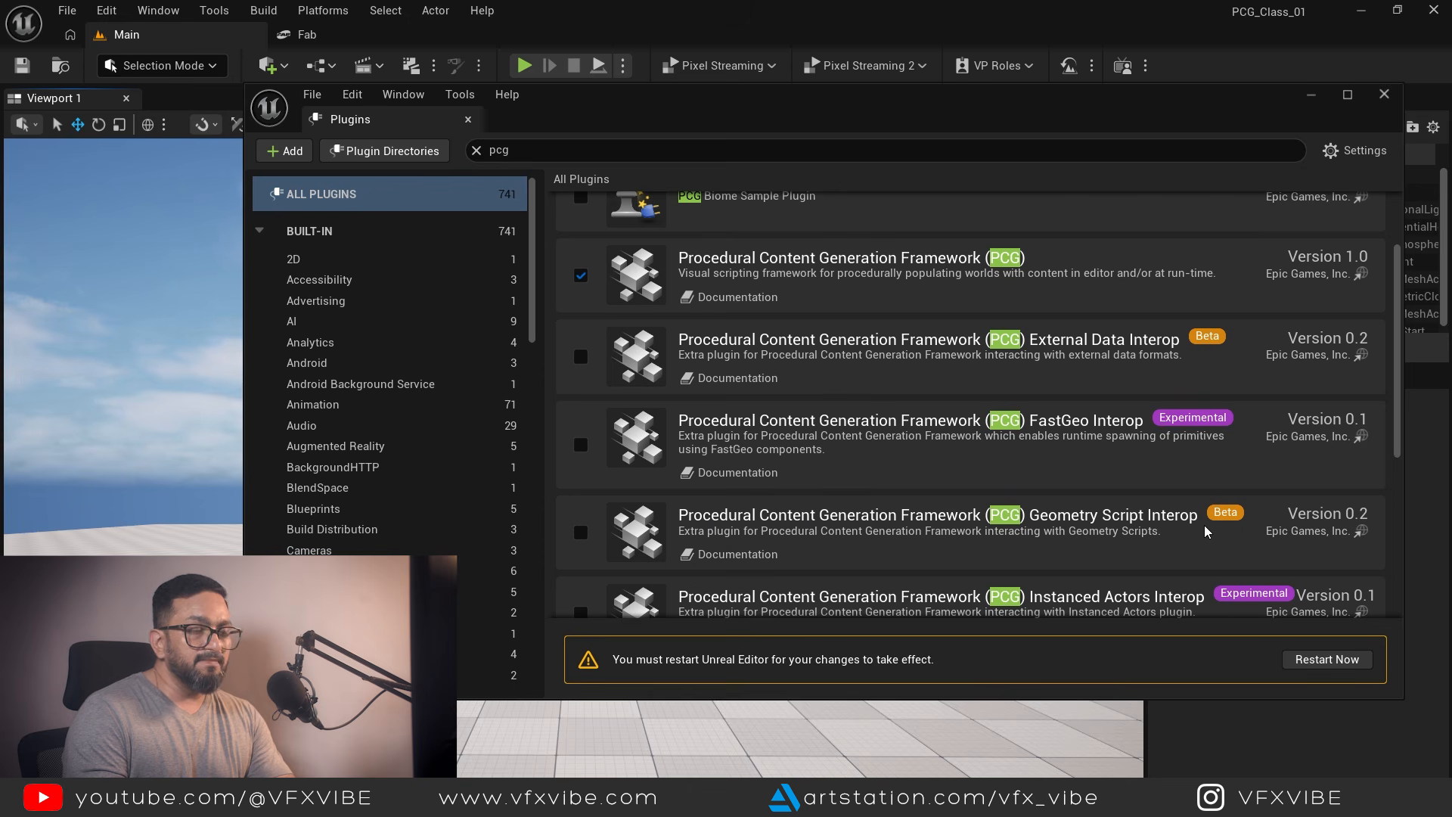
{"action": "scroll", "coordinate": [917, 502], "scroll_direction": "down", "scroll_amount": 5}
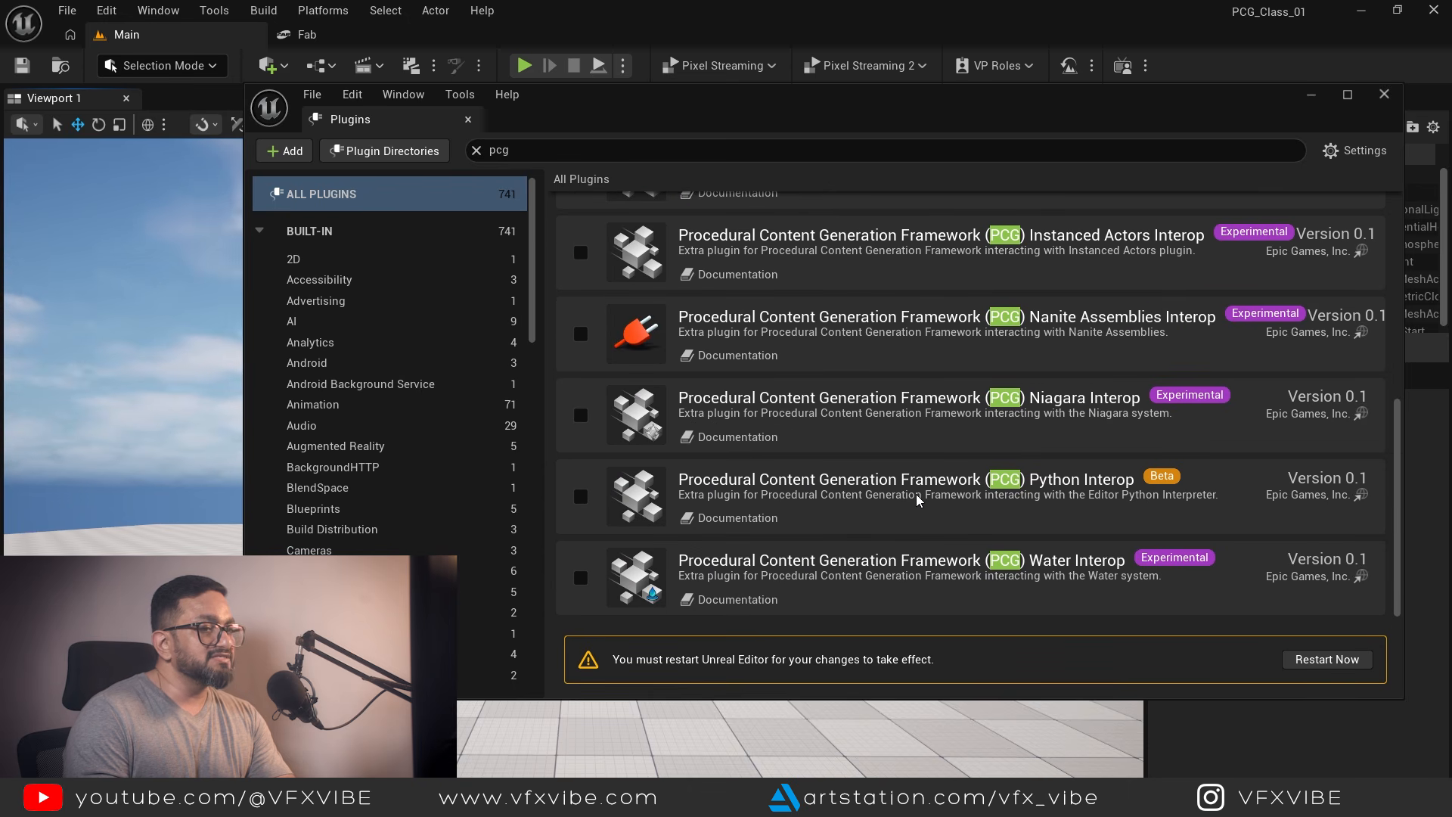
{"action": "scroll", "coordinate": [917, 499], "scroll_direction": "up", "scroll_amount": 6}
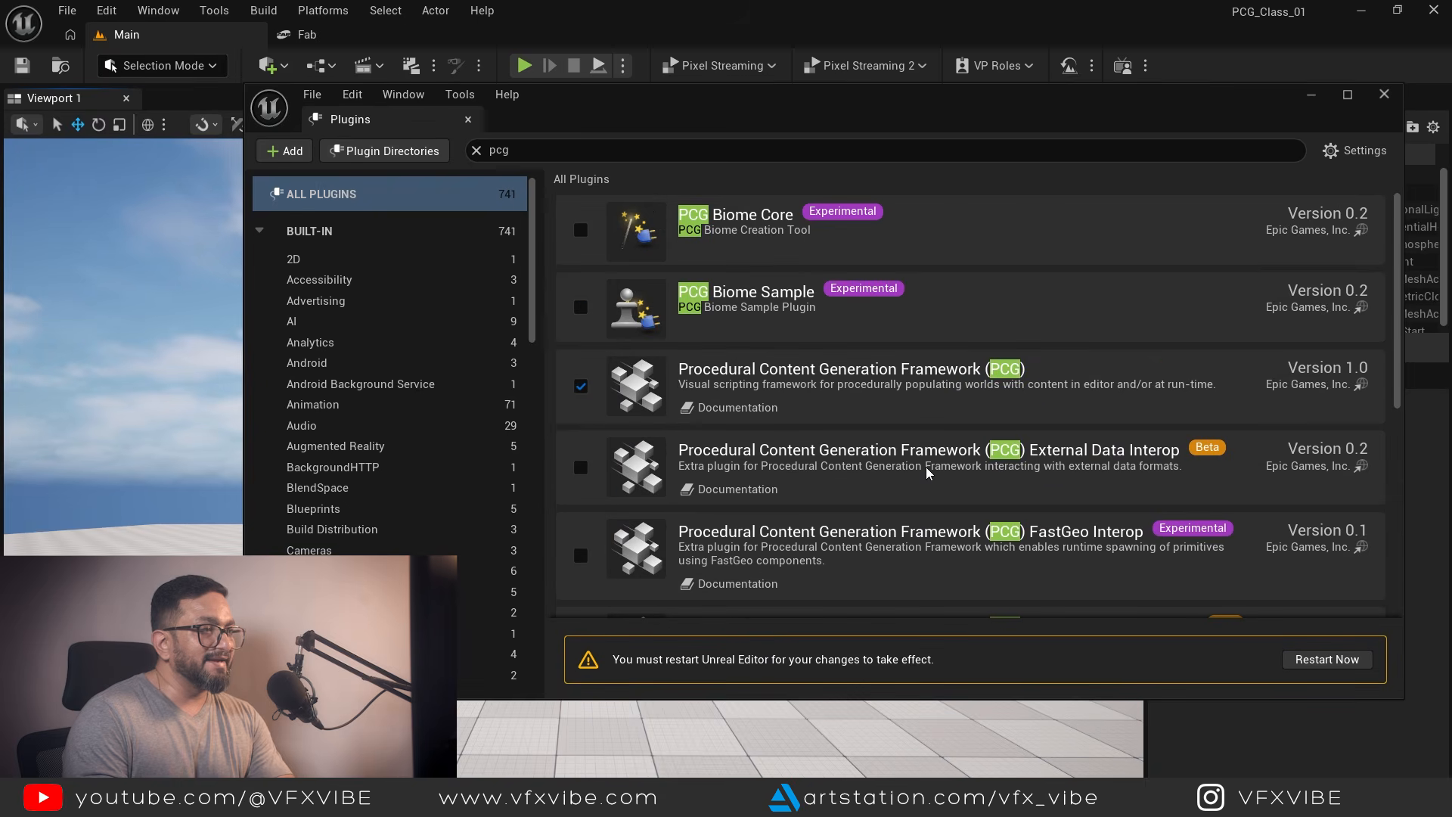
Restart the editor to apply the plugin change and close the Plugins window.
{"action": "left_click", "coordinate": [1328, 660]}
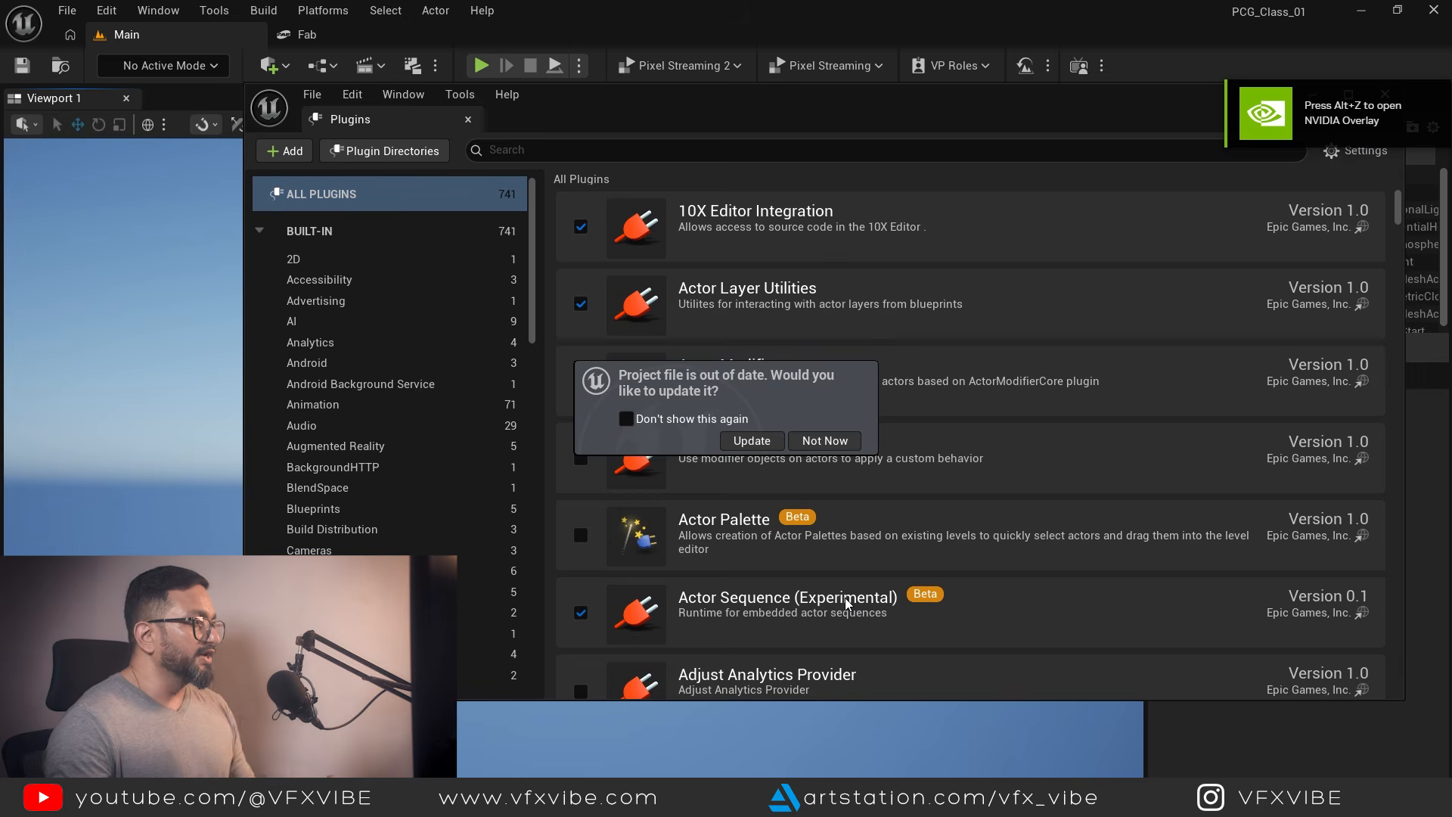
{"action": "left_click_drag", "start_coordinate": [917, 124], "coordinate": [750, 187]}
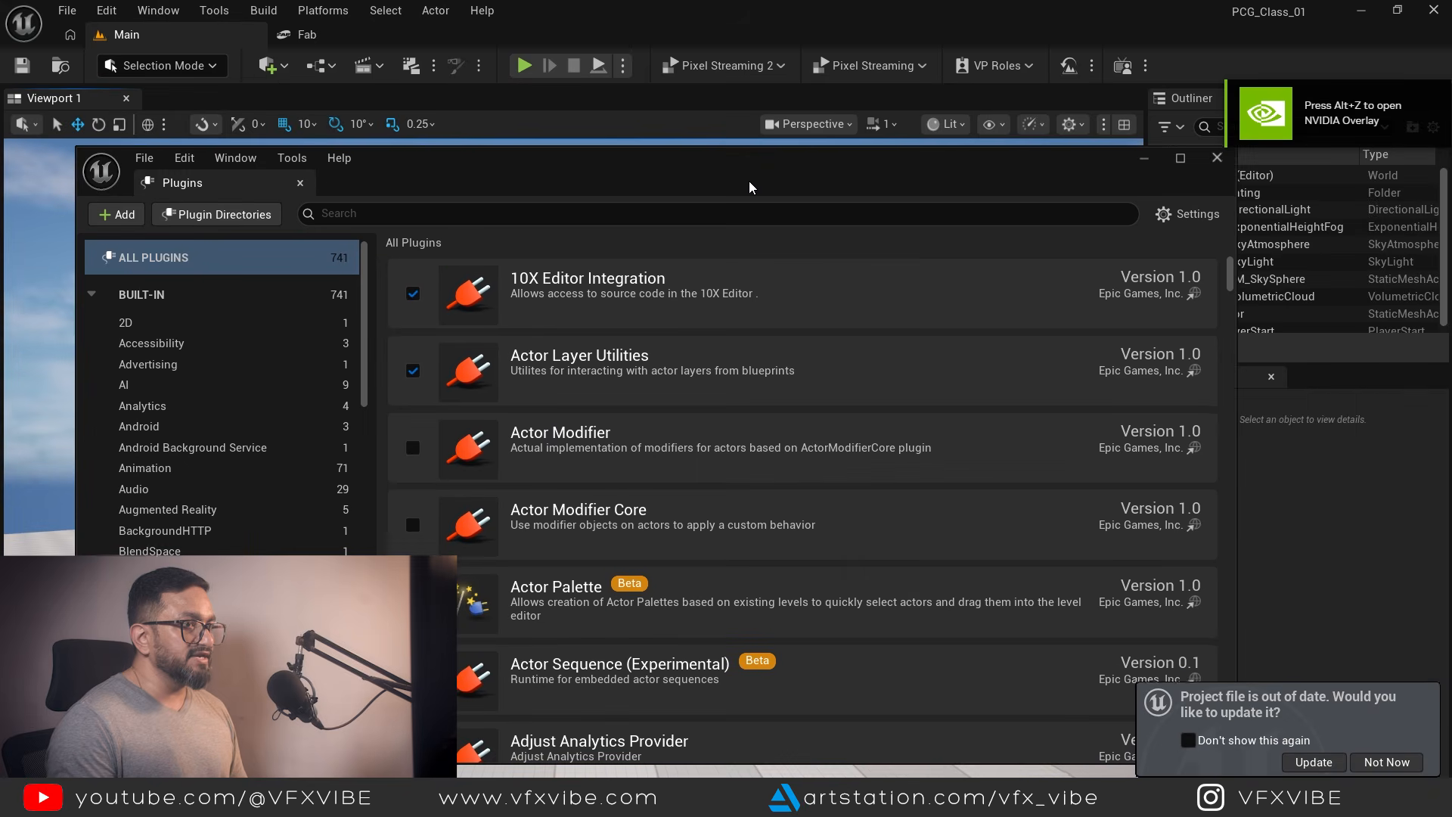
{"action": "left_click", "coordinate": [1218, 156]}
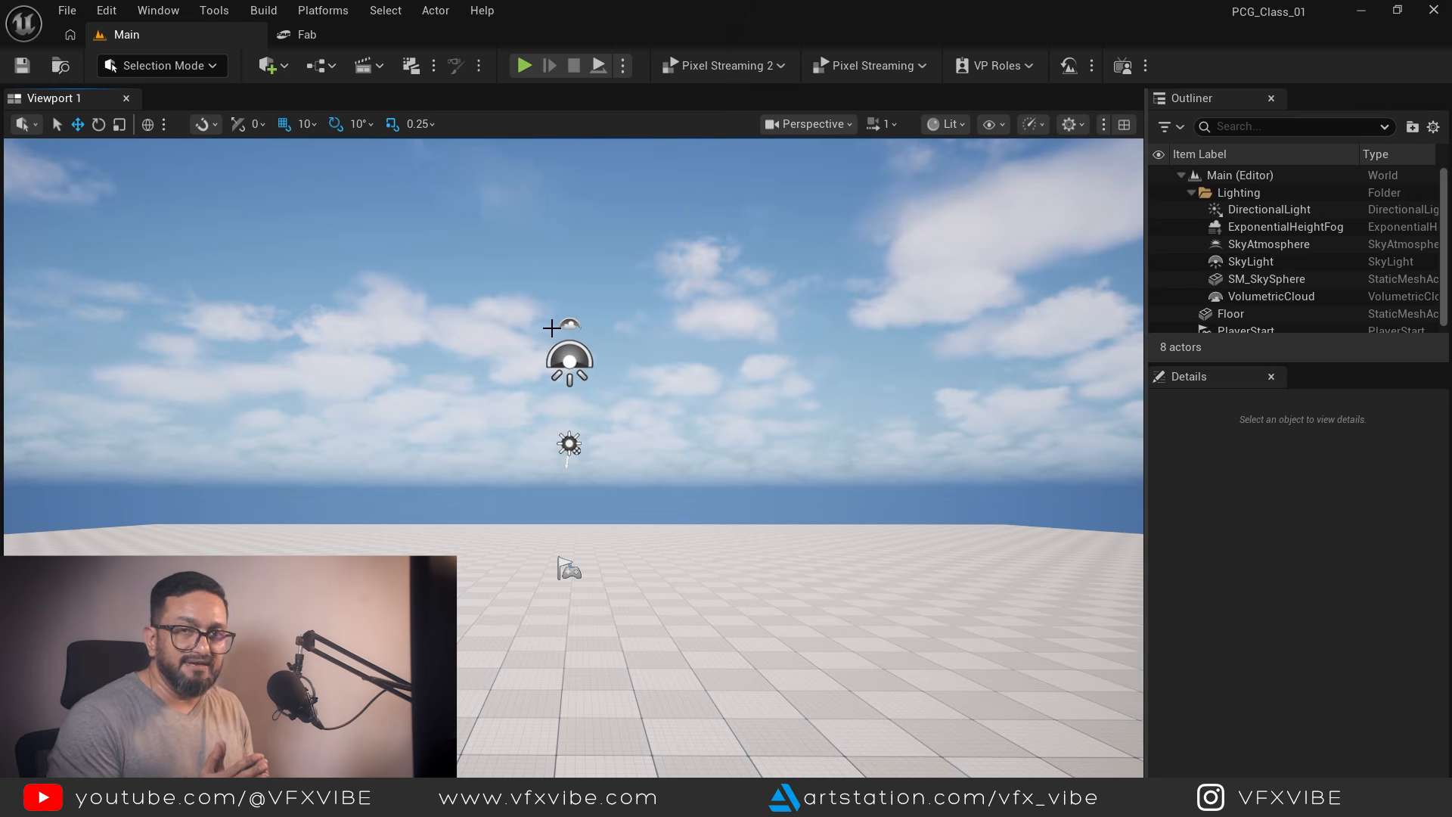
Create a new landscape with the default 63×63 quad sections and 8 × 8 components, and return to Selection mode.
{"action": "left_click", "coordinate": [210, 66]}
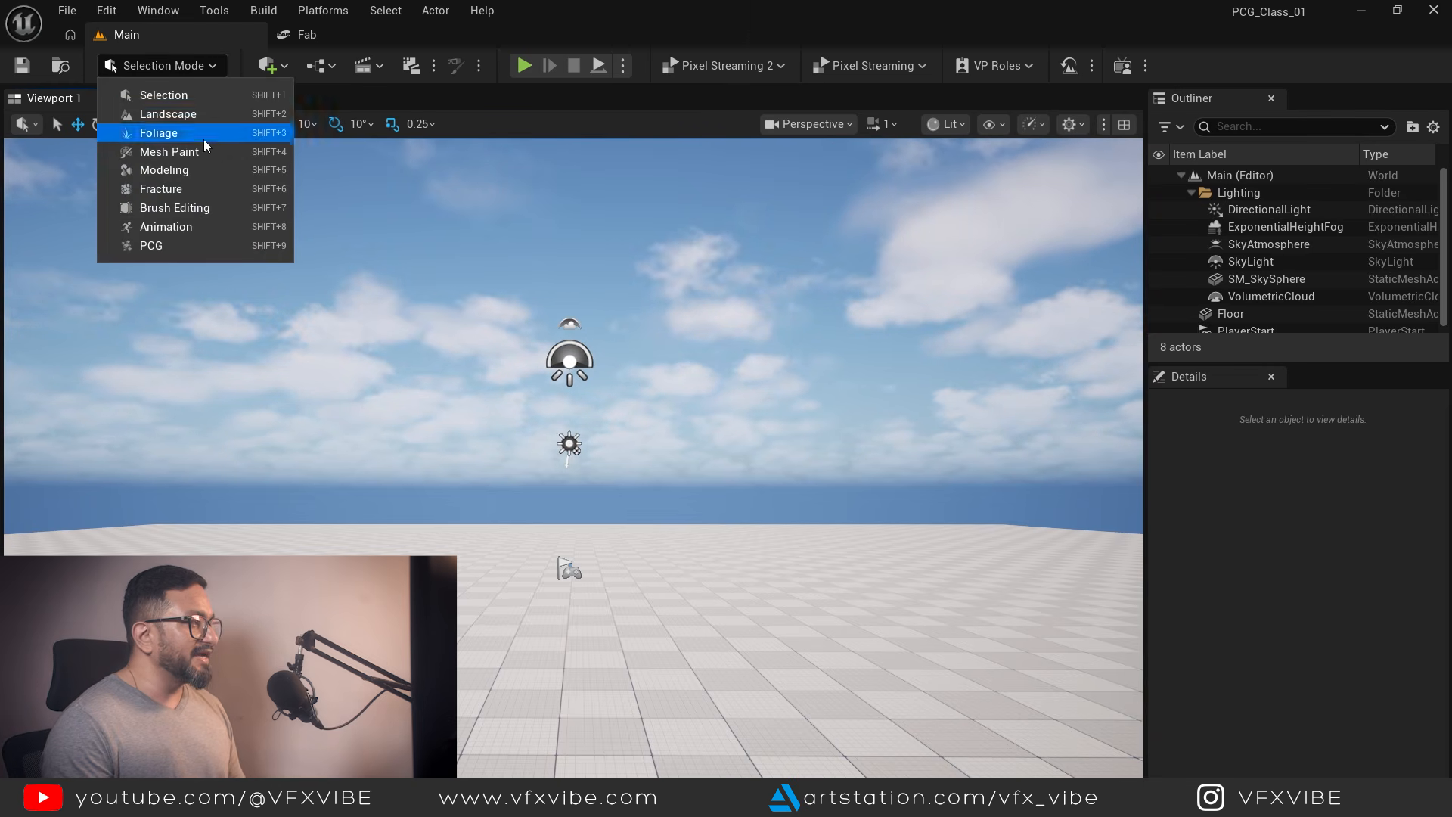
{"action": "left_click", "coordinate": [183, 116]}
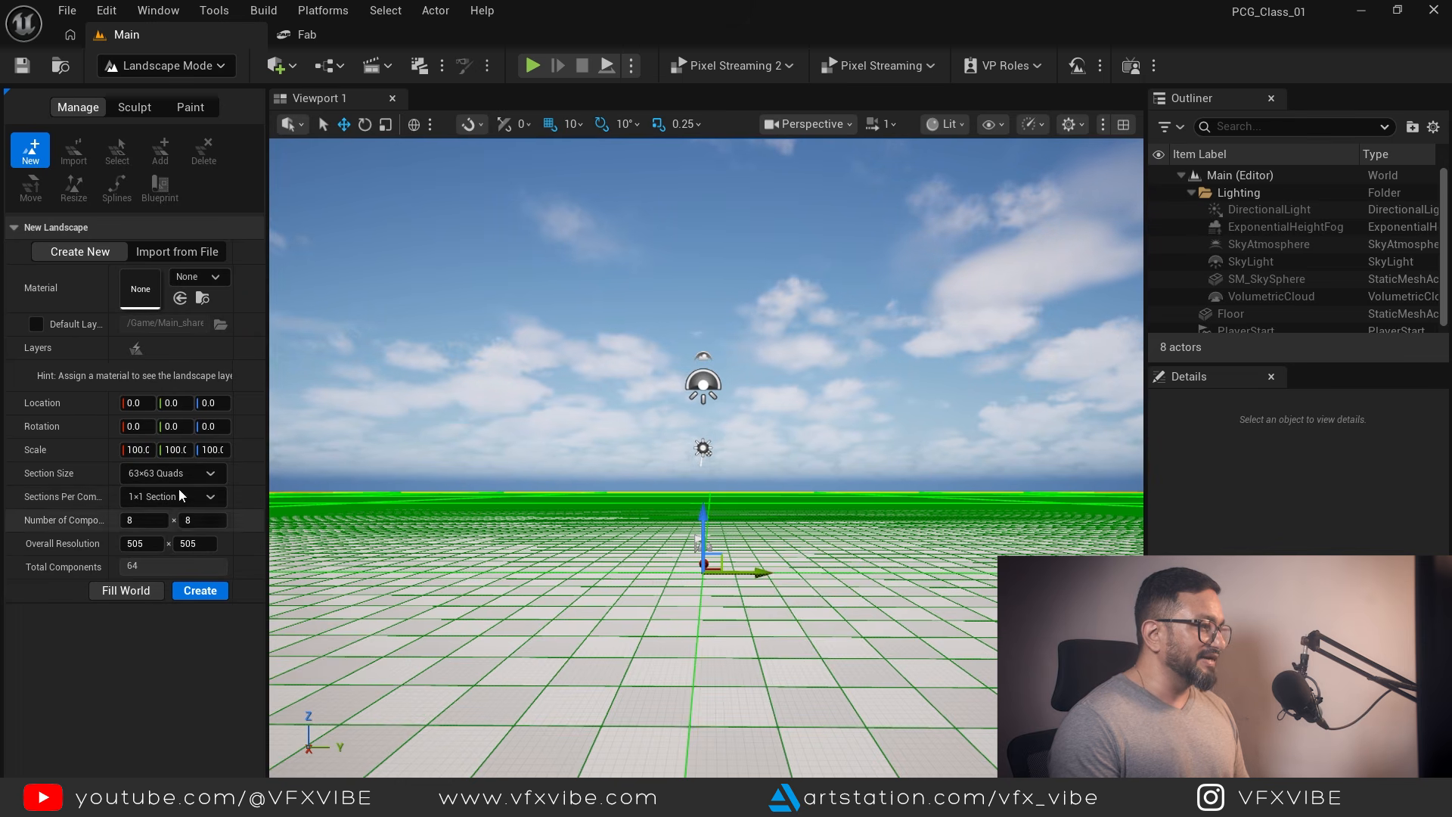
{"action": "left_click", "coordinate": [201, 591]}
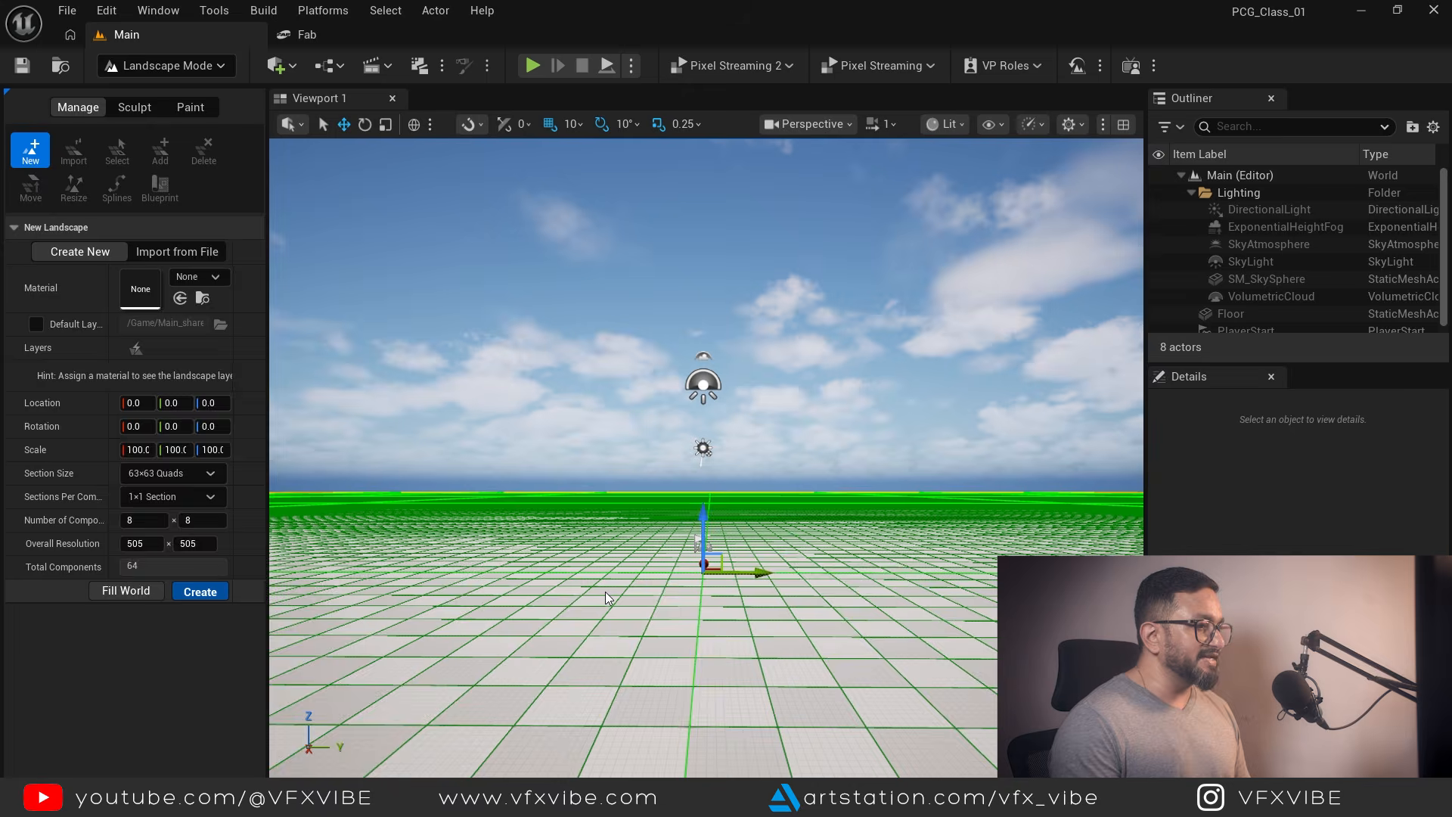
{"action": "left_click", "coordinate": [167, 65]}
{"action": "left_click", "coordinate": [178, 94]}
Delete the original Floor mesh from the level, keeping the landscape.
{"action": "left_click_drag", "start_coordinate": [472, 483], "coordinate": [499, 454], "text": "alt"}
{"action": "right_click_drag", "start_coordinate": [499, 454], "coordinate": [424, 454], "text": "alt"}
{"action": "right_click_drag", "start_coordinate": [761, 621], "coordinate": [686, 622], "text": "alt"}
{"action": "right_click_drag", "start_coordinate": [728, 472], "coordinate": [652, 472], "text": "alt"}
{"action": "left_click_drag", "start_coordinate": [755, 539], "coordinate": [582, 492], "text": "alt"}
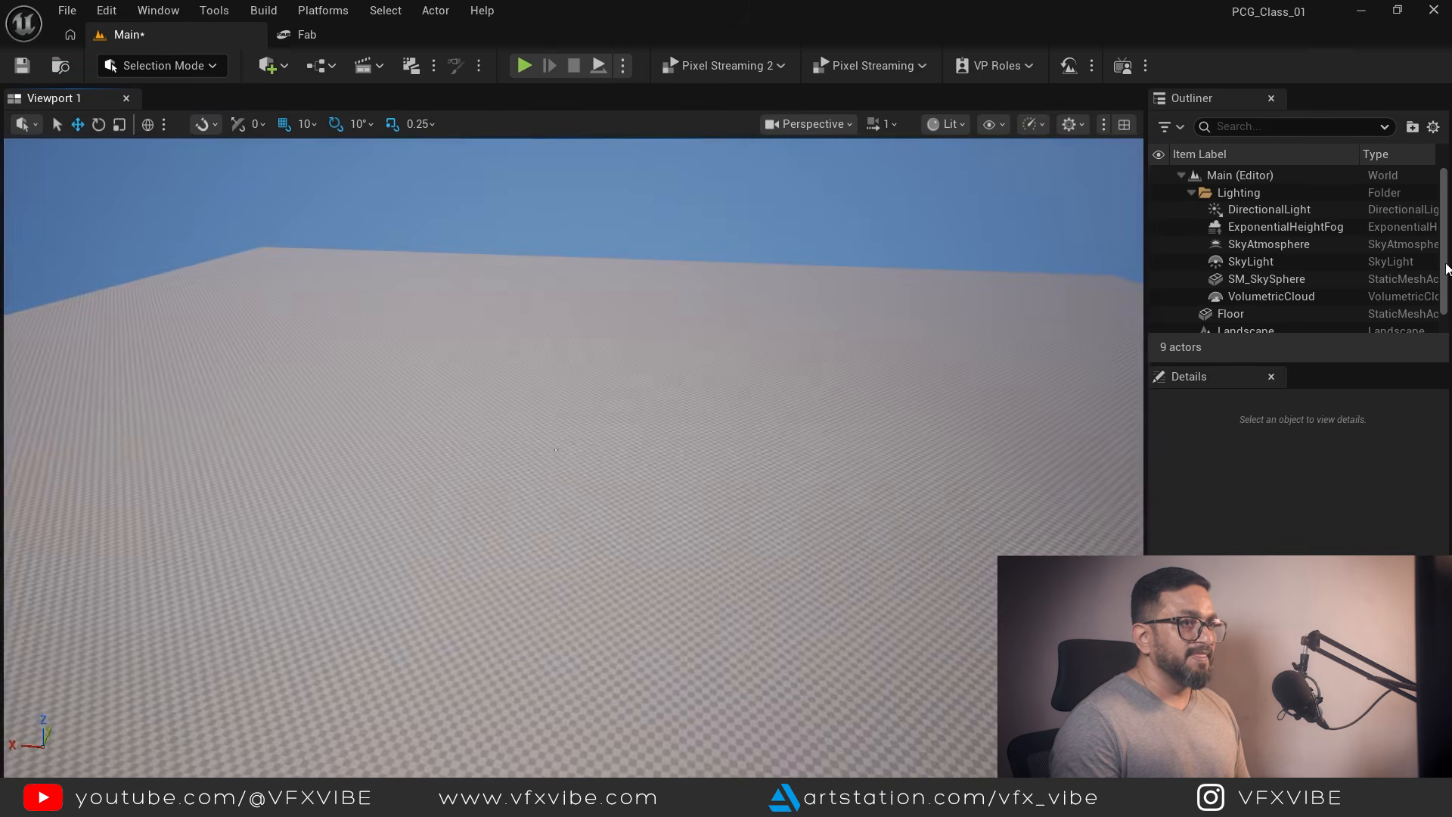
{"action": "left_click", "coordinate": [1191, 191]}
{"action": "left_click", "coordinate": [1240, 226]}
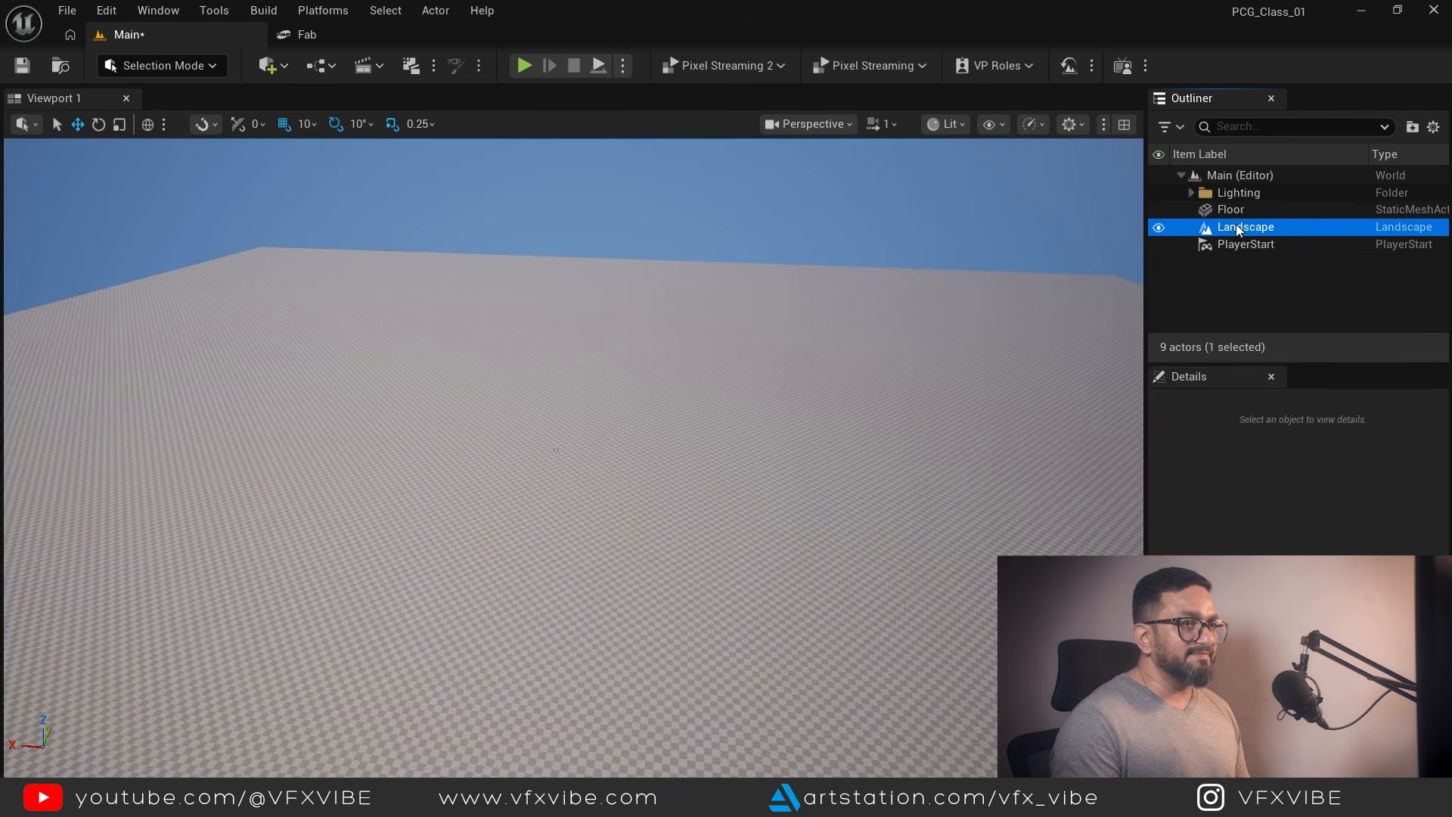
{"action": "left_click", "coordinate": [1223, 208]}
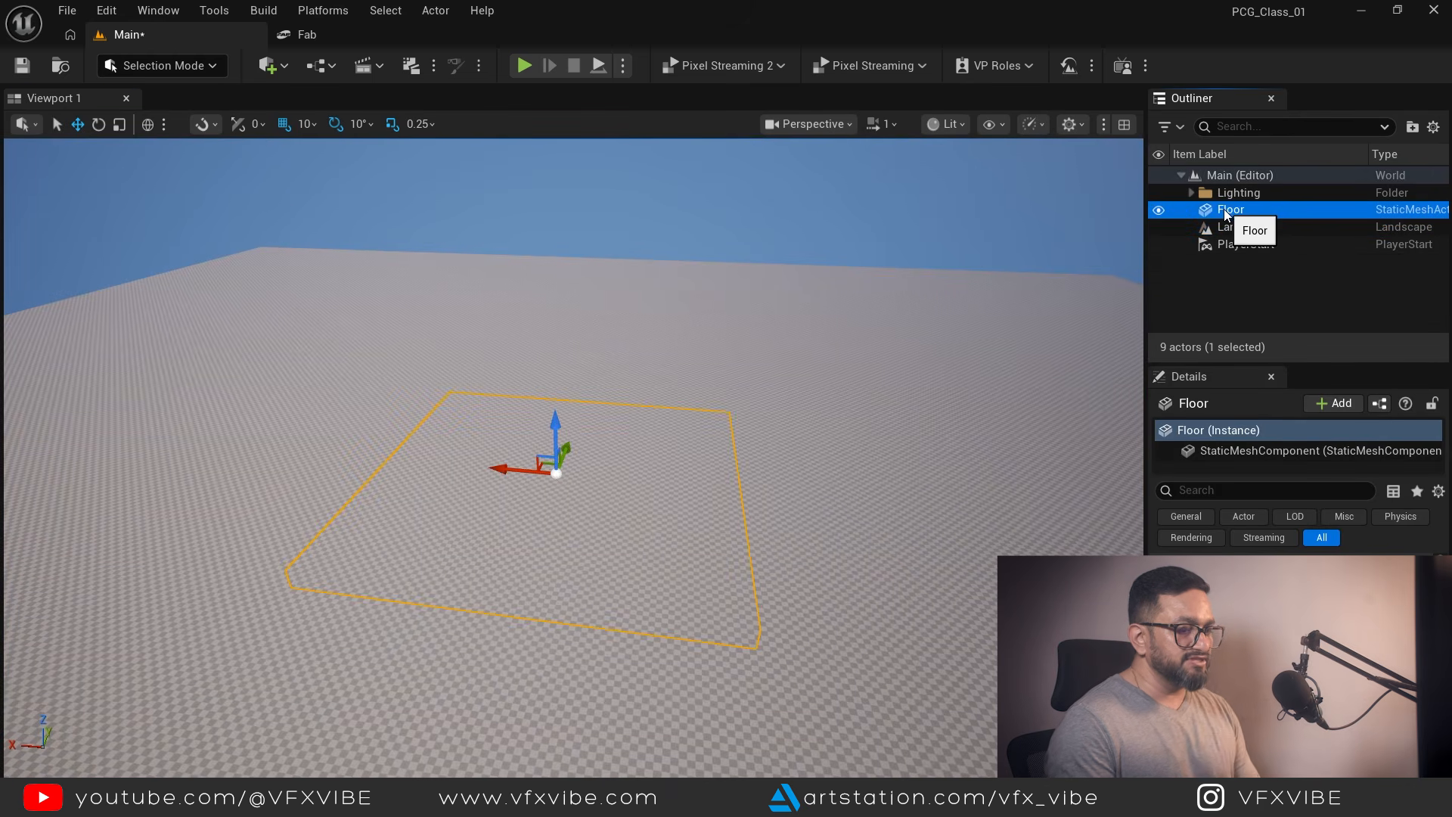
{"action": "key", "text": "Delete"}
{"action": "left_click_drag", "start_coordinate": [515, 606], "coordinate": [577, 438], "text": "alt"}
{"action": "left_click_drag", "start_coordinate": [561, 670], "coordinate": [673, 542], "text": "alt"}
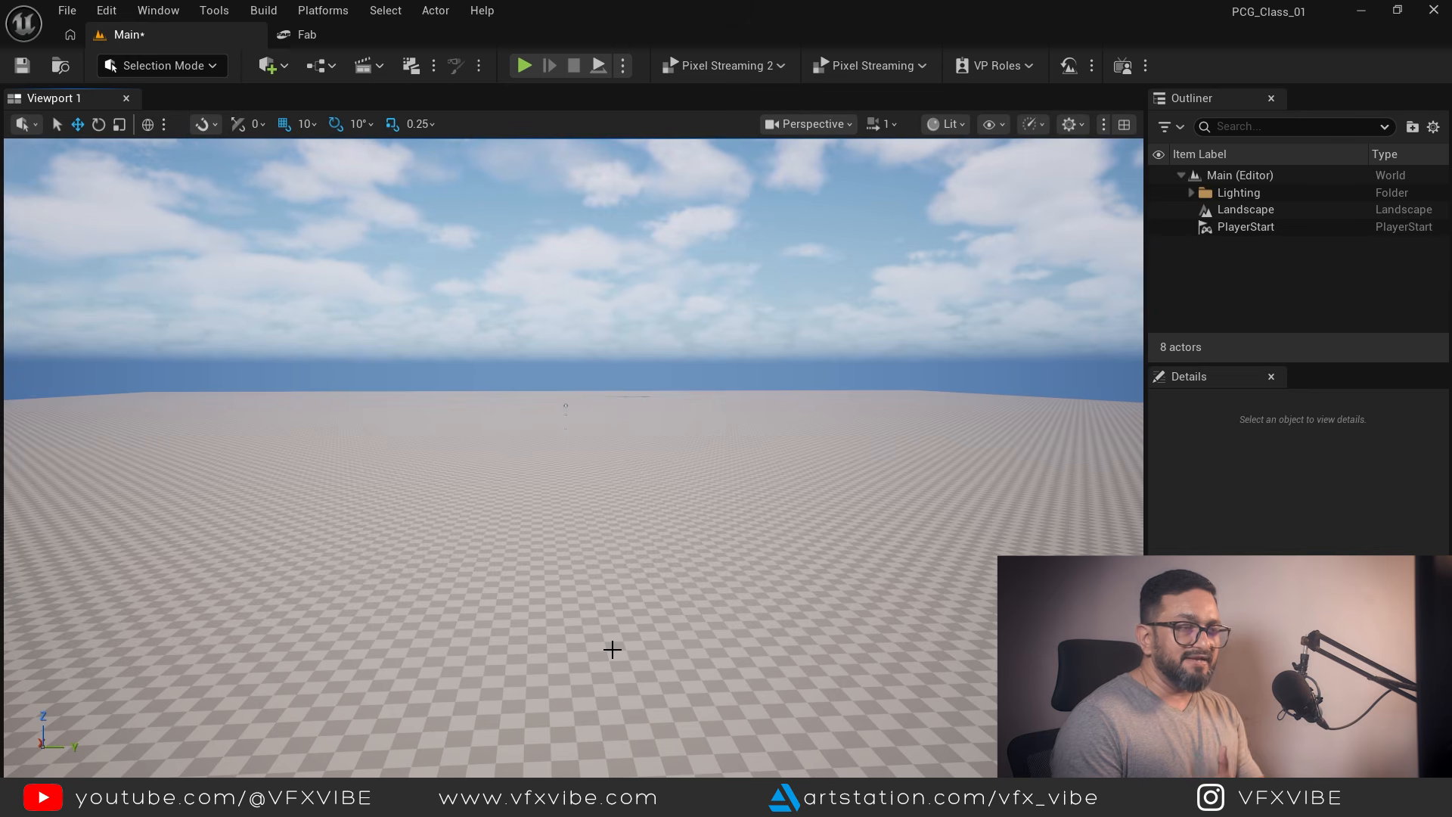
Reopen the Fab marketplace inside the editor and search it for "quixel soil".
{"action": "left_click", "coordinate": [310, 36]}
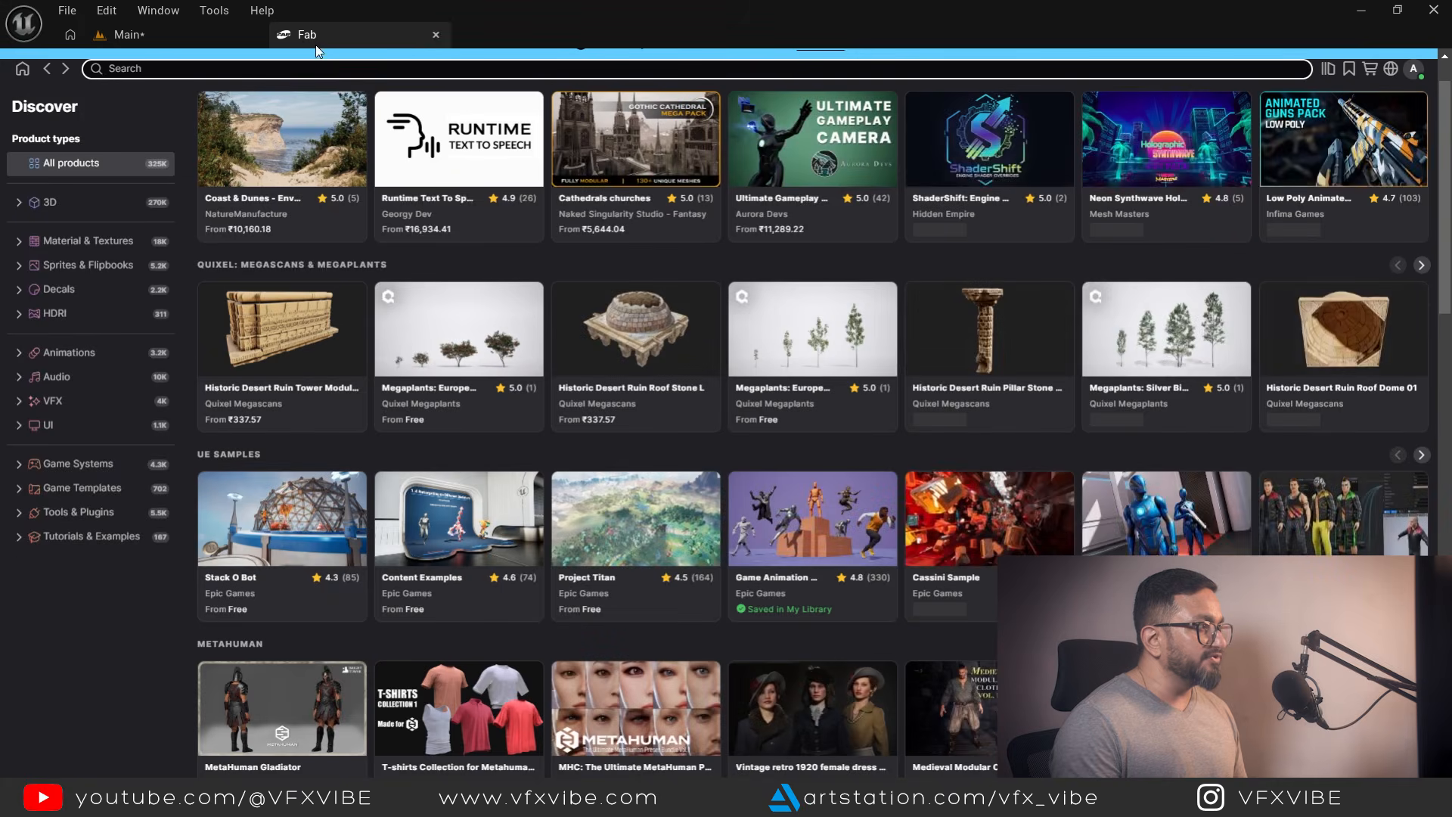
{"action": "left_click", "coordinate": [435, 35]}
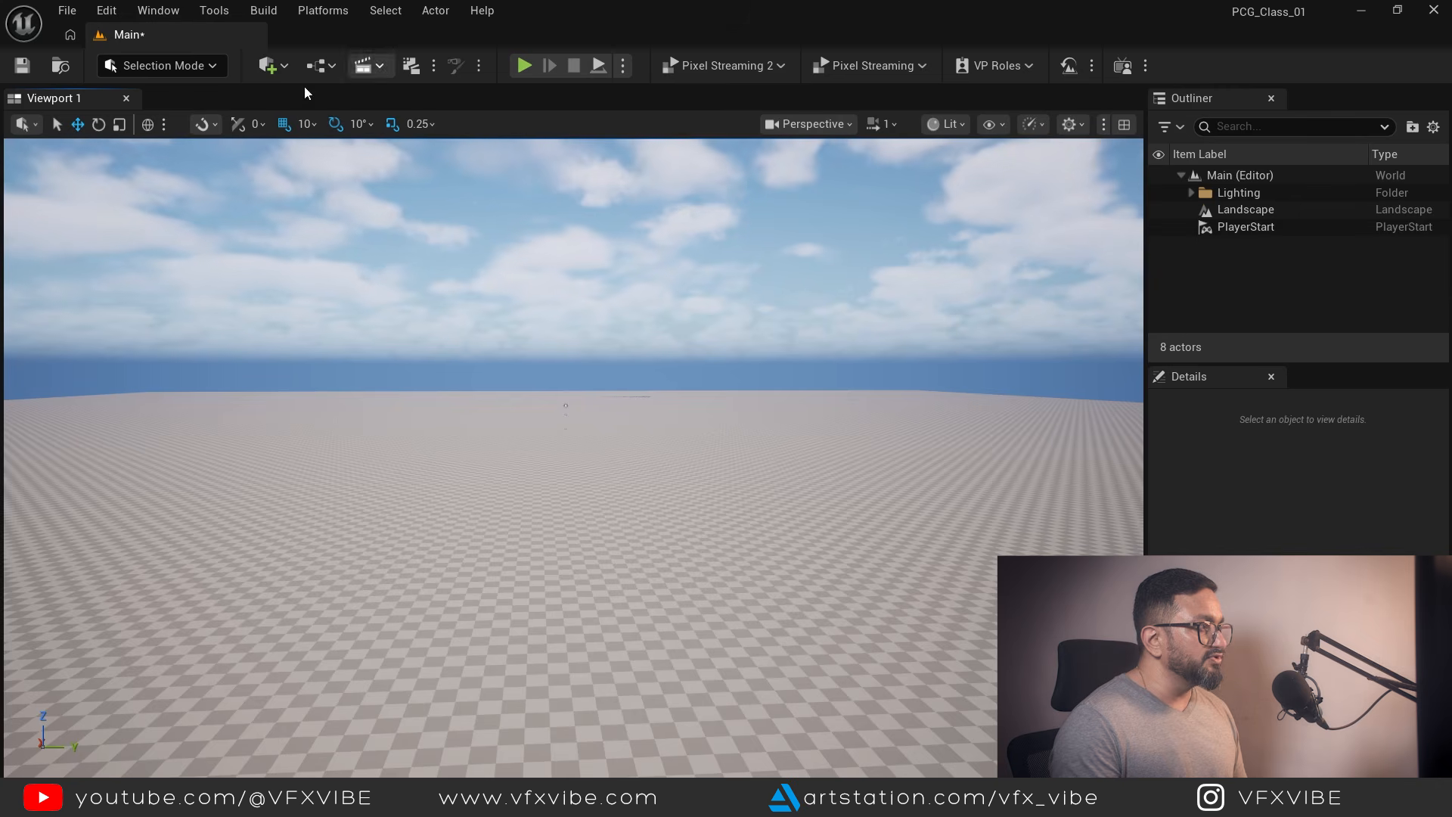
{"action": "left_click", "coordinate": [286, 65]}
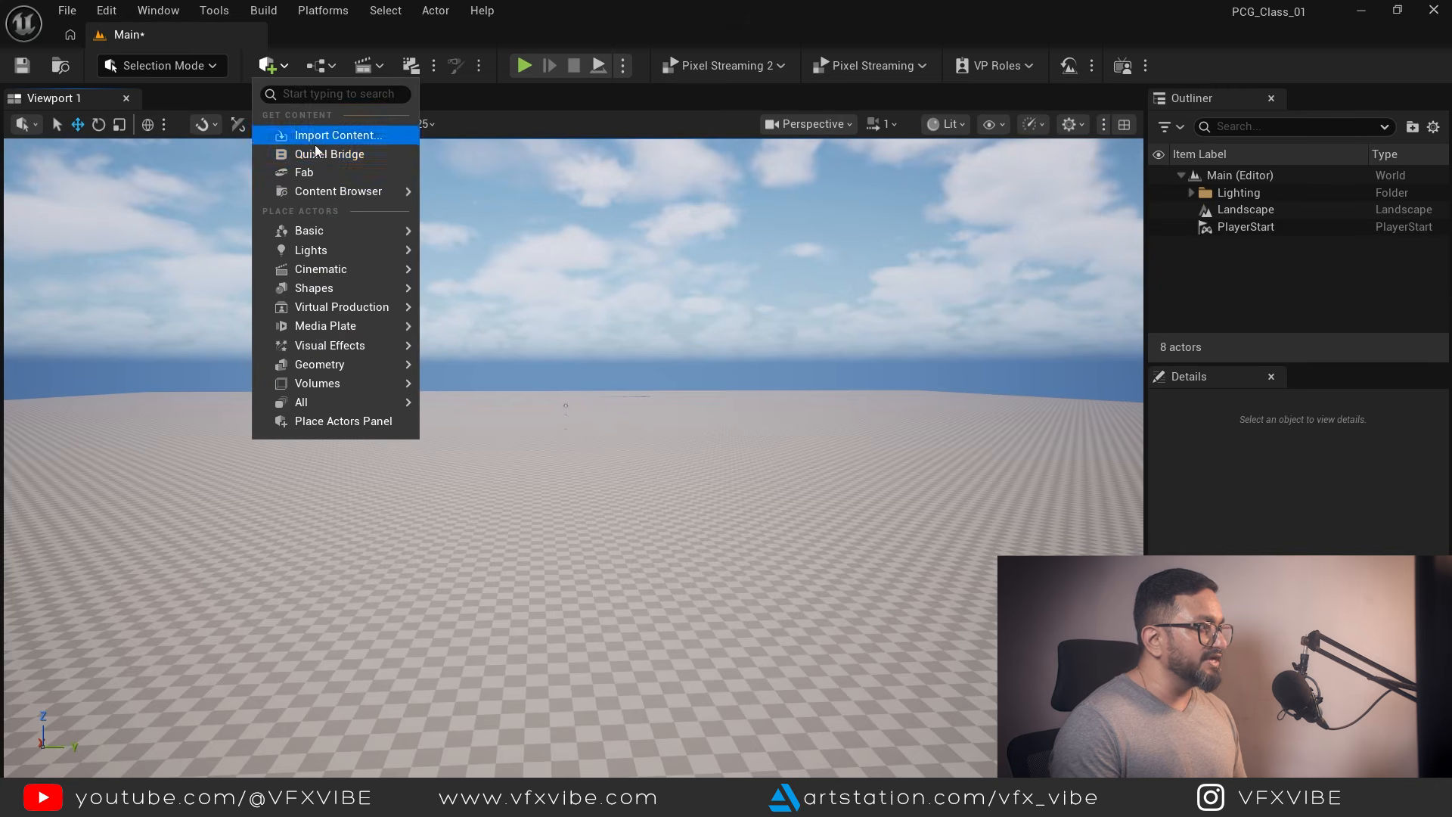
{"action": "left_click", "coordinate": [317, 173]}
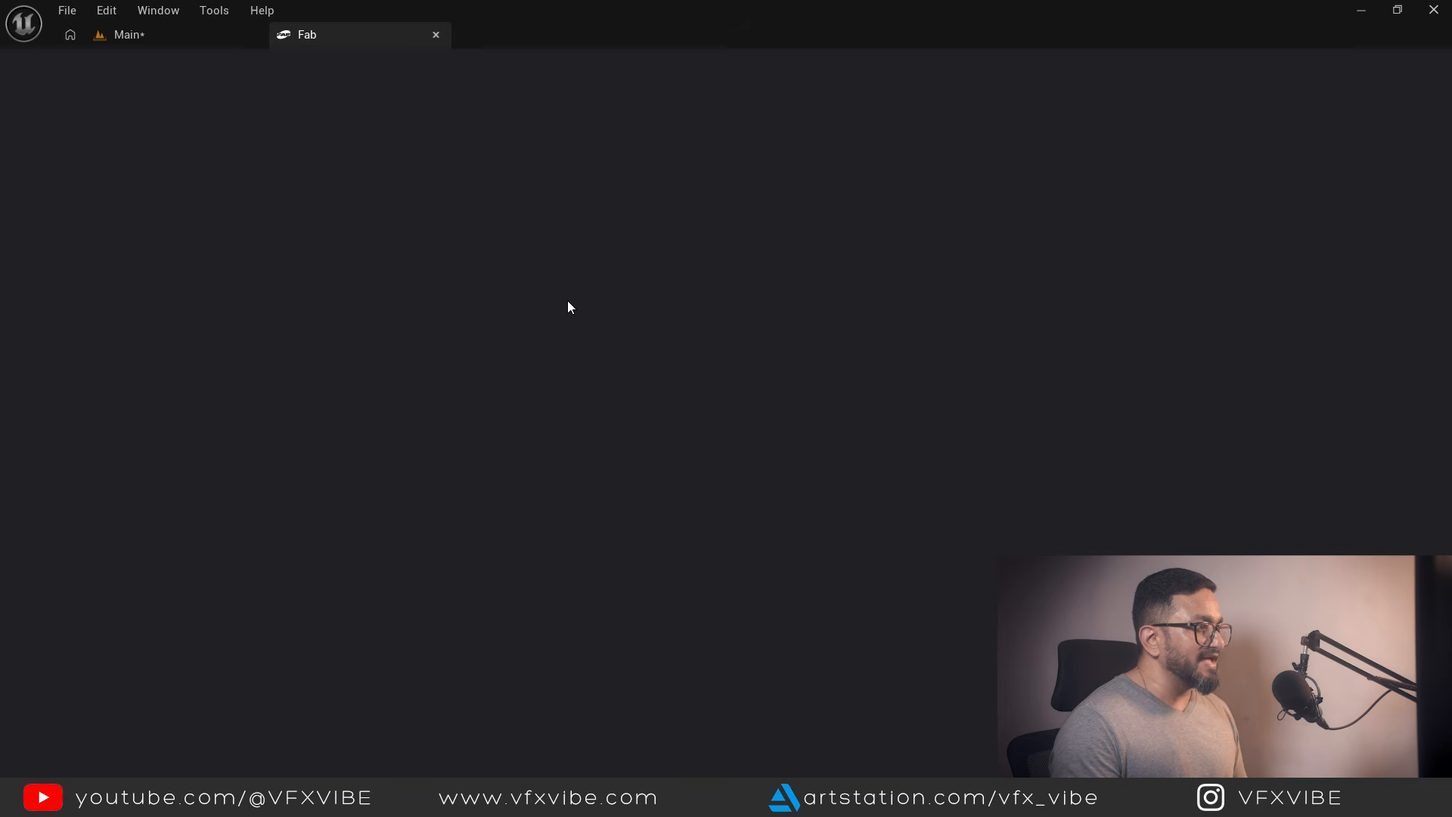
{"action": "type", "text": "quix"}
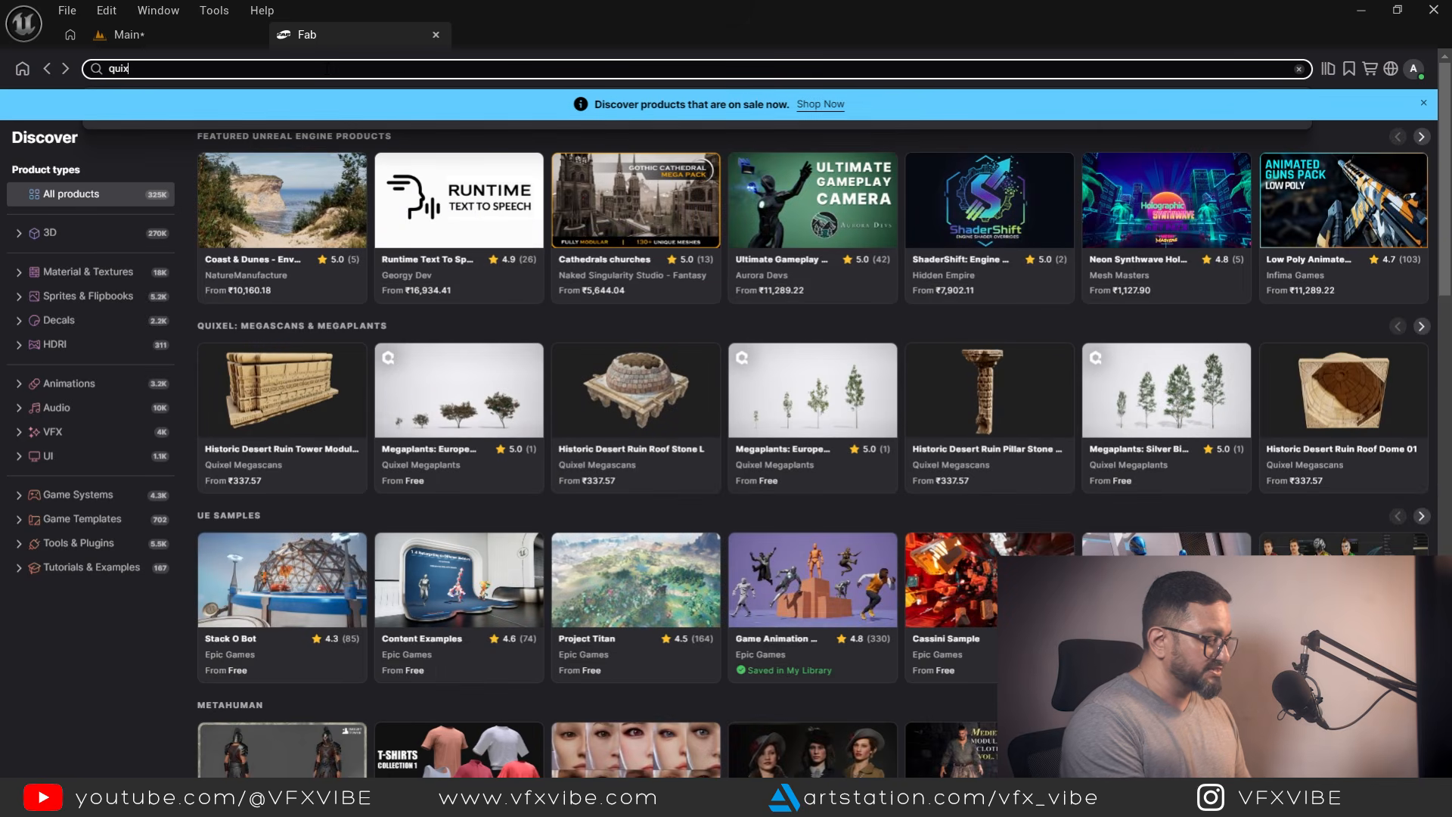
{"action": "type", "text": "el soil"}
{"action": "key", "text": "Return"}
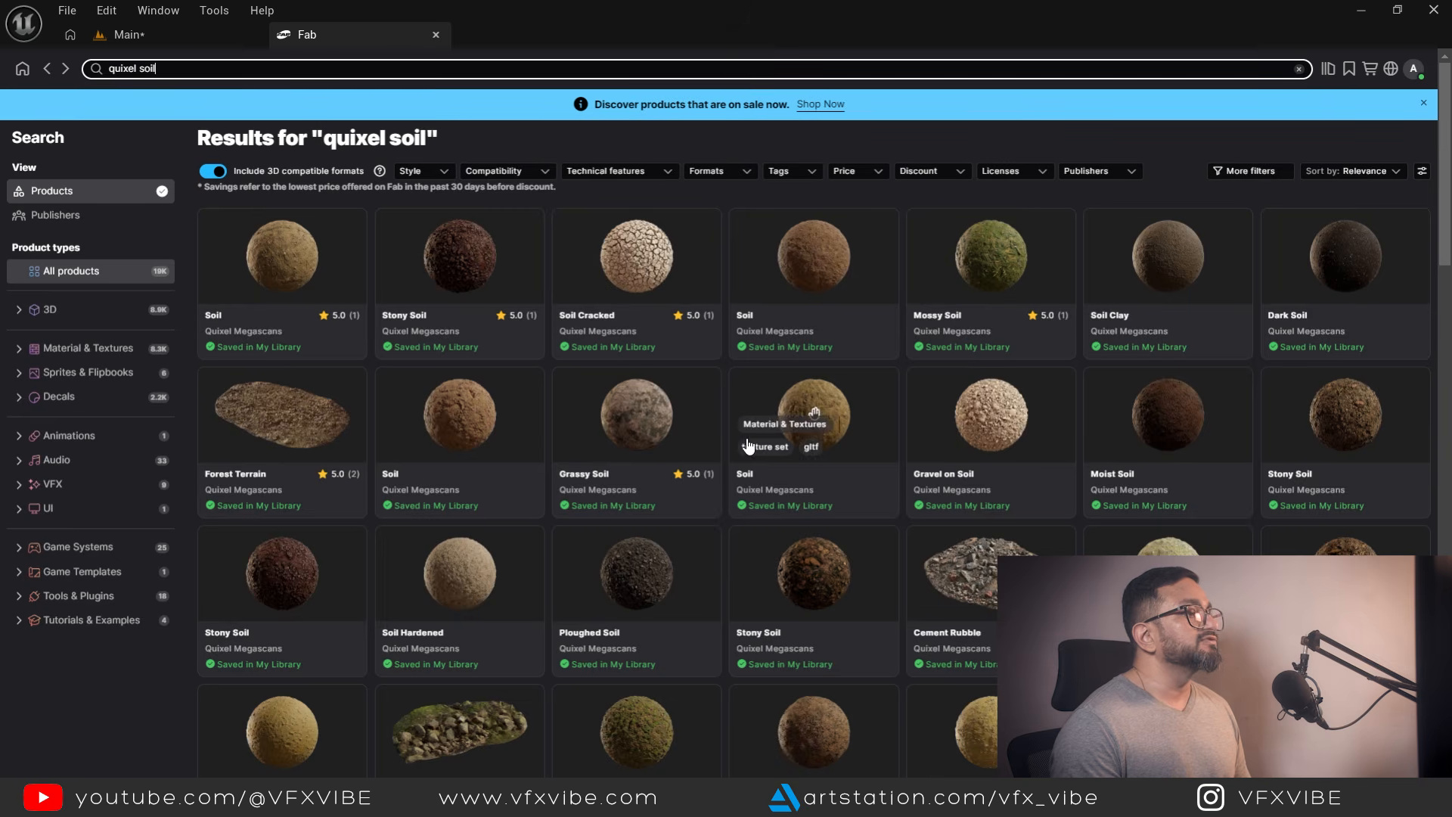
Add the Quixel Megascans Grassy Soil material to the project at Medium quality and return to the Main level.
{"action": "left_click", "coordinate": [658, 397]}
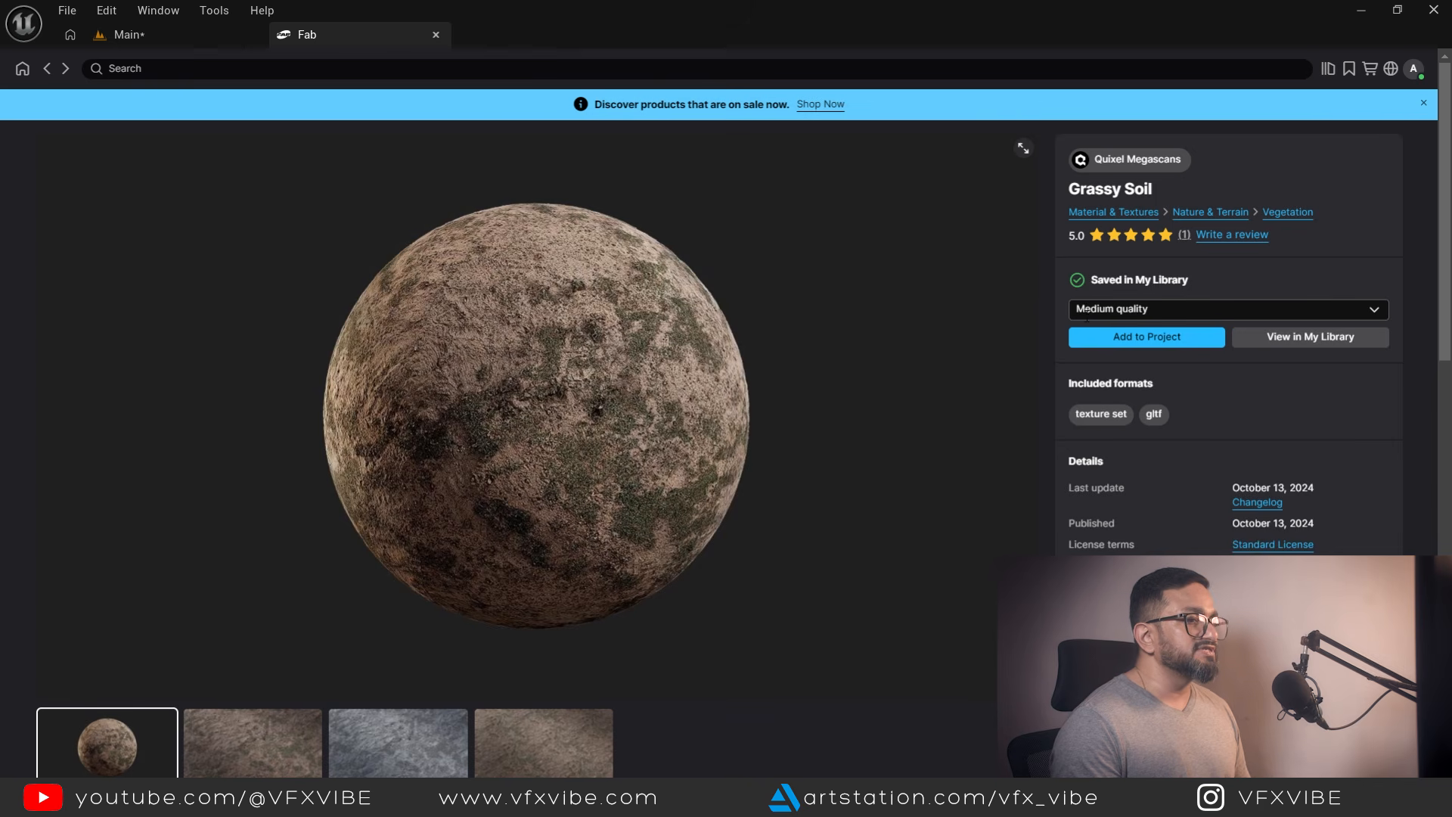
{"action": "left_click", "coordinate": [1126, 345]}
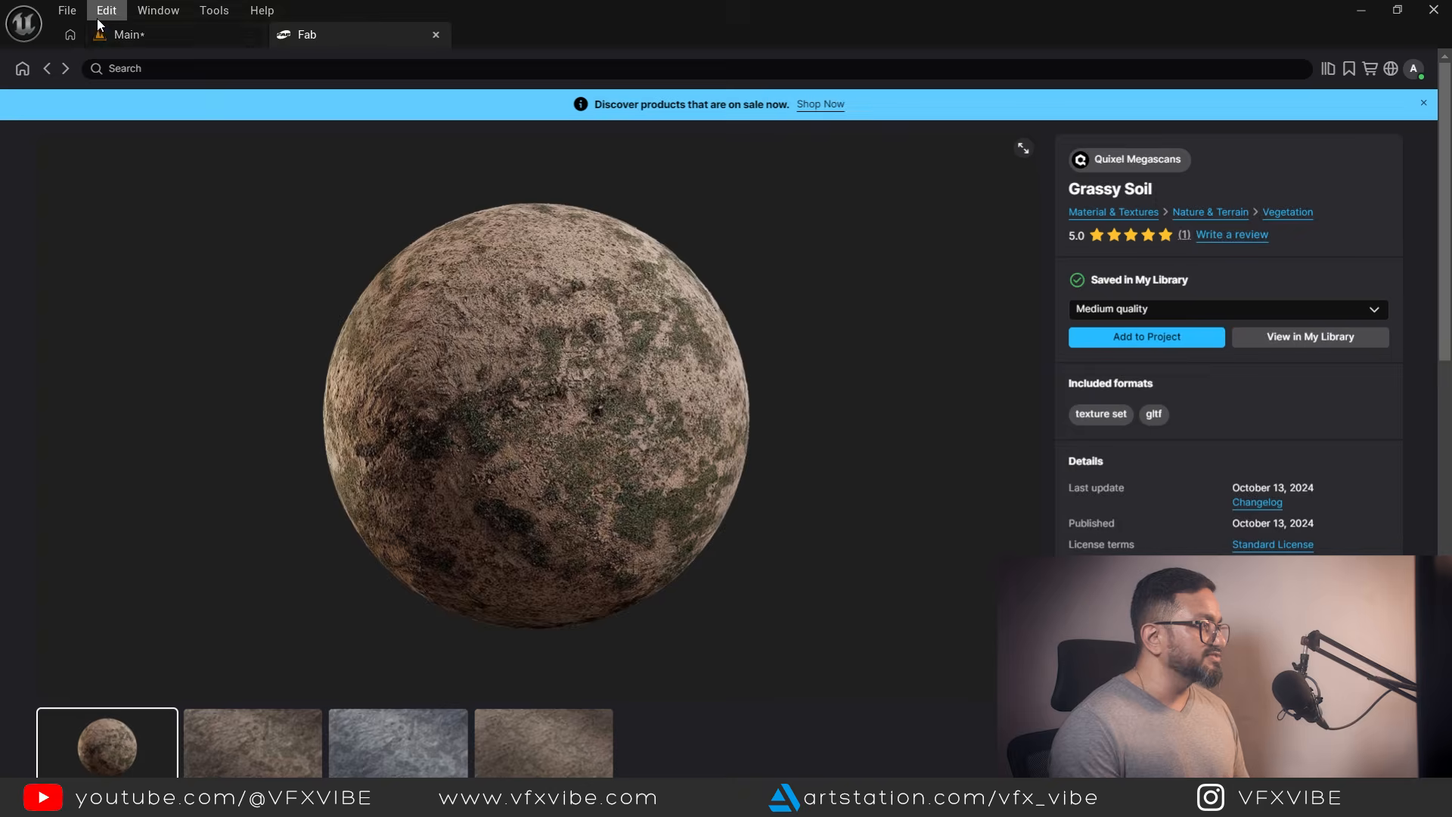
{"action": "left_click", "coordinate": [125, 34]}
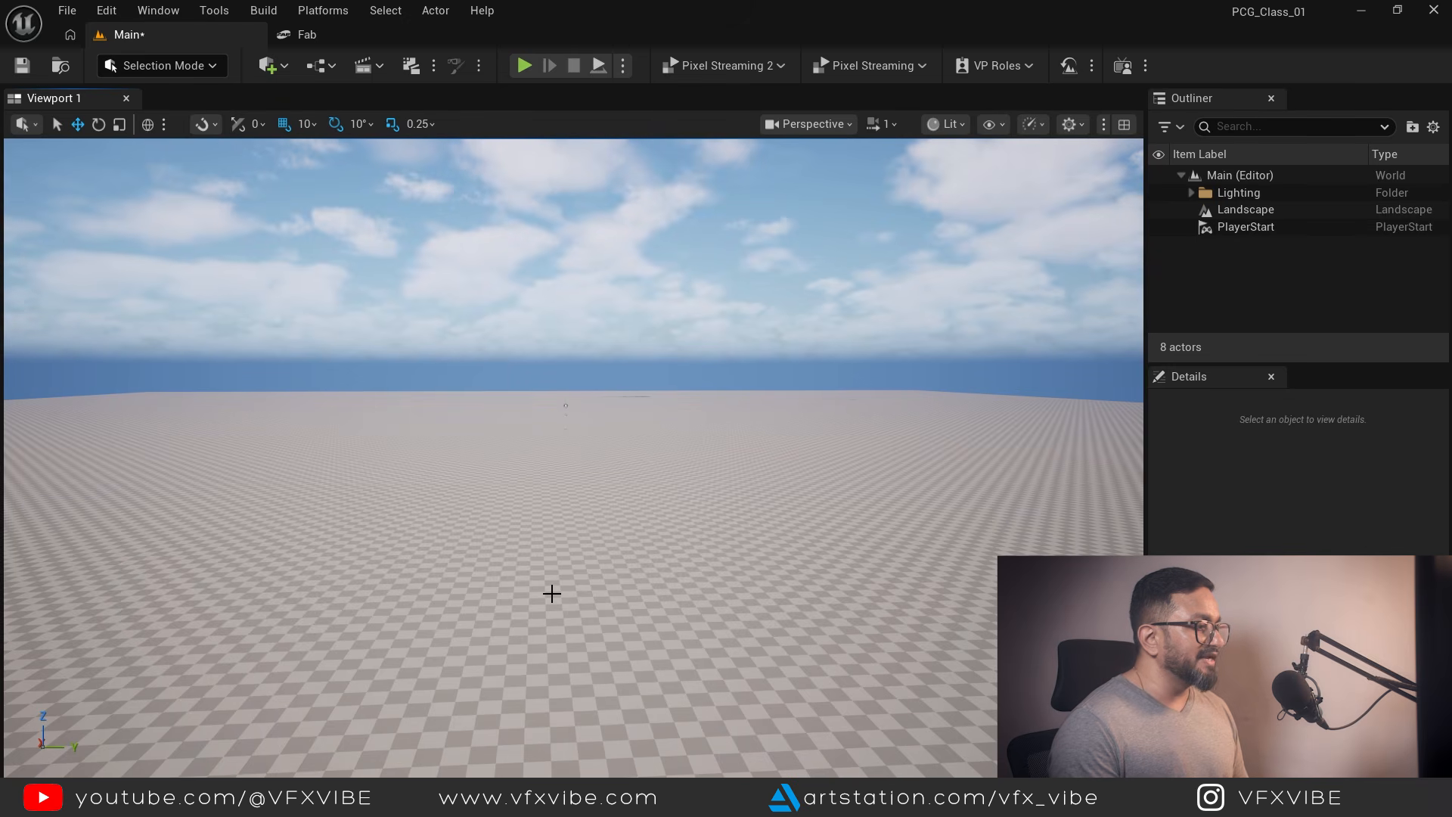
Show the project's Fab folder in the Content Browser with the Static Mesh filter disabled, and enlarge the browser.
{"action": "key", "text": "ctrl+space"}
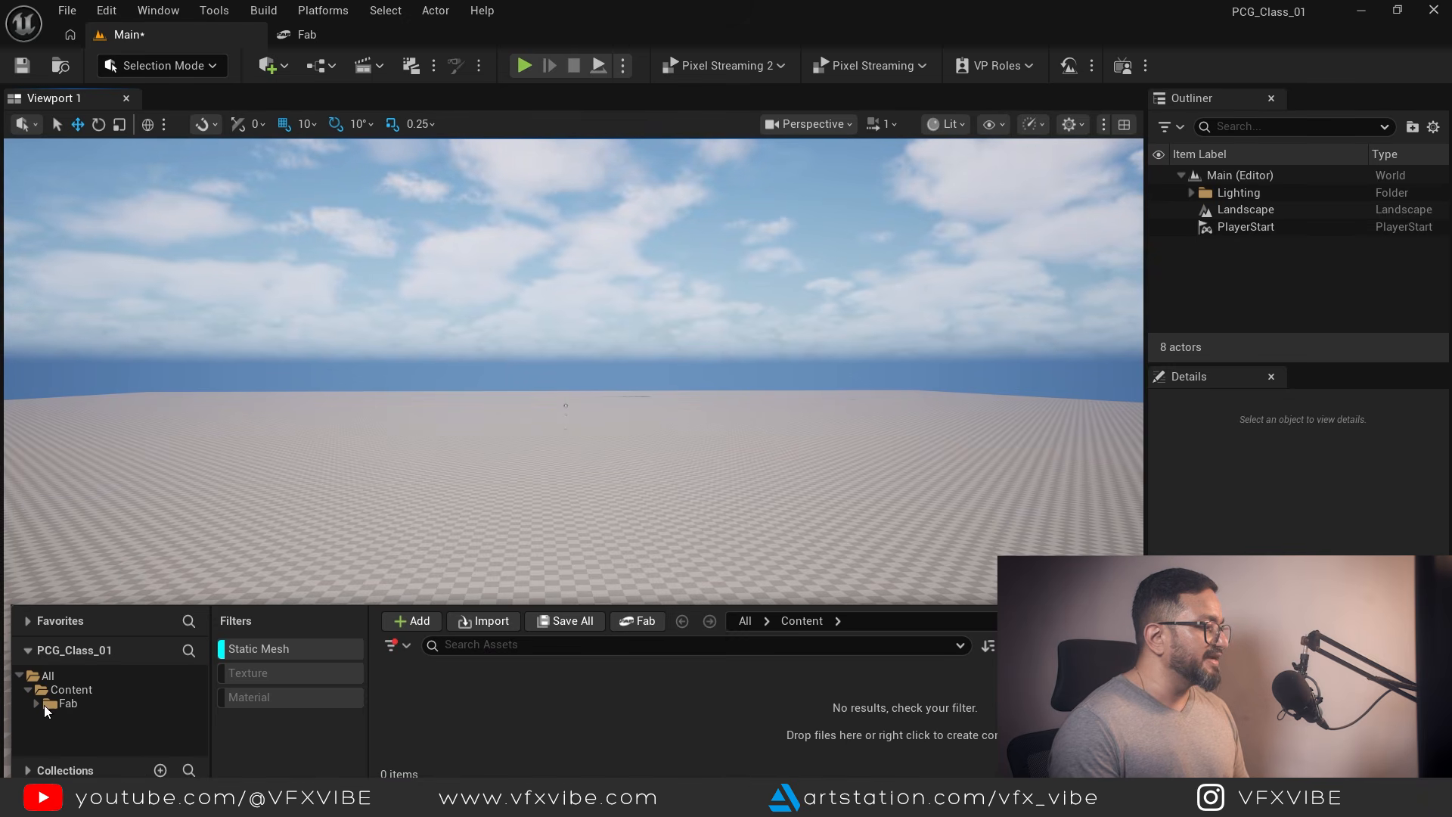
{"action": "left_click", "coordinate": [107, 703]}
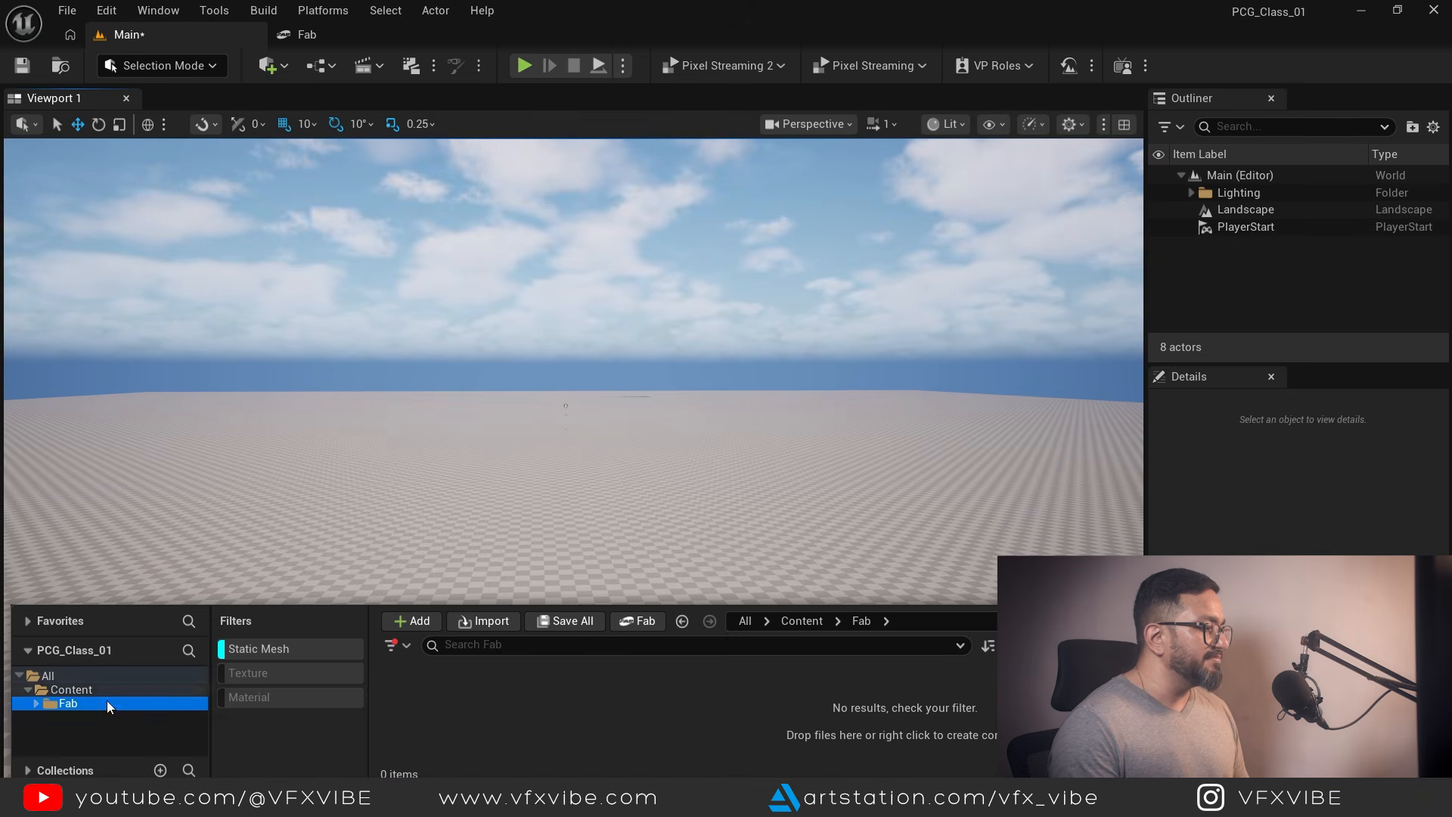
{"action": "left_click", "coordinate": [241, 651]}
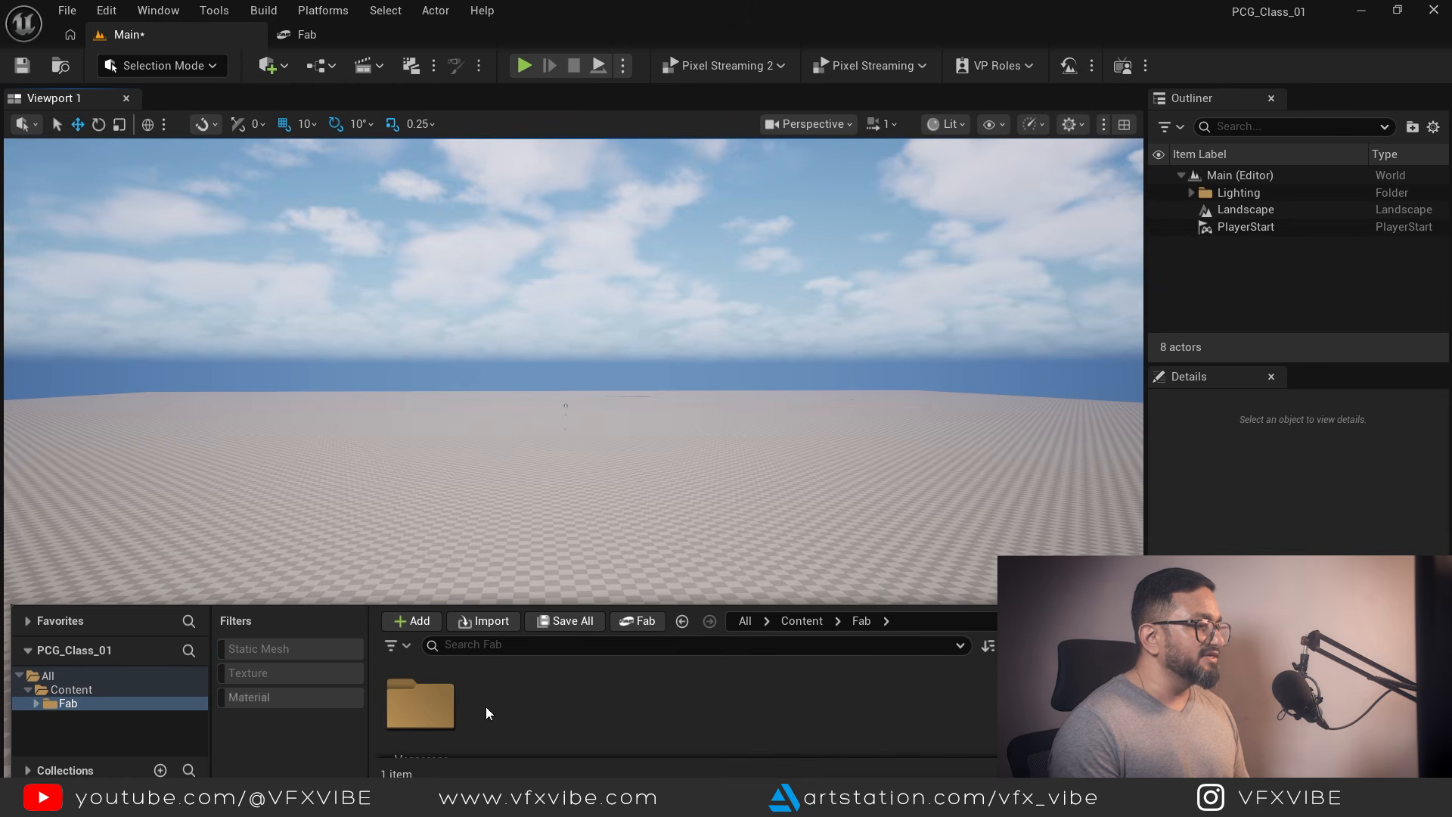
{"action": "left_click_drag", "start_coordinate": [519, 601], "coordinate": [518, 490]}
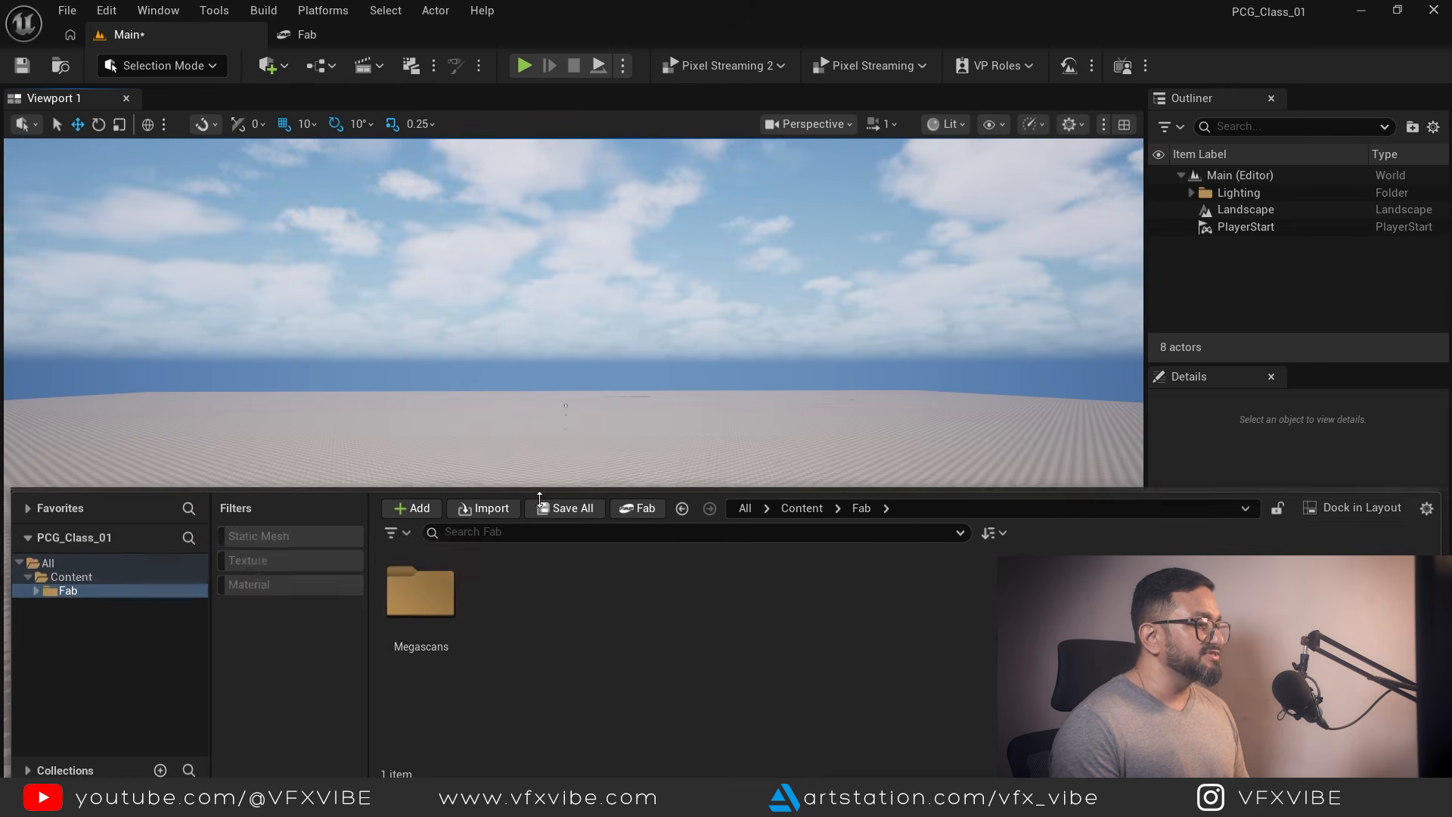
Browse into the Megascans Grassy Soil surface's Materials folder and select the MI_xbreair material instance.
{"action": "double_click", "coordinate": [424, 593]}
{"action": "double_click", "coordinate": [424, 603]}
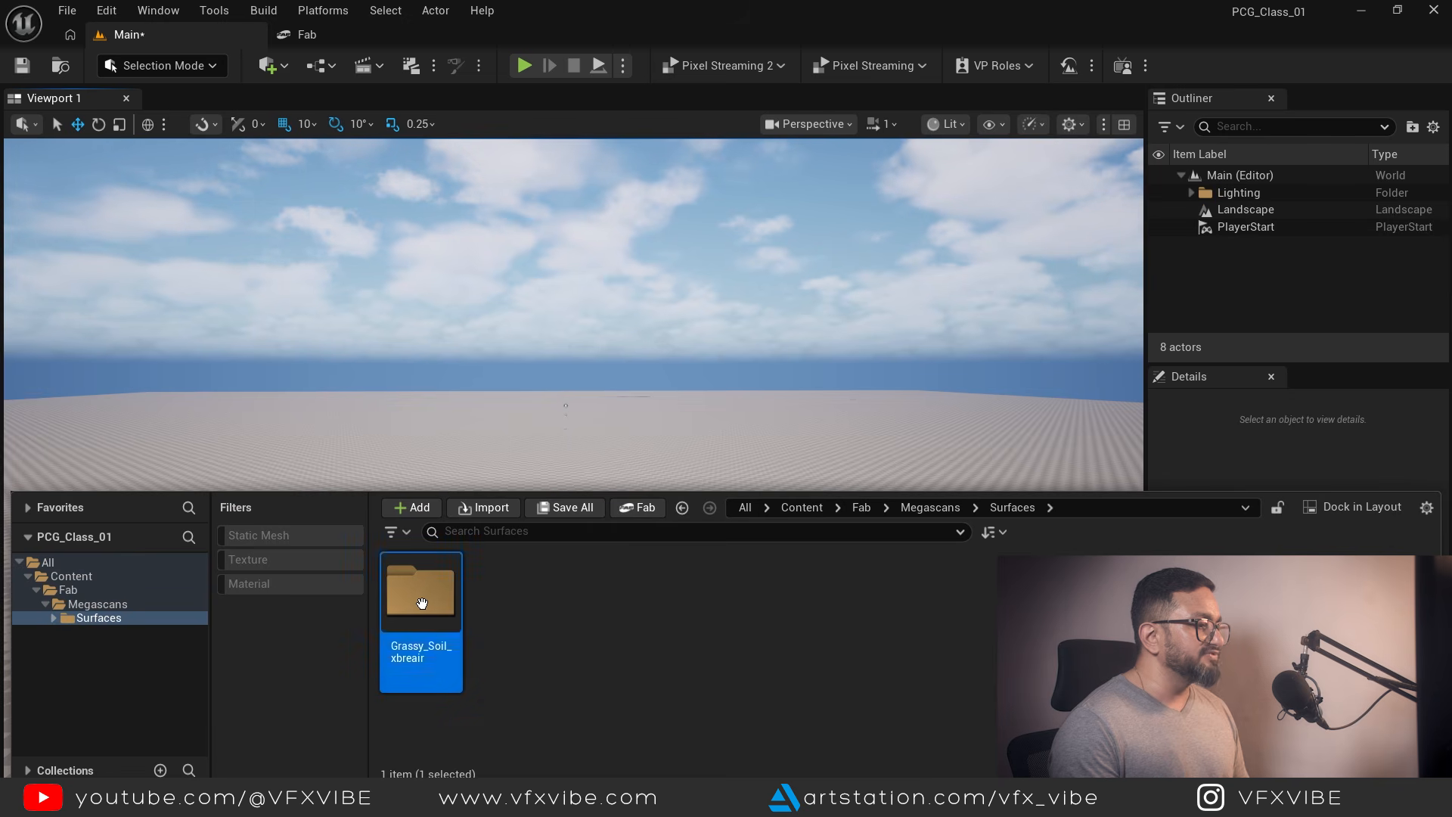
{"action": "double_click", "coordinate": [422, 603]}
{"action": "left_click", "coordinate": [420, 602]}
{"action": "double_click", "coordinate": [421, 603]}
{"action": "double_click", "coordinate": [446, 629]}
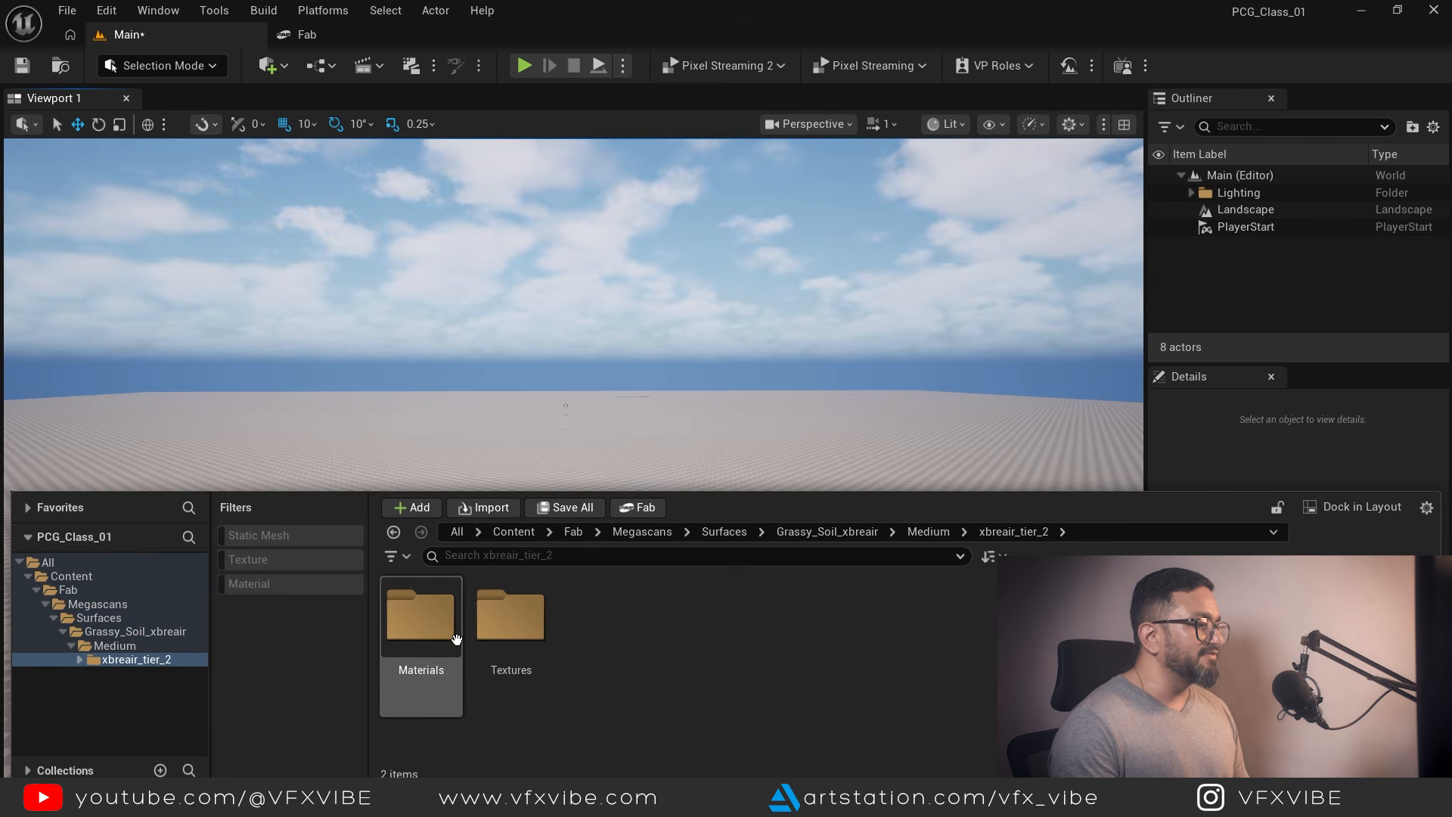
{"action": "double_click", "coordinate": [420, 634]}
{"action": "left_click", "coordinate": [421, 627]}
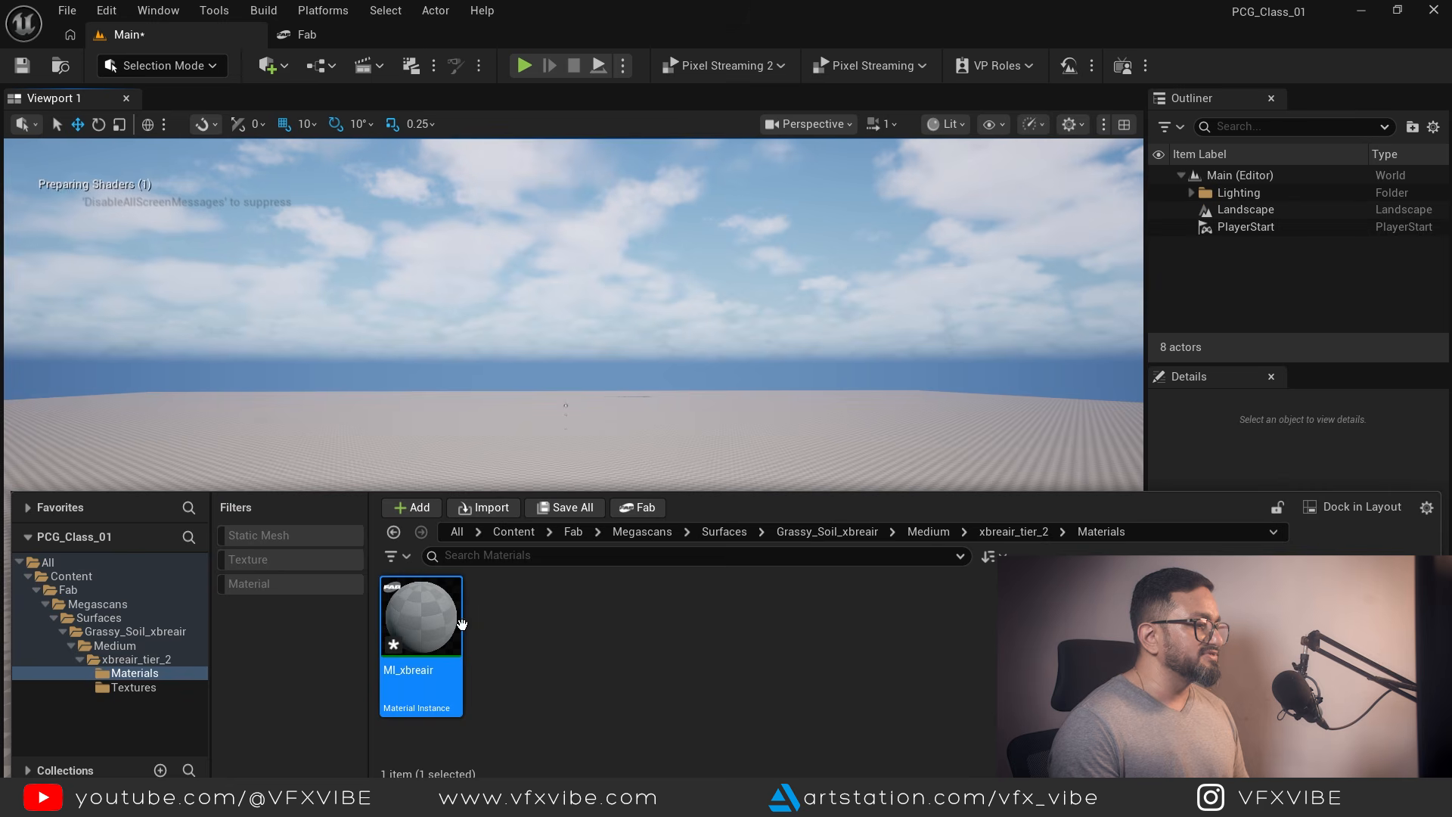
Assign the selected MI_xbreair material instance as the Landscape Material of the landscape.
{"action": "key", "text": "ctrl+space"}
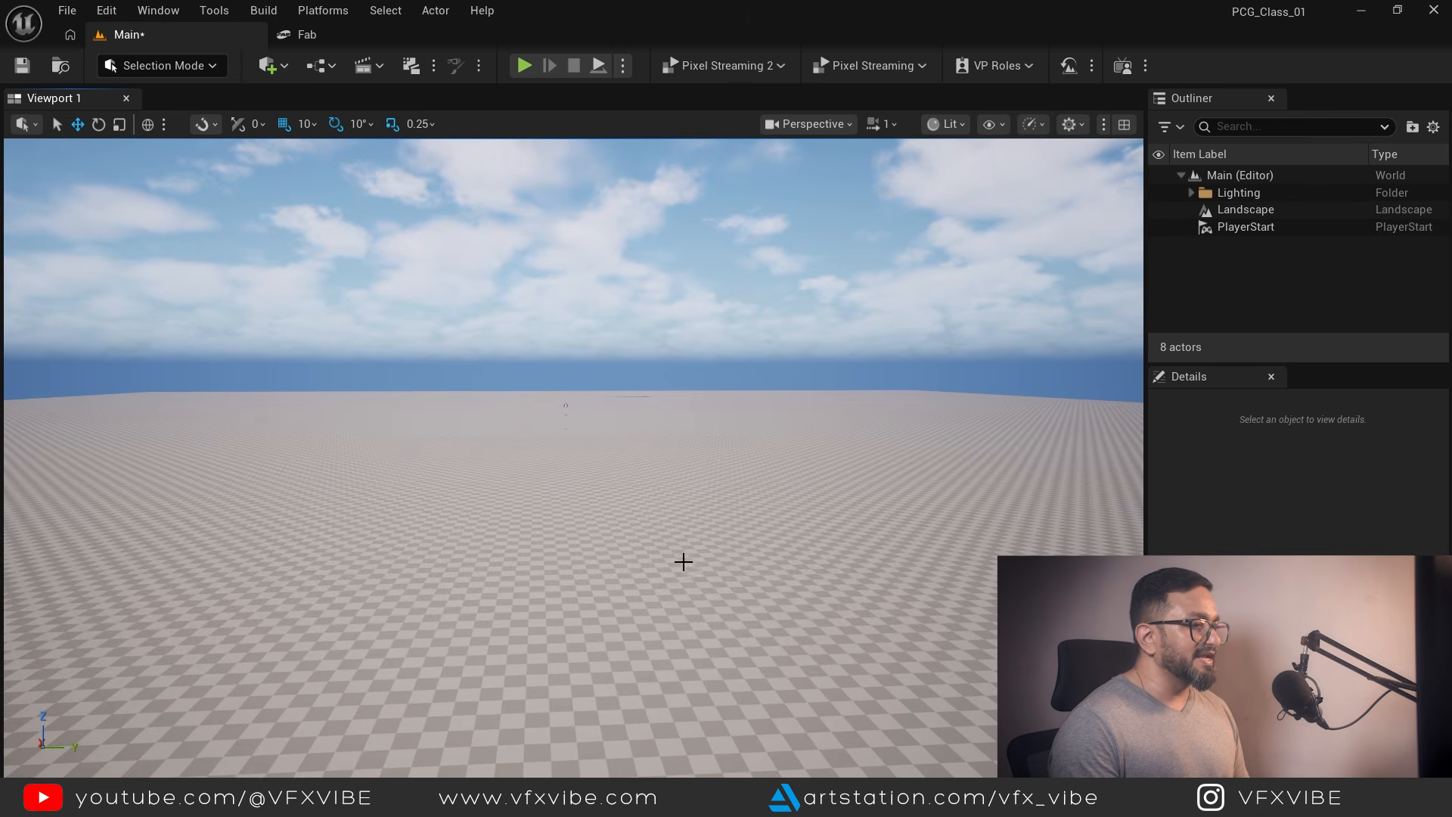
{"action": "left_click", "coordinate": [700, 567]}
{"action": "scroll", "coordinate": [1279, 579], "scroll_direction": "down", "scroll_amount": 8}
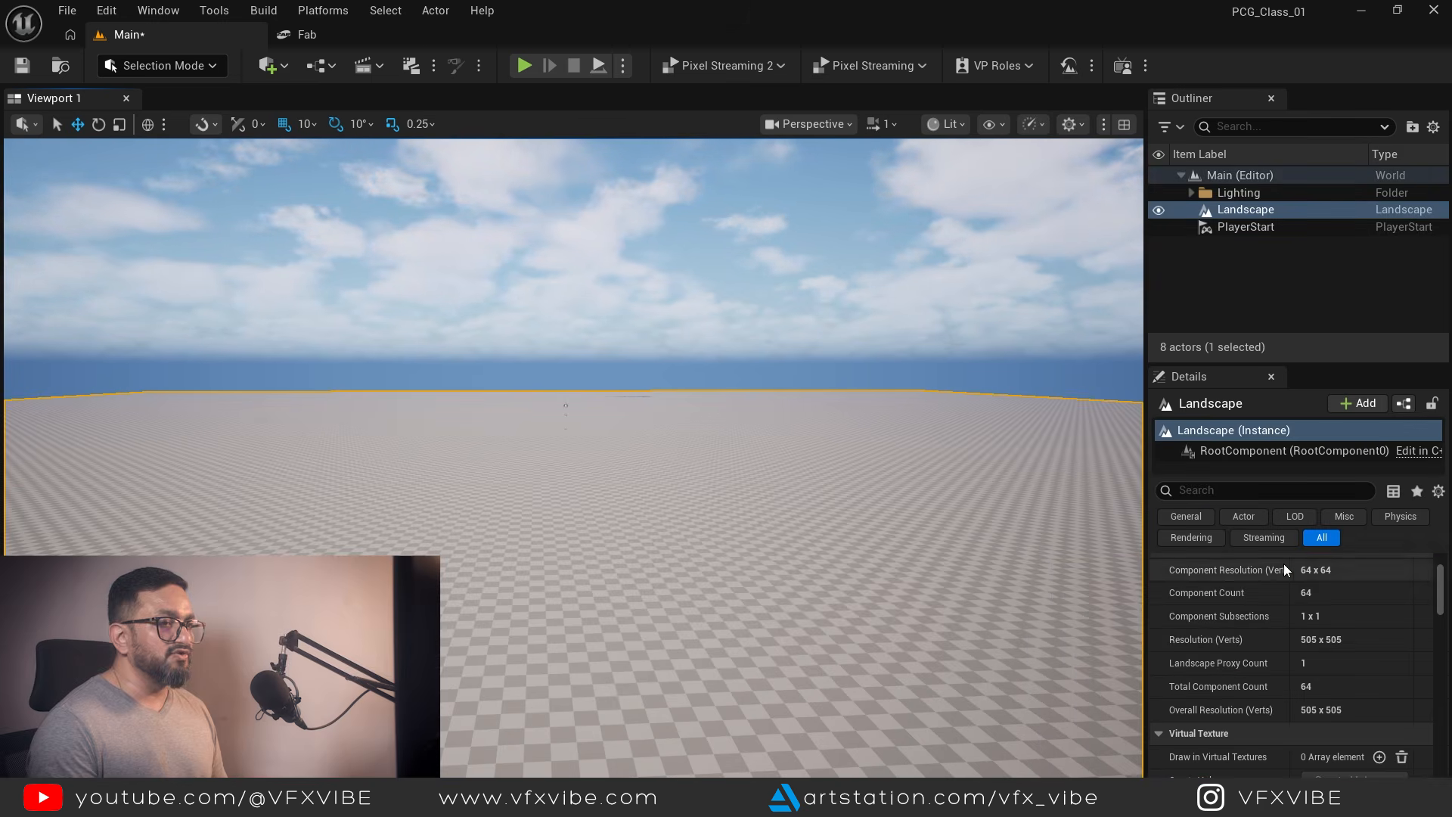
{"action": "scroll", "coordinate": [1279, 595], "scroll_direction": "down", "scroll_amount": 10}
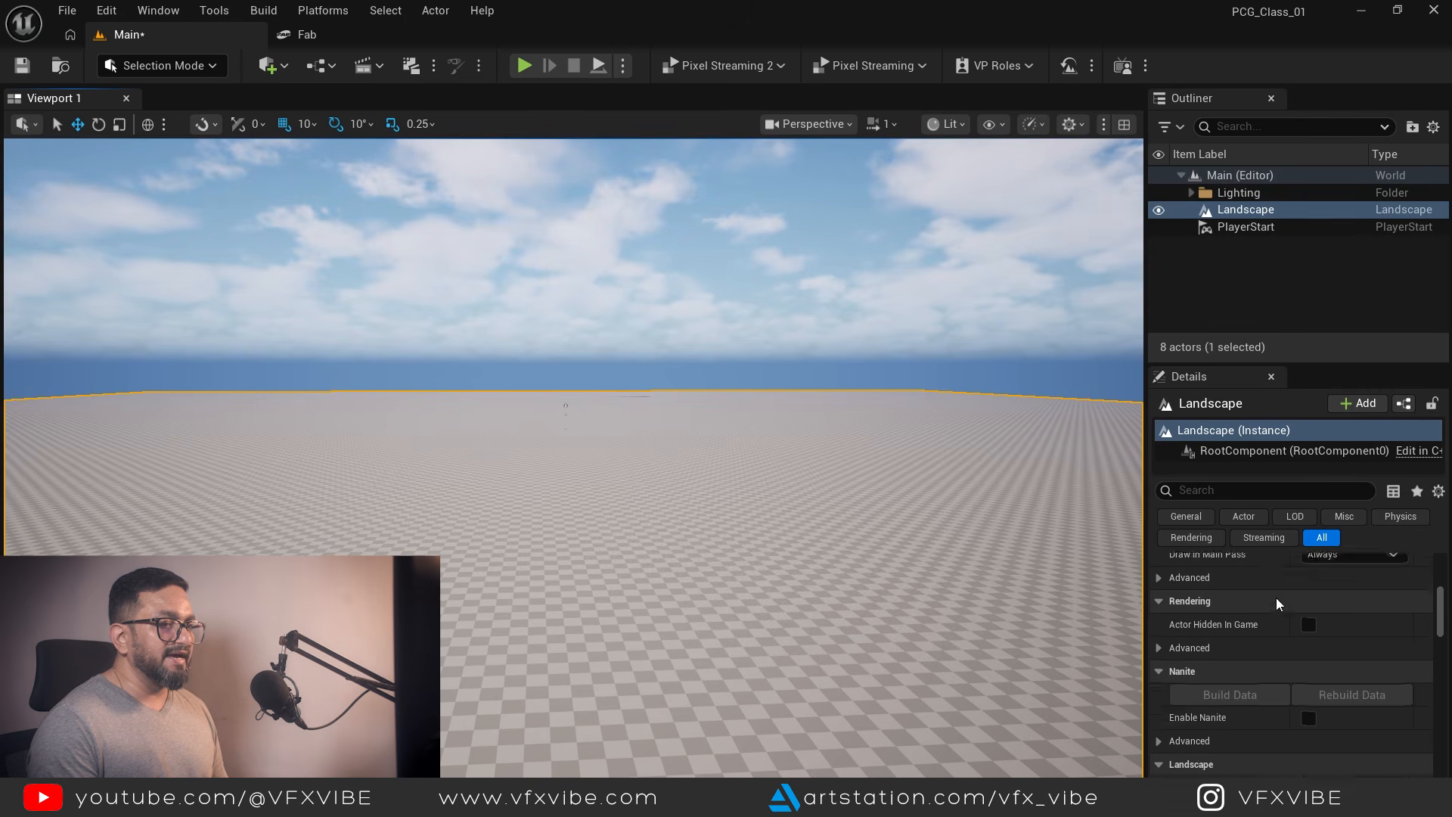
{"action": "scroll", "coordinate": [1274, 596], "scroll_direction": "down", "scroll_amount": 2}
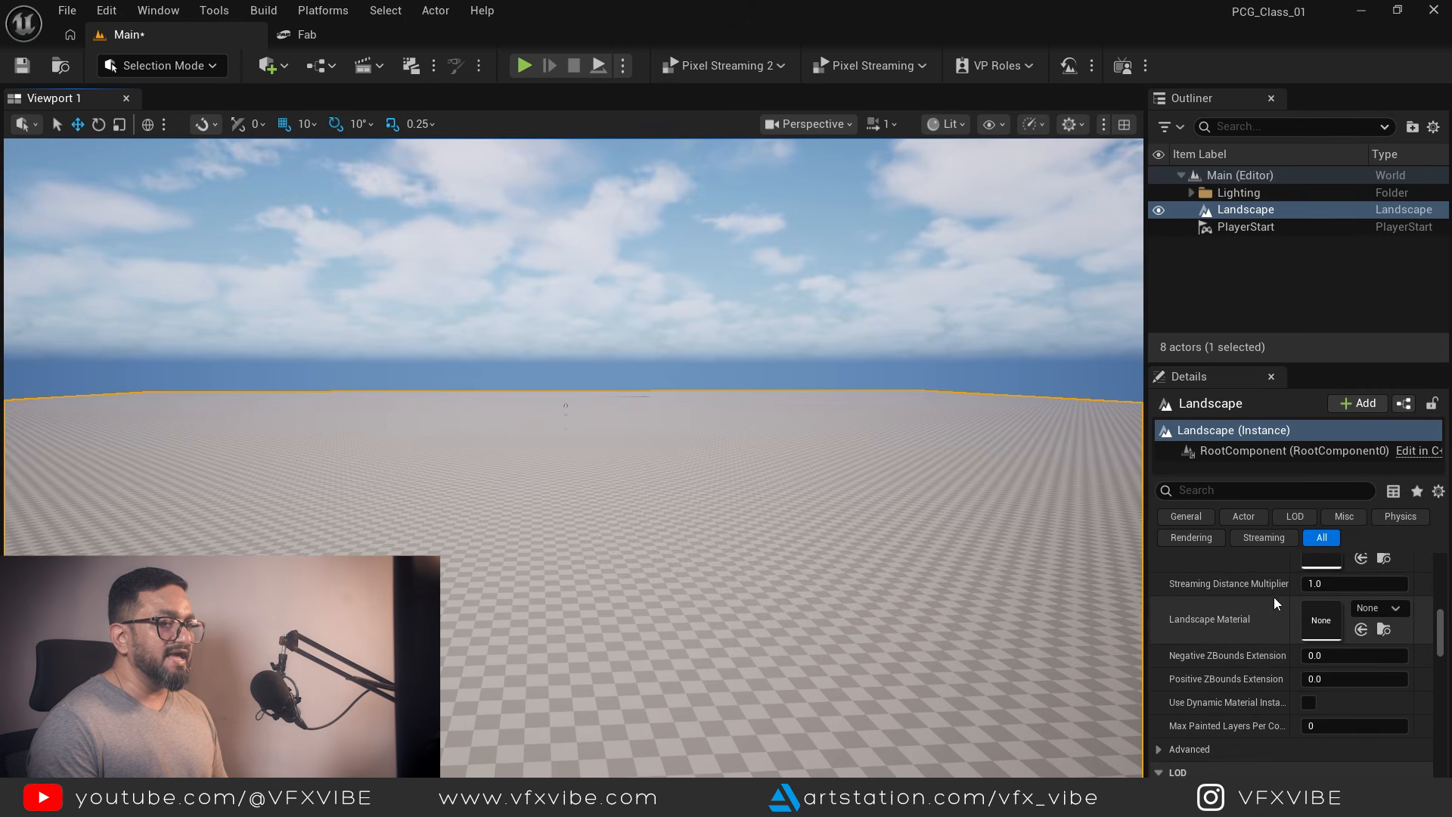
{"action": "left_click", "coordinate": [1360, 629]}
{"action": "left_click_drag", "start_coordinate": [623, 606], "coordinate": [598, 763], "text": "alt"}
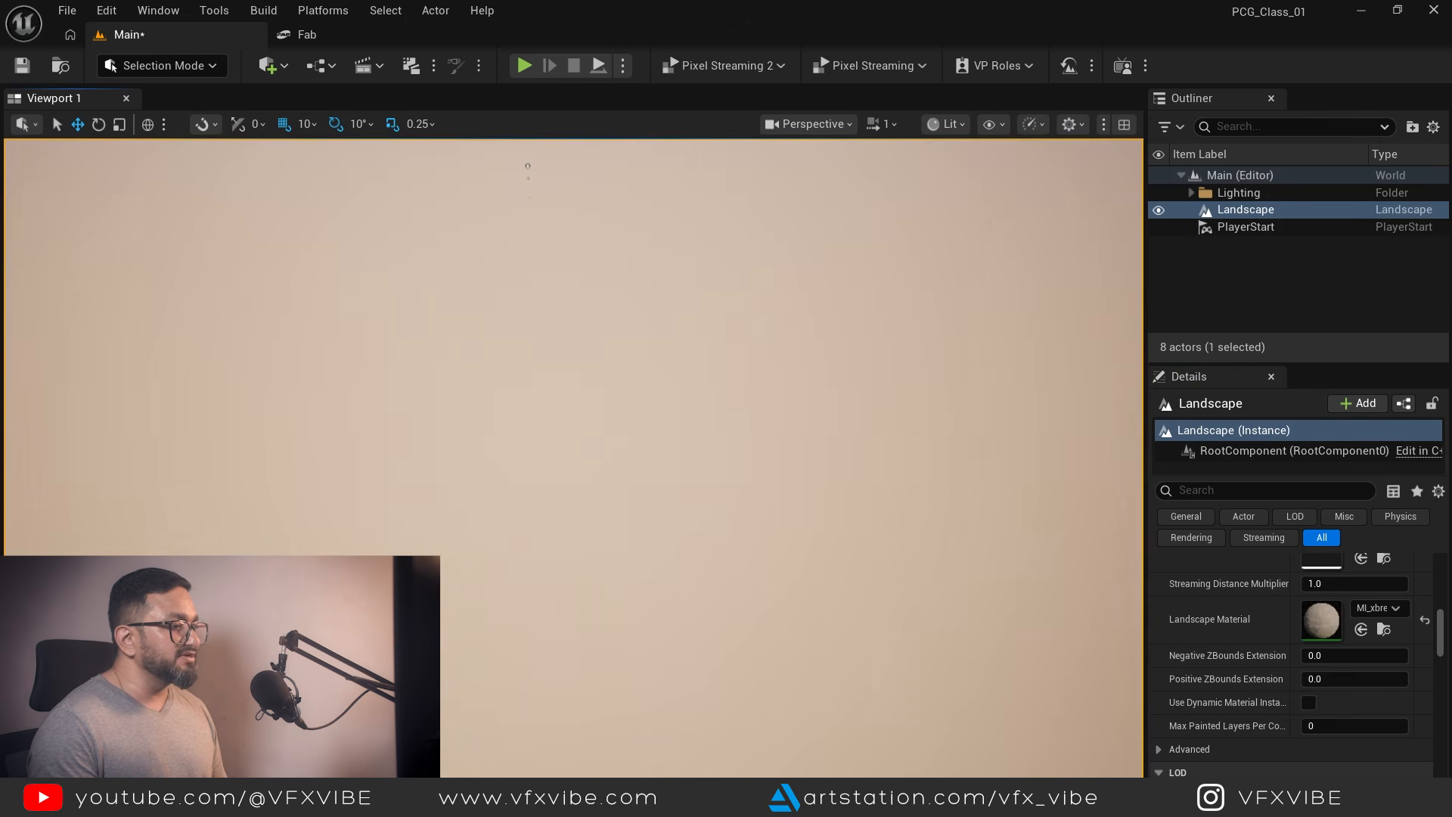
{"action": "right_click_drag", "start_coordinate": [573, 453], "coordinate": [568, 324]}
Open the MI_xbreair material instance and override its global Tiling parameter with 0.3.
{"action": "key", "text": "ctrl+space"}
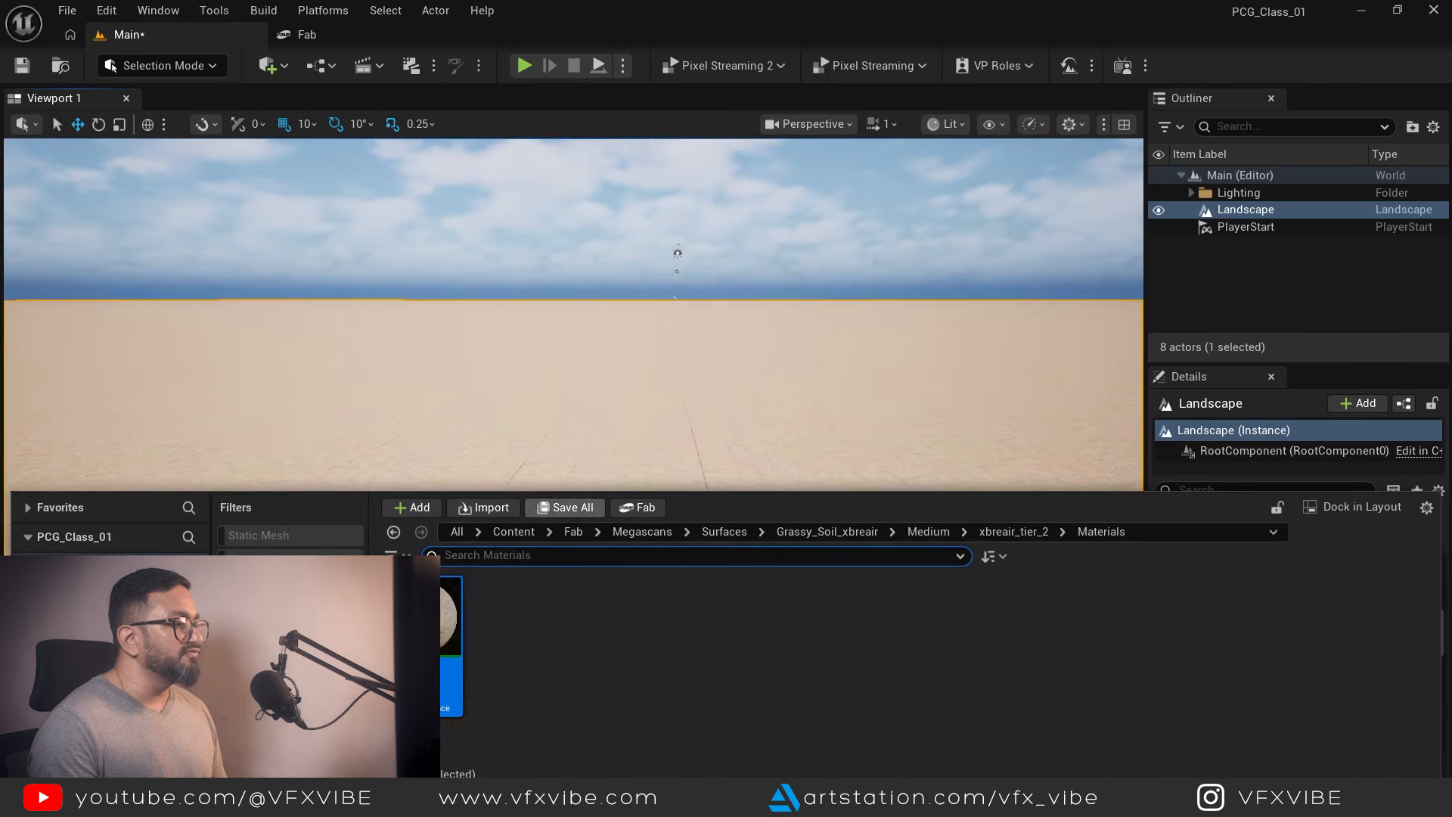
{"action": "double_click", "coordinate": [454, 621]}
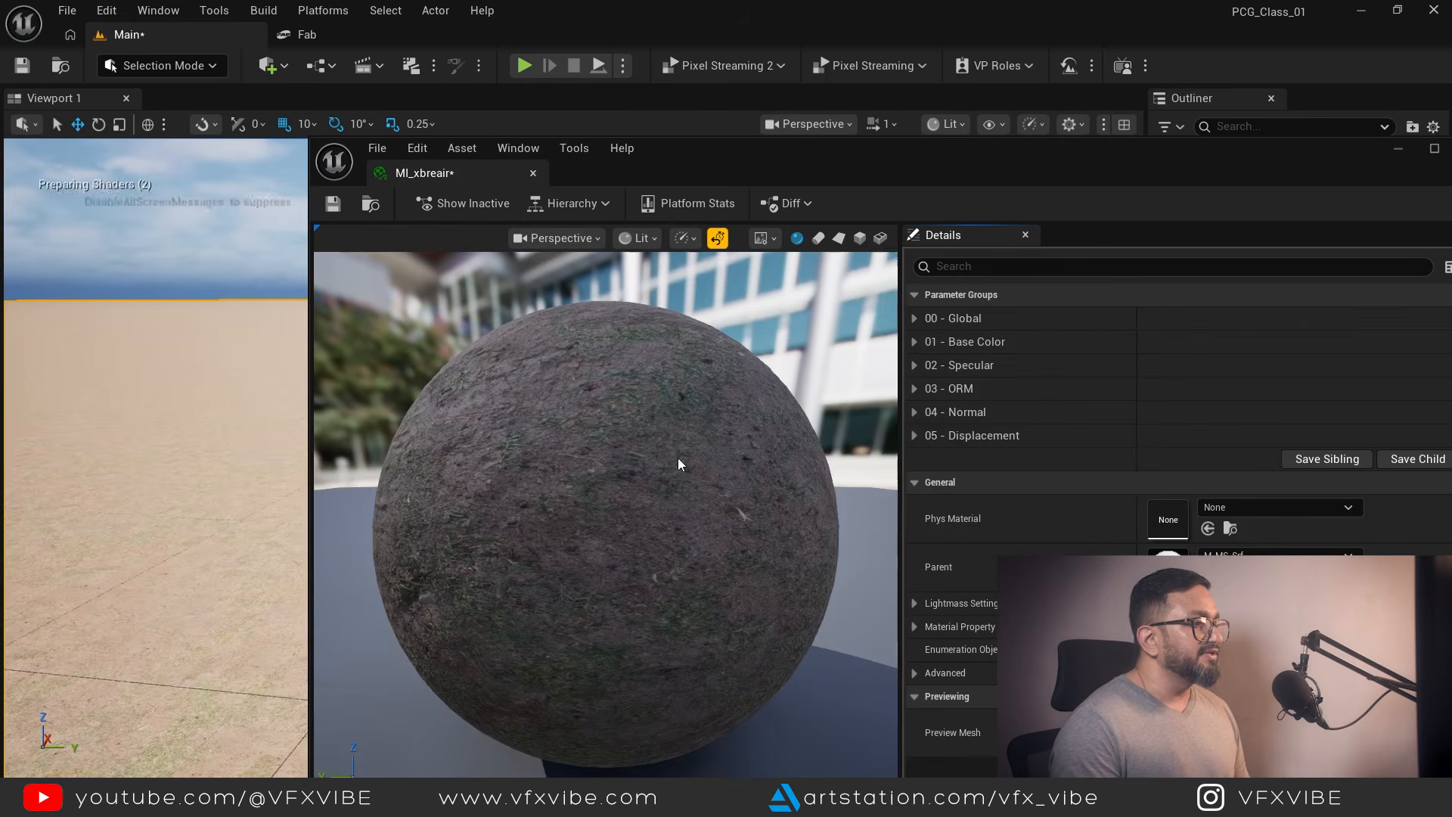
{"action": "left_click", "coordinate": [912, 317]}
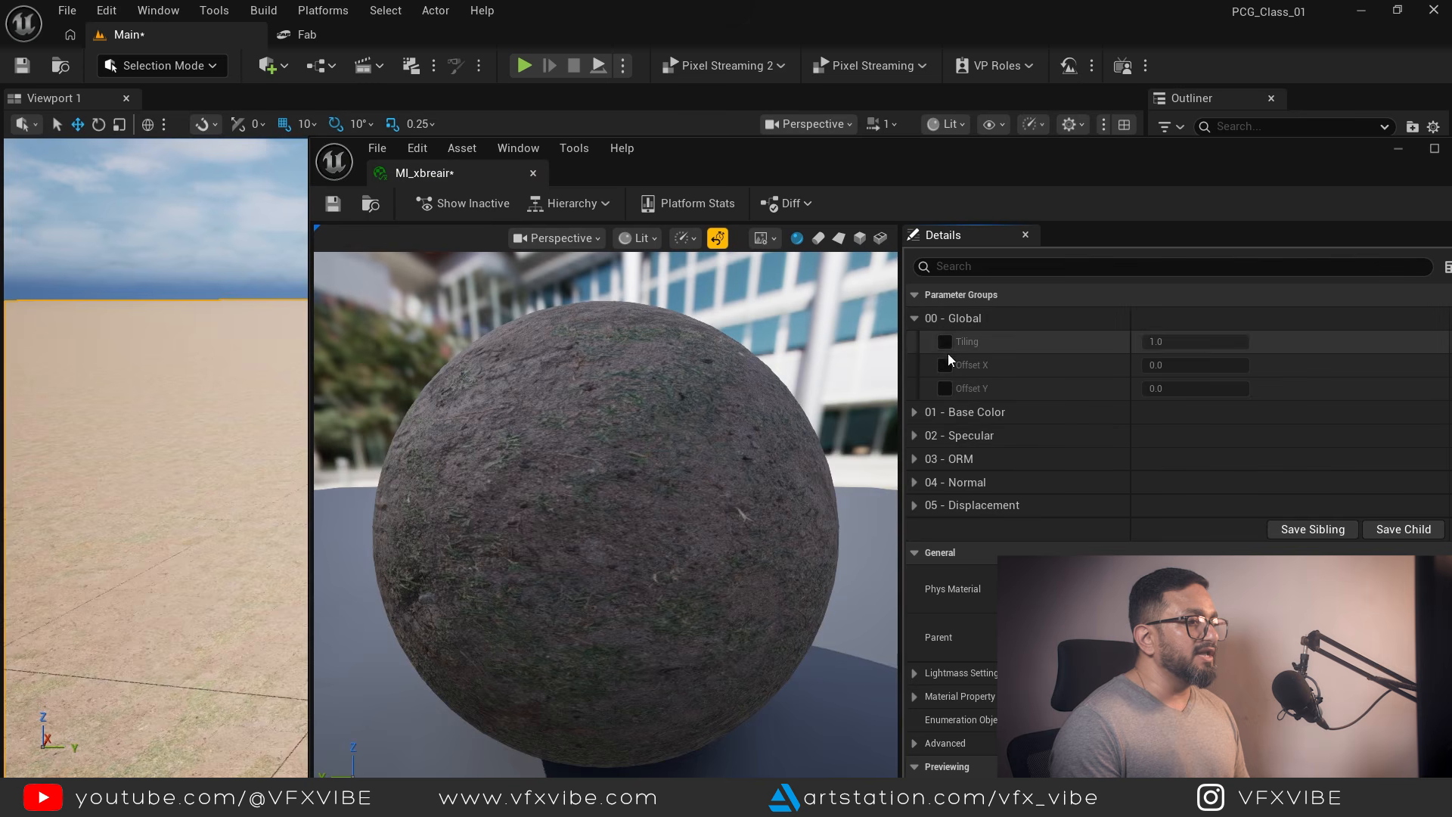
{"action": "left_click", "coordinate": [945, 344]}
{"action": "left_click", "coordinate": [1180, 342]}
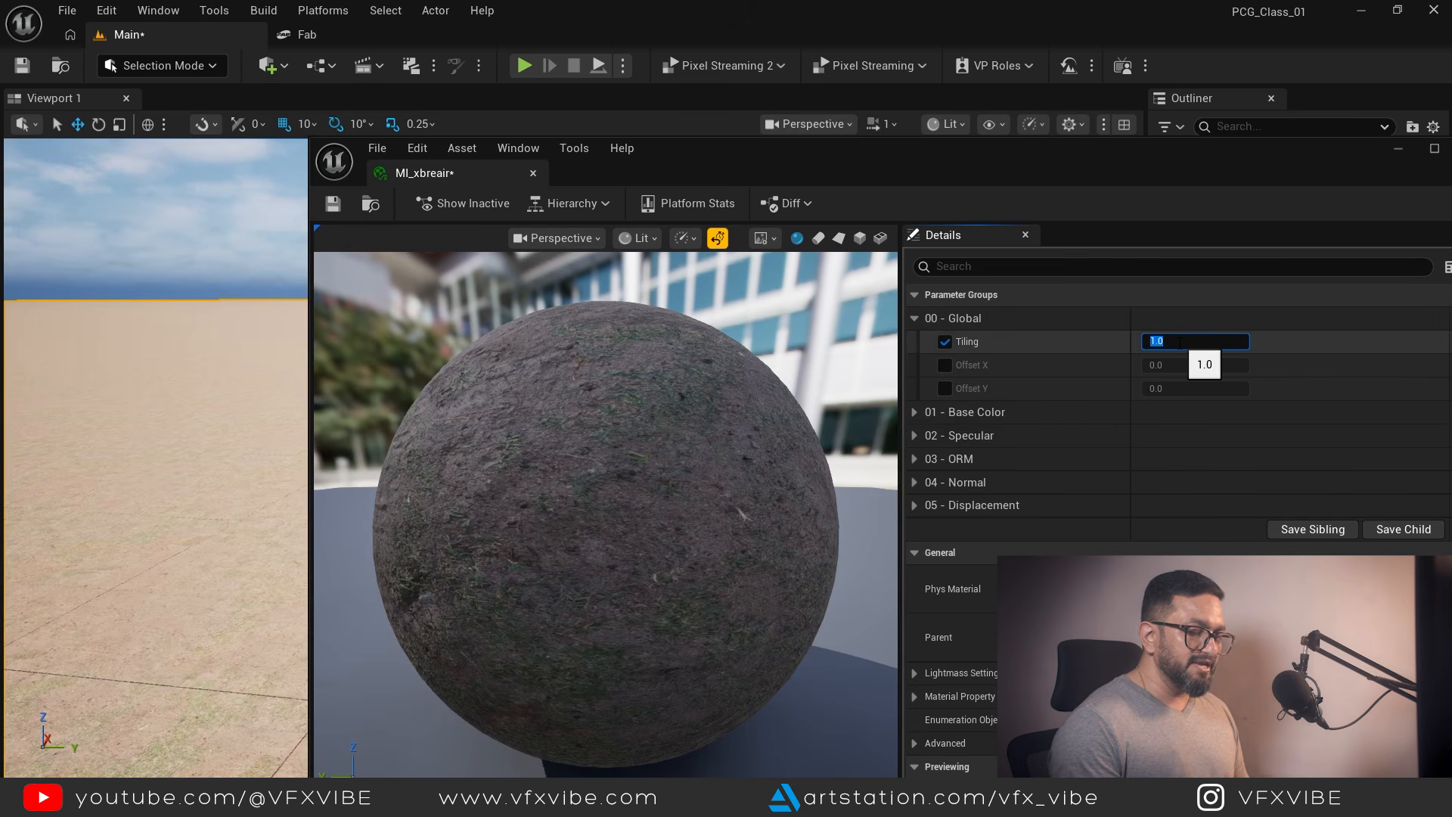
{"action": "type", "text": "0.3"}
{"action": "key", "text": "Return"}
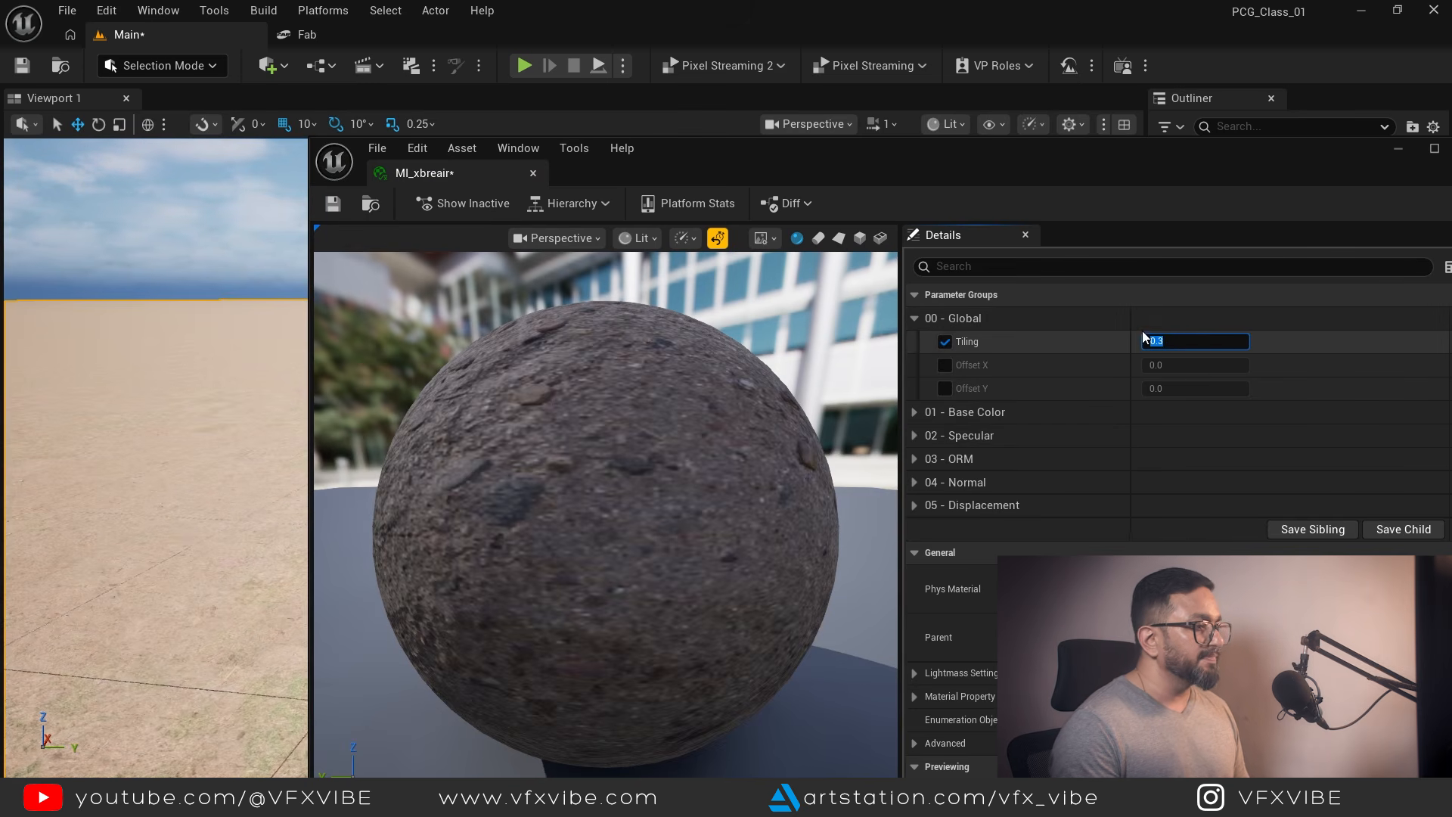
Save the MI_xbreair material instance, close its editor and view the landscape in the level.
{"action": "left_click", "coordinate": [333, 204]}
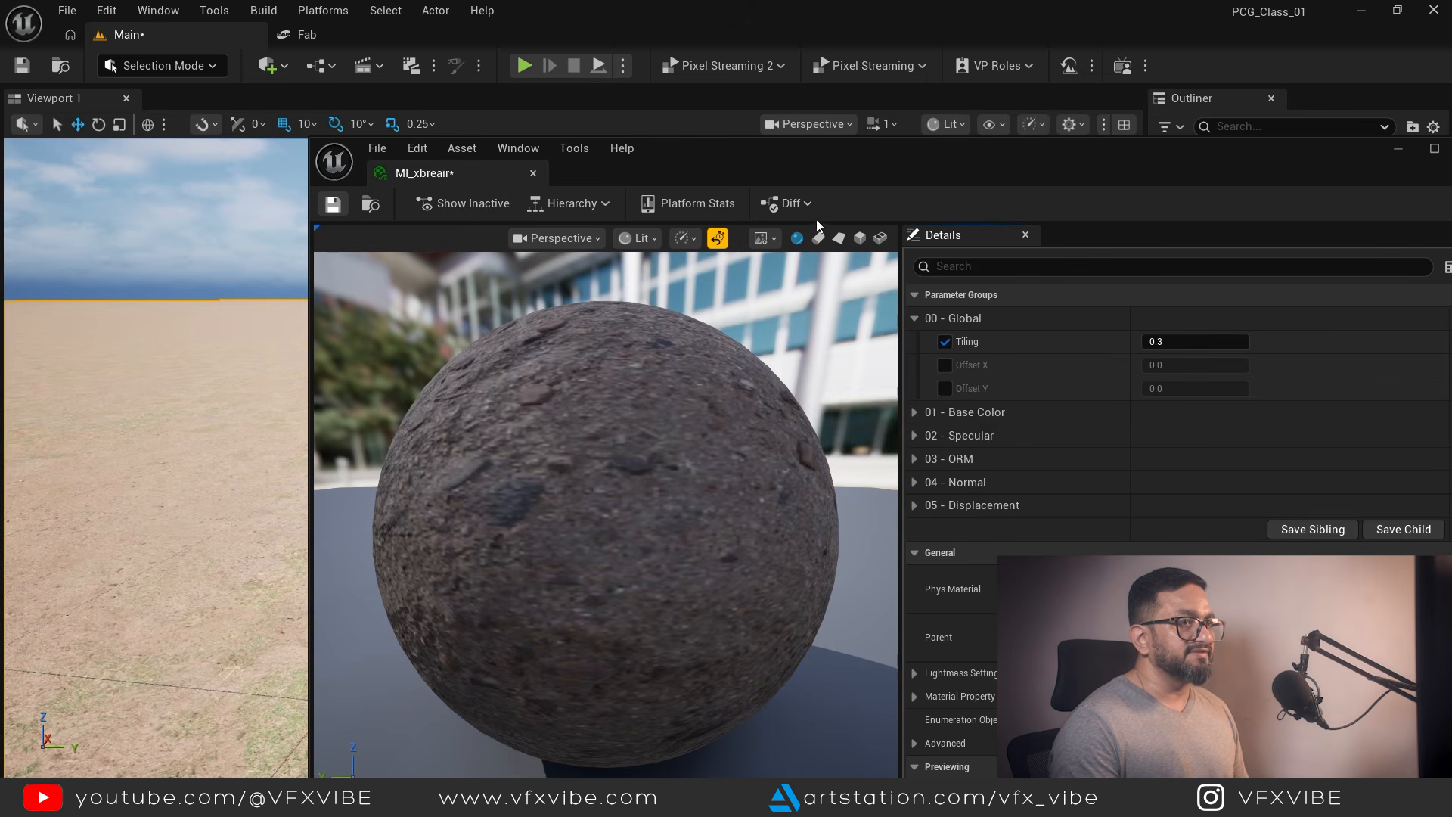
{"action": "left_click_drag", "start_coordinate": [1253, 158], "coordinate": [908, 225]}
{"action": "left_click", "coordinate": [1127, 217]}
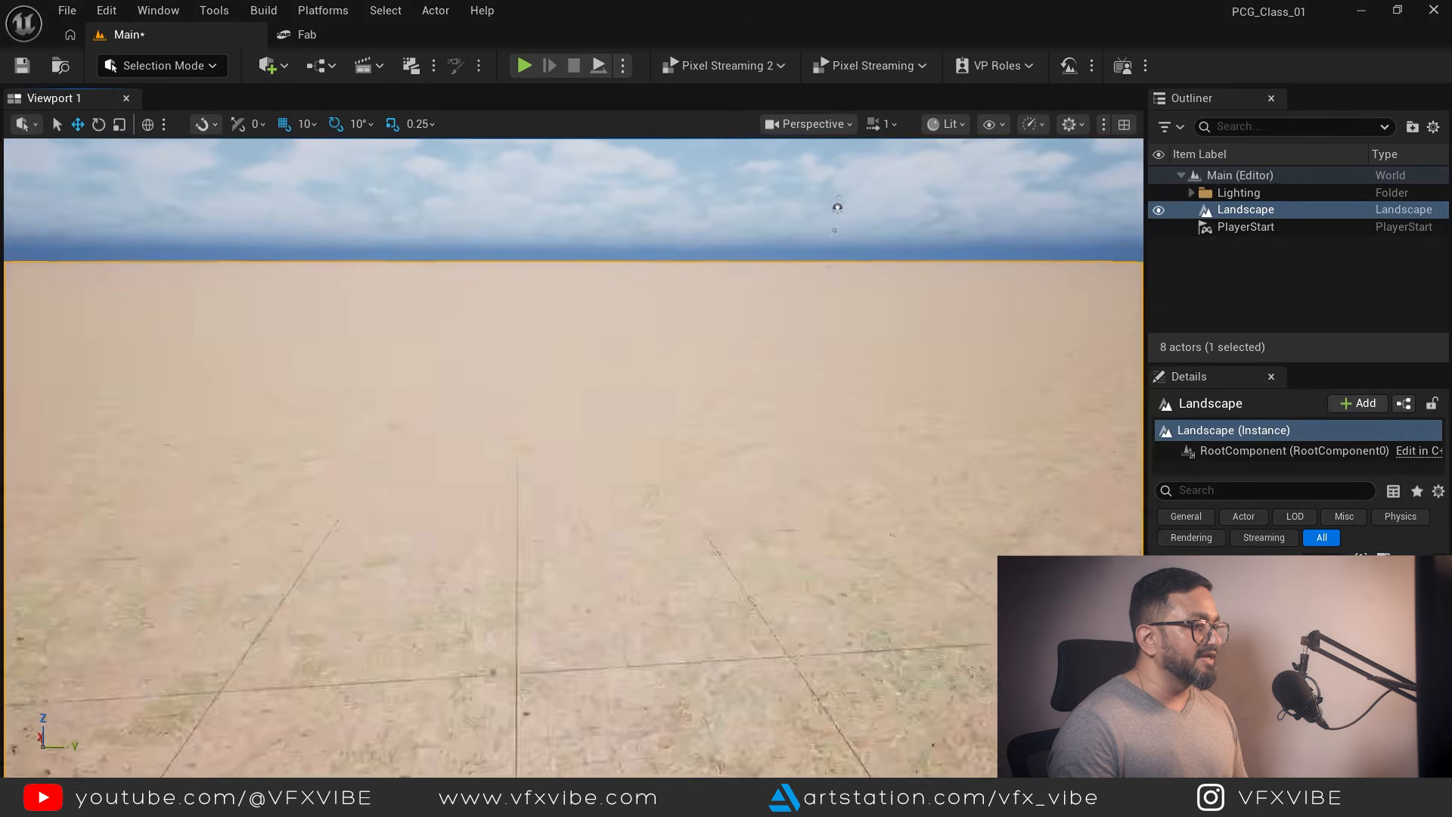
{"action": "right_click_drag", "start_coordinate": [685, 545], "coordinate": [654, 580]}
Create a folder named PCG in the project's Content folder and open it.
{"action": "key", "text": "ctrl+space"}
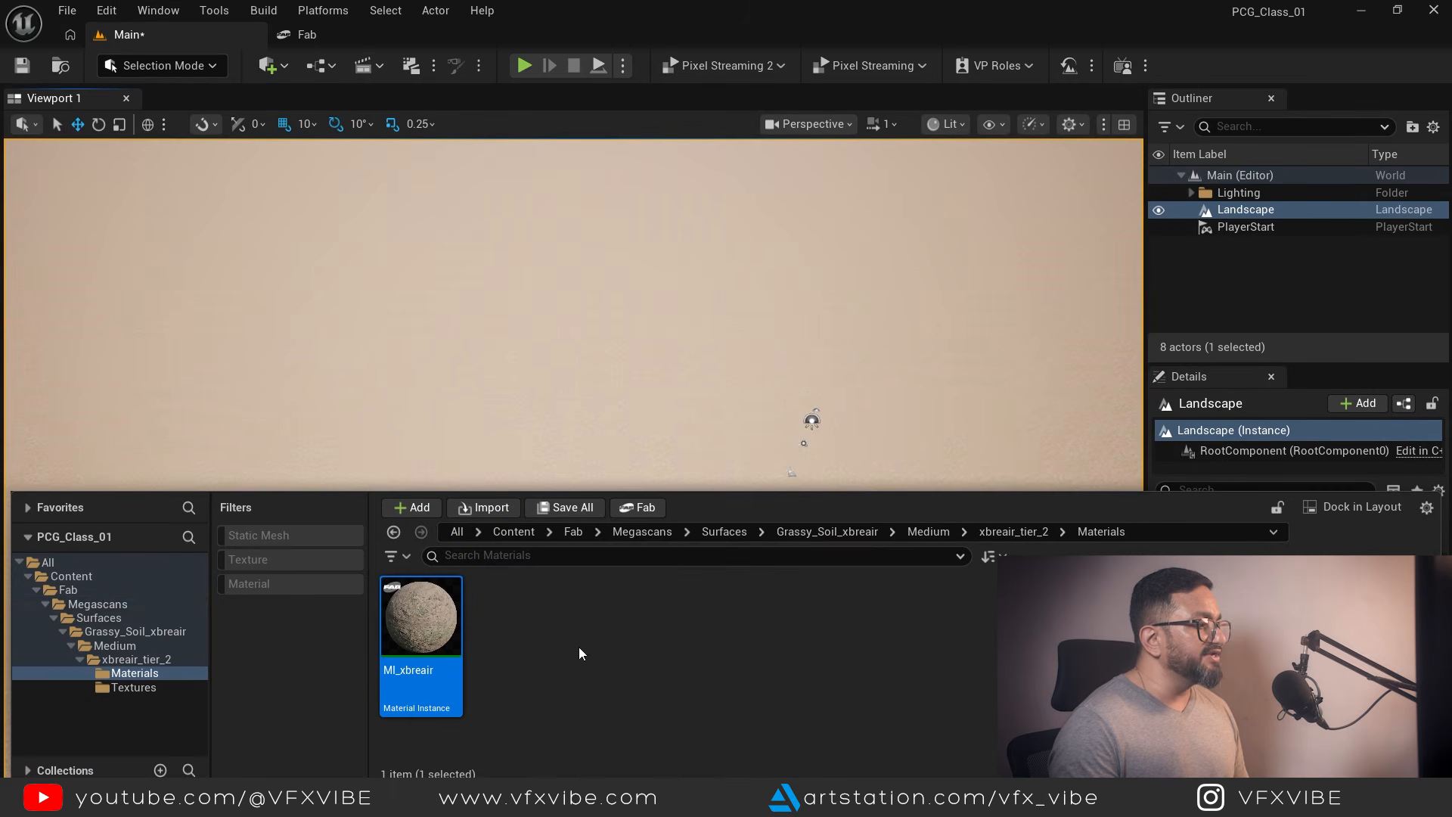
{"action": "left_click", "coordinate": [70, 577]}
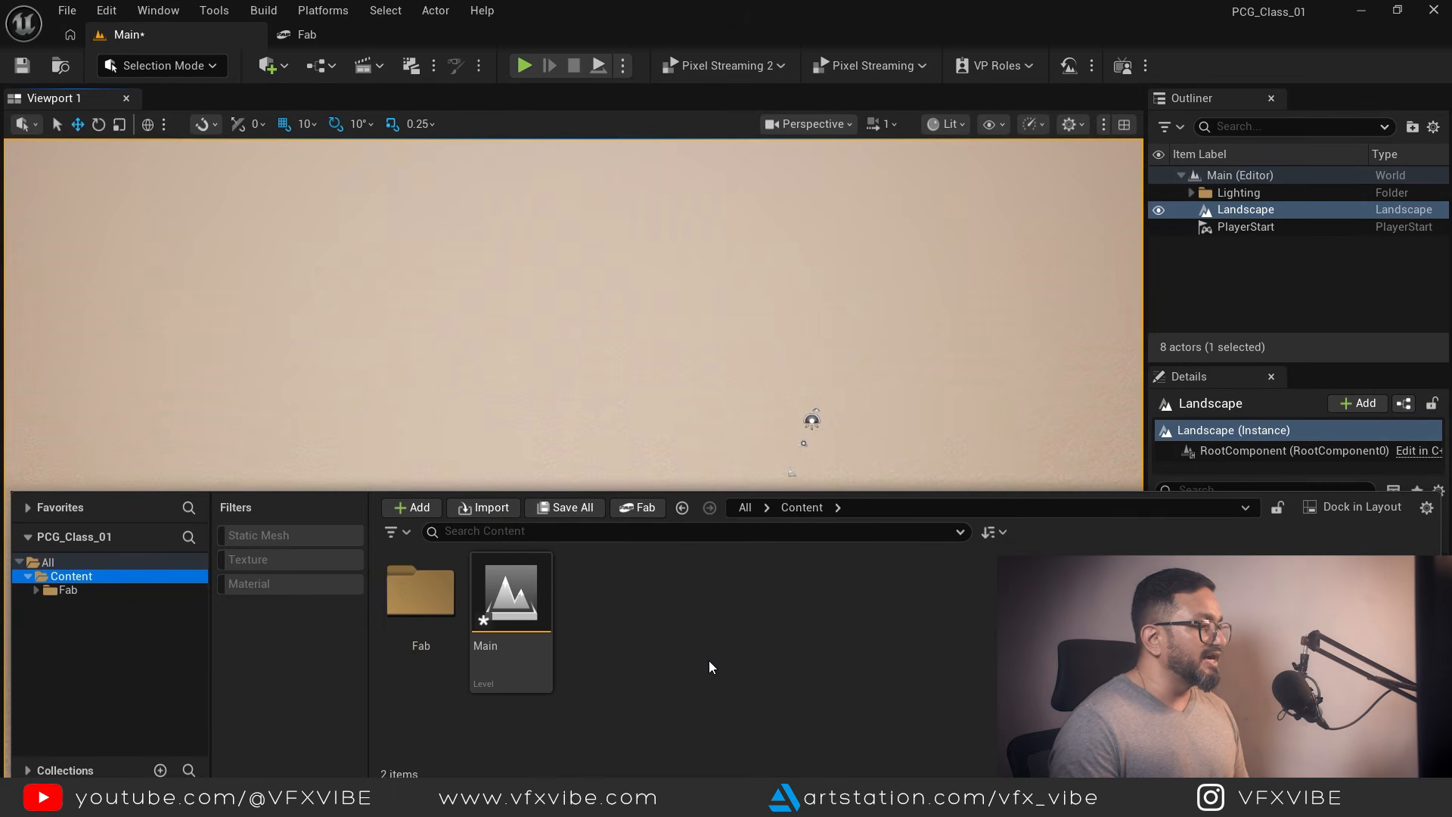
{"action": "right_click", "coordinate": [667, 601]}
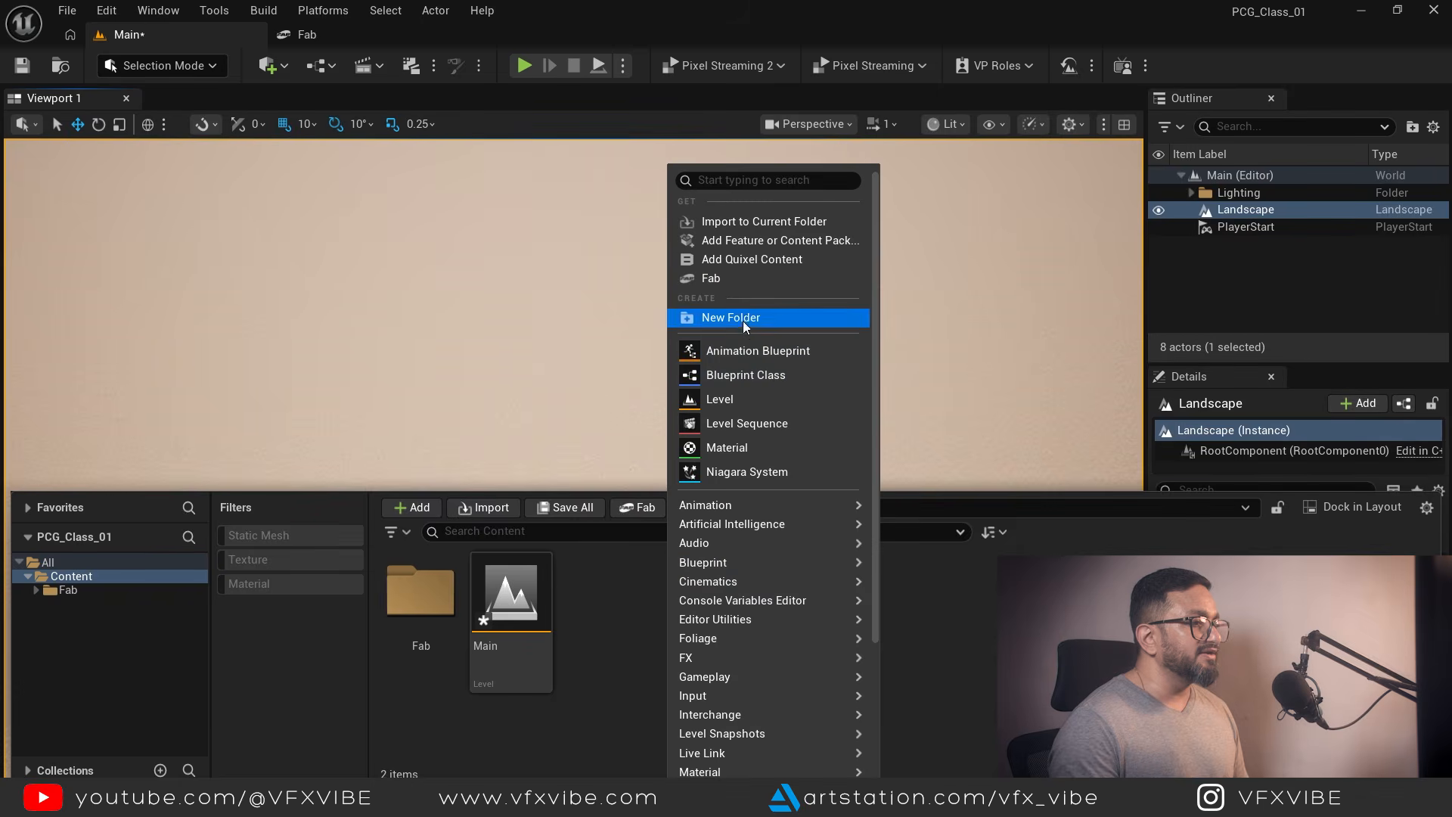
{"action": "left_click", "coordinate": [741, 318]}
{"action": "type", "text": "PCG"}
{"action": "key", "text": "Return"}
{"action": "double_click", "coordinate": [532, 611]}
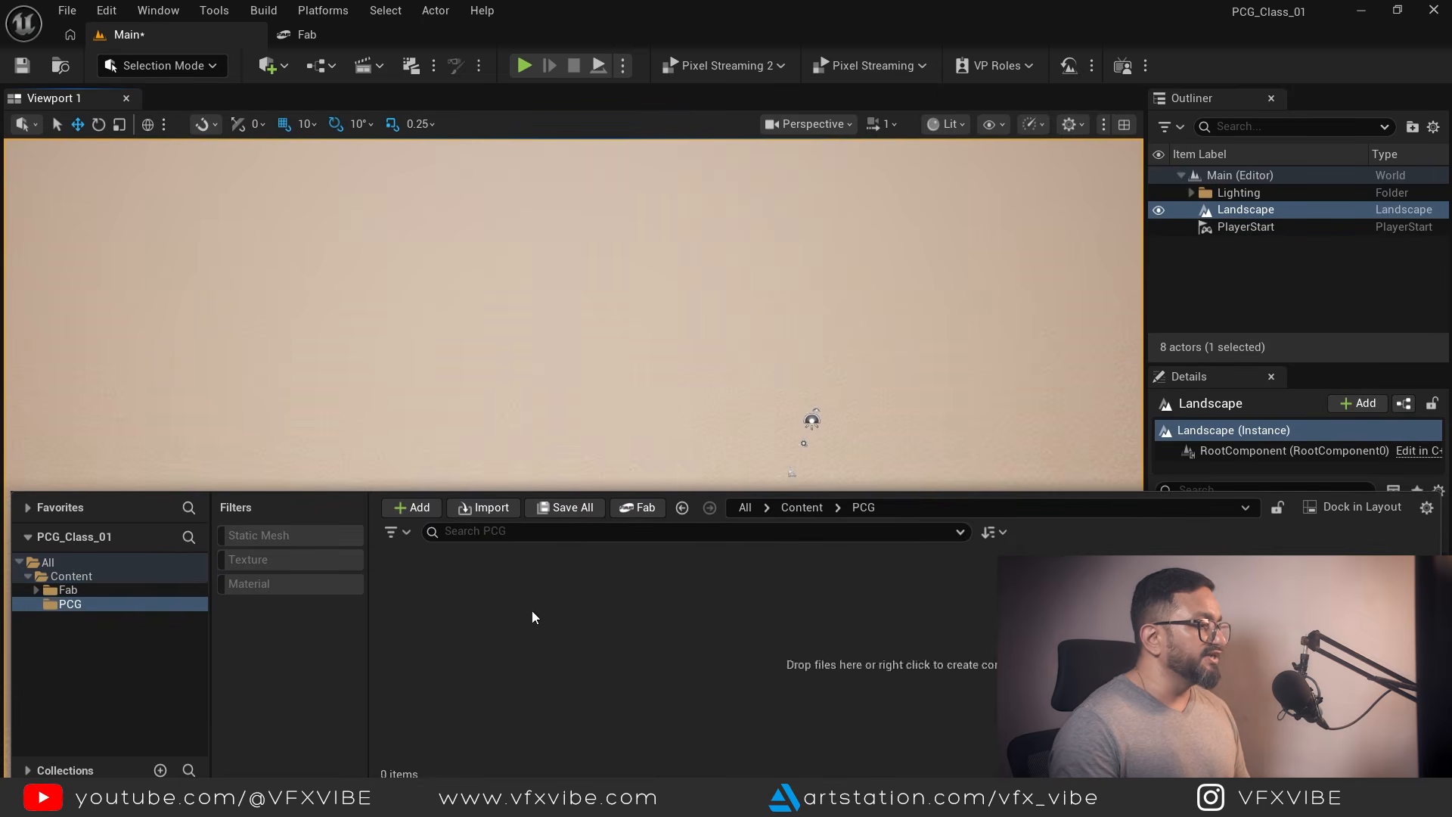
Create an empty PCG Graph asset in the PCG folder and name it PCG.
{"action": "right_click", "coordinate": [575, 637]}
{"action": "scroll", "coordinate": [661, 627], "scroll_direction": "down", "scroll_amount": 1}
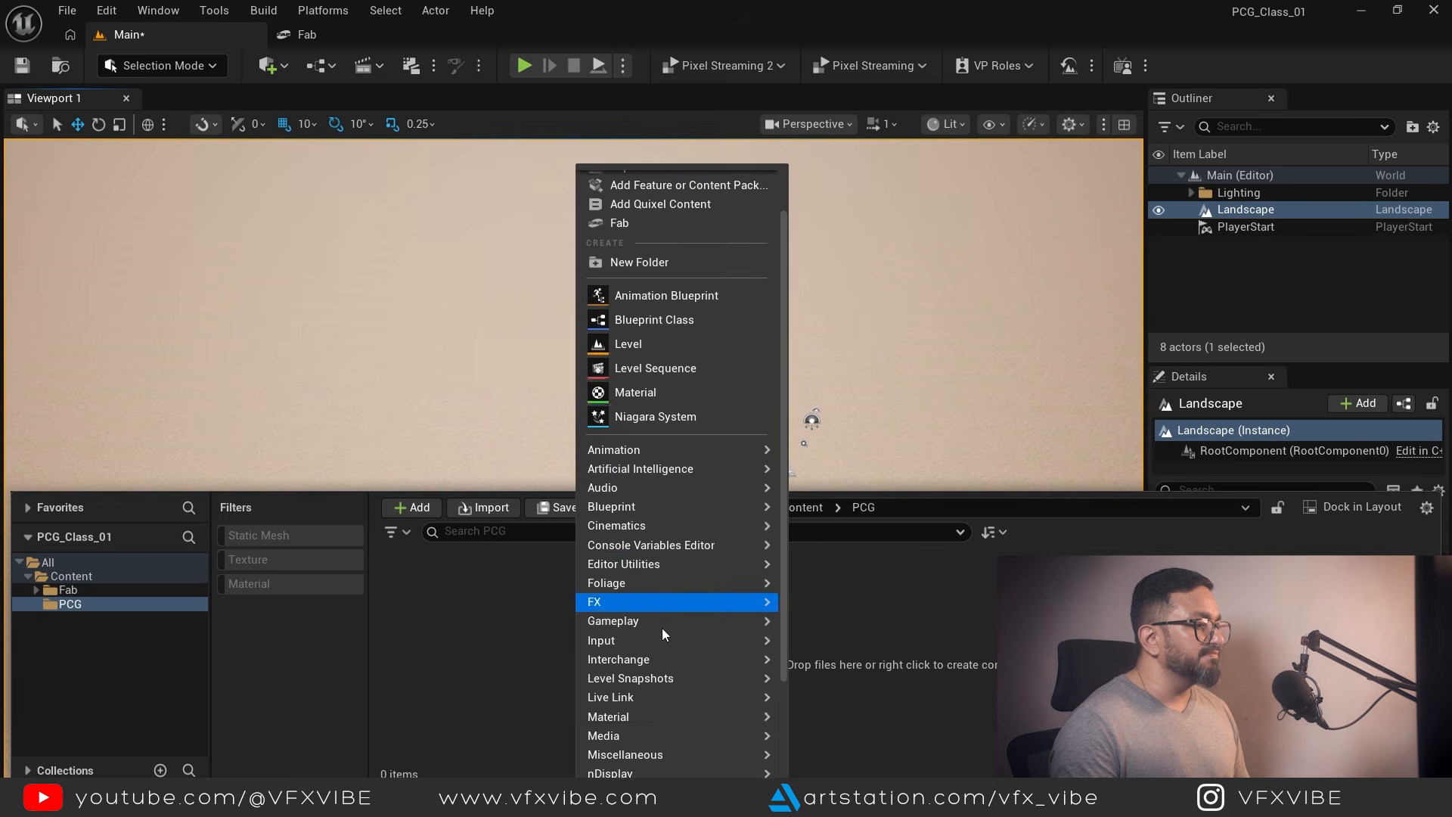
{"action": "scroll", "coordinate": [661, 628], "scroll_direction": "down", "scroll_amount": 3}
{"action": "scroll", "coordinate": [620, 646], "scroll_direction": "down", "scroll_amount": 1}
{"action": "mouse_move", "coordinate": [619, 646]}
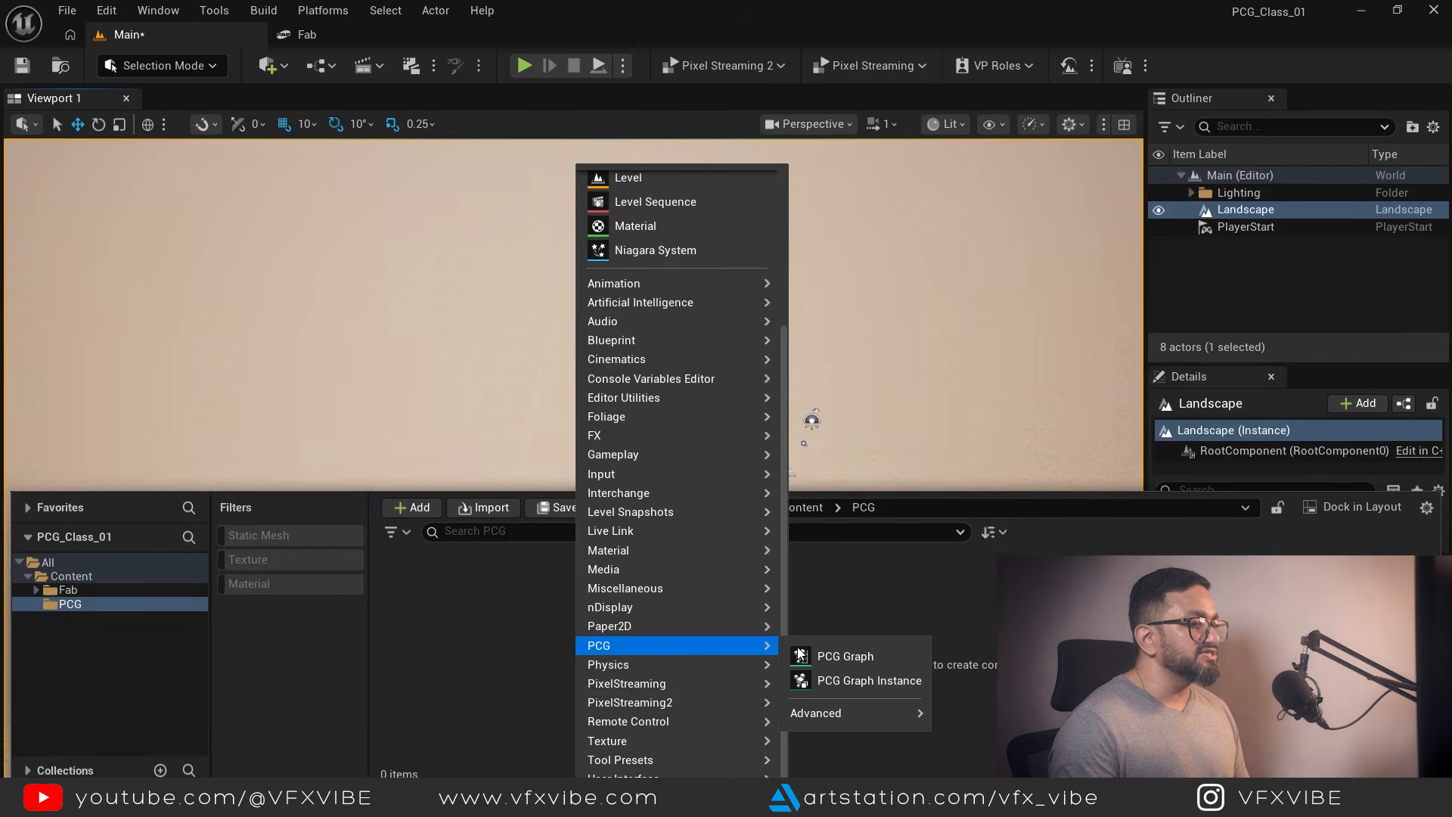
{"action": "left_click", "coordinate": [846, 655]}
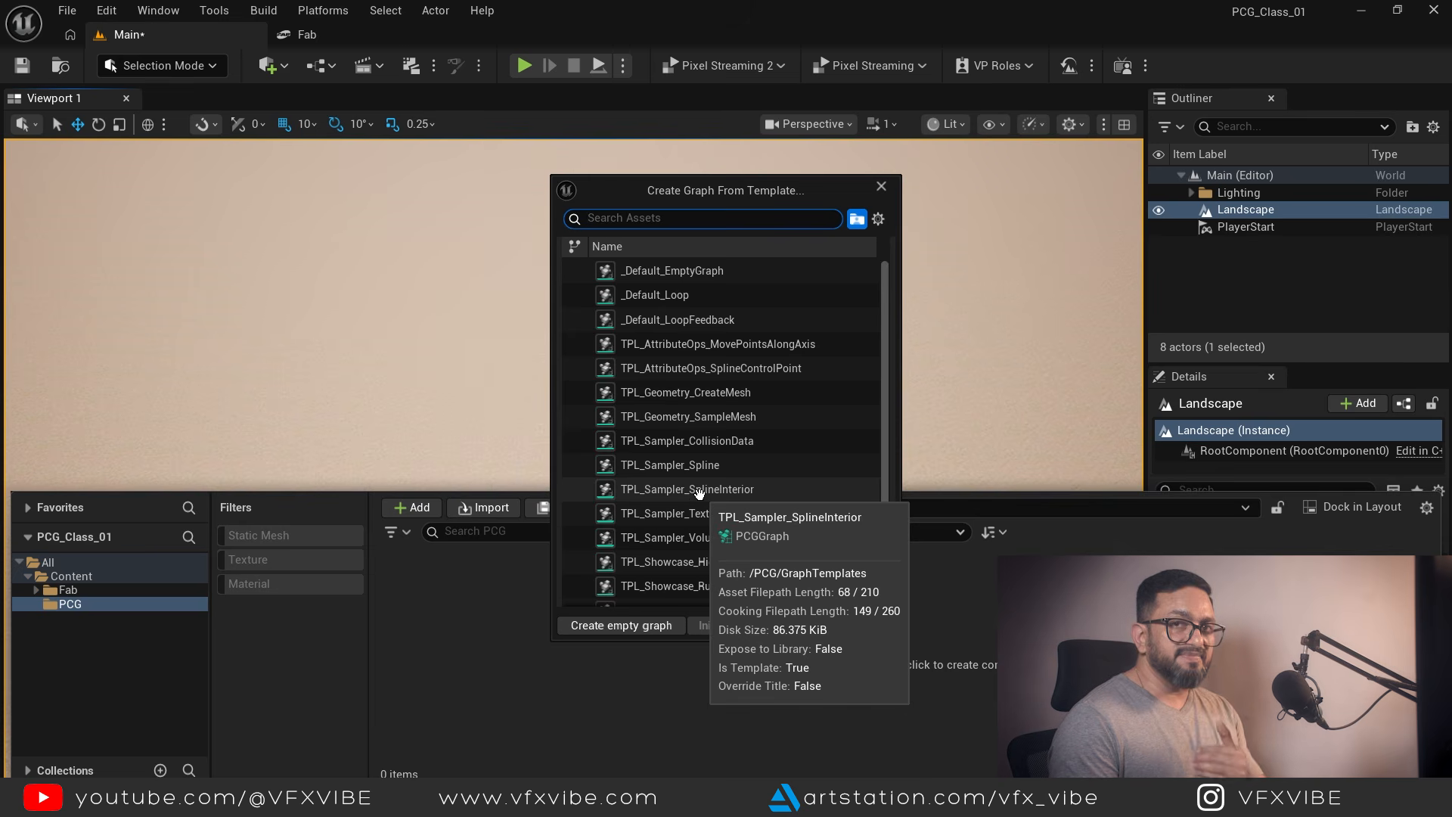
{"action": "left_click", "coordinate": [628, 627]}
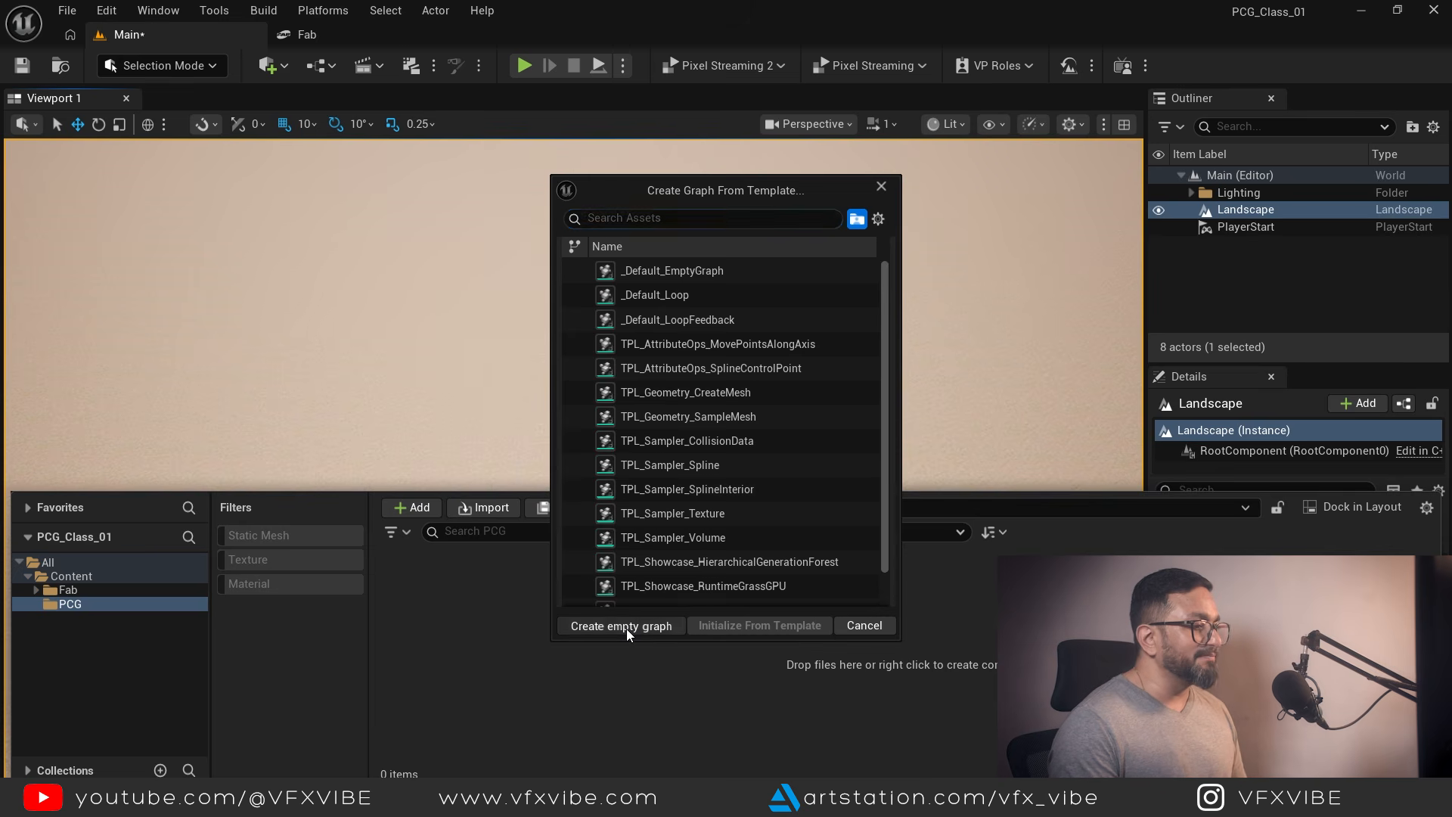
{"action": "type", "text": "PCG"}
{"action": "key", "text": "Return"}
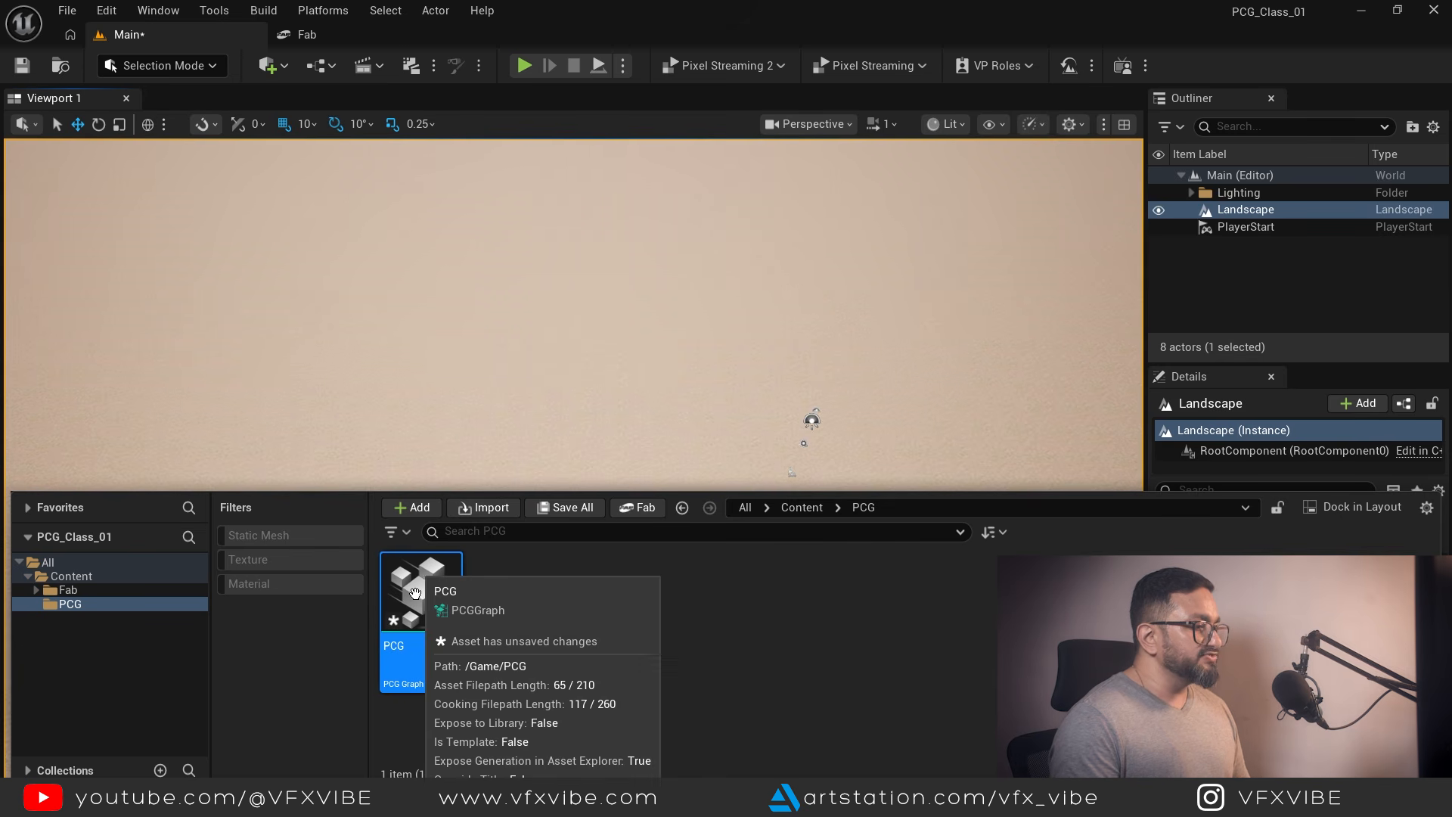
Open the PCG graph, dock its editor alongside the Main level and Fab, and make the node graph area taller.
{"action": "double_click", "coordinate": [457, 559]}
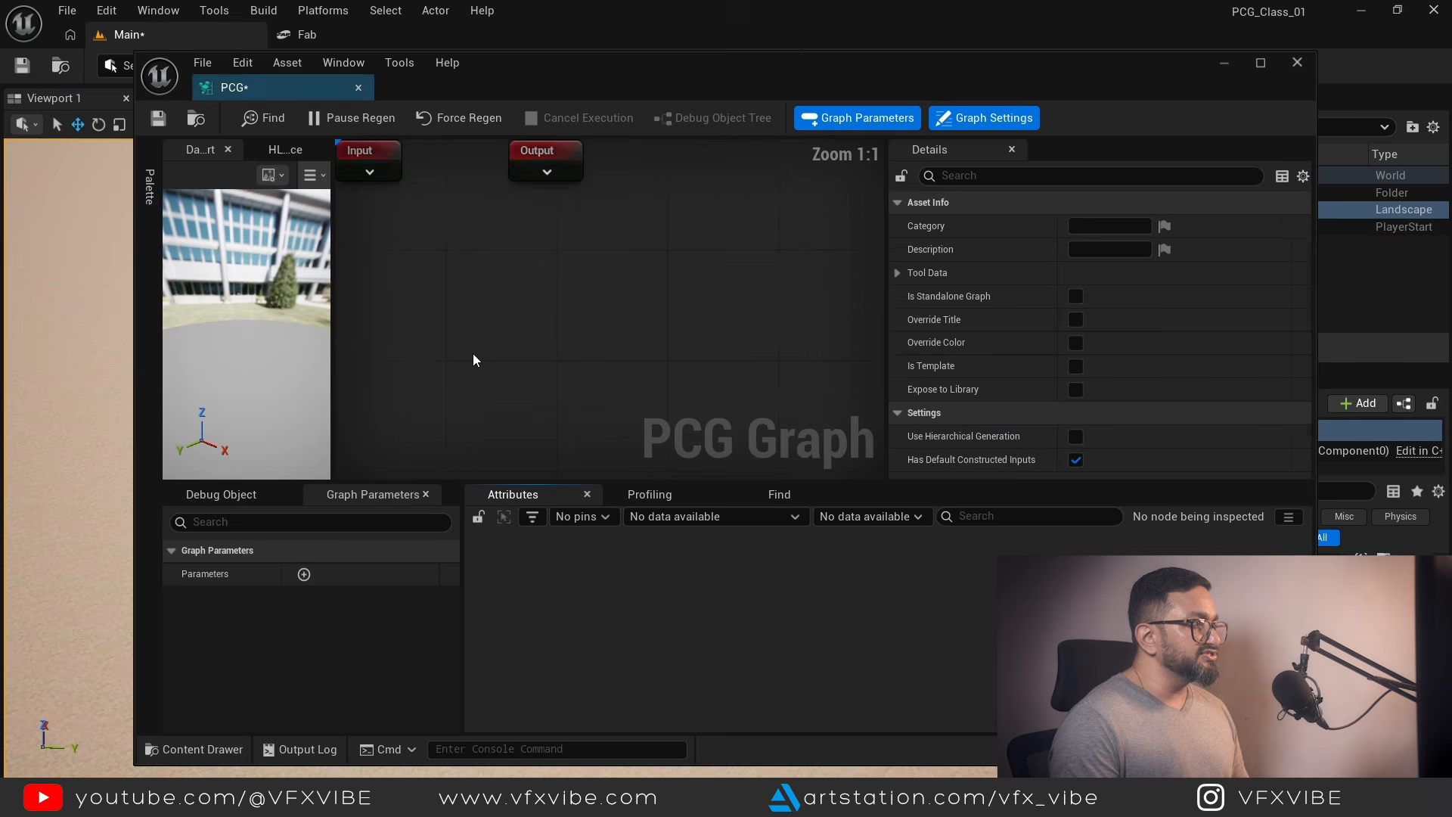
{"action": "left_click_drag", "start_coordinate": [437, 94], "coordinate": [411, 34]}
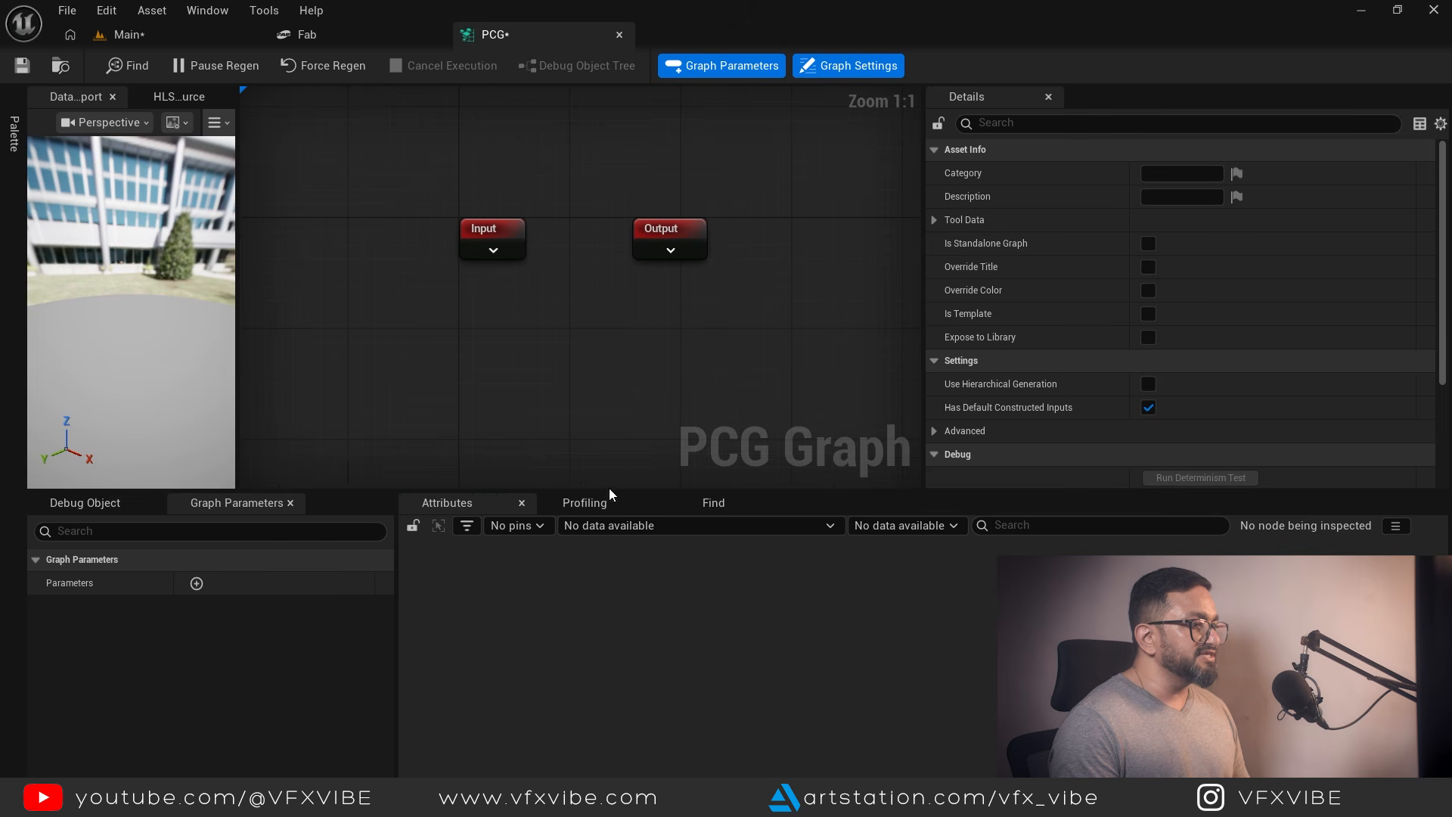
{"action": "left_click_drag", "start_coordinate": [609, 490], "coordinate": [632, 539]}
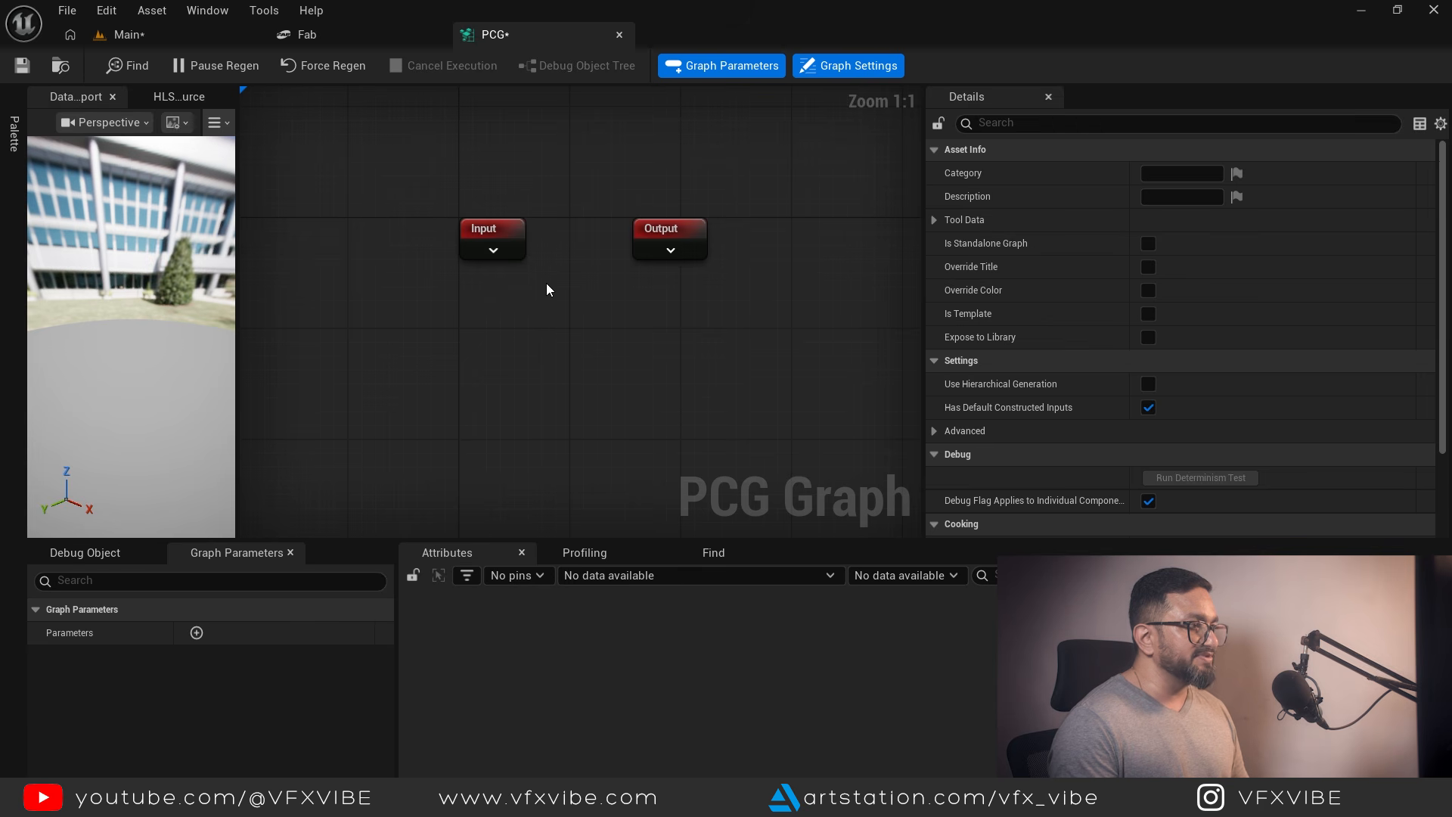
Stack the Output node beneath the Input node and move both to the upper-left area of the graph.
{"action": "right_click_drag", "start_coordinate": [568, 261], "coordinate": [580, 338]}
{"action": "left_click_drag", "start_coordinate": [671, 311], "coordinate": [499, 361]}
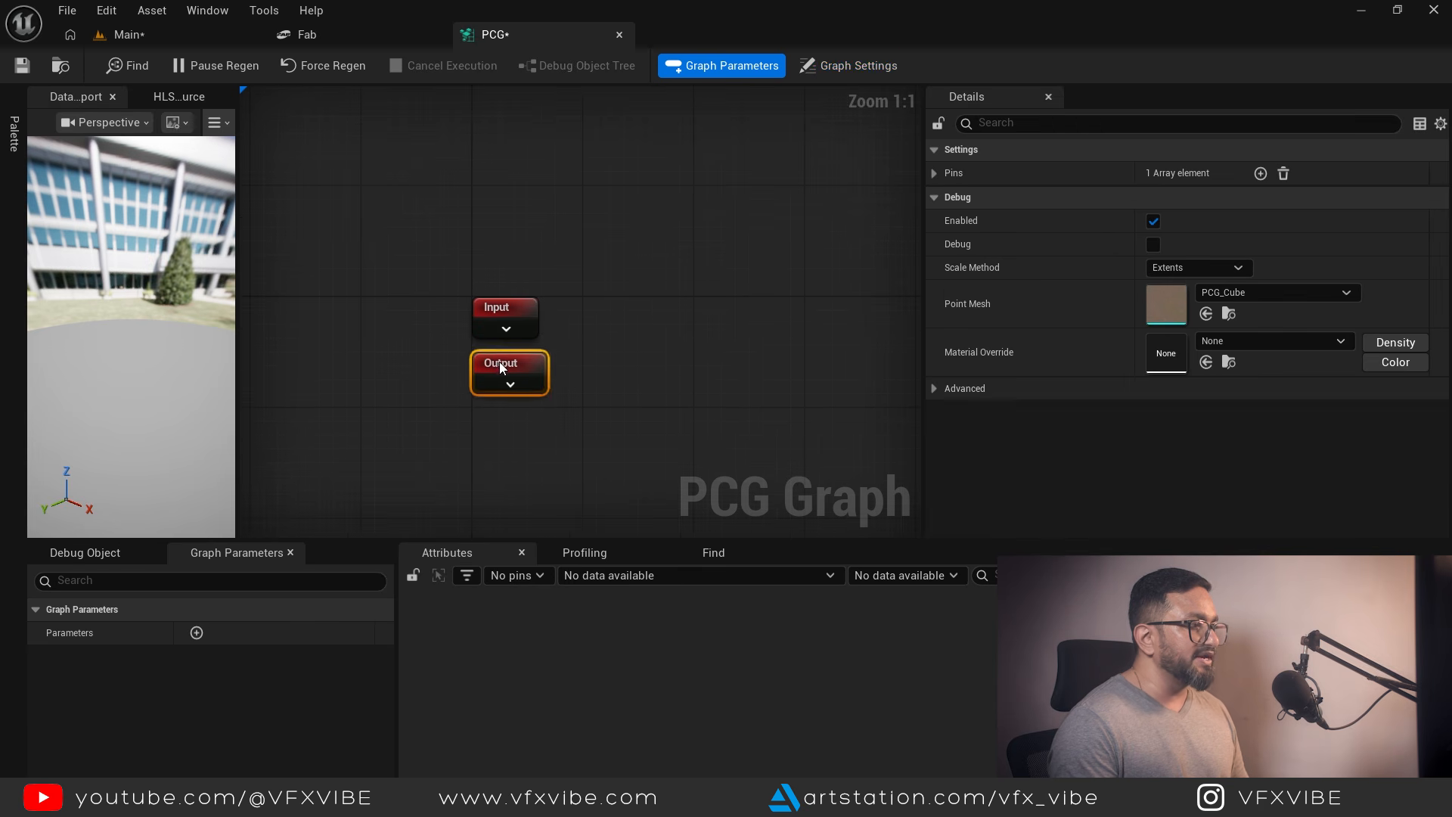
{"action": "left_click_drag", "start_coordinate": [456, 284], "coordinate": [535, 363]}
{"action": "left_click_drag", "start_coordinate": [515, 307], "coordinate": [425, 138]}
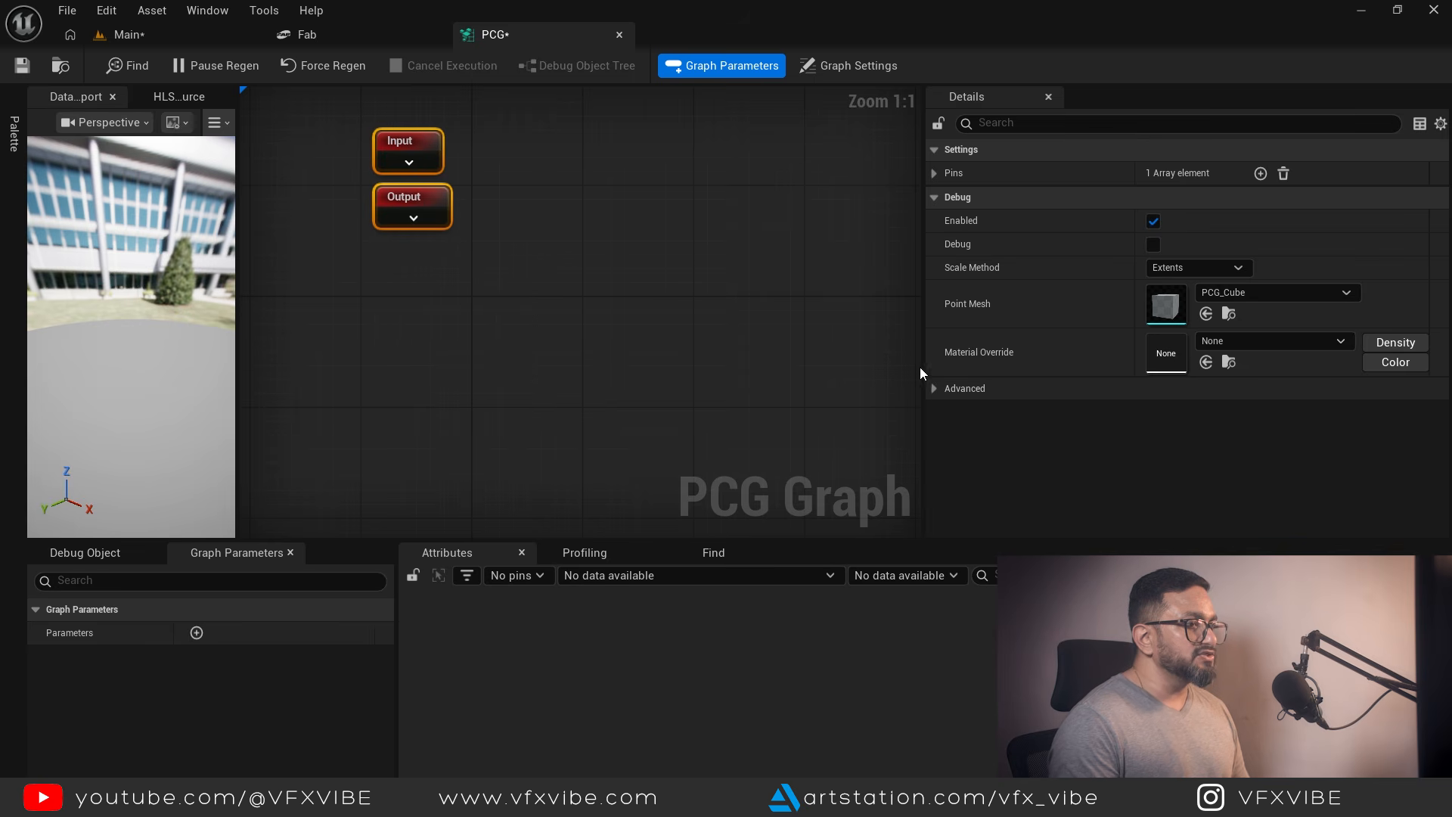
Widen the node graph area and bring up the graph's Debug Object view.
{"action": "left_click_drag", "start_coordinate": [922, 367], "coordinate": [1062, 356]}
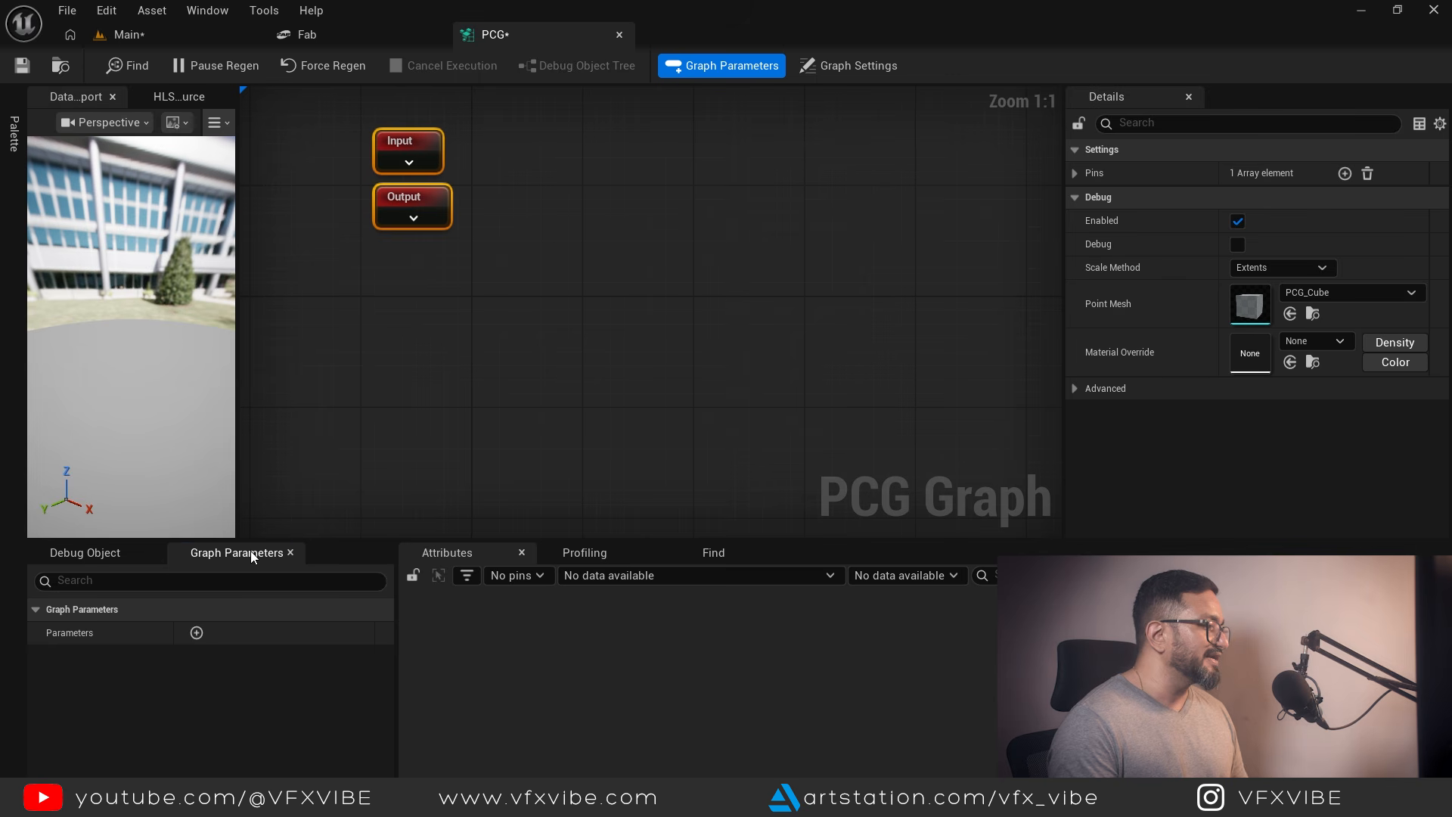
{"action": "left_click", "coordinate": [114, 553]}
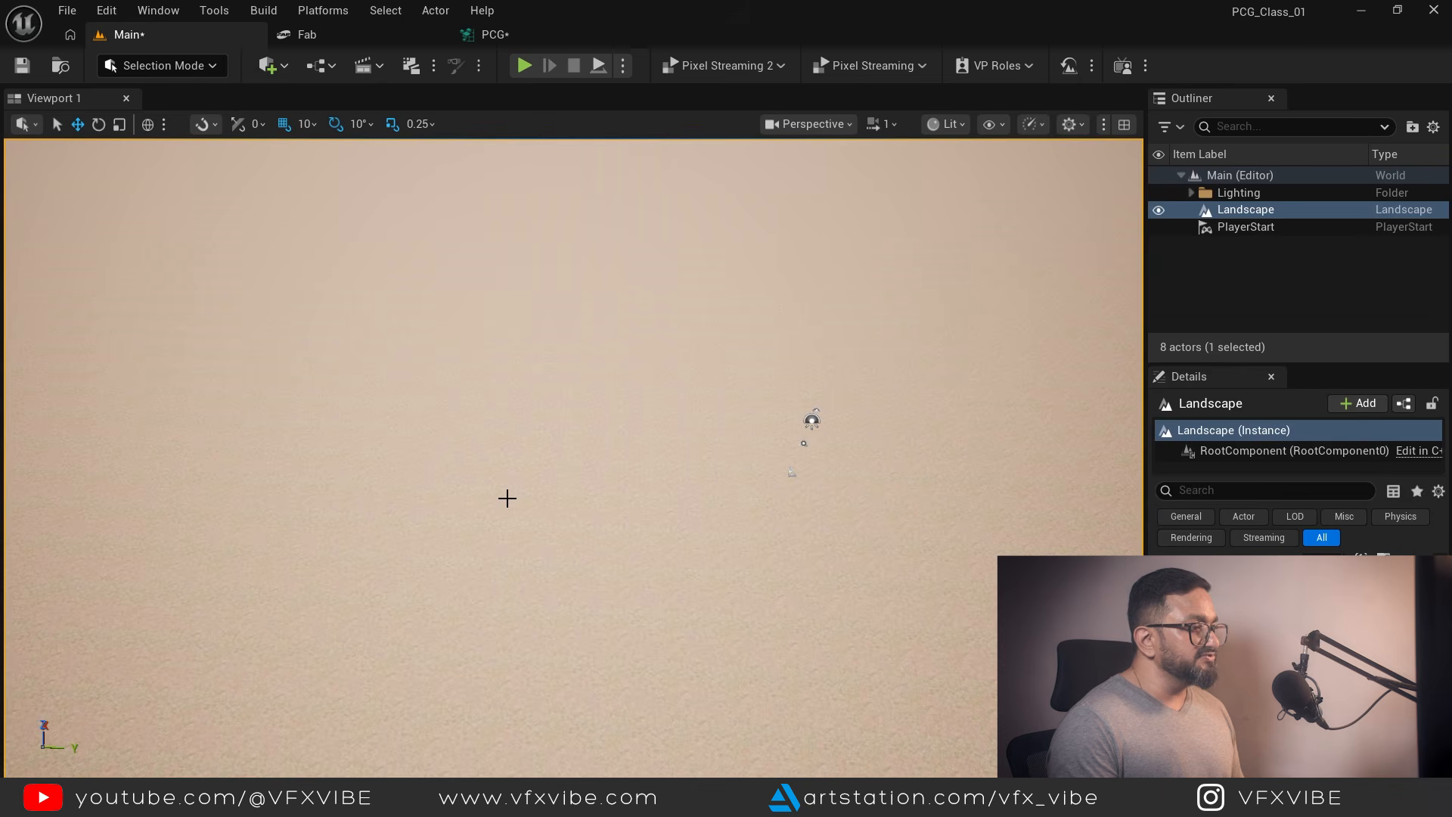
Place the PCG graph asset from the PCG folder into the landscape level as a PCG volume.
{"action": "key", "text": "ctrl+space"}
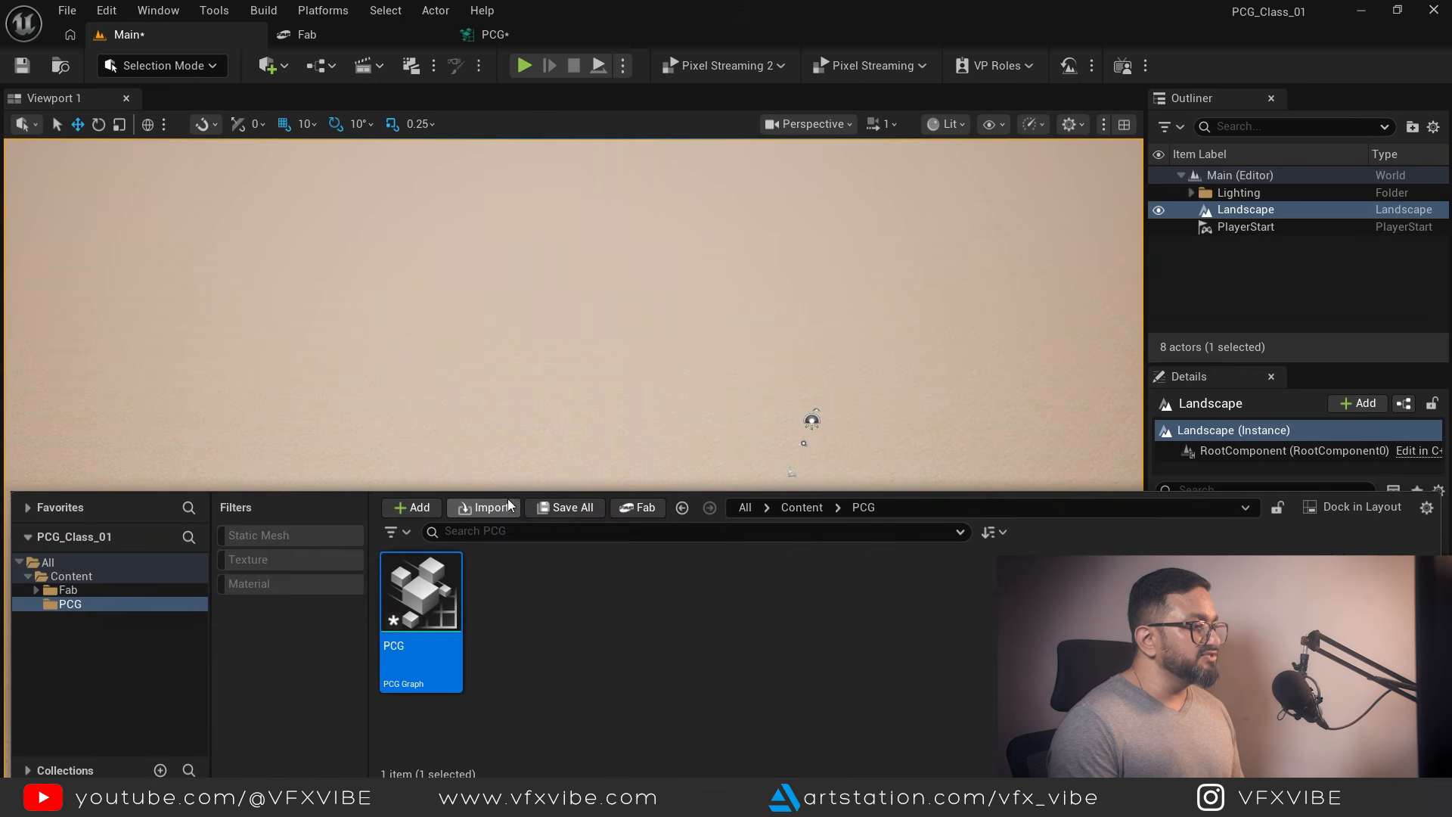
{"action": "left_click_drag", "start_coordinate": [421, 600], "coordinate": [484, 484]}
{"action": "left_click_drag", "start_coordinate": [507, 324], "coordinate": [571, 306]}
{"action": "scroll", "coordinate": [635, 510], "scroll_direction": "down", "scroll_amount": 3}
{"action": "mouse_move", "coordinate": [655, 528]}
{"action": "left_mouse_down", "text": "alt"}
{"action": "mouse_move", "coordinate": [643, 484]}
{"action": "mouse_move", "coordinate": [567, 378]}
{"action": "mouse_move", "coordinate": [514, 454]}
{"action": "mouse_move", "coordinate": [658, 530]}
{"action": "left_mouse_up", "text": "alt"}
{"action": "left_click_drag", "start_coordinate": [774, 708], "coordinate": [774, 678], "text": "alt"}
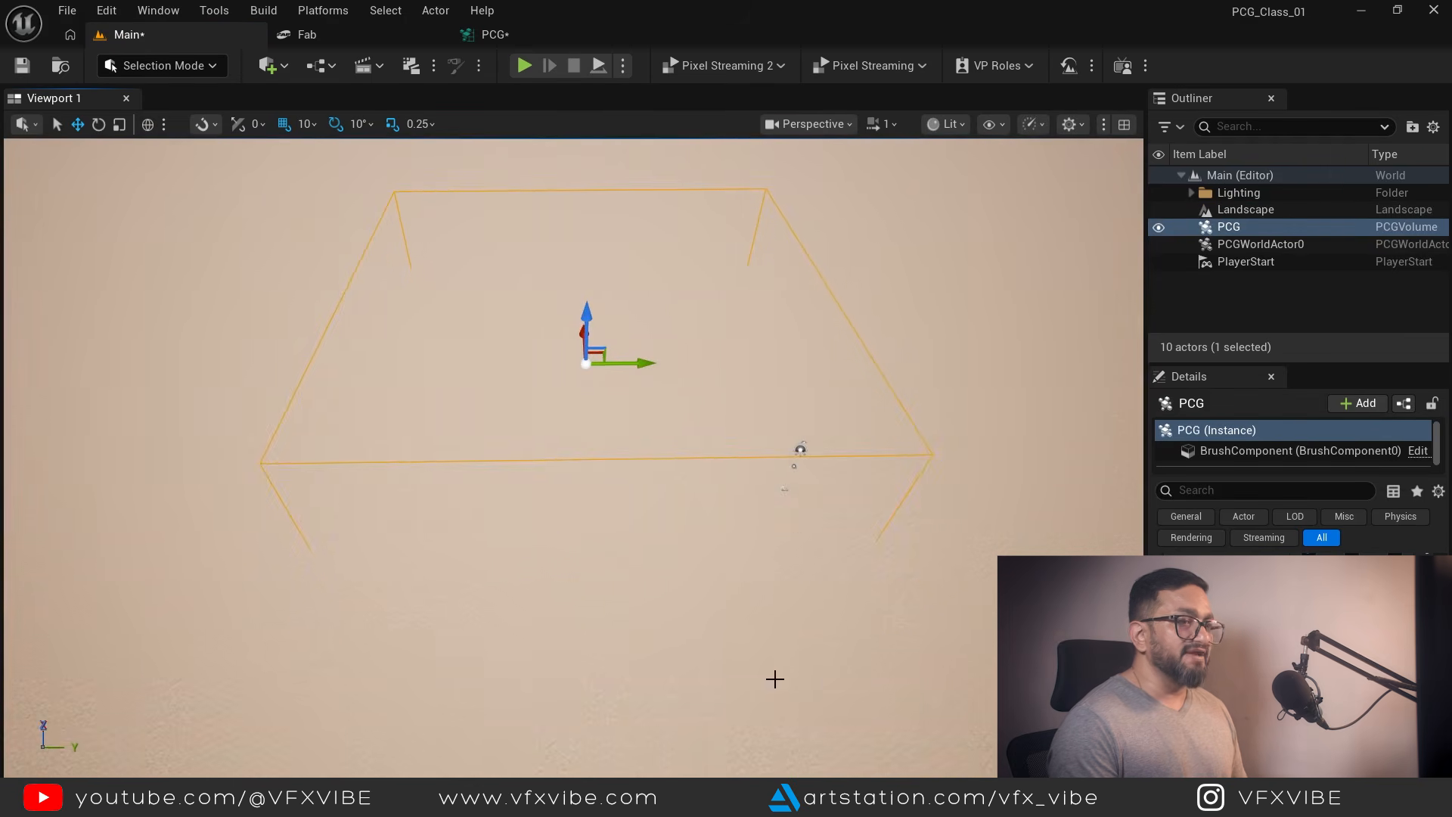
Widen the Details area and set the PCG volume's scale to 50 on X, Y and Z.
{"action": "scroll", "coordinate": [1211, 549], "scroll_direction": "up", "scroll_amount": 7}
{"action": "scroll", "coordinate": [1225, 585], "scroll_direction": "up", "scroll_amount": 8}
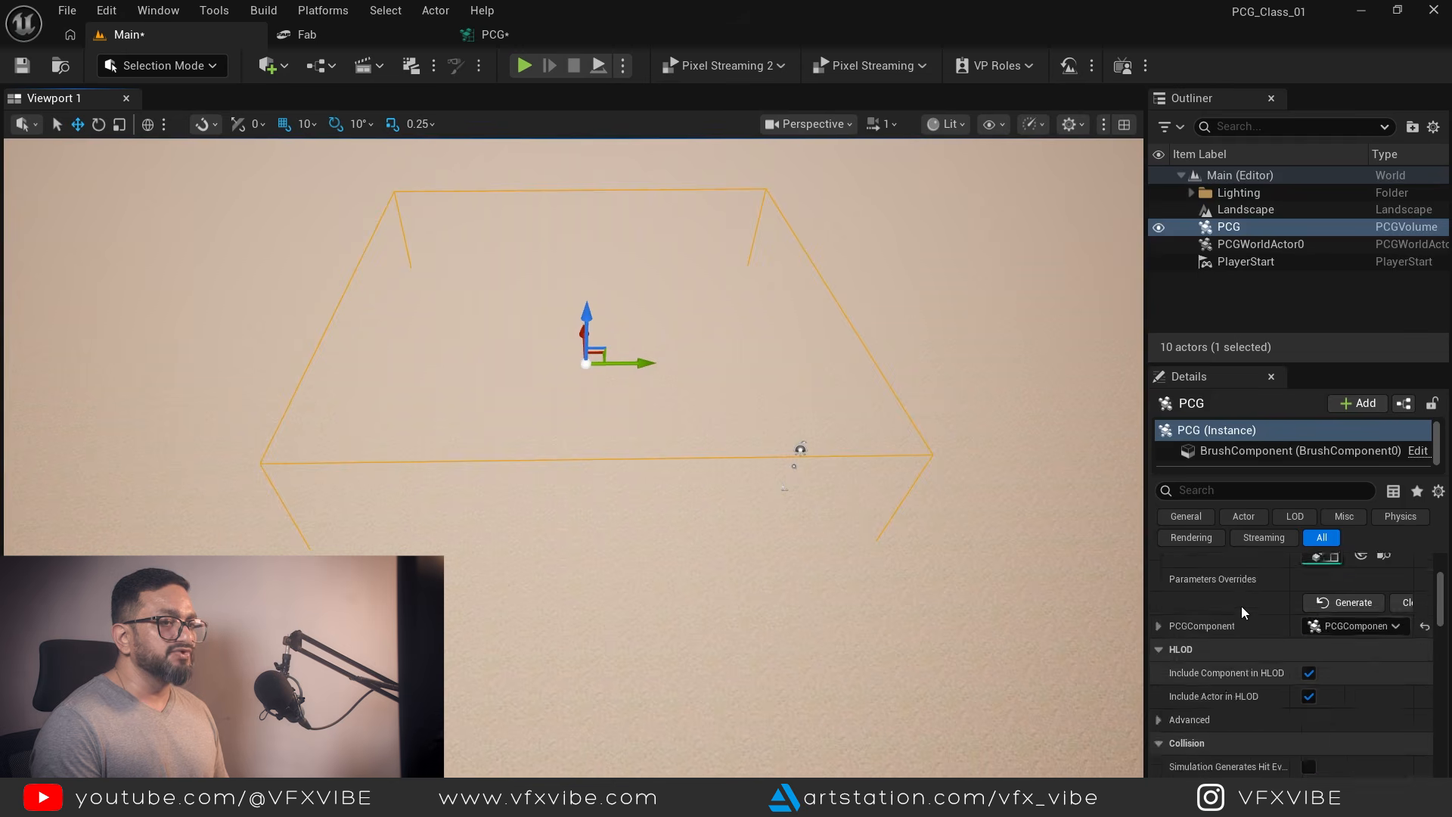
{"action": "left_click_drag", "start_coordinate": [1145, 622], "coordinate": [1030, 620]}
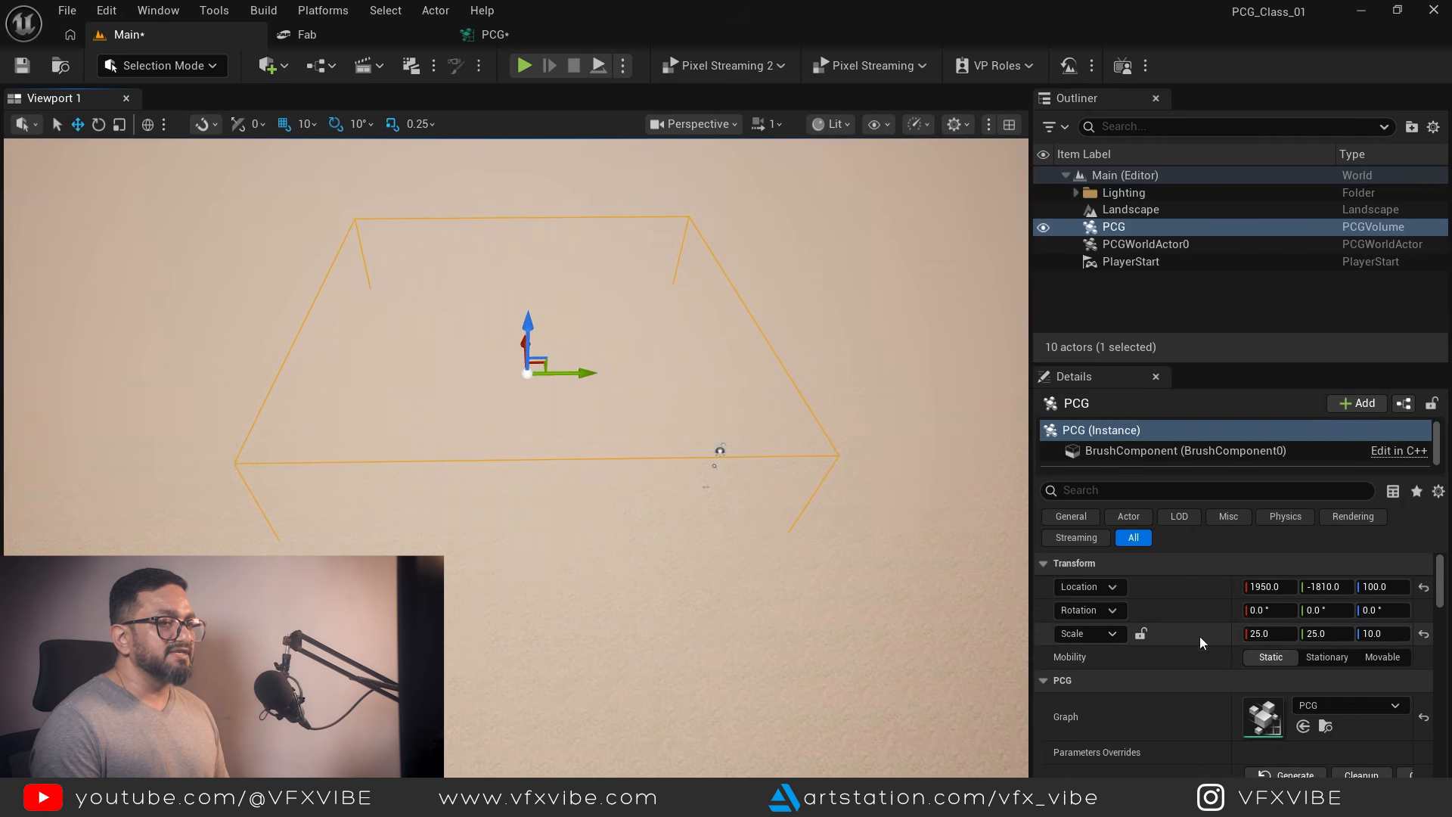
{"action": "left_click", "coordinate": [1269, 633]}
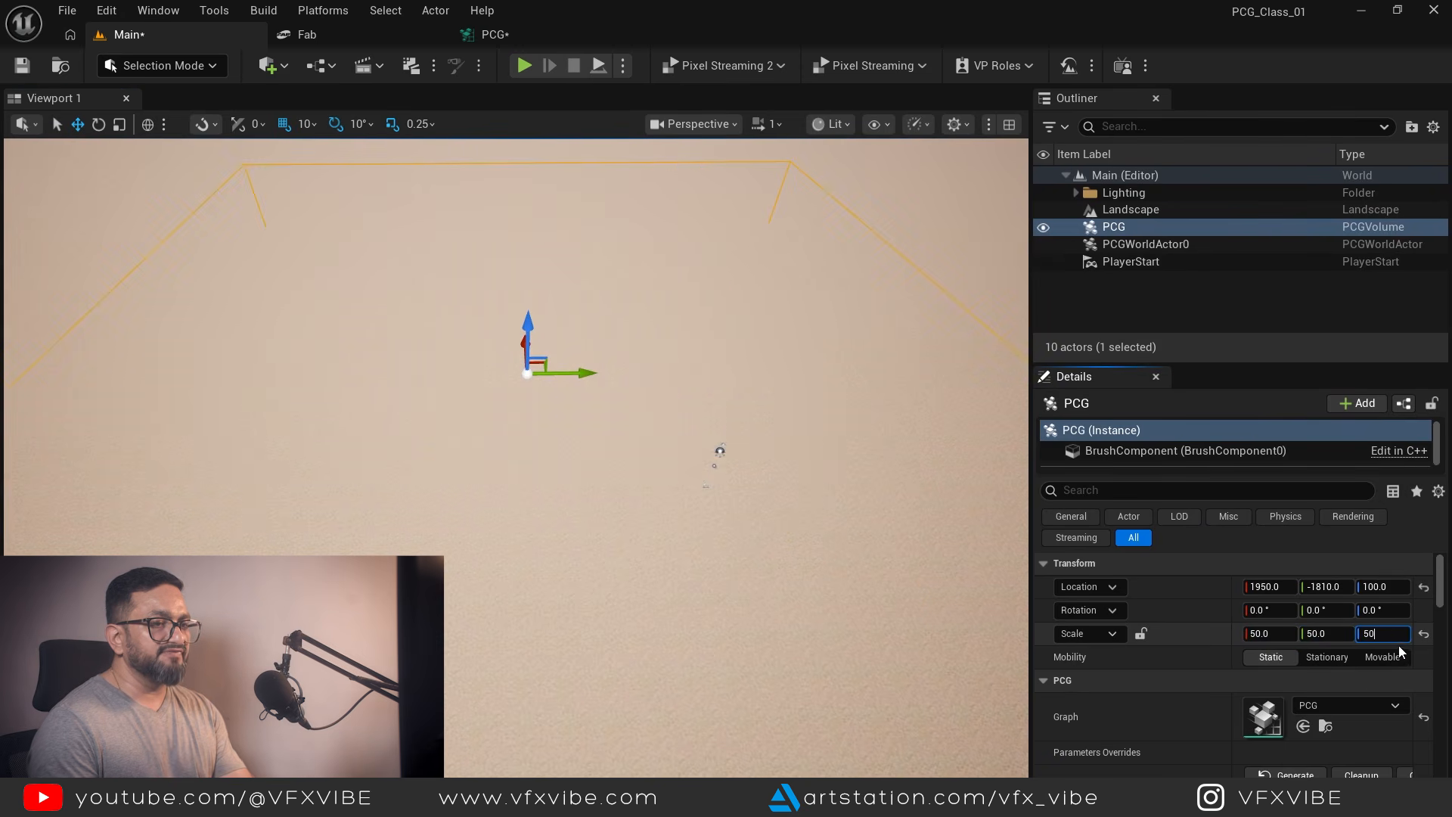
{"action": "key", "text": "Return"}
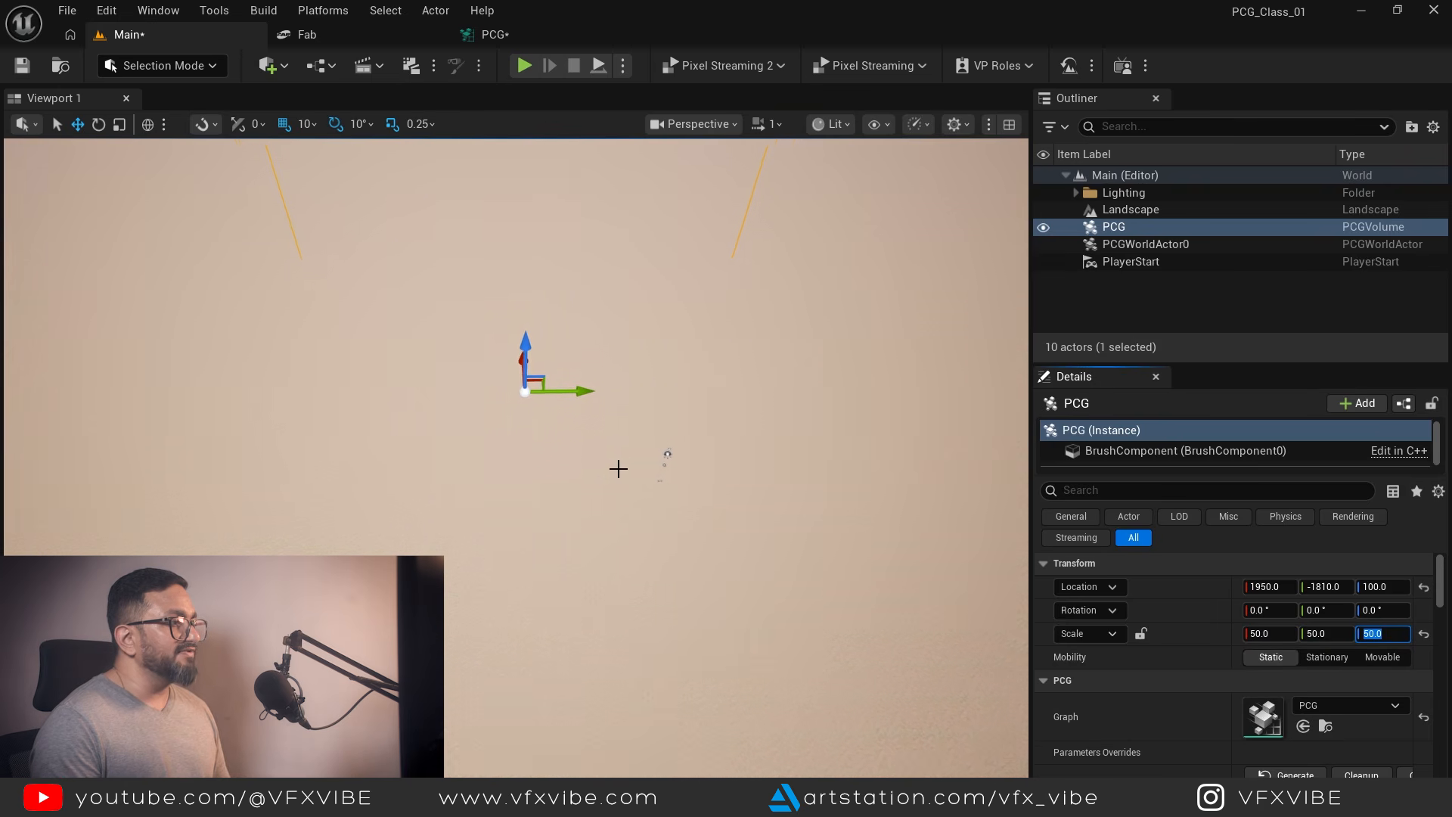
Raise the PCG volume vertically above the landscape to a Z location of about 4700.
{"action": "right_click_drag", "start_coordinate": [623, 484], "coordinate": [514, 321]}
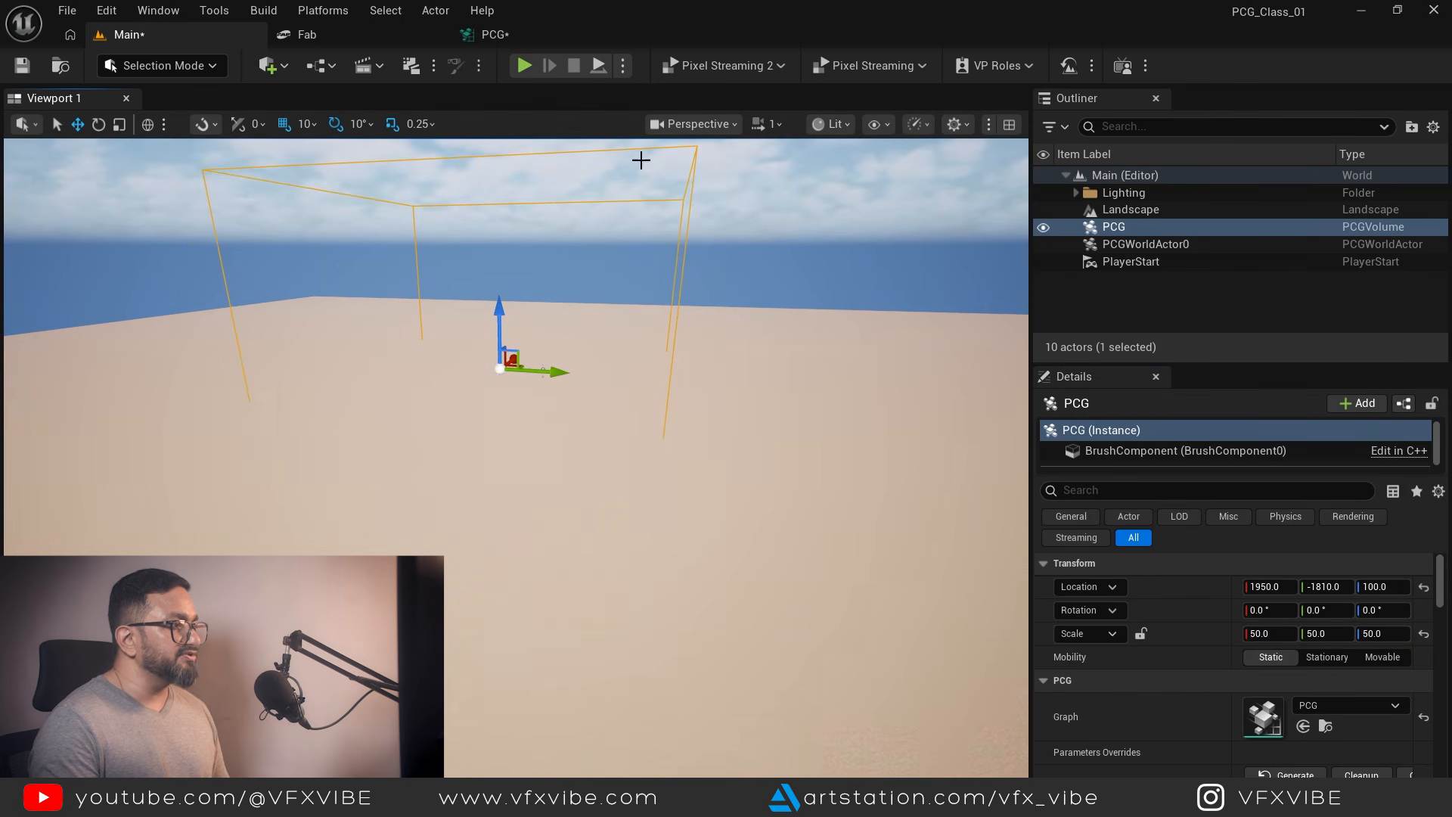
{"action": "left_click_drag", "start_coordinate": [498, 310], "coordinate": [495, 238]}
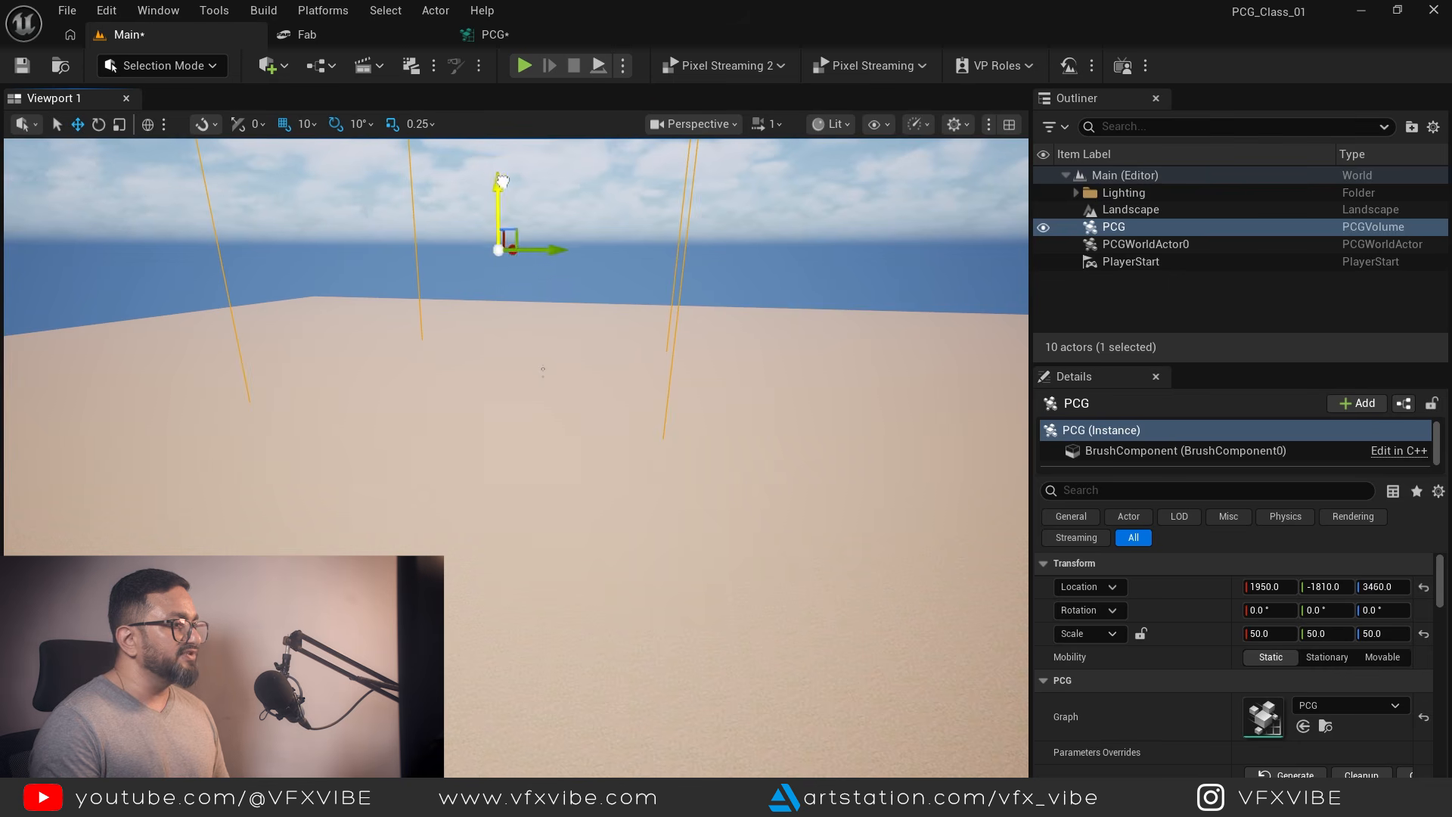
{"action": "scroll", "coordinate": [642, 366], "scroll_direction": "down", "scroll_amount": 4}
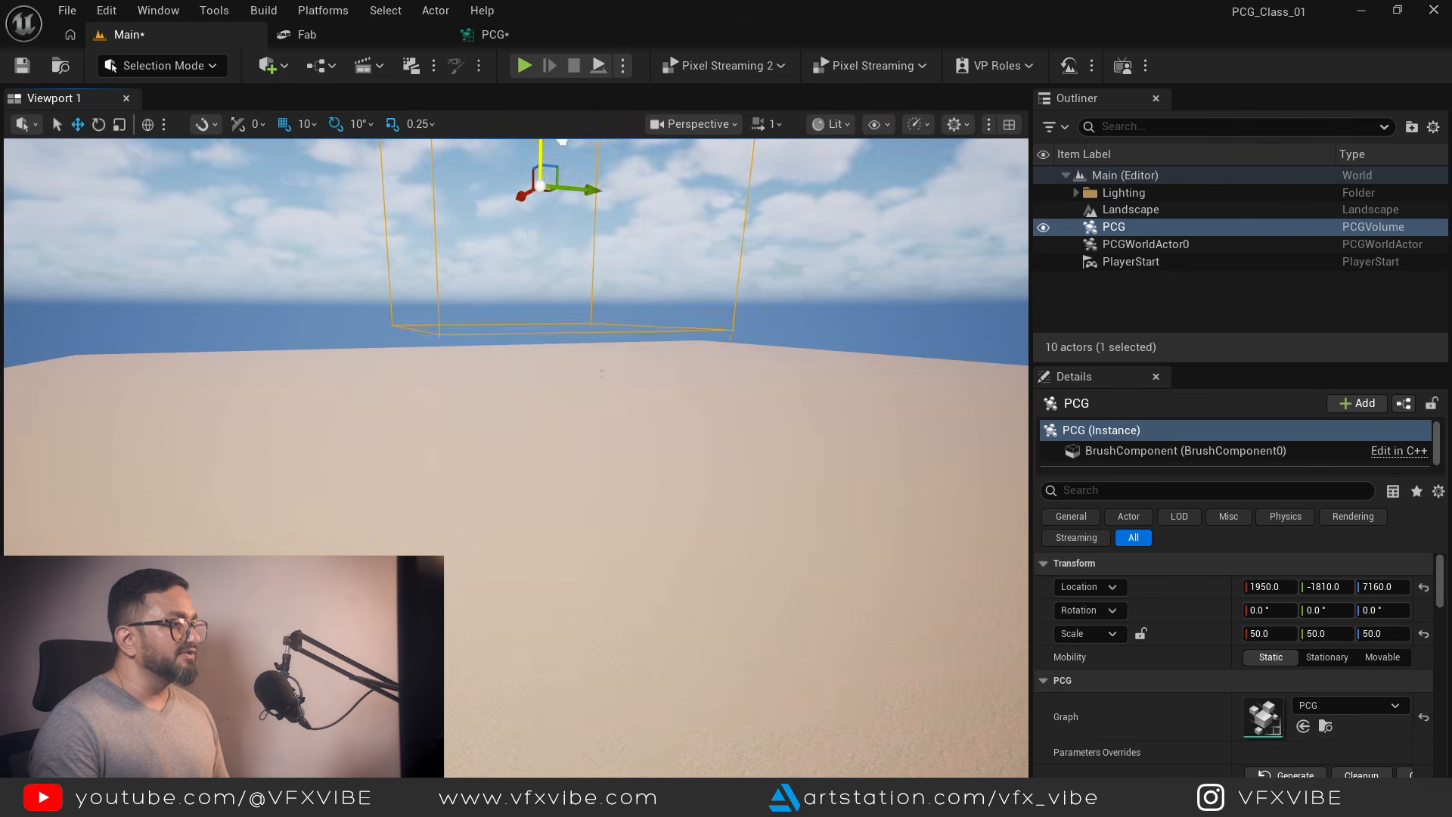
{"action": "left_click_drag", "start_coordinate": [572, 145], "coordinate": [580, 213]}
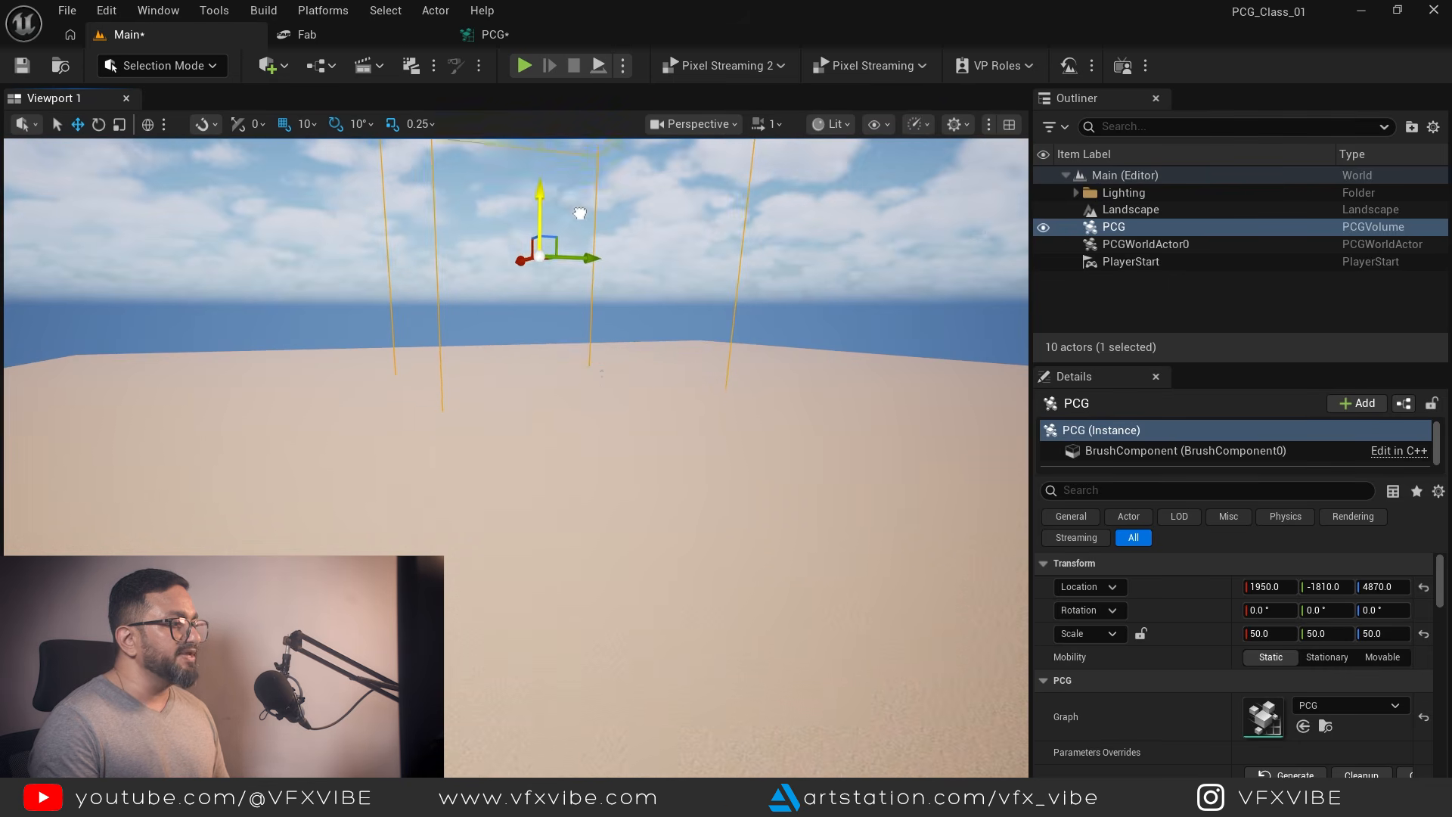
{"action": "left_click_drag", "start_coordinate": [764, 443], "coordinate": [764, 478], "text": "alt"}
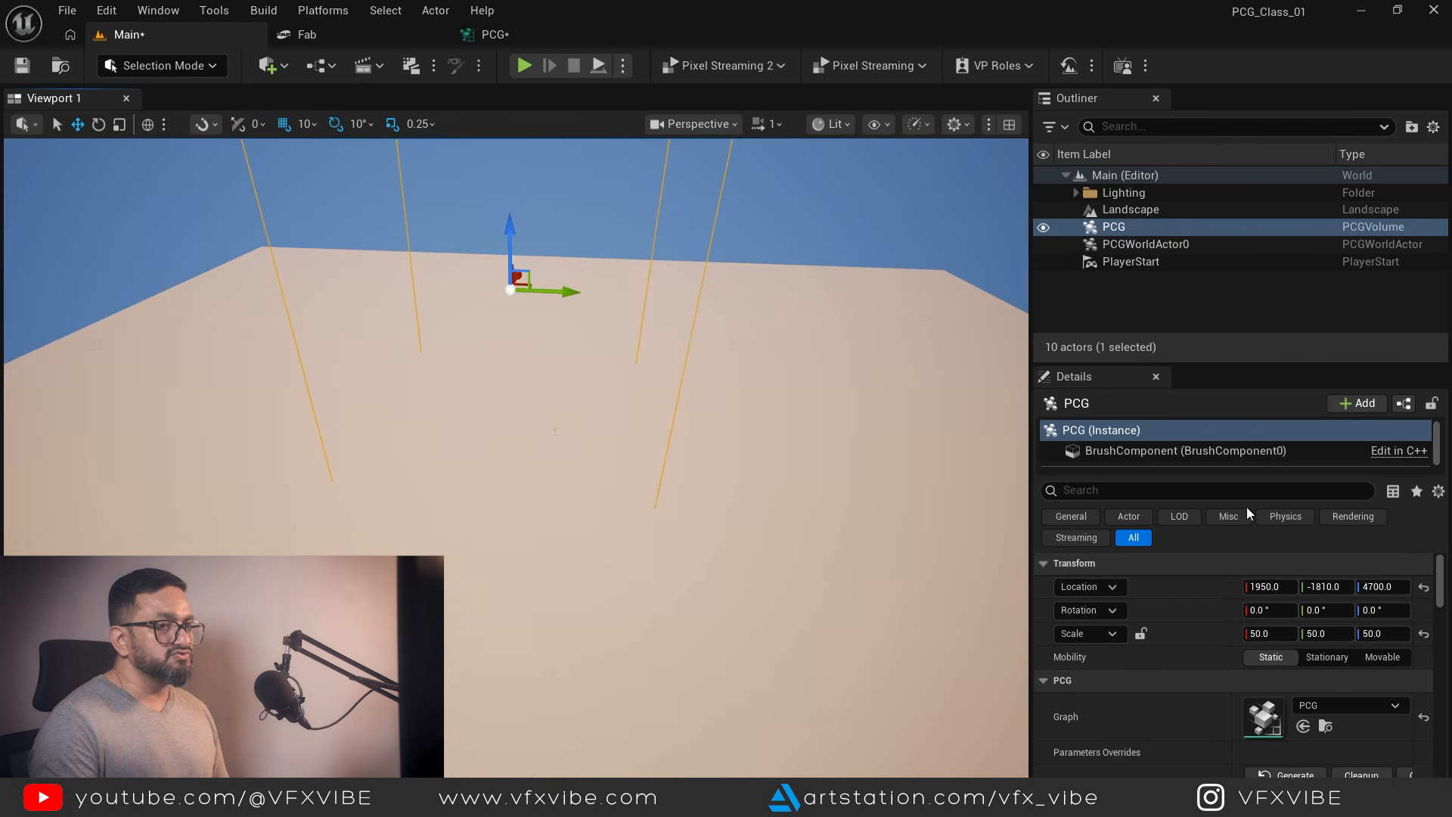
Set the PCG volume's Z scale to 30 and lower it to a Z location of about 2860.
{"action": "type", "text": "30"}
{"action": "key", "text": "Return"}
{"action": "left_click_drag", "start_coordinate": [593, 683], "coordinate": [571, 685], "text": "alt"}
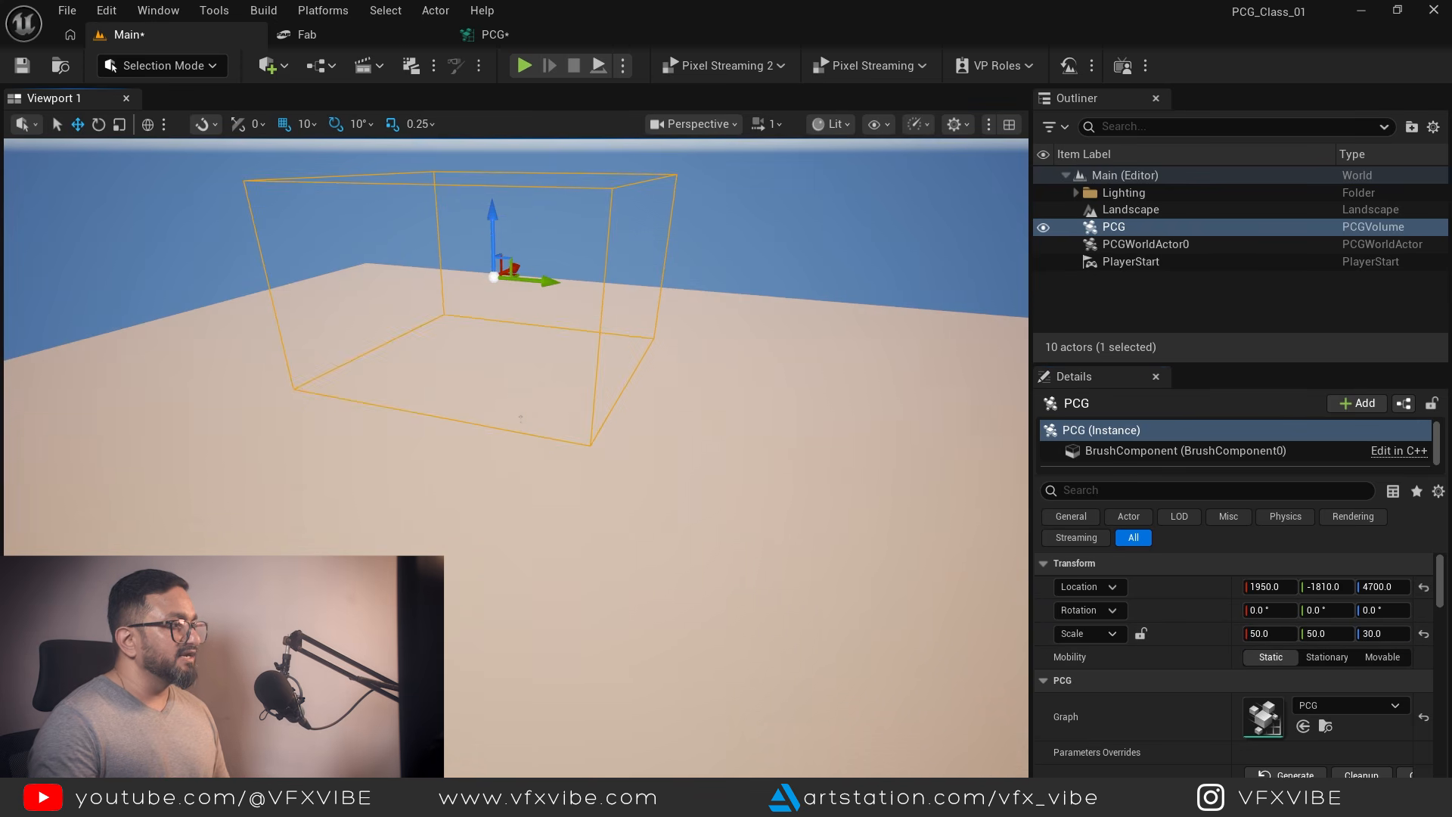
{"action": "left_click_drag", "start_coordinate": [492, 217], "coordinate": [493, 274]}
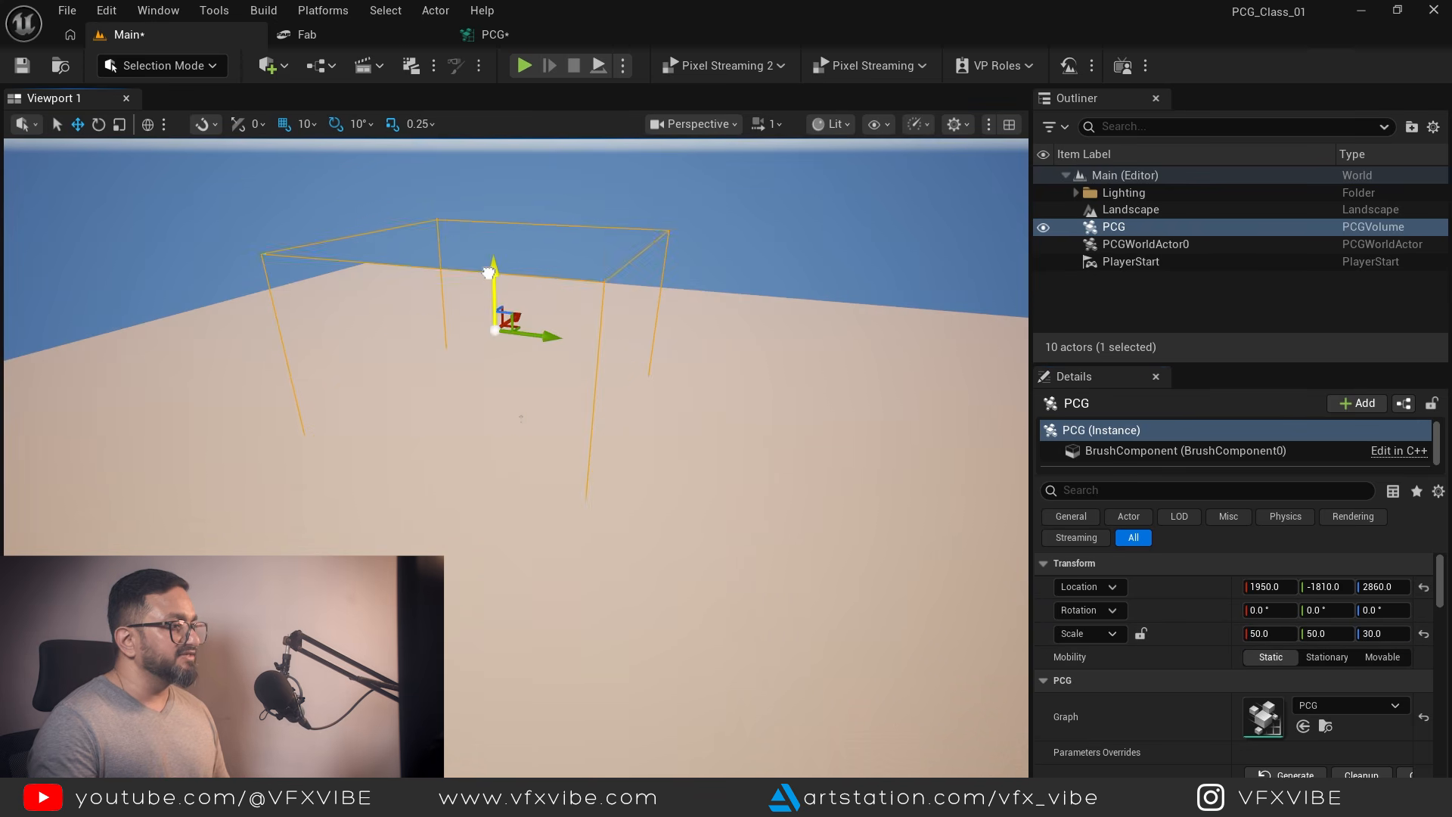
{"action": "key", "text": "f"}
{"action": "left_click_drag", "start_coordinate": [536, 466], "coordinate": [392, 458], "text": "alt"}
{"action": "mouse_move", "coordinate": [491, 463]}
{"action": "right_mouse_down"}
{"action": "mouse_move", "coordinate": [363, 461]}
{"action": "mouse_move", "coordinate": [529, 461]}
{"action": "mouse_move", "coordinate": [481, 443]}
{"action": "right_mouse_up"}
{"action": "key", "text": "w"}
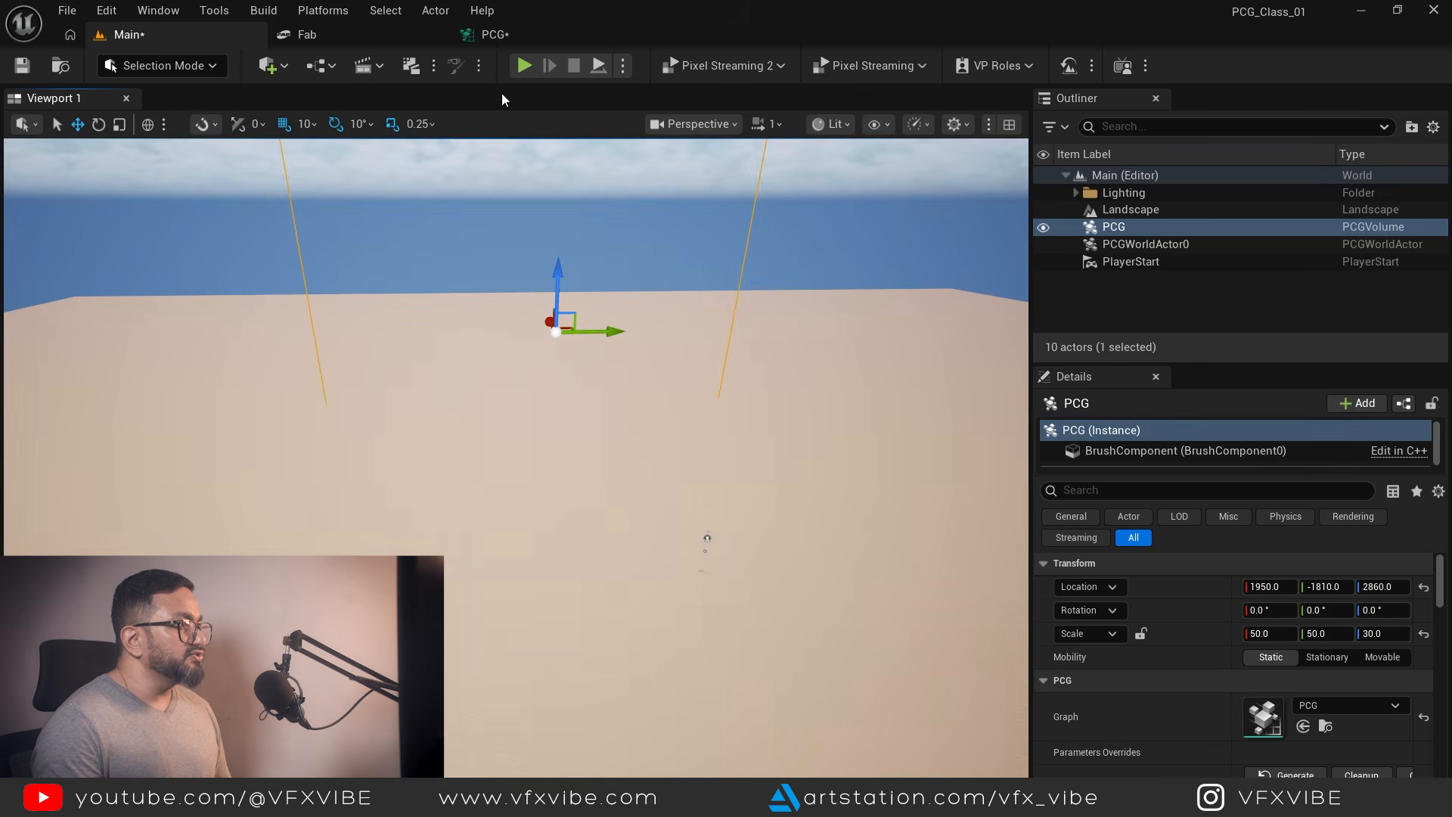
Add a Get Landscape Data node to the PCG graph and place it beneath the Input and Output nodes.
{"action": "left_click", "coordinate": [495, 35]}
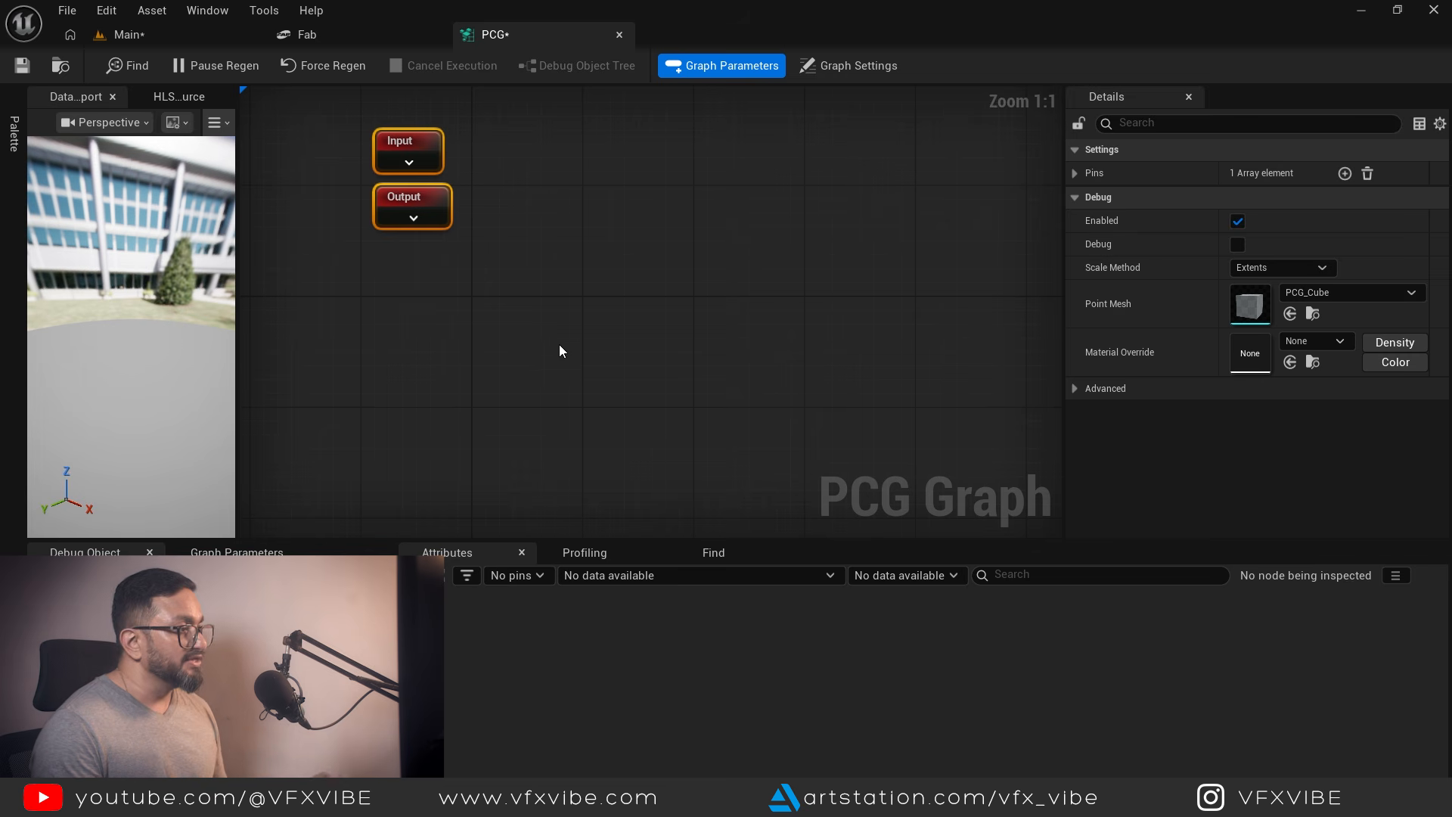
{"action": "right_click_drag", "start_coordinate": [471, 337], "coordinate": [578, 300]}
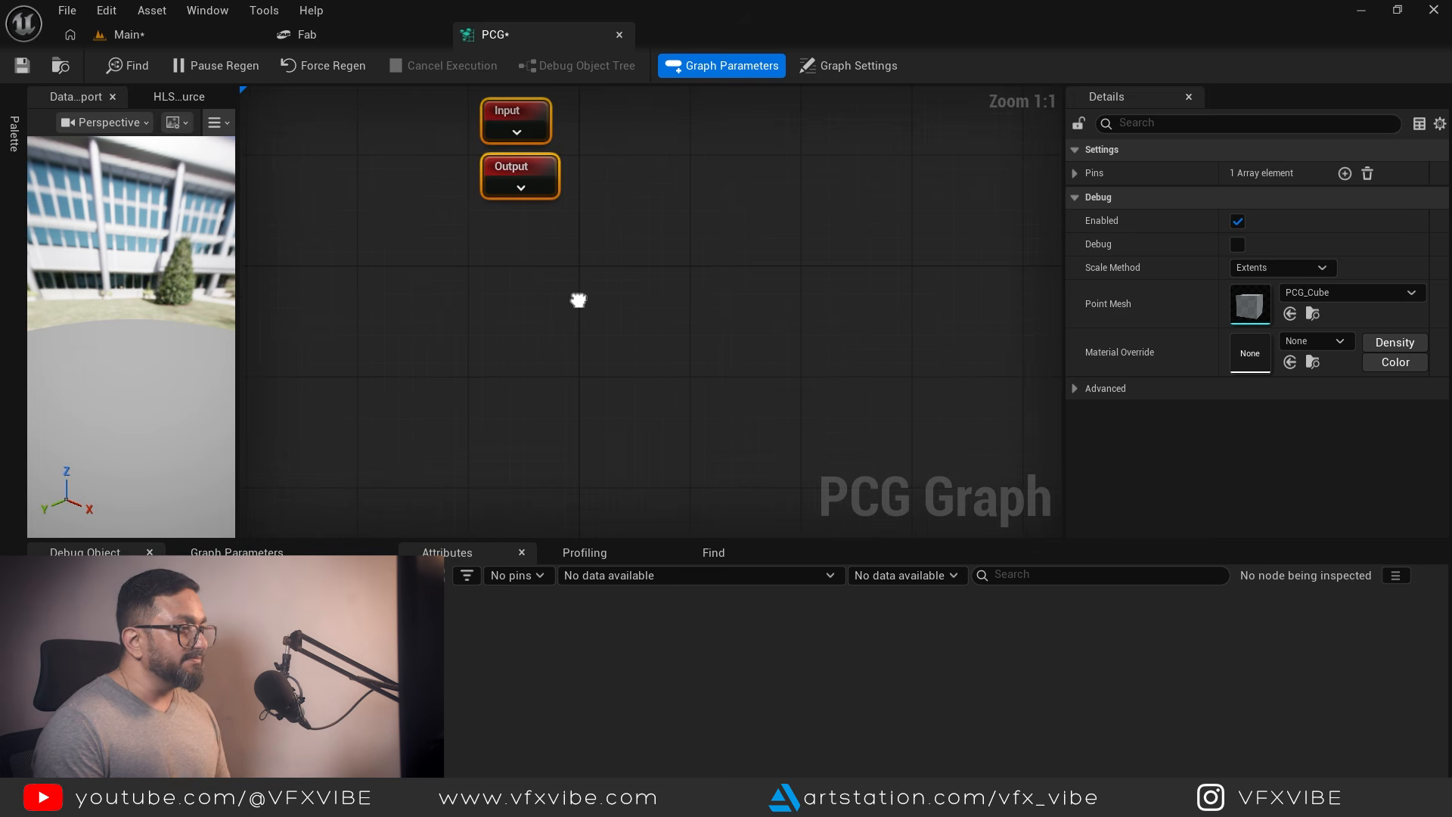
{"action": "right_click", "coordinate": [547, 323]}
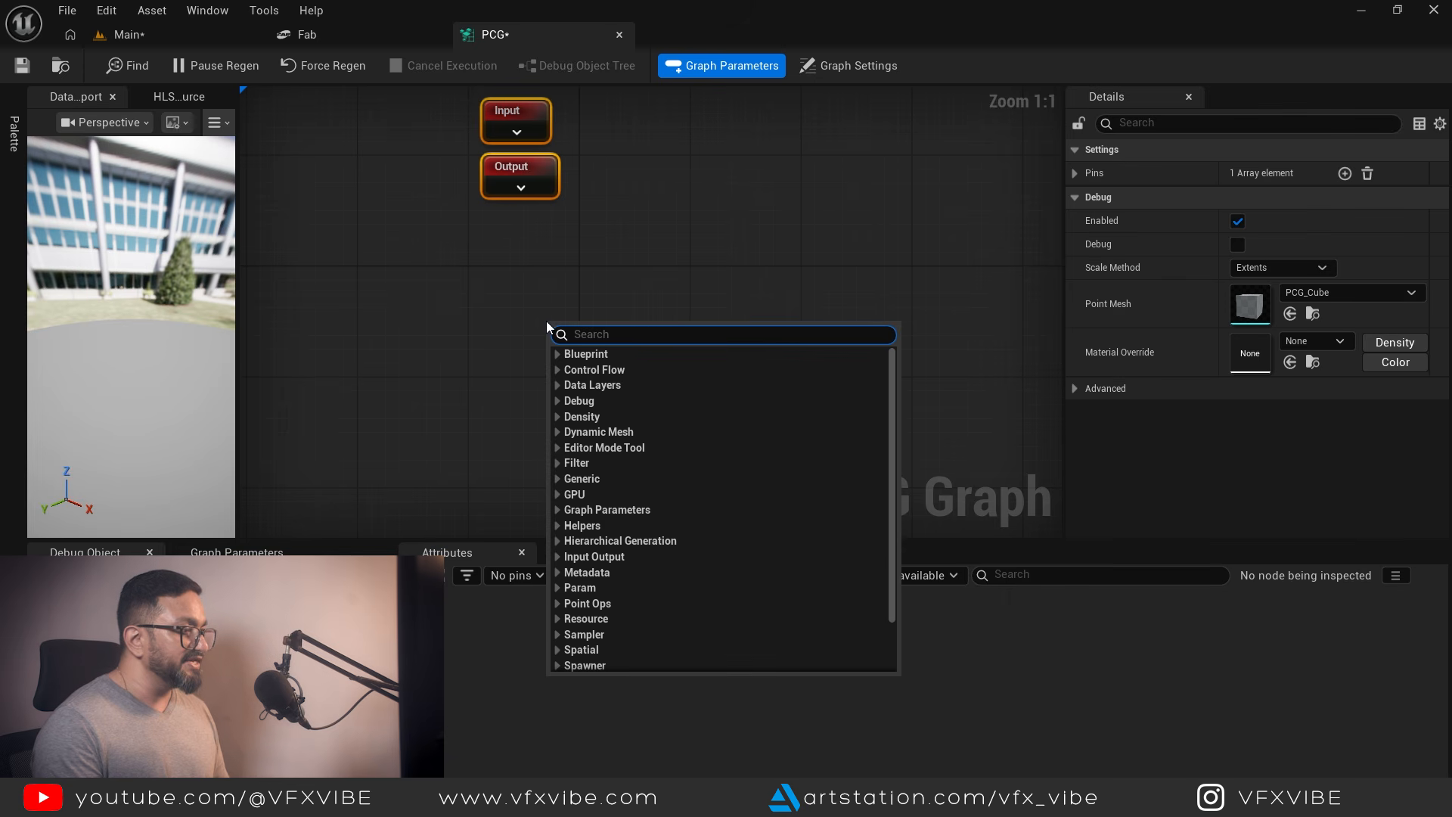
{"action": "type", "text": "get"}
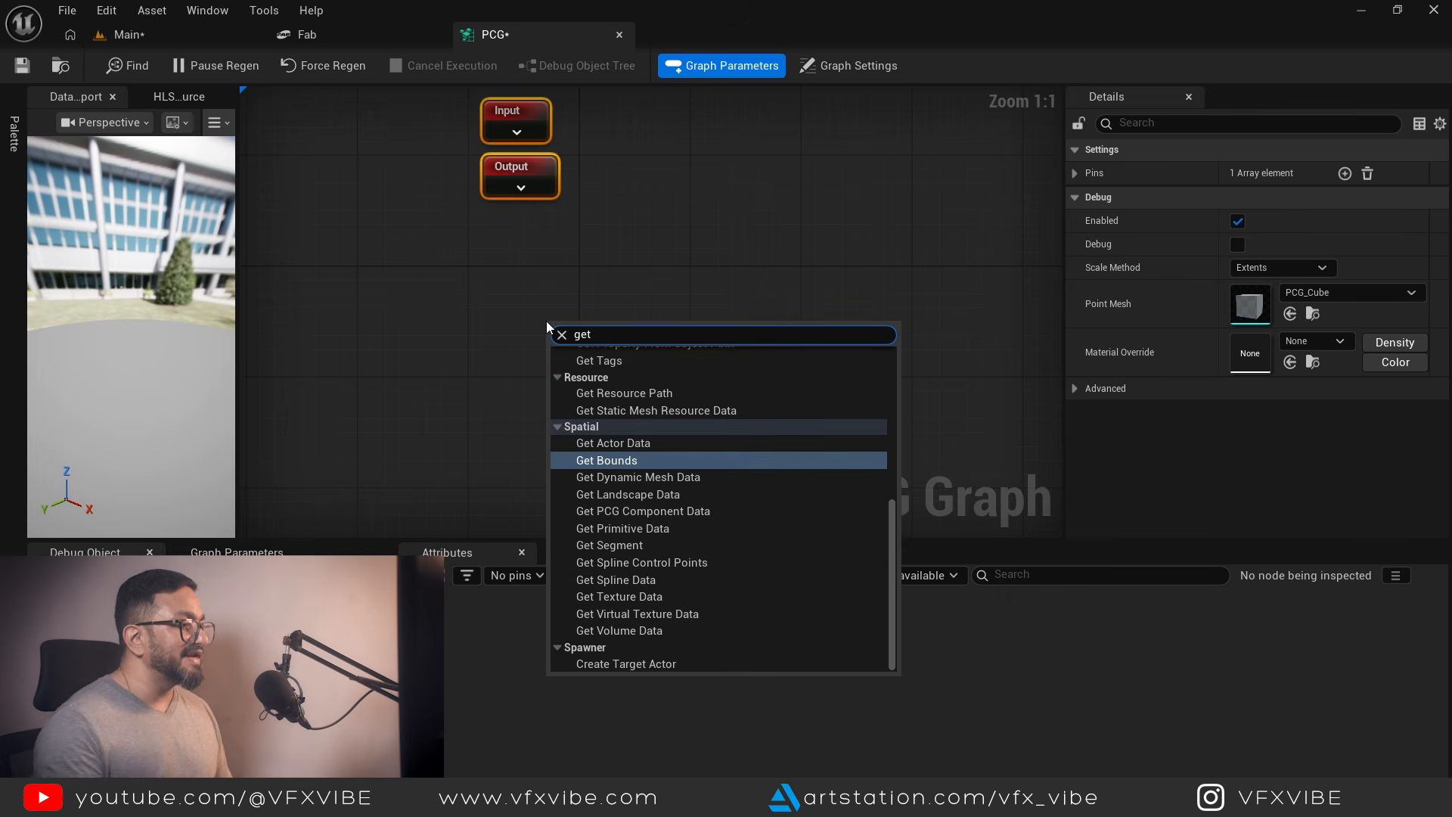
{"action": "left_click", "coordinate": [637, 494]}
{"action": "left_click_drag", "start_coordinate": [607, 337], "coordinate": [542, 337]}
{"action": "left_click_drag", "start_coordinate": [417, 266], "coordinate": [711, 479]}
{"action": "right_click_drag", "start_coordinate": [741, 415], "coordinate": [657, 464]}
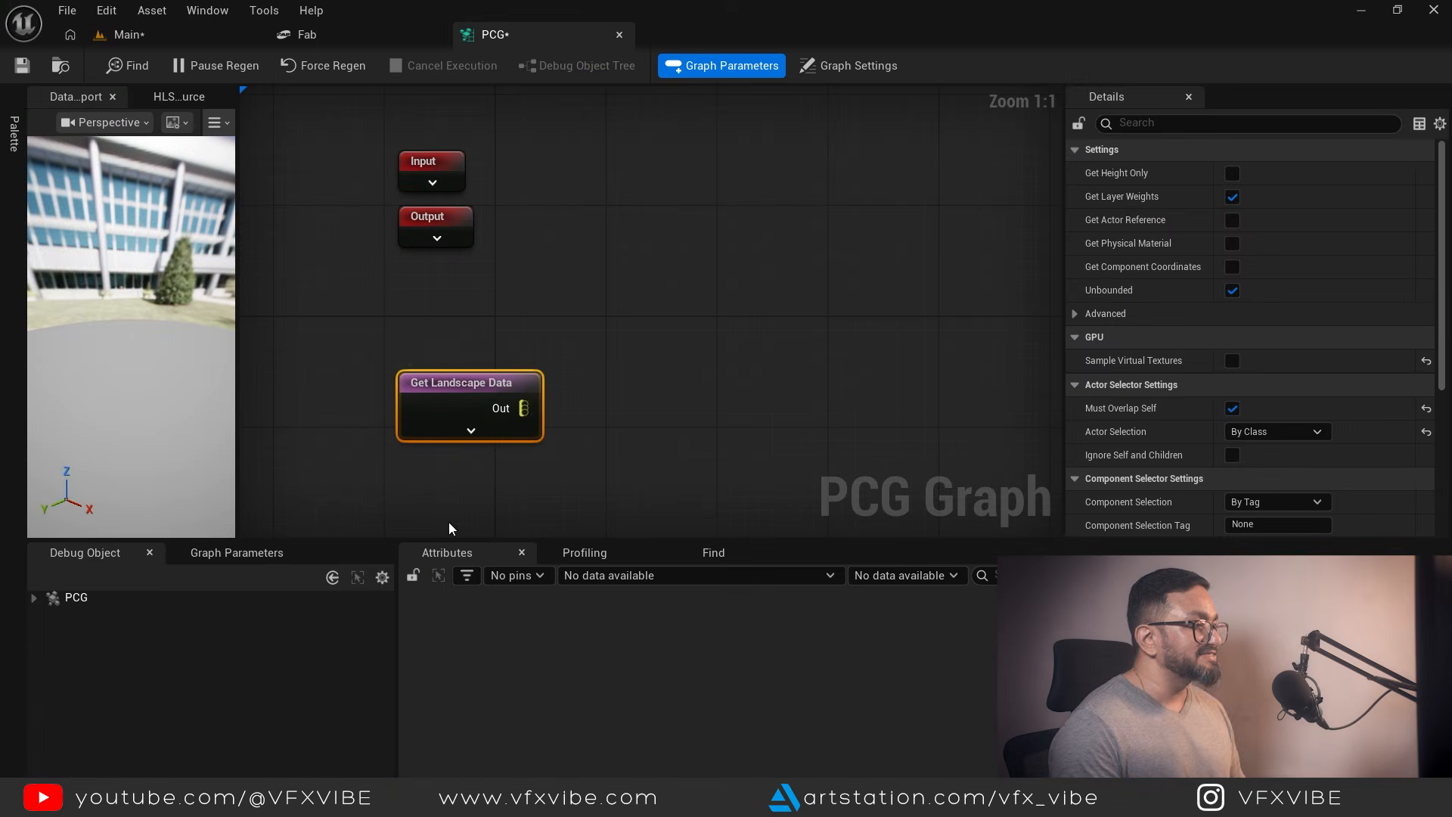
Connect a Surface Sampler to the Get Landscape Data output, save the graph and check the Main level.
{"action": "left_click_drag", "start_coordinate": [524, 407], "coordinate": [715, 324]}
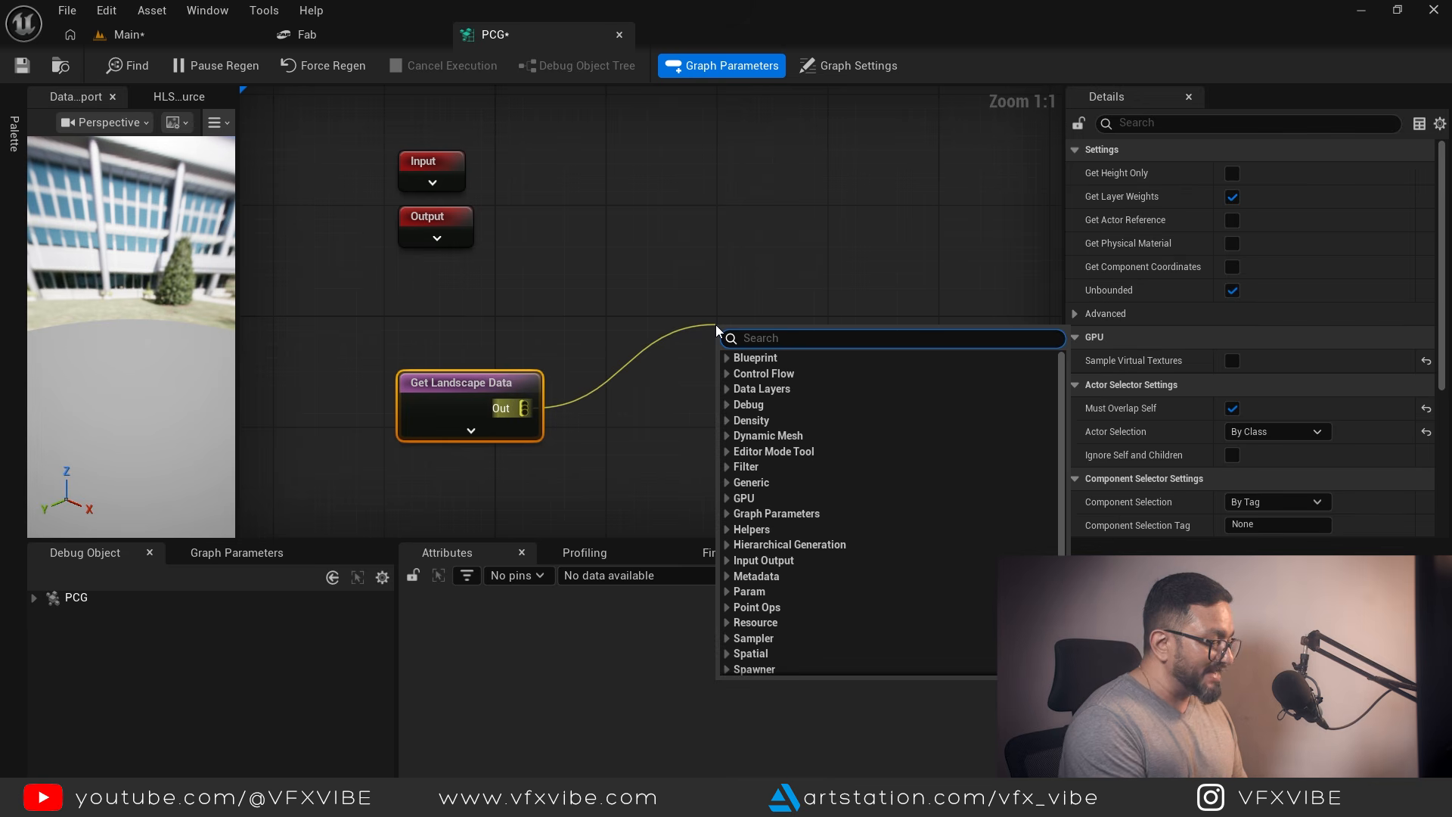
{"action": "type", "text": "surfa"}
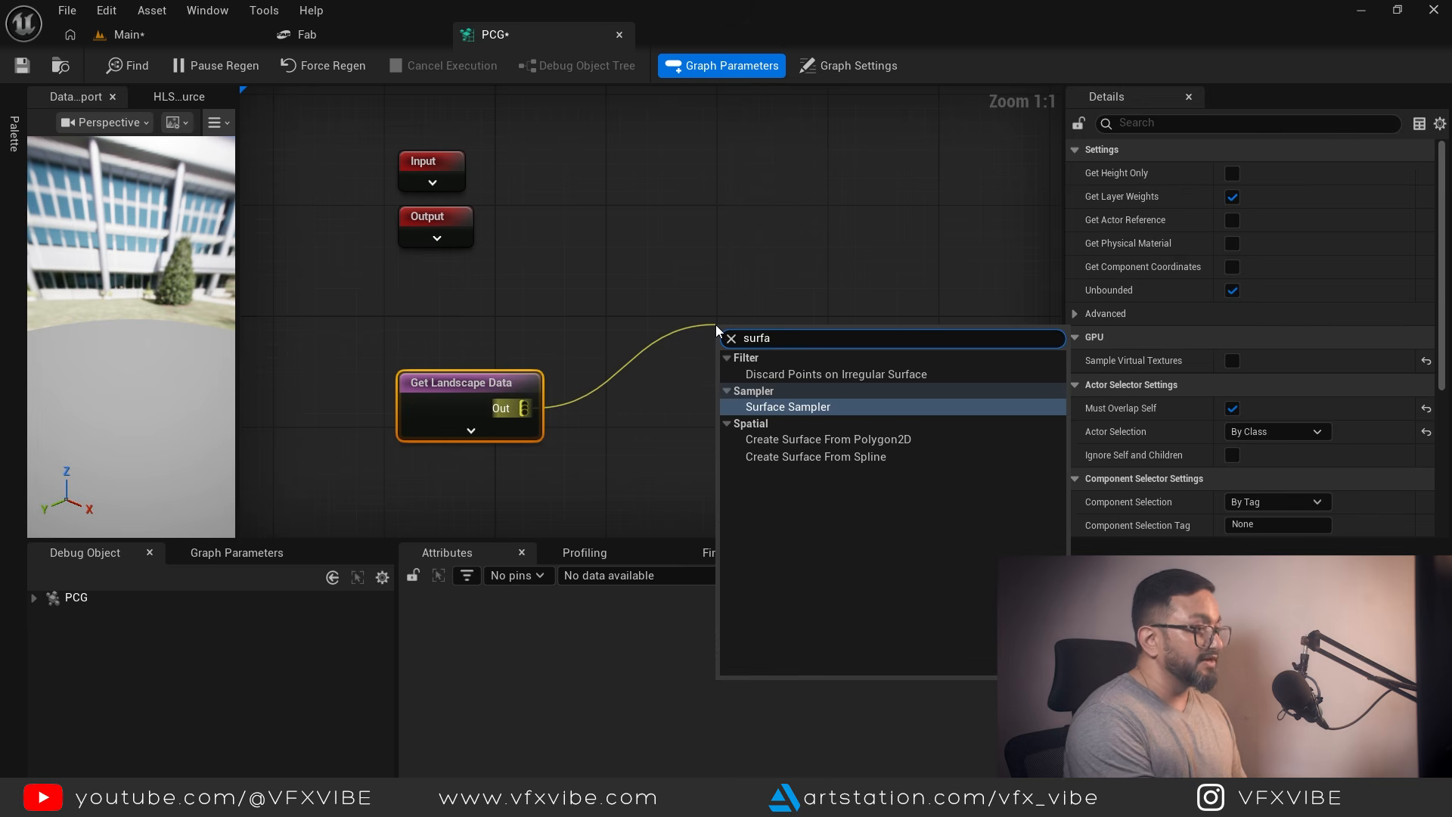
{"action": "left_click", "coordinate": [795, 408]}
{"action": "left_click_drag", "start_coordinate": [776, 342], "coordinate": [764, 388]}
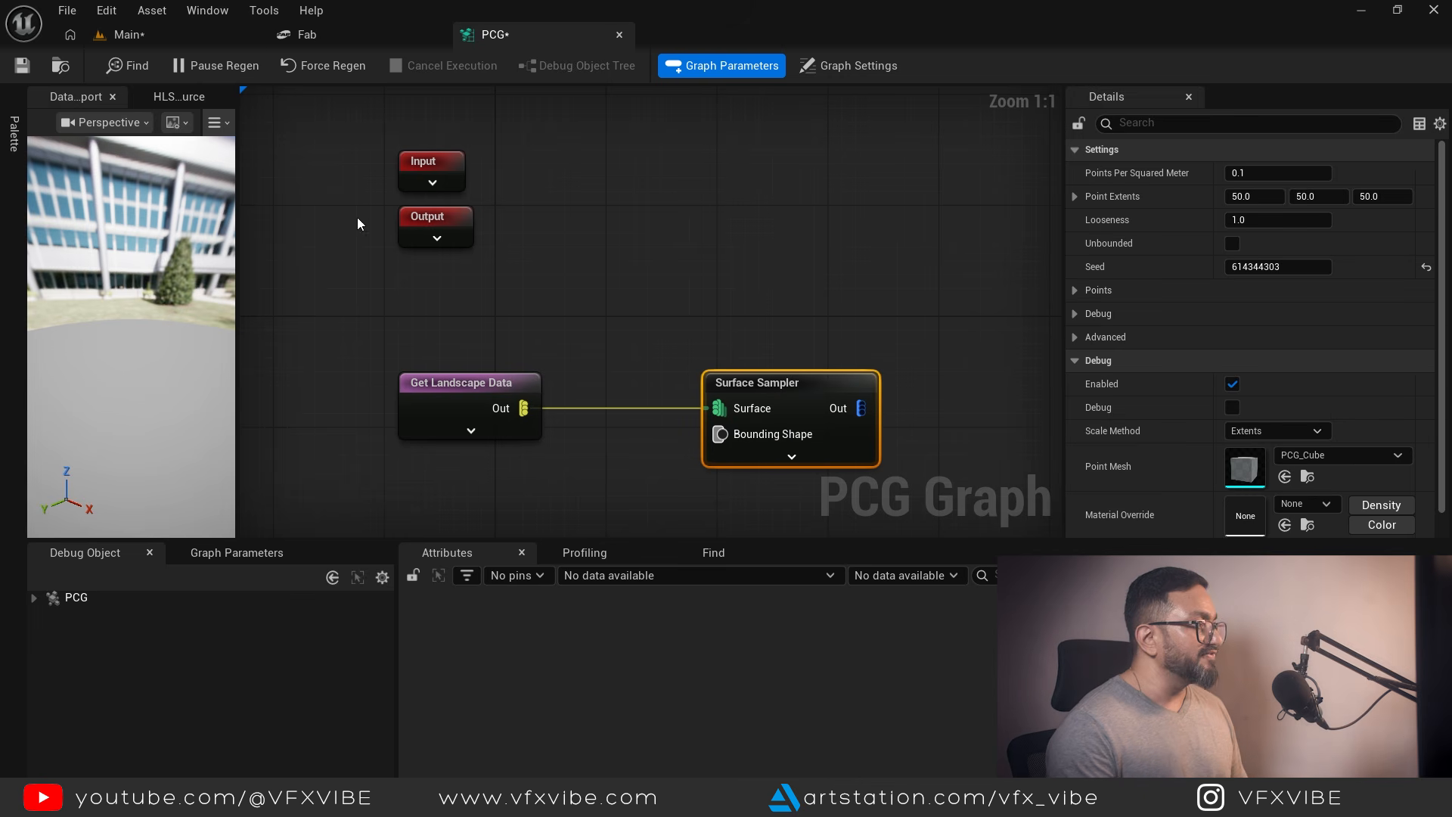
{"action": "left_click", "coordinate": [23, 67]}
{"action": "left_click", "coordinate": [125, 34]}
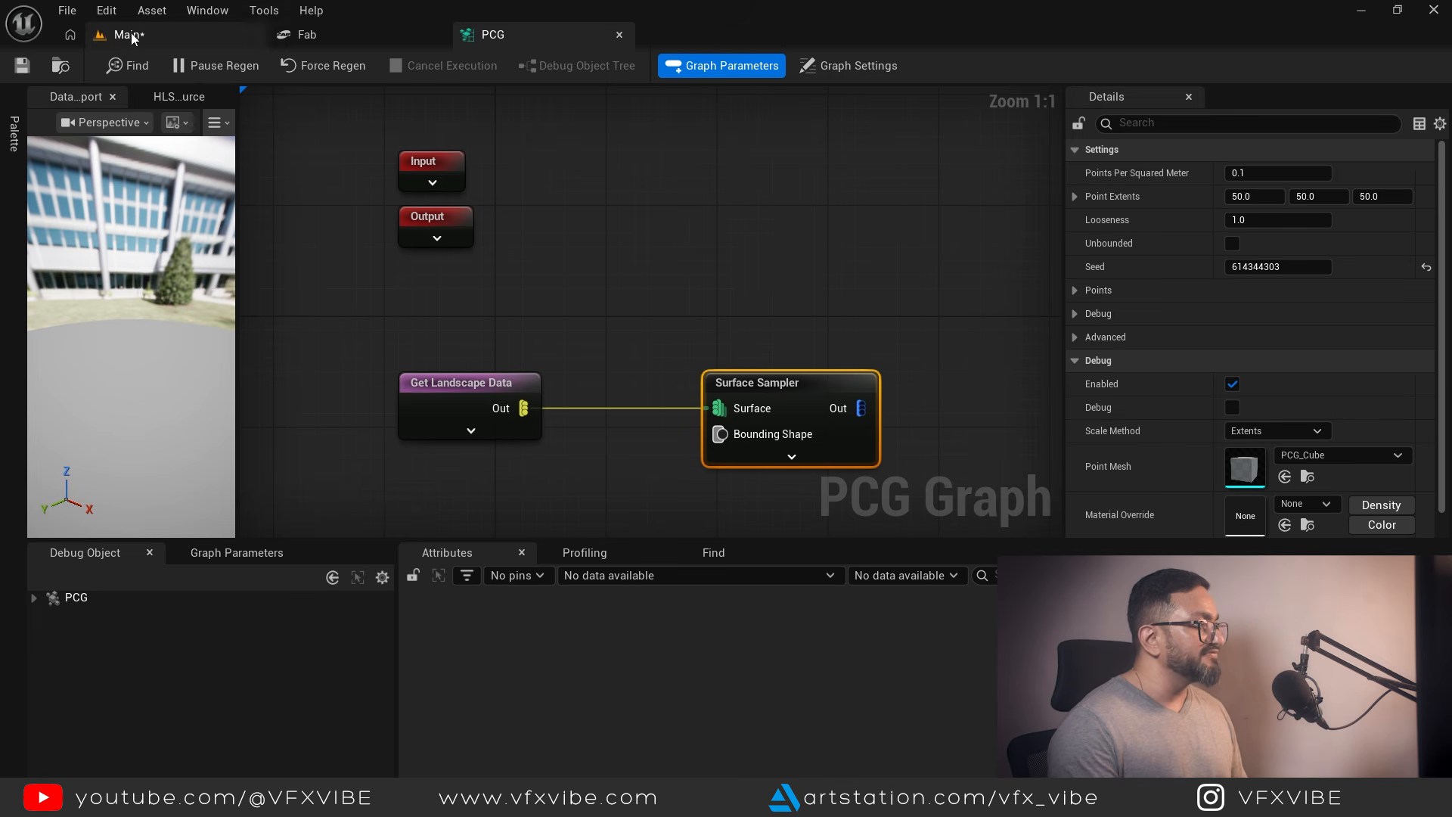
{"action": "left_click_drag", "start_coordinate": [516, 457], "coordinate": [521, 397], "text": "alt"}
{"action": "left_click", "coordinate": [487, 35]}
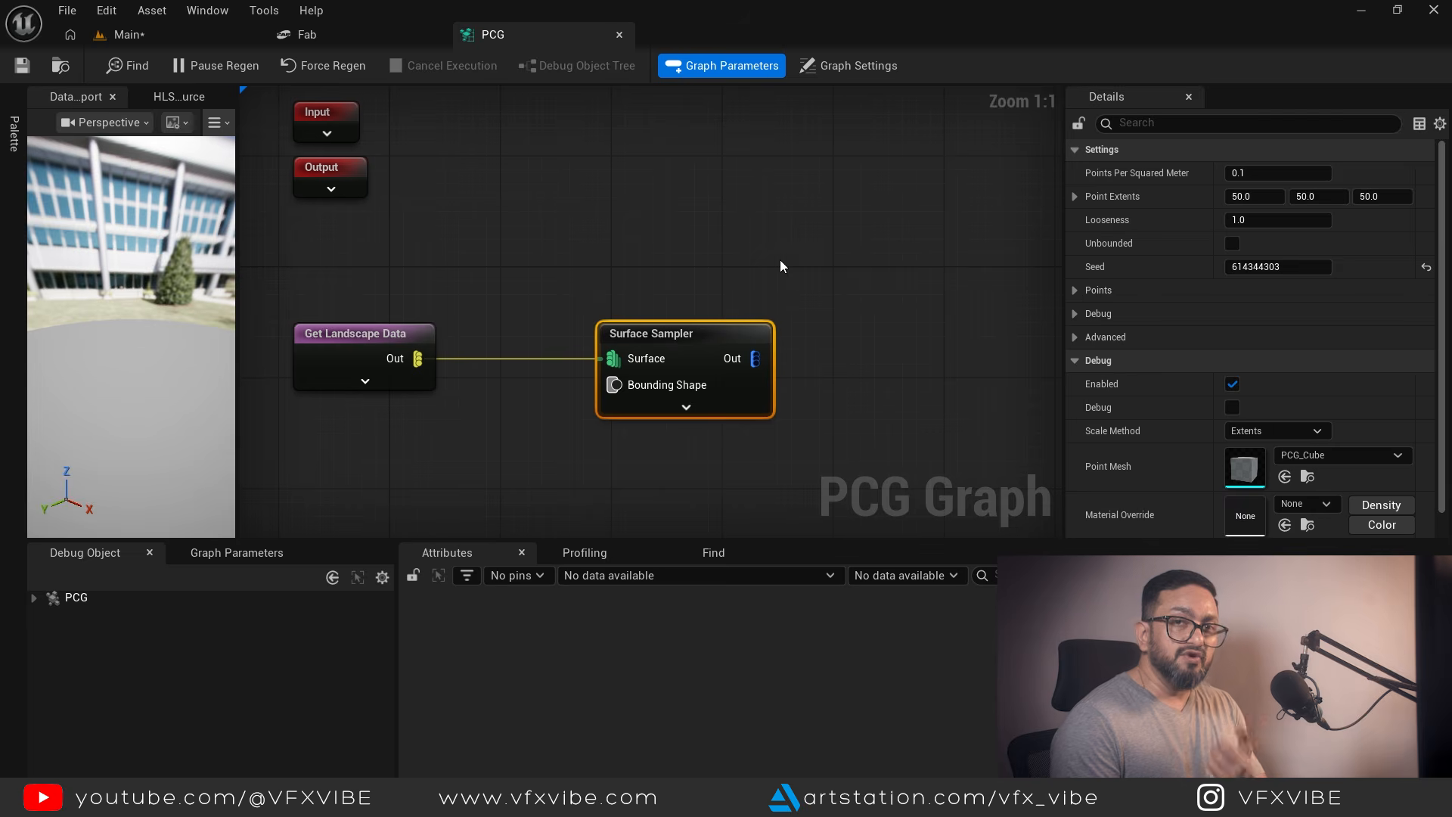
Enable Debug on the Surface Sampler node and view its sampled points in the Main level.
{"action": "right_click", "coordinate": [711, 338]}
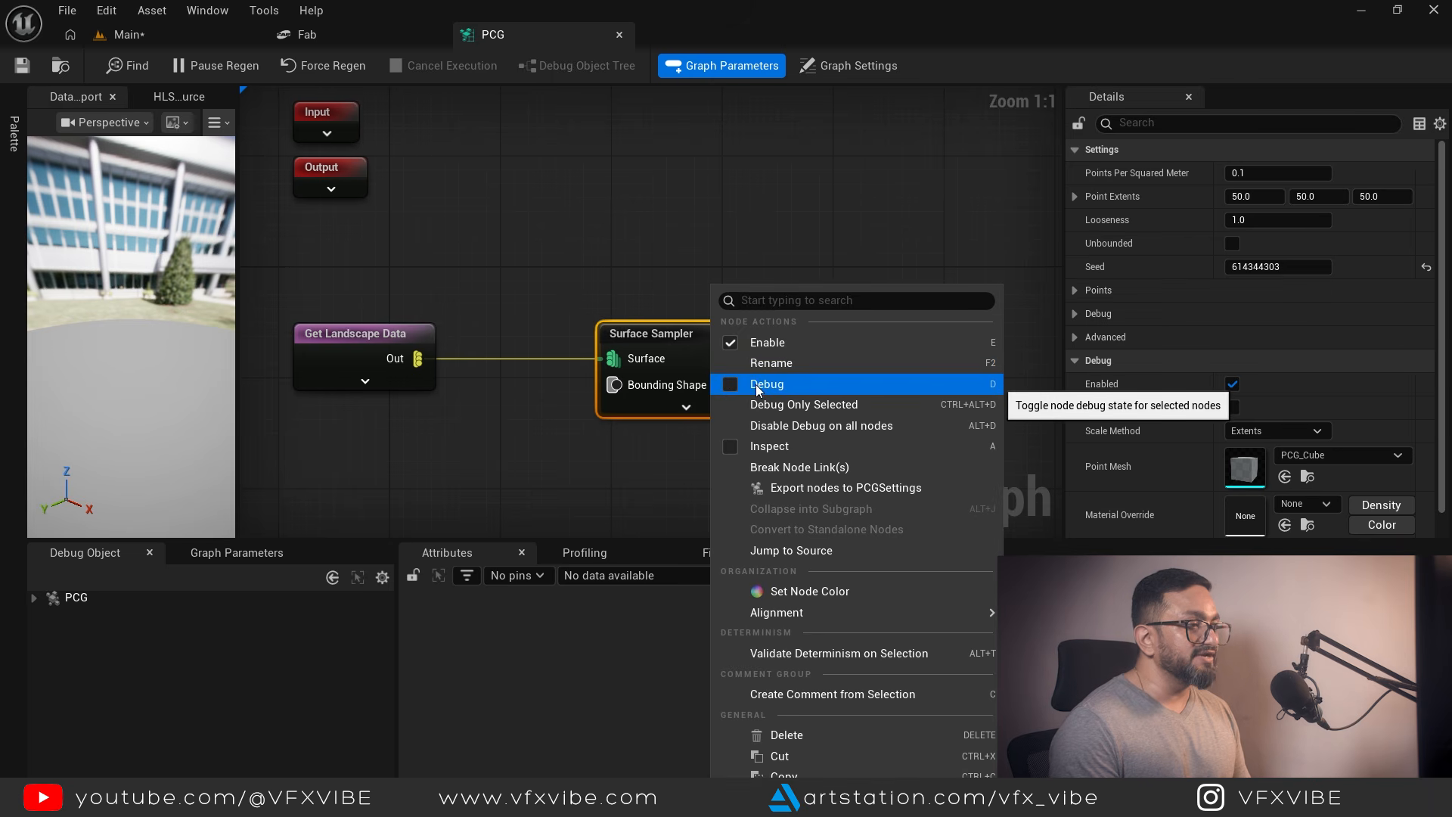
{"action": "left_click", "coordinate": [730, 231]}
{"action": "left_click", "coordinate": [703, 337]}
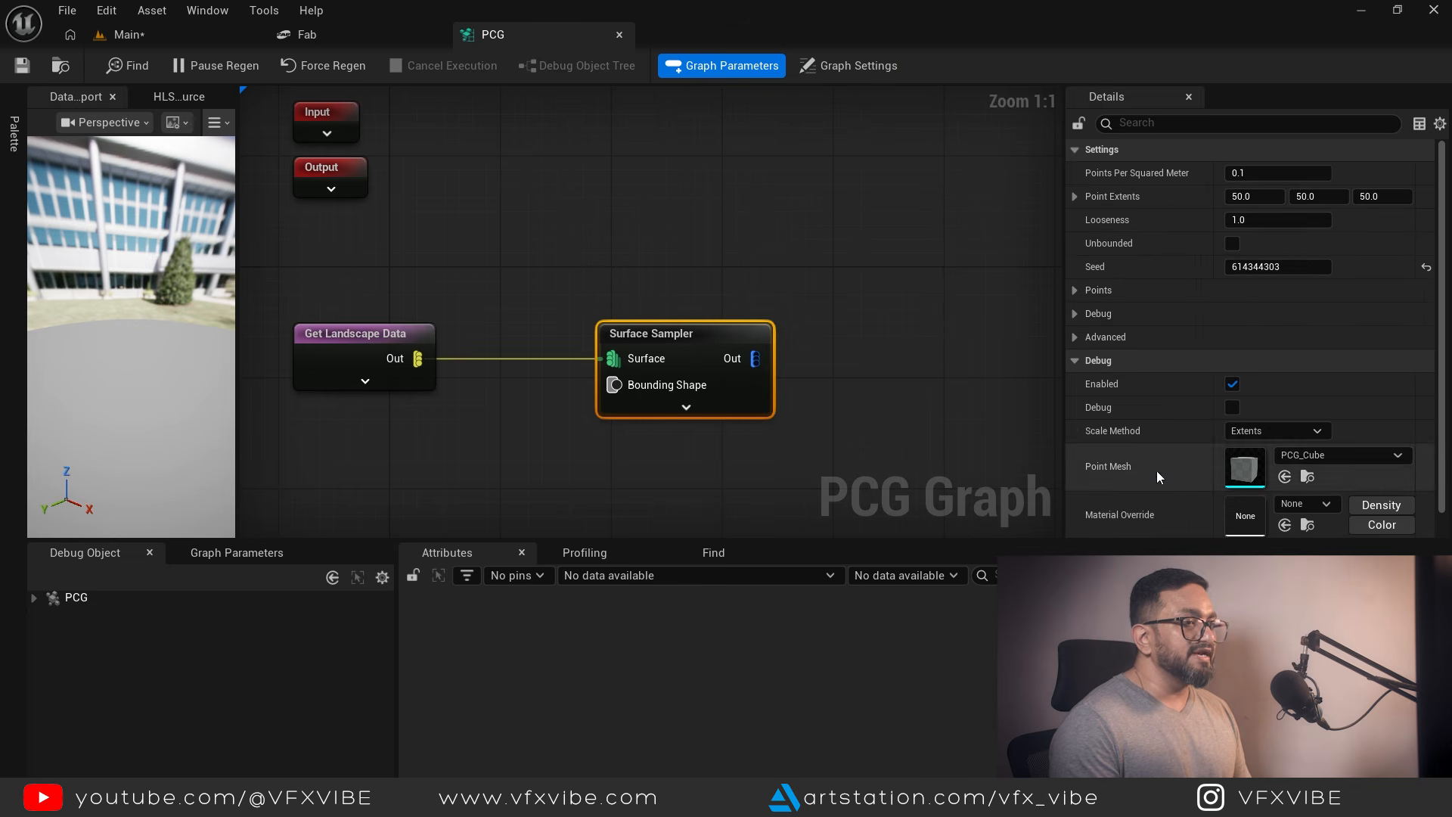
{"action": "left_click_drag", "start_coordinate": [865, 250], "coordinate": [564, 466]}
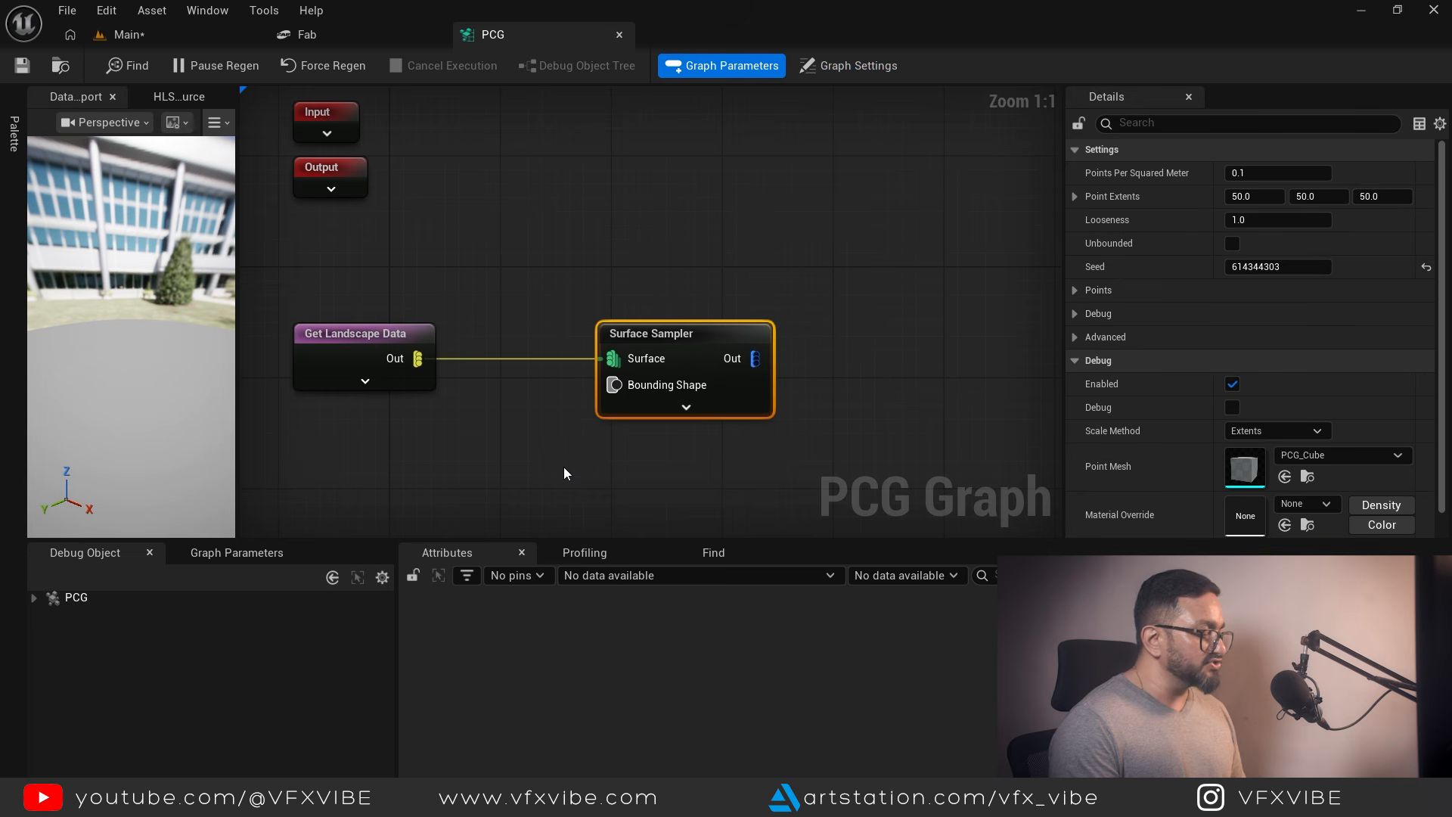
{"action": "key", "text": "d"}
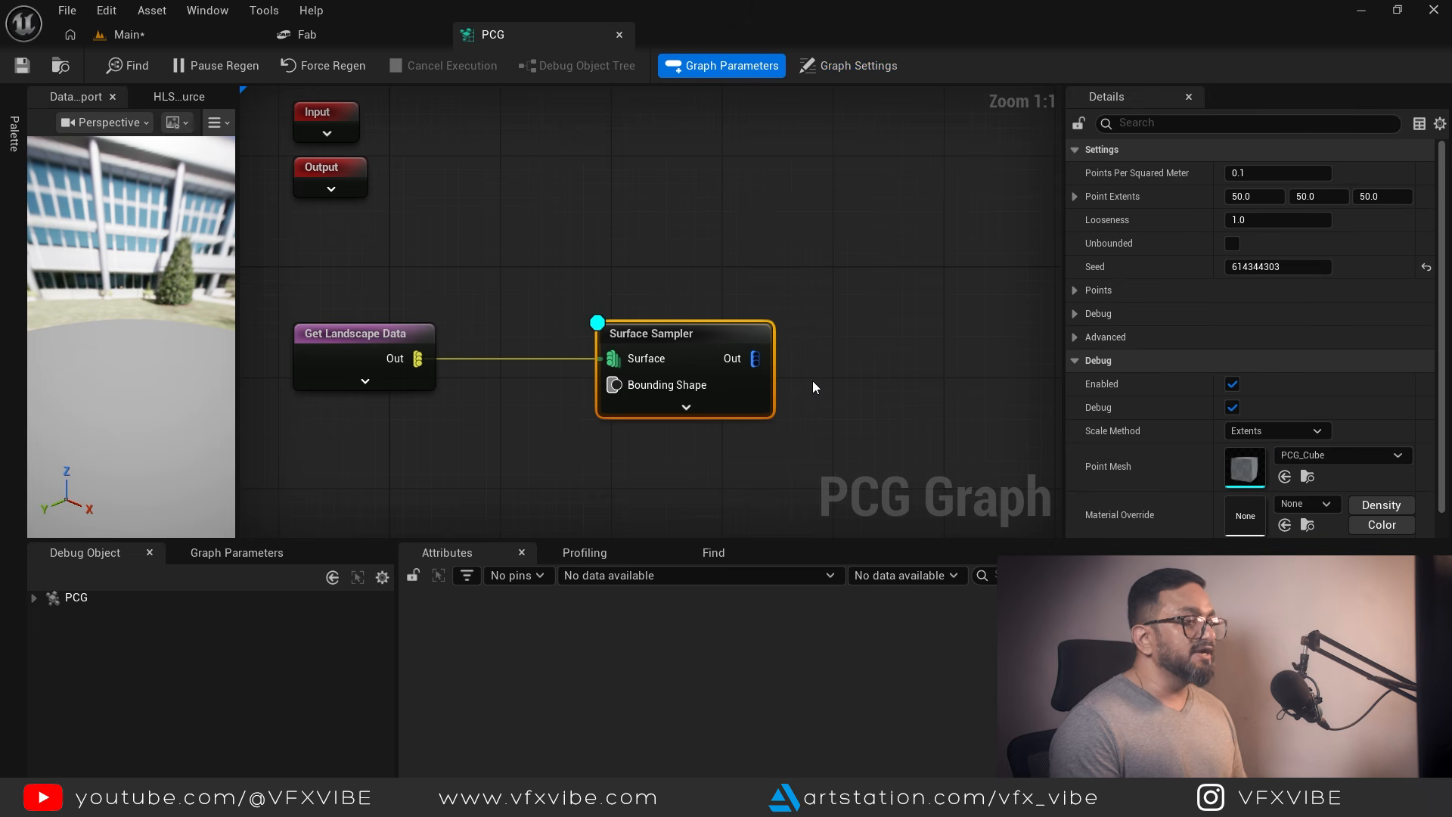
{"action": "left_click", "coordinate": [130, 35]}
{"action": "mouse_move", "coordinate": [545, 514]}
{"action": "right_mouse_down"}
{"action": "mouse_move", "coordinate": [539, 569]}
{"action": "mouse_move", "coordinate": [532, 531]}
{"action": "right_mouse_up"}
{"action": "middle_click_drag", "start_coordinate": [533, 531], "coordinate": [571, 540]}
{"action": "left_click_drag", "start_coordinate": [572, 539], "coordinate": [511, 568], "text": "alt"}
{"action": "left_click", "coordinate": [493, 36]}
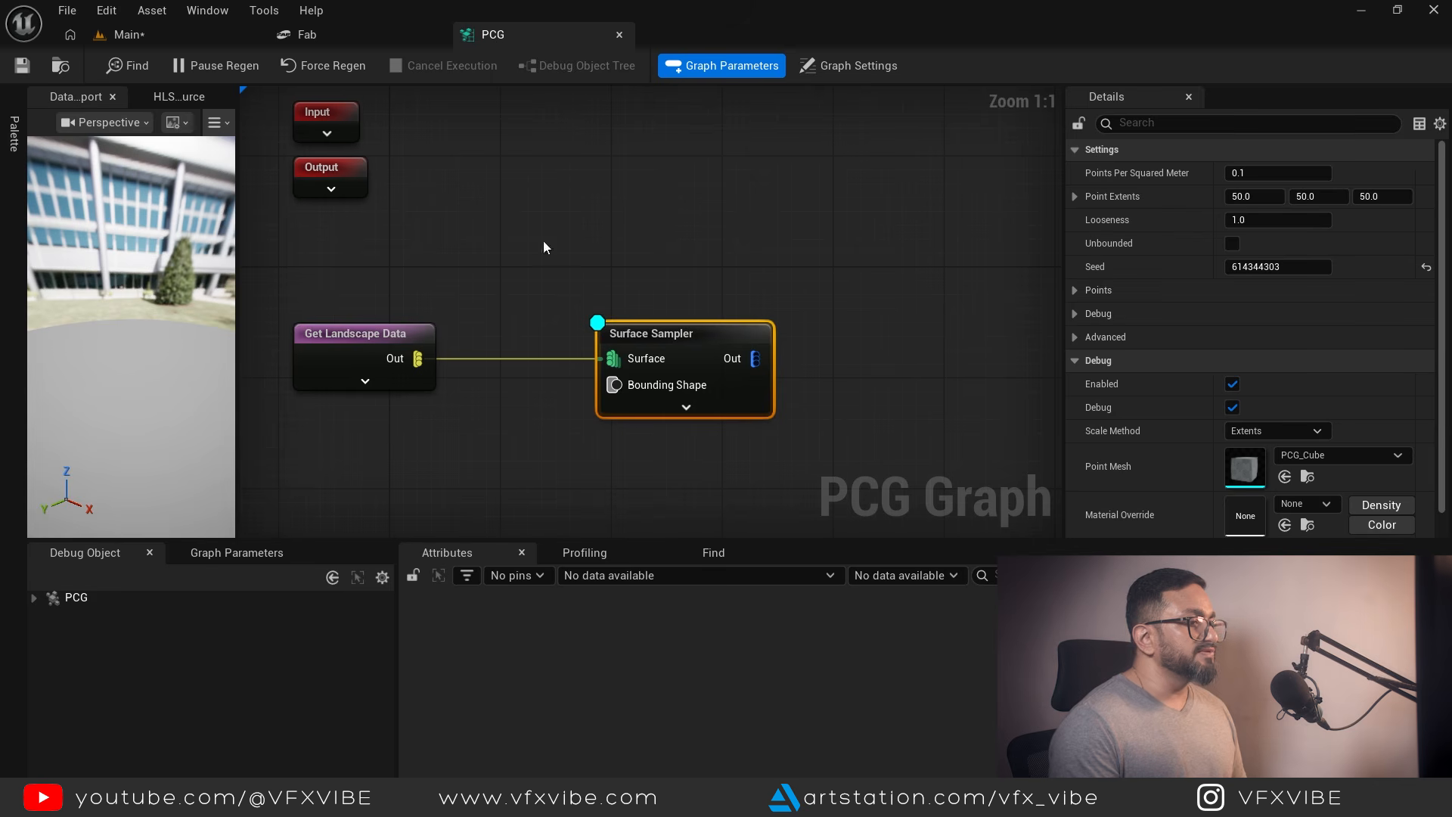
Set the Surface Sampler's Points Per Squared Meter to 0.01 and view the result in the Main level.
{"action": "right_click_drag", "start_coordinate": [910, 424], "coordinate": [983, 406]}
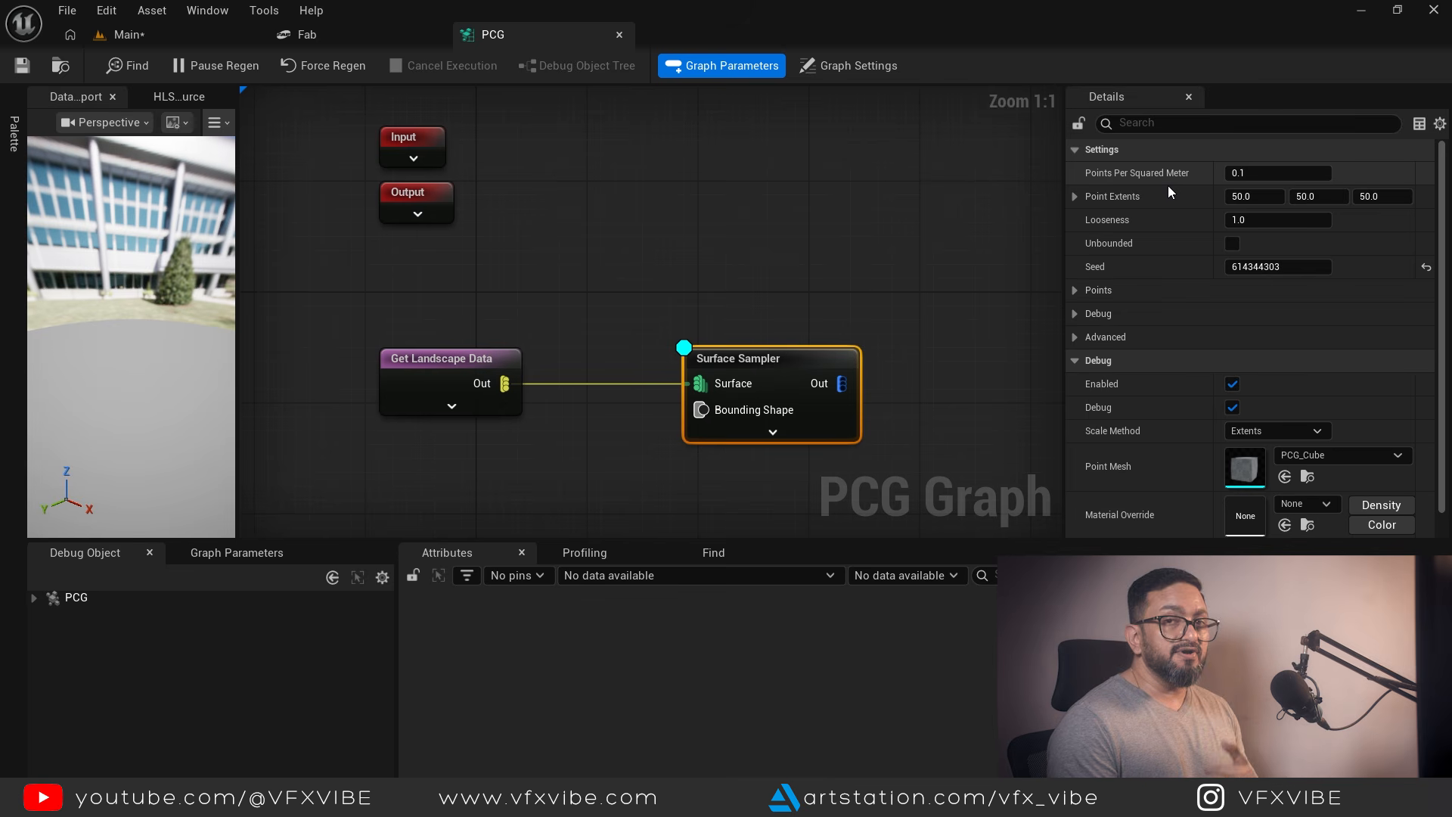
{"action": "left_click", "coordinate": [1245, 180]}
{"action": "left_click", "coordinate": [1238, 174]}
{"action": "type", "text": "0"}
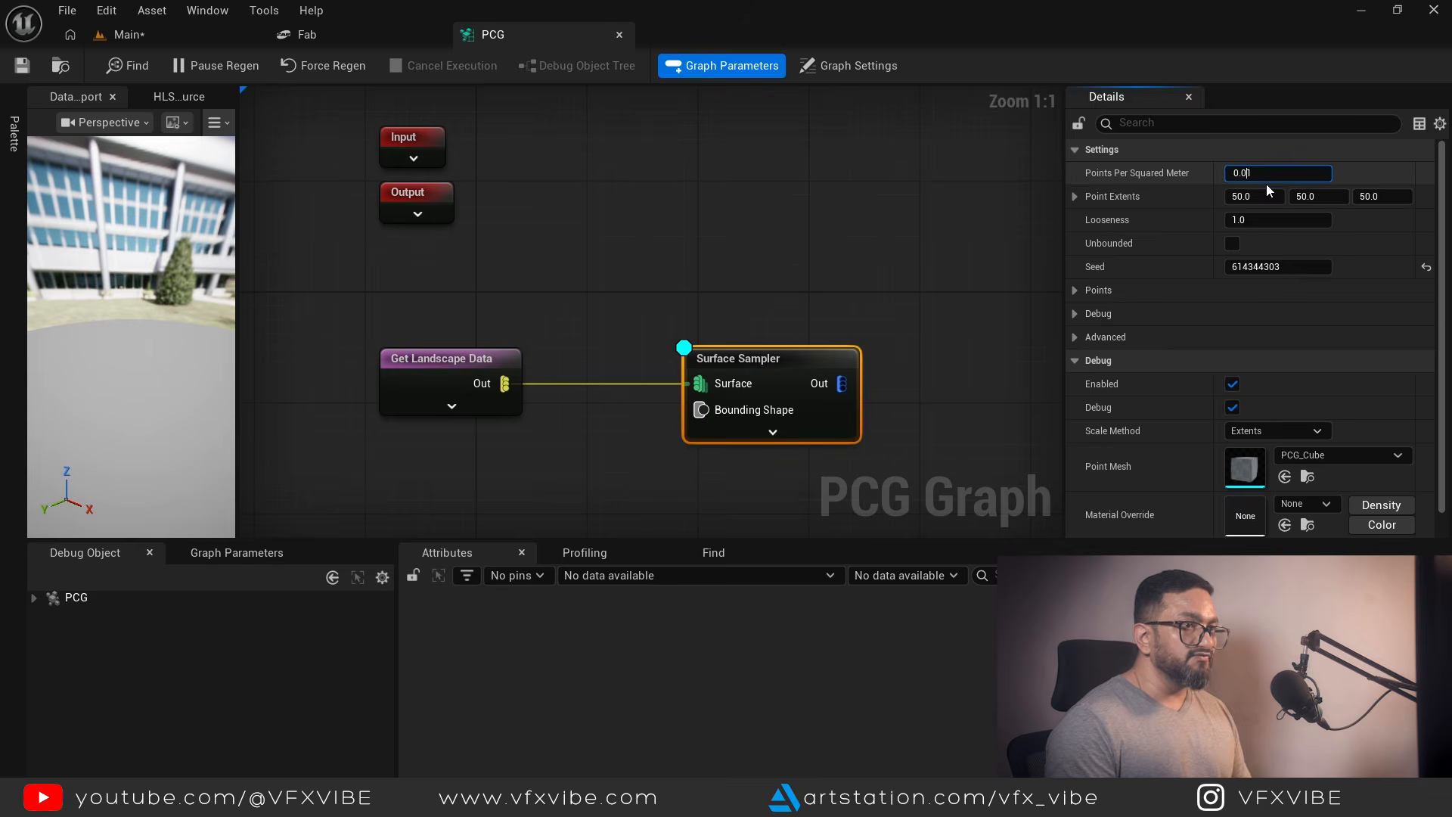
{"action": "key", "text": "Return"}
{"action": "left_click", "coordinate": [135, 41]}
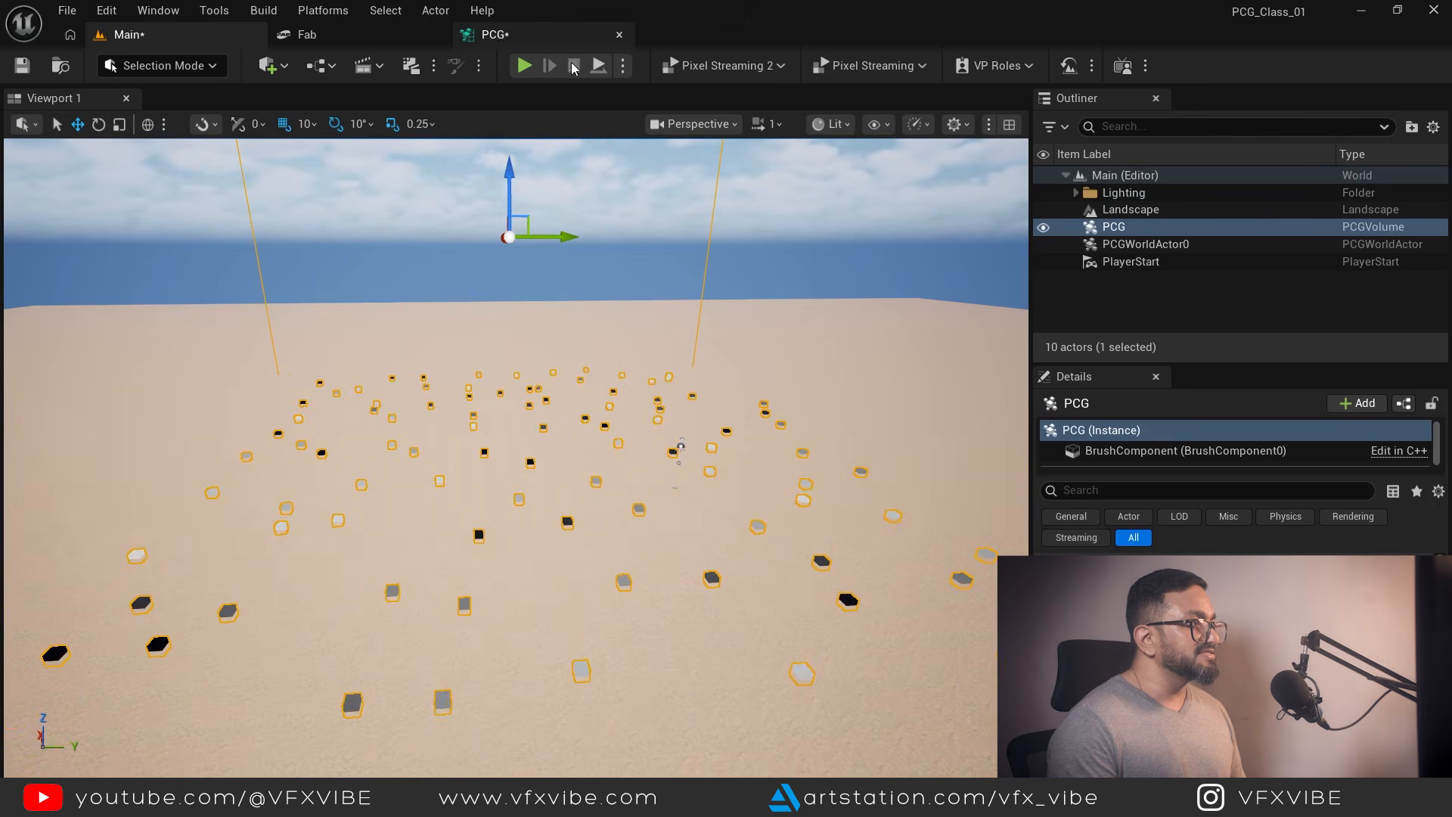
Undock the PCG graph editor into a floating window over the Main level.
{"action": "left_click", "coordinate": [505, 37]}
{"action": "left_click_drag", "start_coordinate": [510, 53], "coordinate": [709, 319]}
{"action": "left_click", "coordinate": [136, 36]}
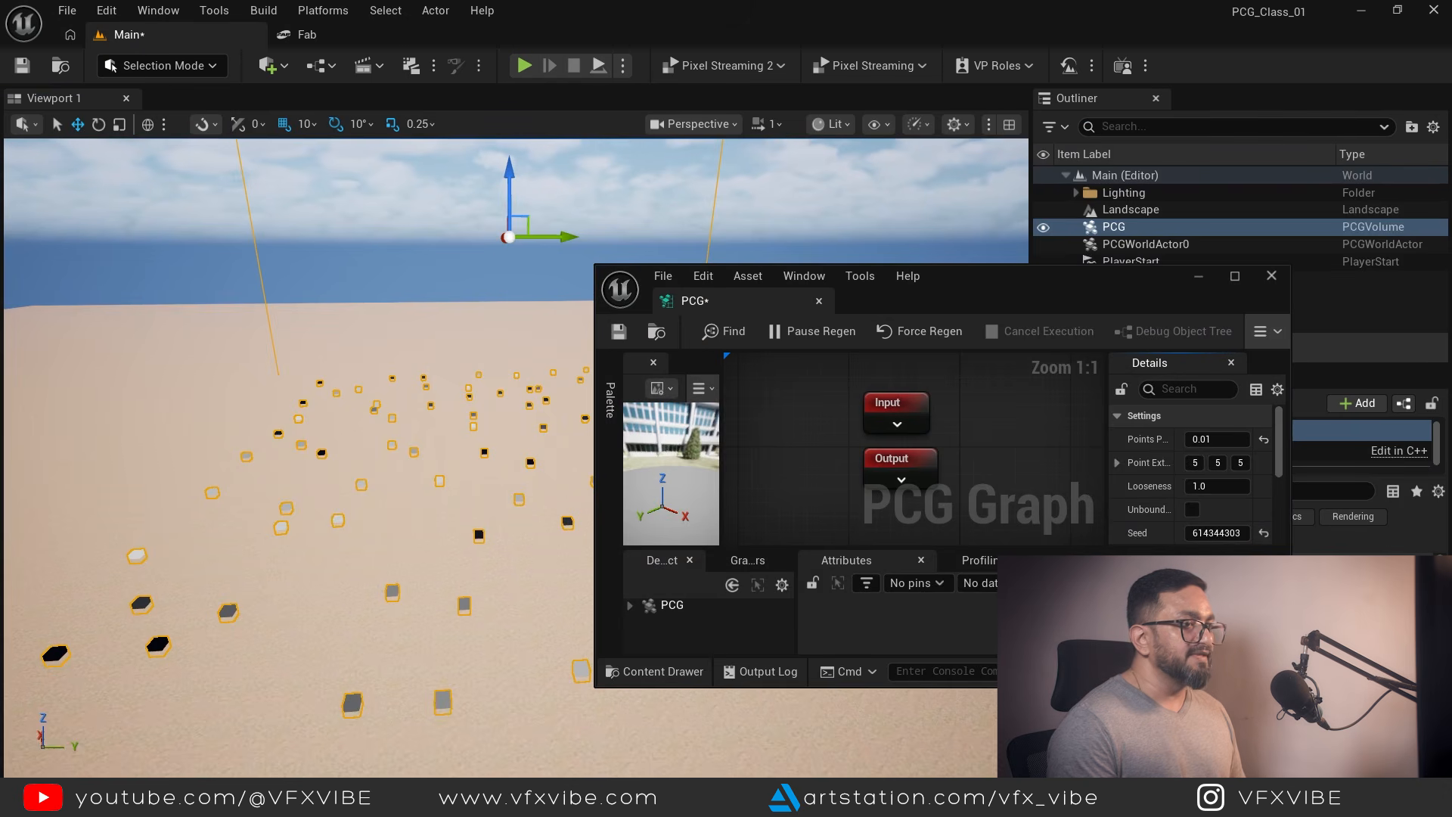
Set the Surface Sampler's Points Per Squared Meter to 0.1.
{"action": "left_click", "coordinate": [1214, 439]}
{"action": "type", "text": ".1"}
{"action": "key", "text": "Return"}
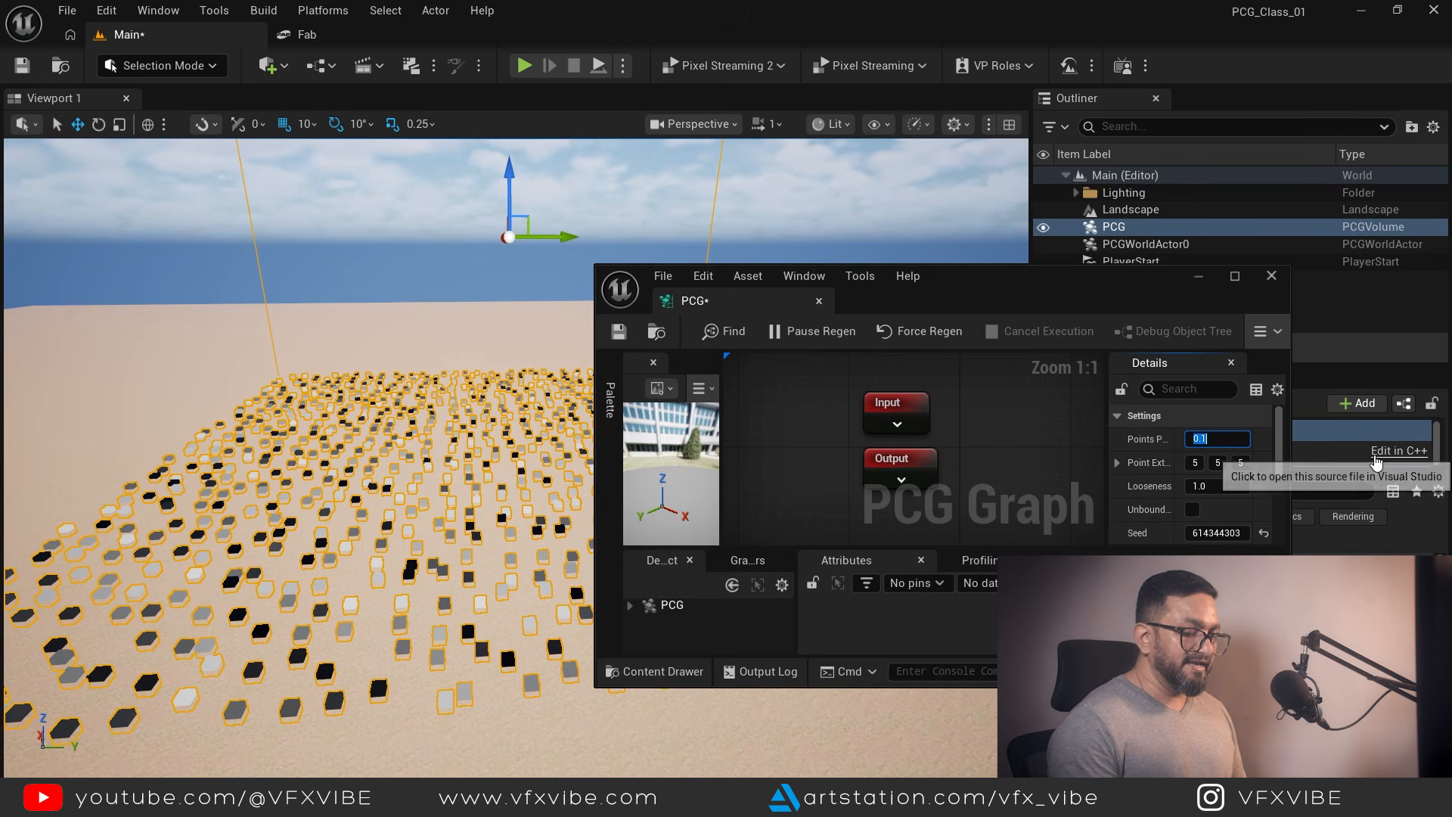
Try doubling Points Per Squared Meter to 0.2 on the Surface Sampler, and return it to 0.1.
{"action": "left_click", "coordinate": [1226, 439]}
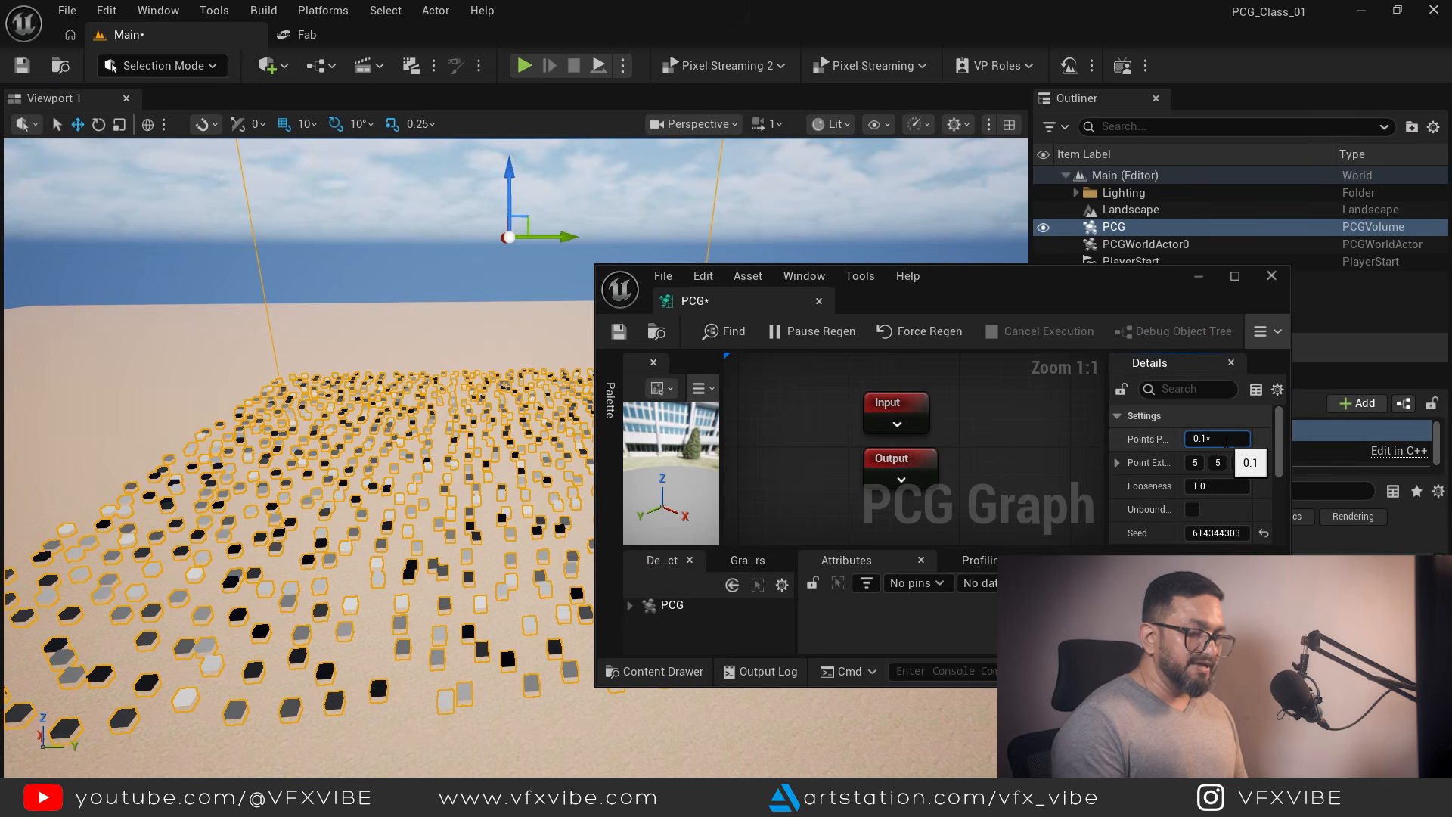
{"action": "type", "text": "*2"}
{"action": "key", "text": "Return"}
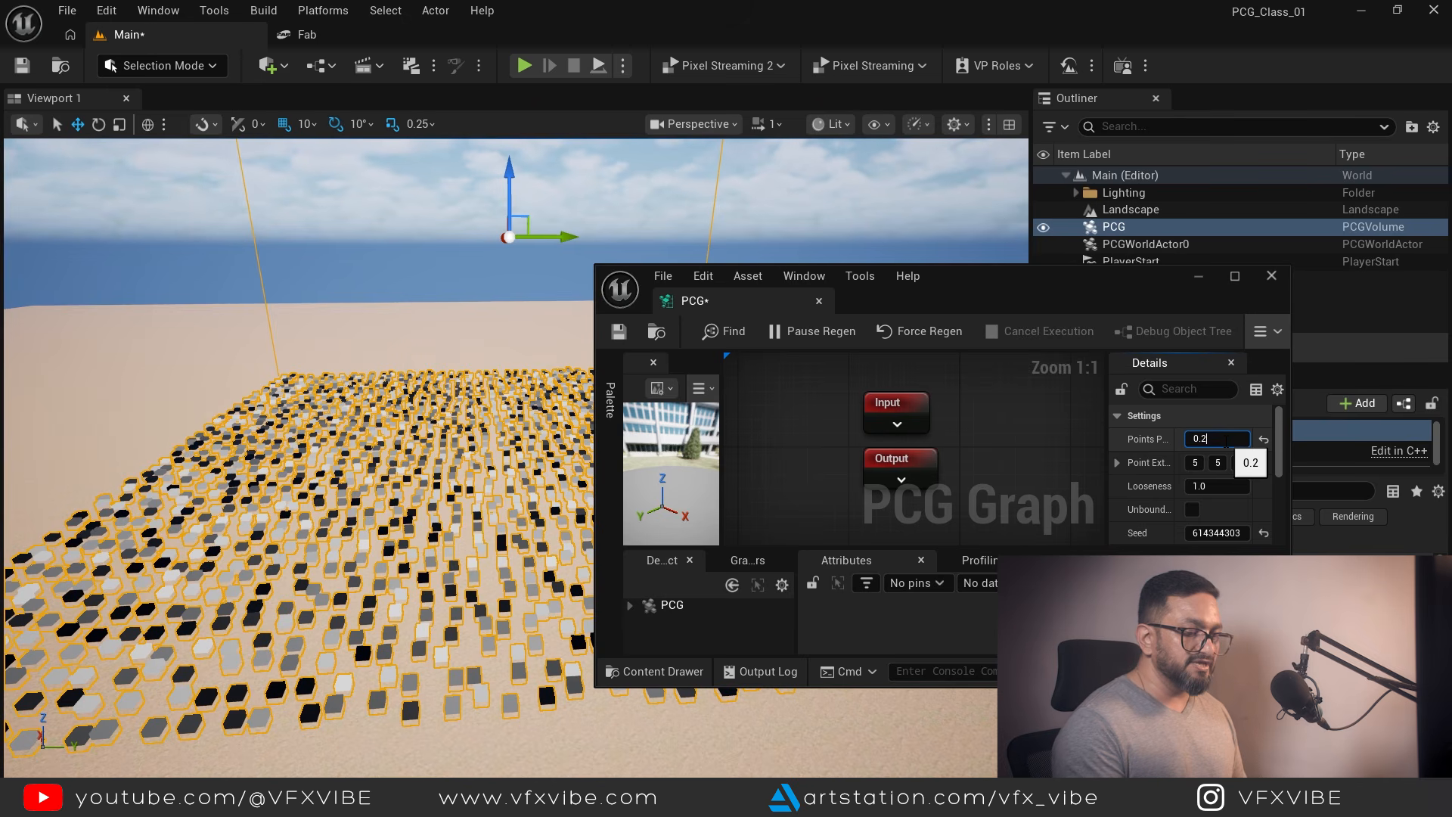
{"action": "key", "text": "Return"}
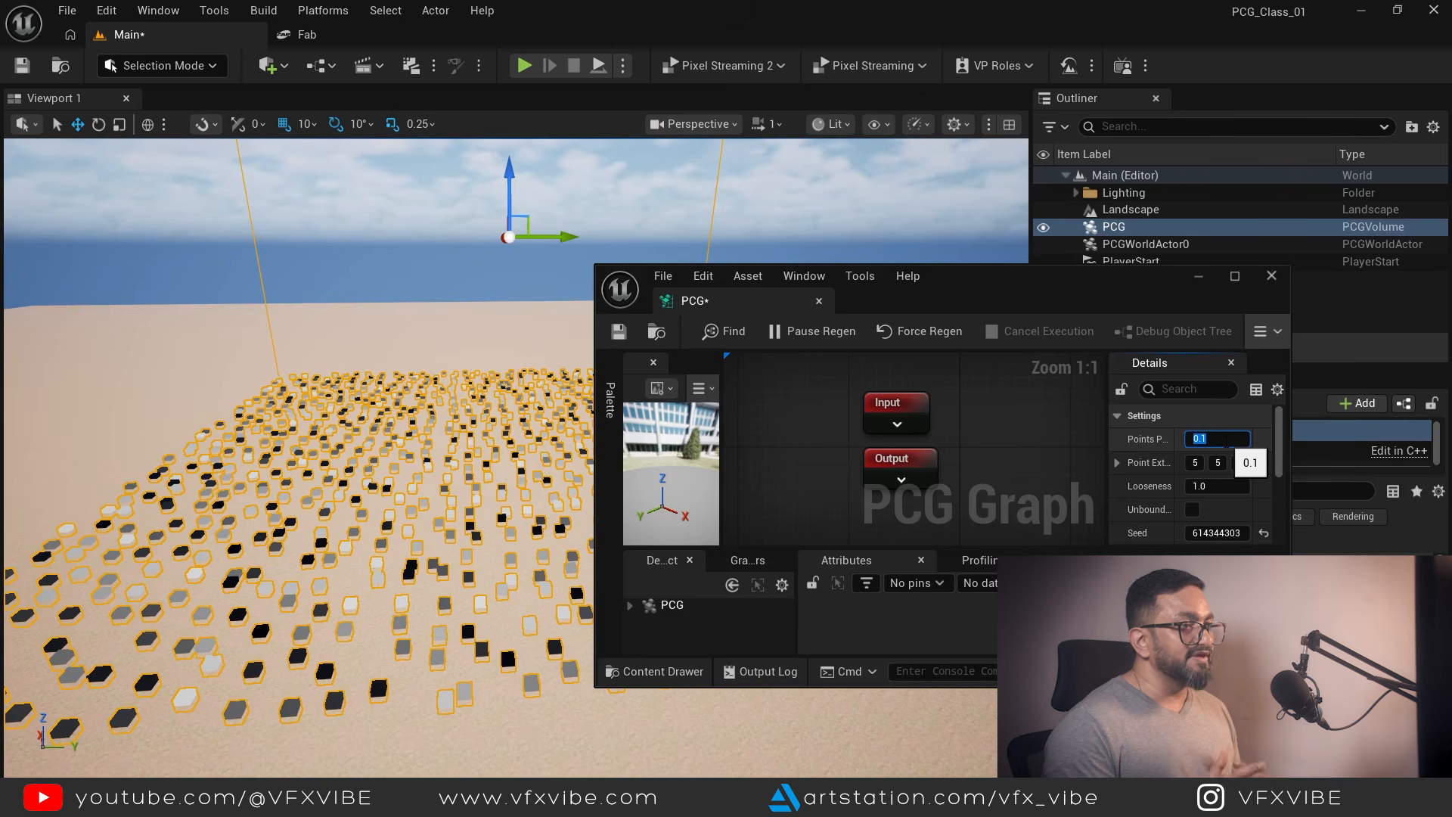
Redock the PCG graph editor, float it over the Main level again and widen its node settings area.
{"action": "left_click_drag", "start_coordinate": [686, 294], "coordinate": [428, 34]}
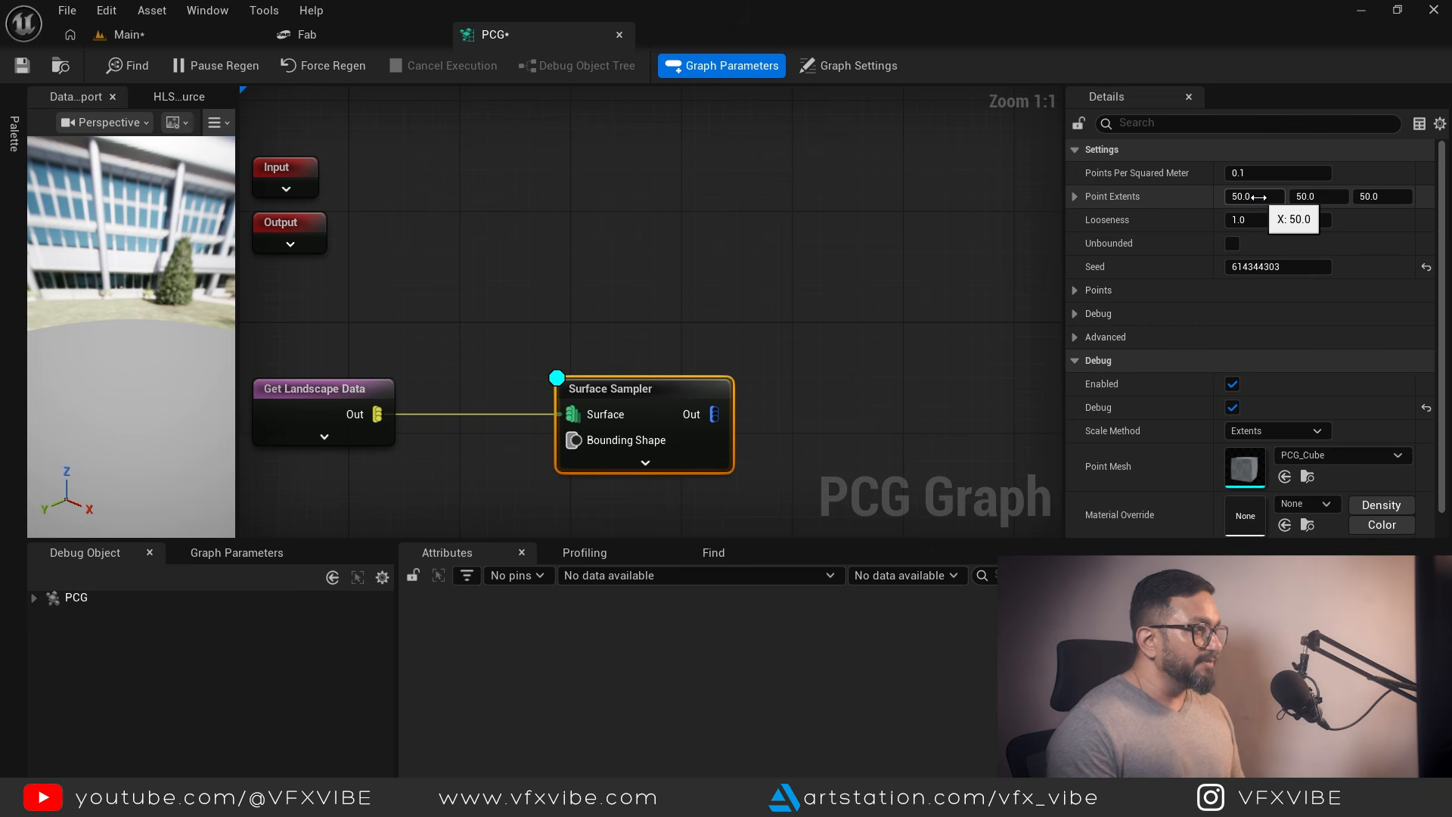
{"action": "left_click_drag", "start_coordinate": [519, 46], "coordinate": [741, 242]}
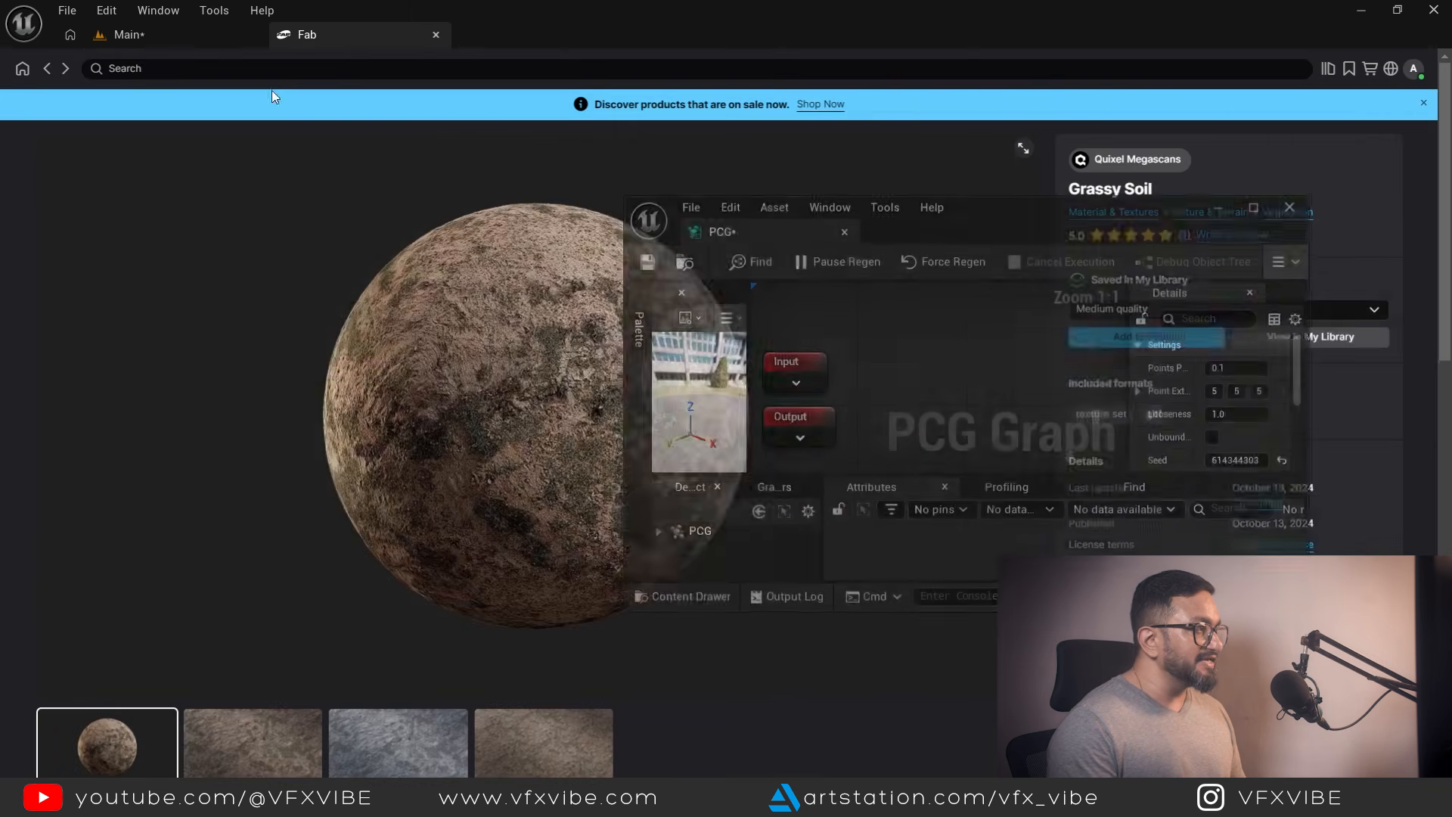
{"action": "left_click", "coordinate": [152, 34]}
{"action": "left_click_drag", "start_coordinate": [1130, 411], "coordinate": [1003, 411]}
Try Point Extents of 100, 100, 100 on the Surface Sampler, view the points, and reset the extents to default.
{"action": "left_click", "coordinate": [1154, 390]}
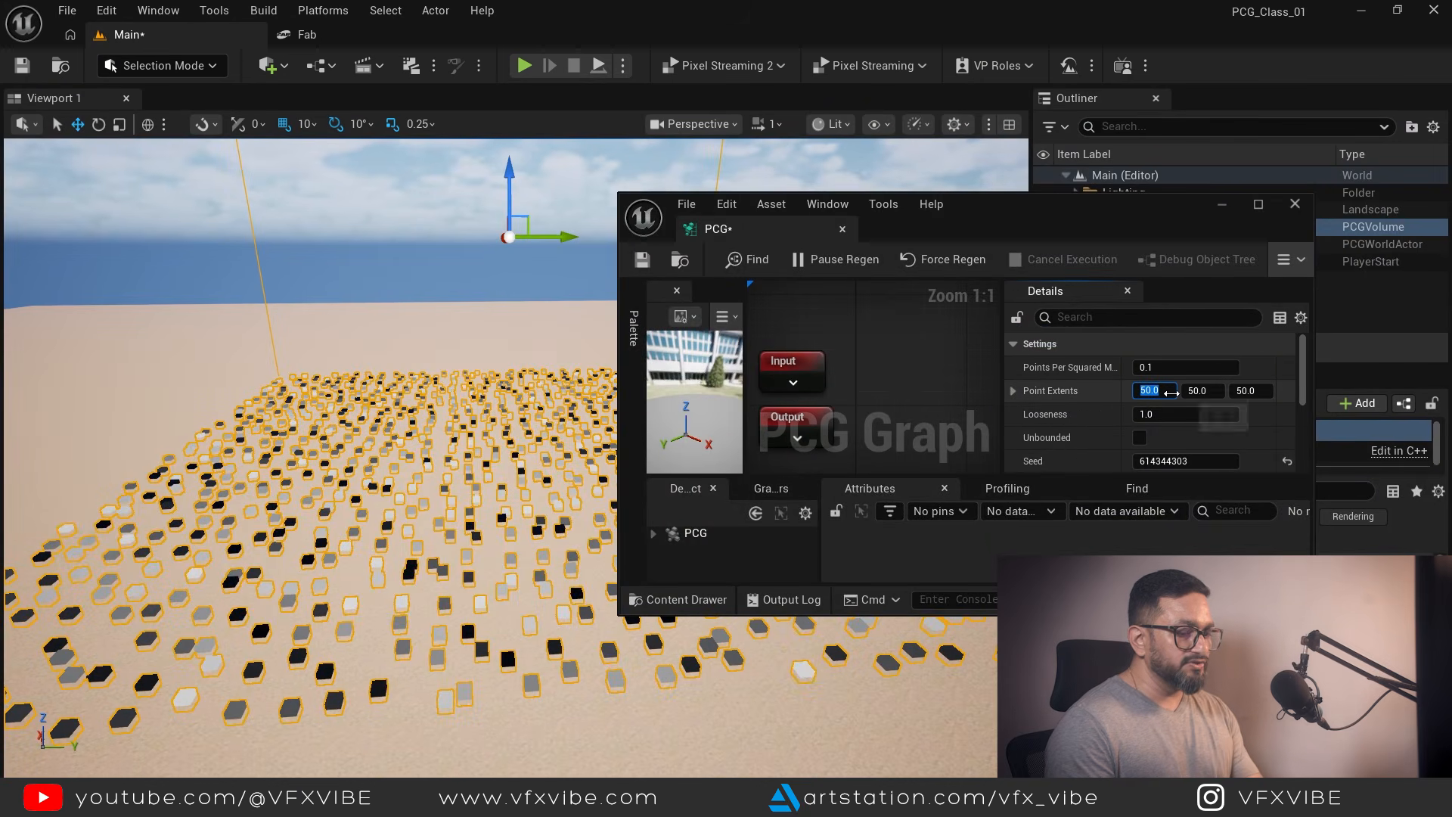
{"action": "type", "text": "100"}
{"action": "left_click", "coordinate": [1201, 390]}
{"action": "type", "text": "100"}
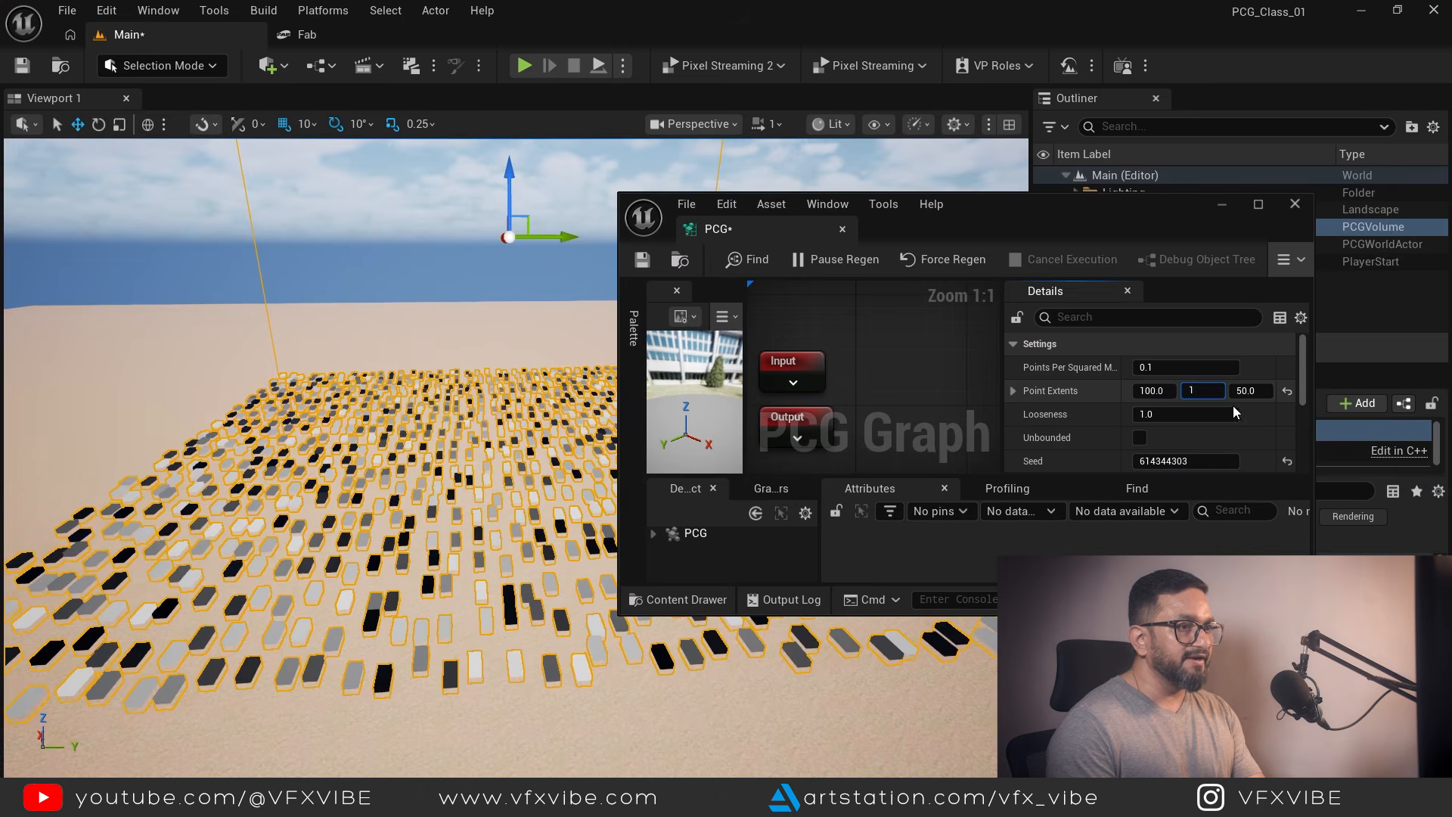
{"action": "key", "text": "Tab"}
{"action": "type", "text": "100"}
{"action": "key", "text": "Return"}
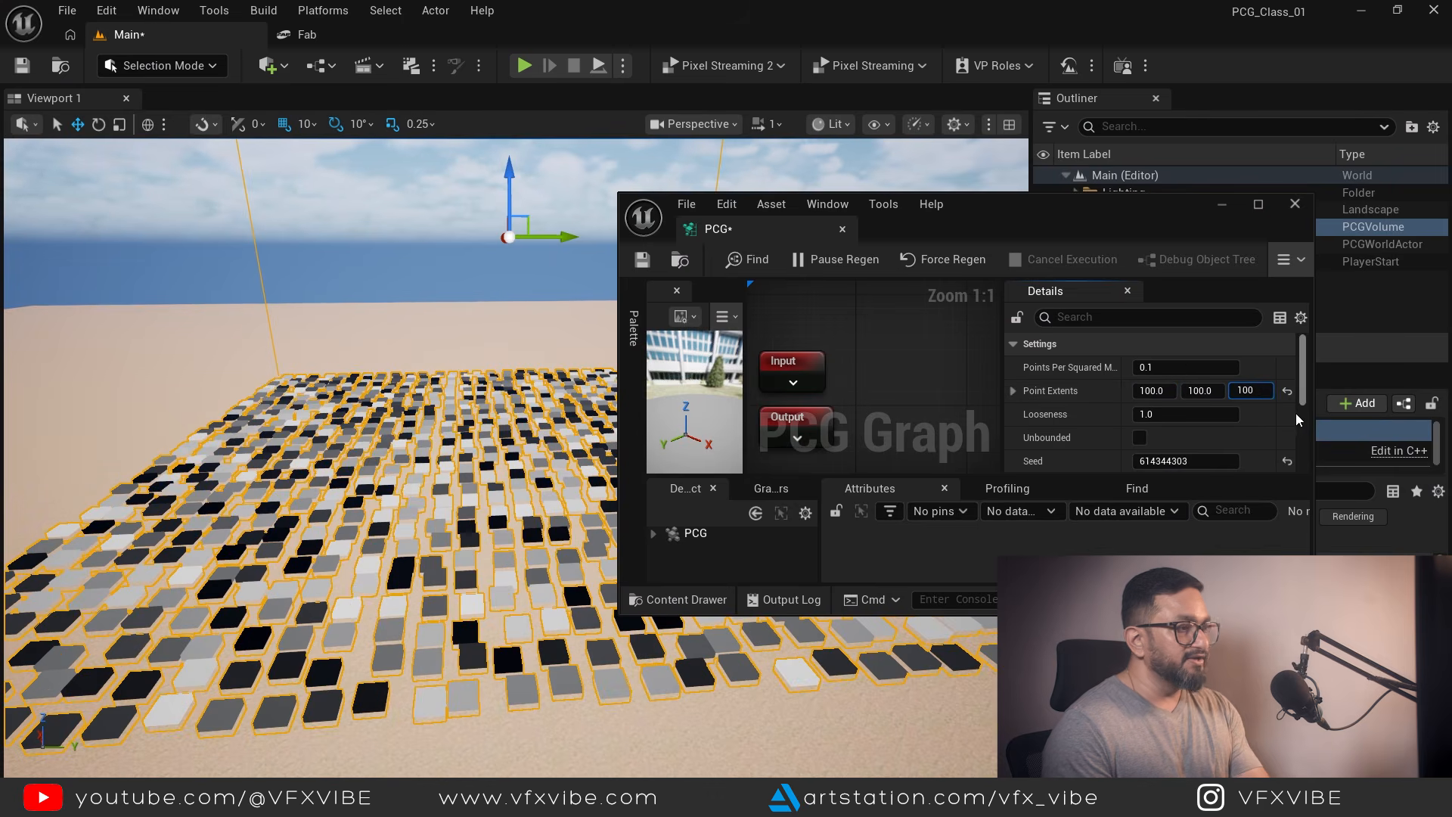
{"action": "right_click_drag", "start_coordinate": [466, 664], "coordinate": [360, 468]}
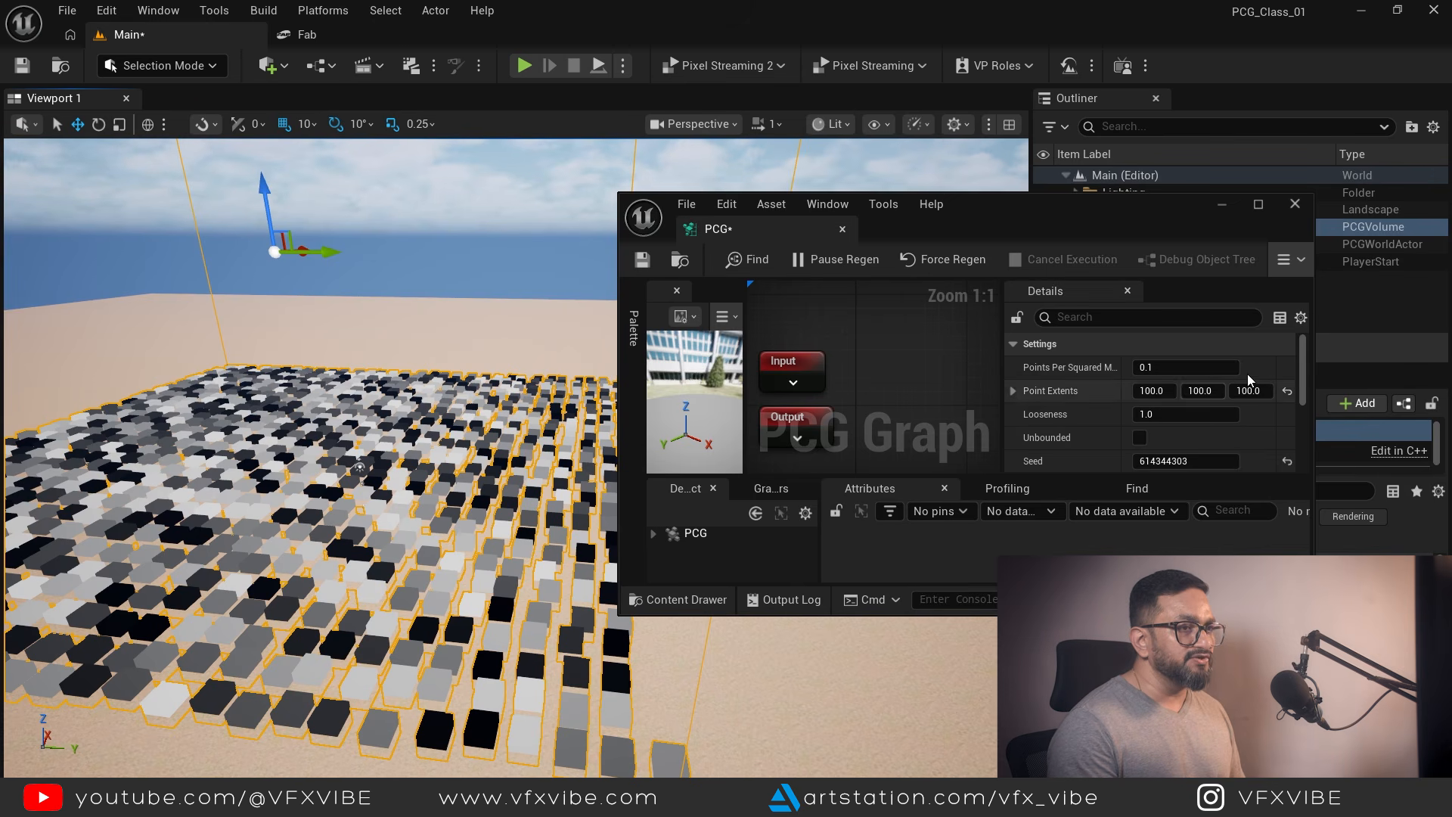
{"action": "left_click", "coordinate": [1288, 392]}
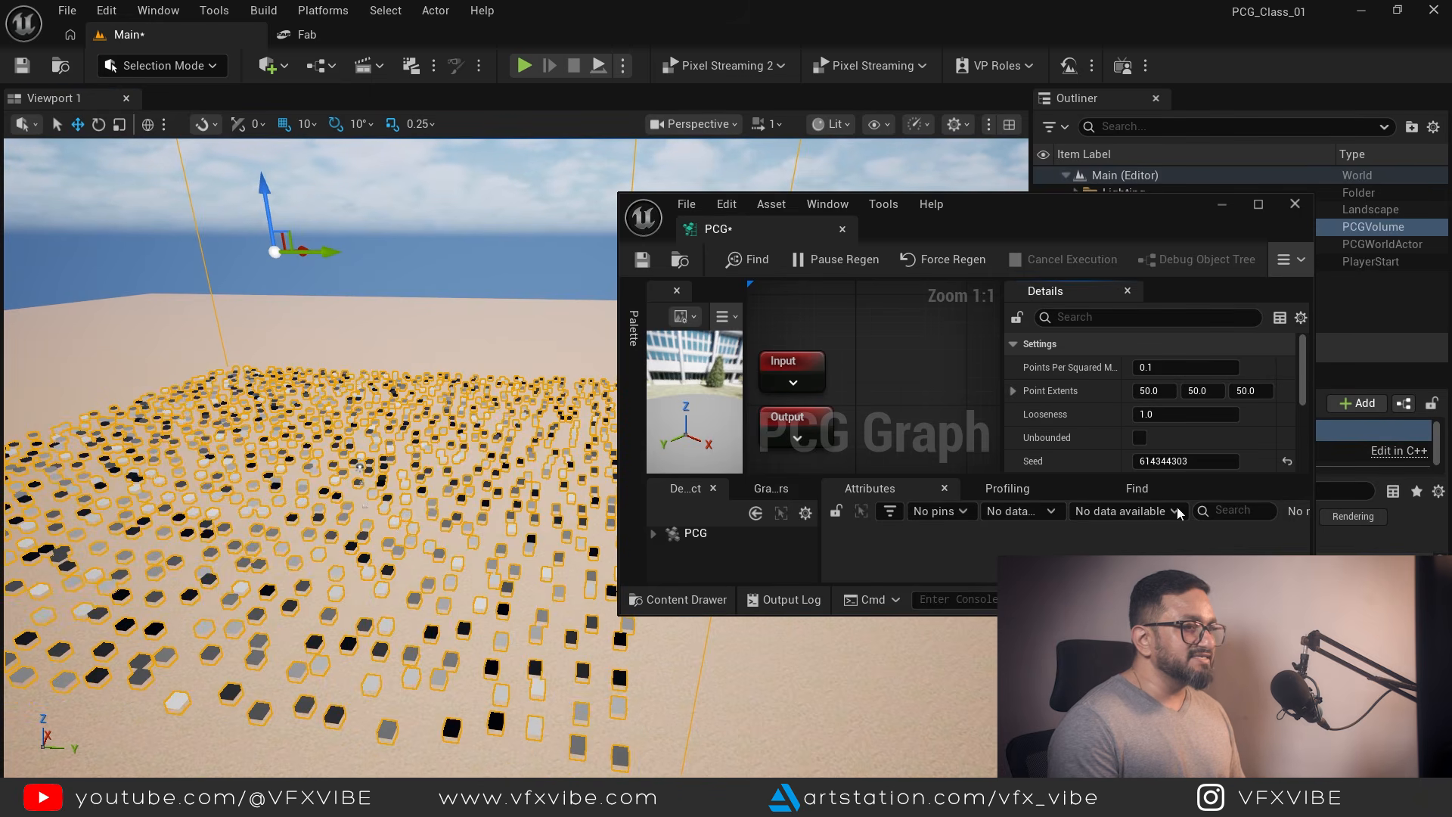
Change the Surface Sampler's Seed to 607445676, set its Looseness to 0 and view the point layout in the level.
{"action": "mouse_move", "coordinate": [1147, 460]}
{"action": "left_mouse_down"}
{"action": "mouse_move", "coordinate": [1223, 453]}
{"action": "mouse_move", "coordinate": [1173, 462]}
{"action": "left_mouse_up"}
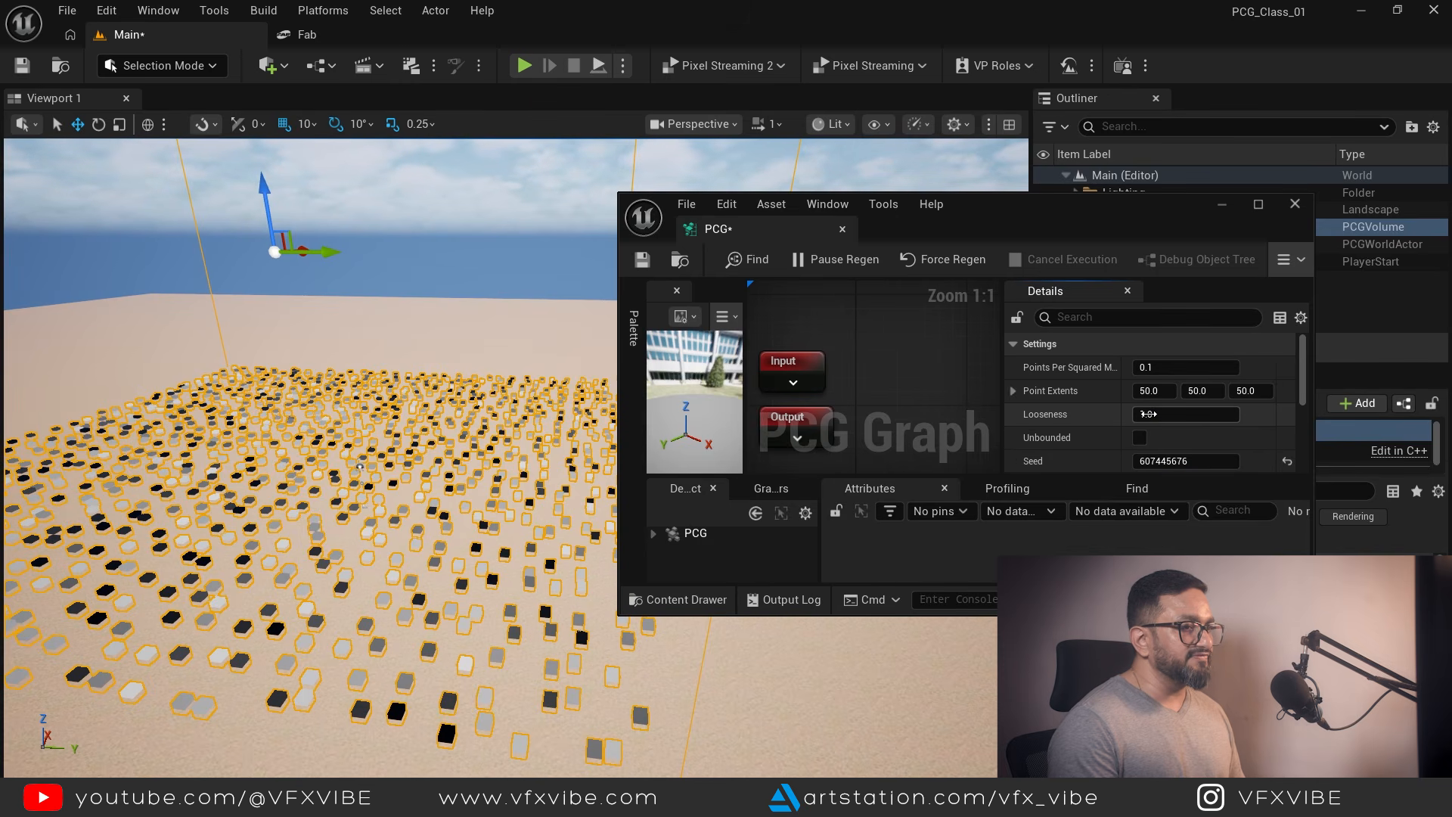
{"action": "type", "text": "0"}
{"action": "key", "text": "Return"}
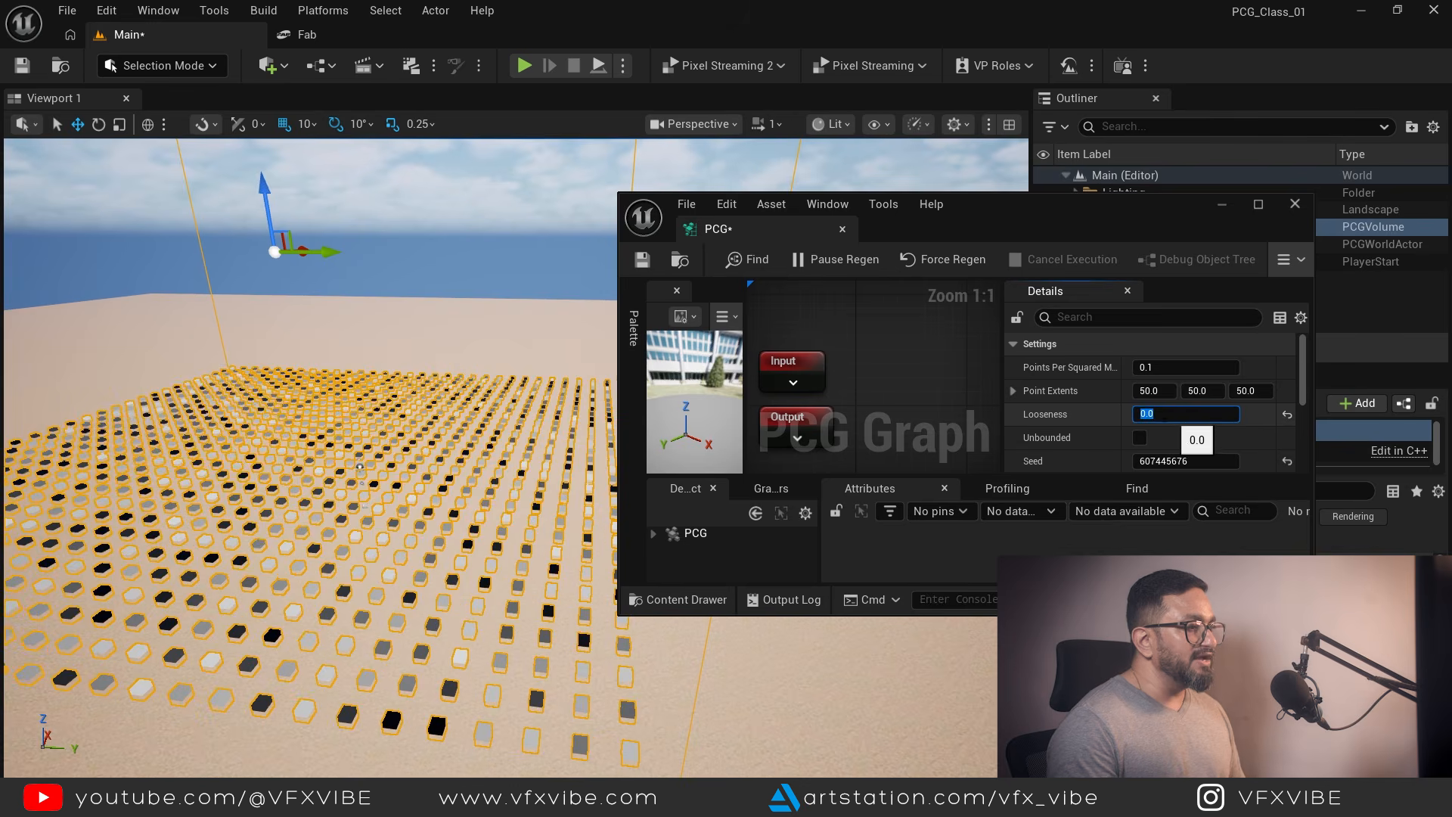
{"action": "right_click_drag", "start_coordinate": [377, 573], "coordinate": [333, 574]}
{"action": "right_click_drag", "start_coordinate": [583, 408], "coordinate": [484, 525]}
Try a Looseness of 10 on the Surface Sampler, and set it back to 1.0.
{"action": "left_click", "coordinate": [1172, 414]}
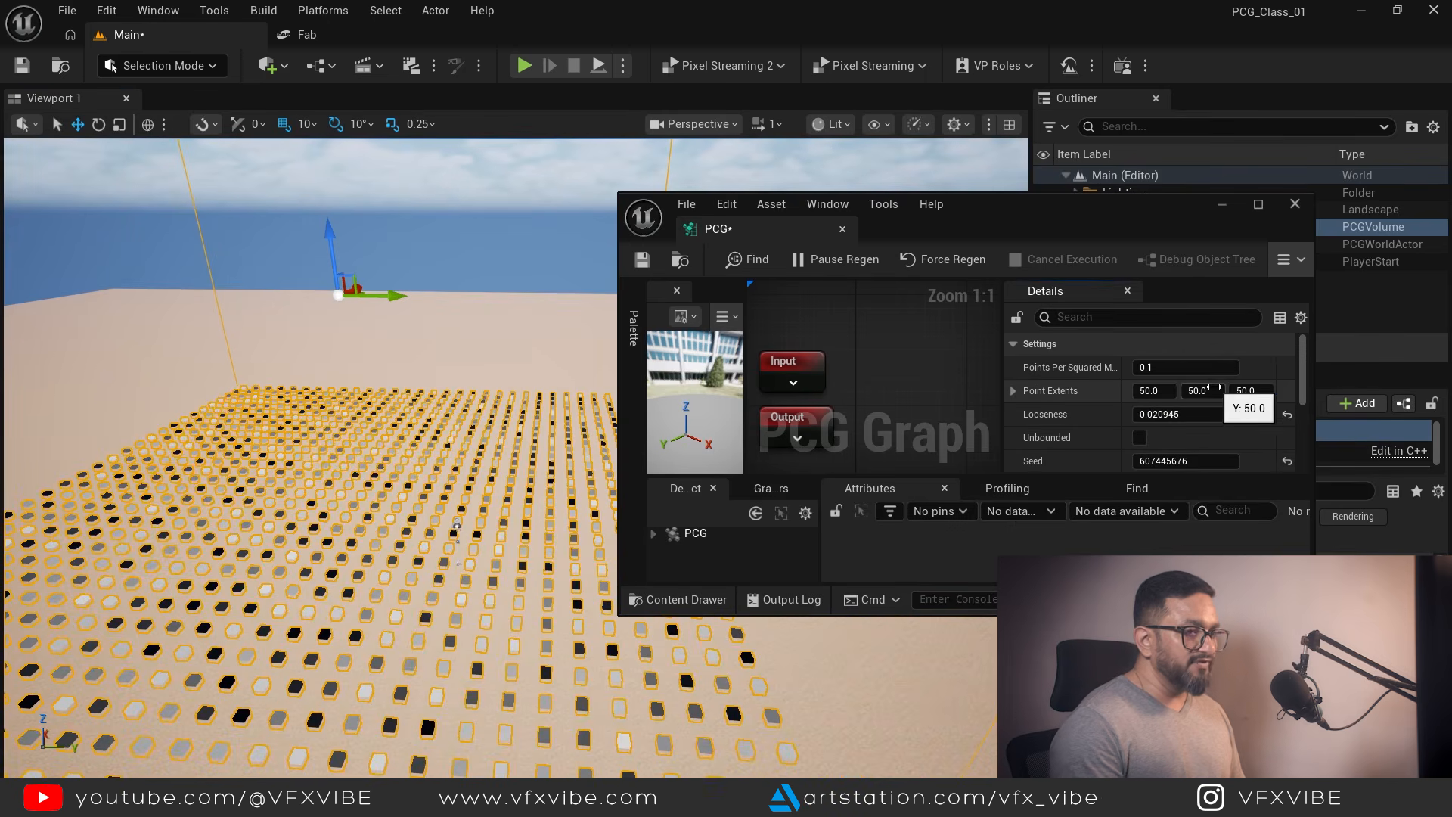
{"action": "type", "text": "1"}
{"action": "key", "text": "Return"}
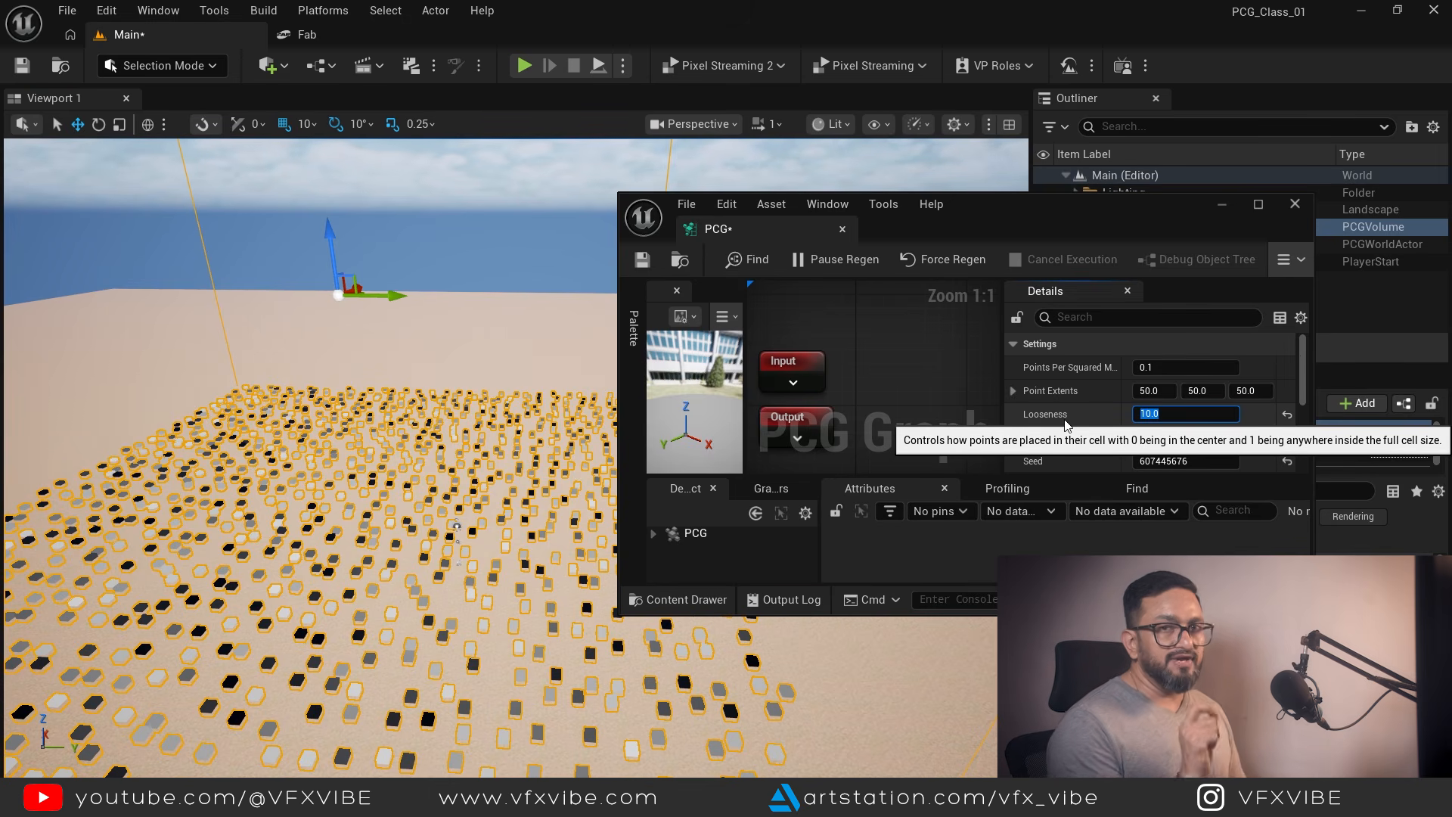
{"action": "type", "text": "1"}
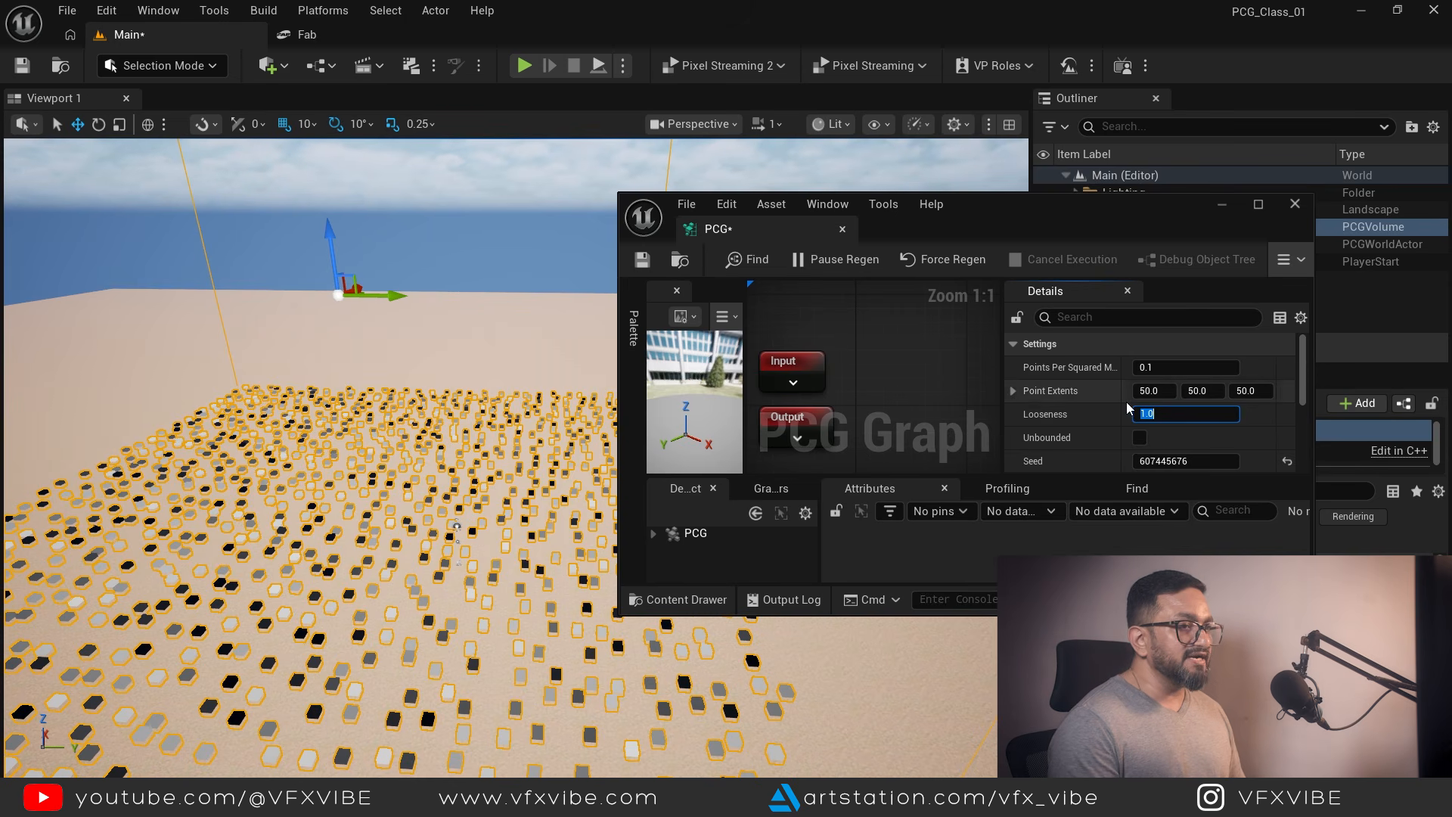
Set the Surface Sampler's Points Per Squared Meter to 0.05 and view the result in the level.
{"action": "left_click", "coordinate": [1148, 366]}
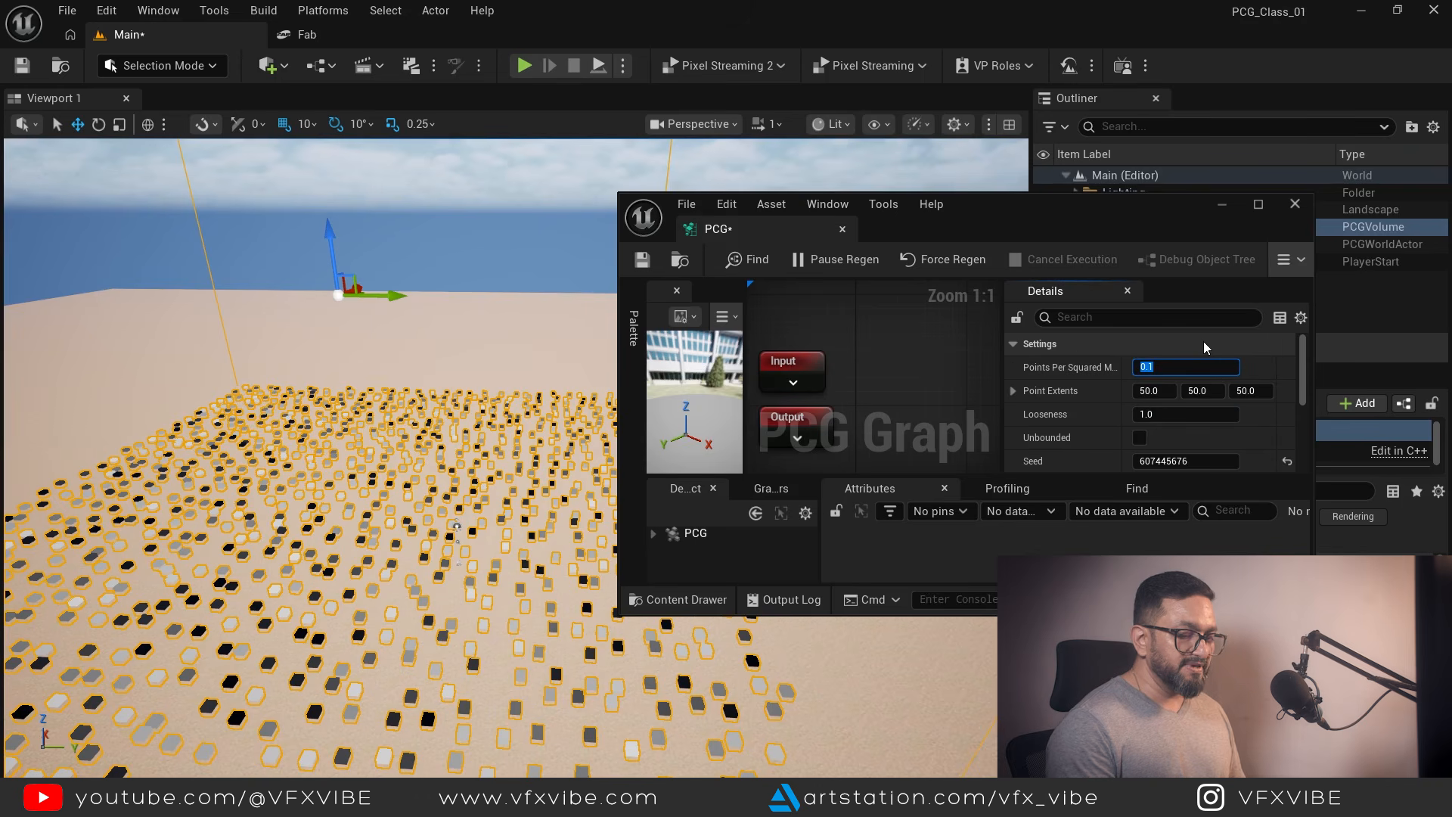
{"action": "type", "text": "0.05"}
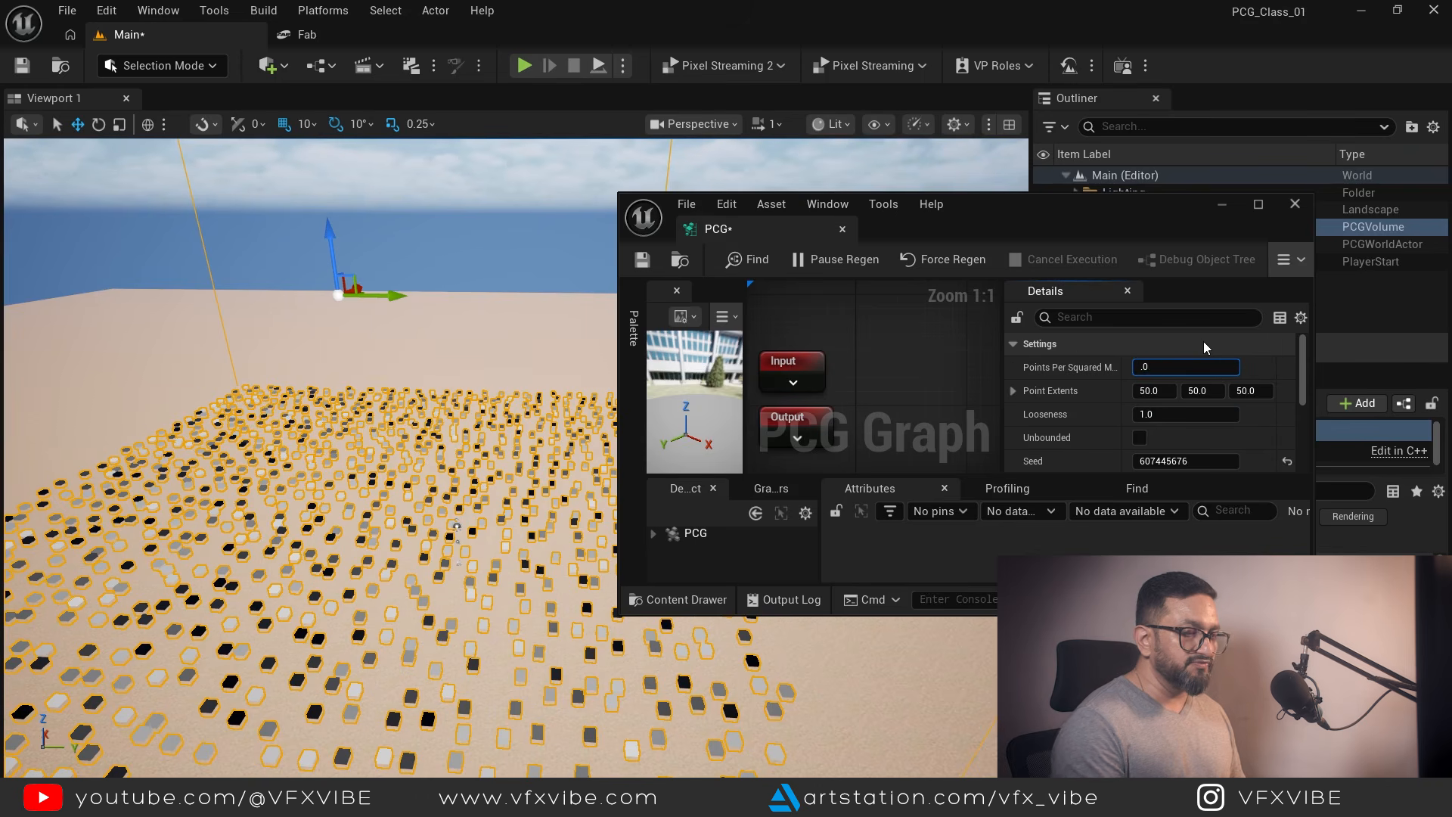
{"action": "key", "text": "Return"}
{"action": "right_click_drag", "start_coordinate": [530, 355], "coordinate": [456, 635]}
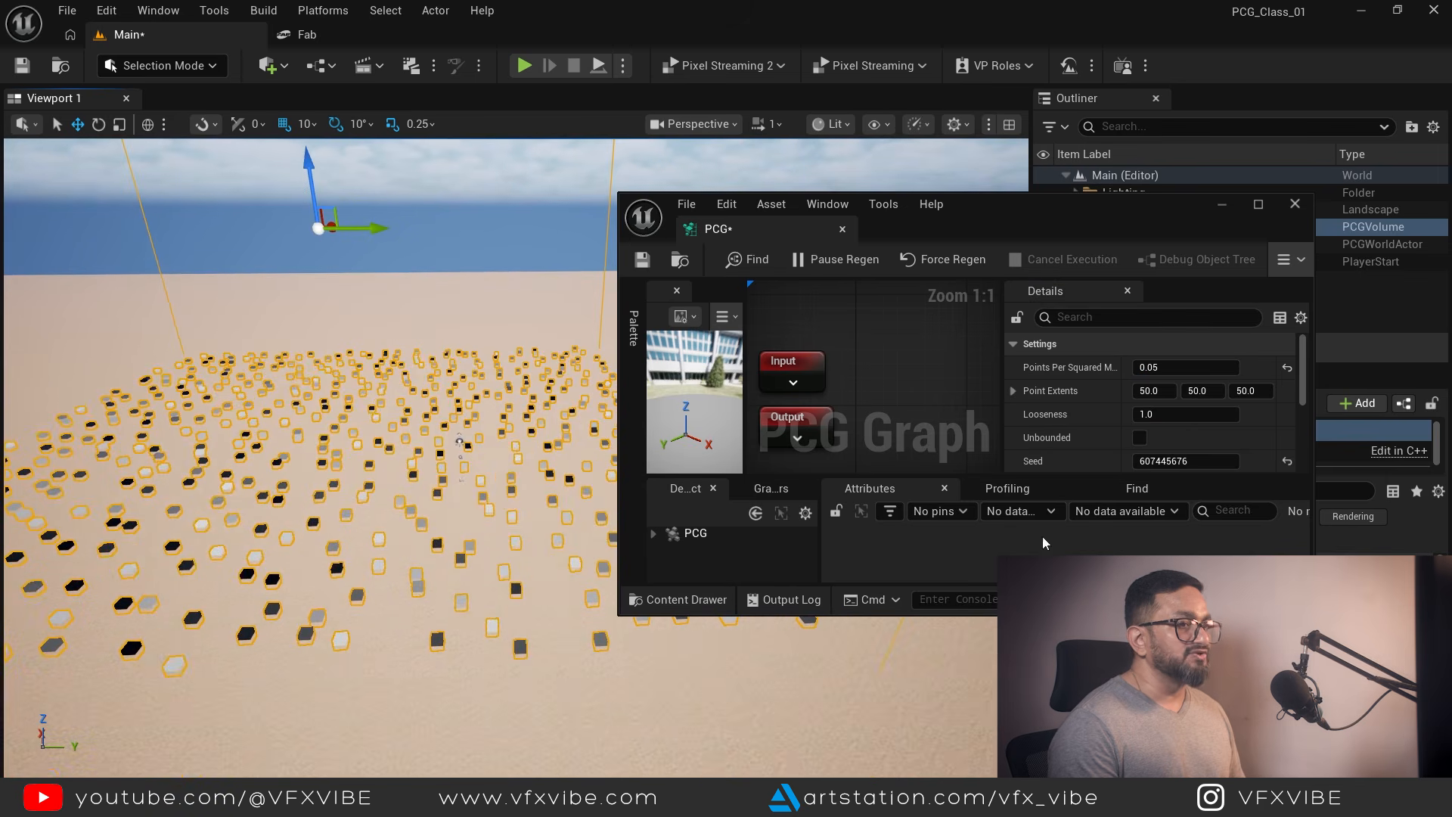
{"action": "scroll", "coordinate": [1088, 444], "scroll_direction": "down", "scroll_amount": 3}
{"action": "scroll", "coordinate": [1060, 391], "scroll_direction": "down", "scroll_amount": 2}
{"action": "scroll", "coordinate": [1061, 392], "scroll_direction": "up", "scroll_amount": 5}
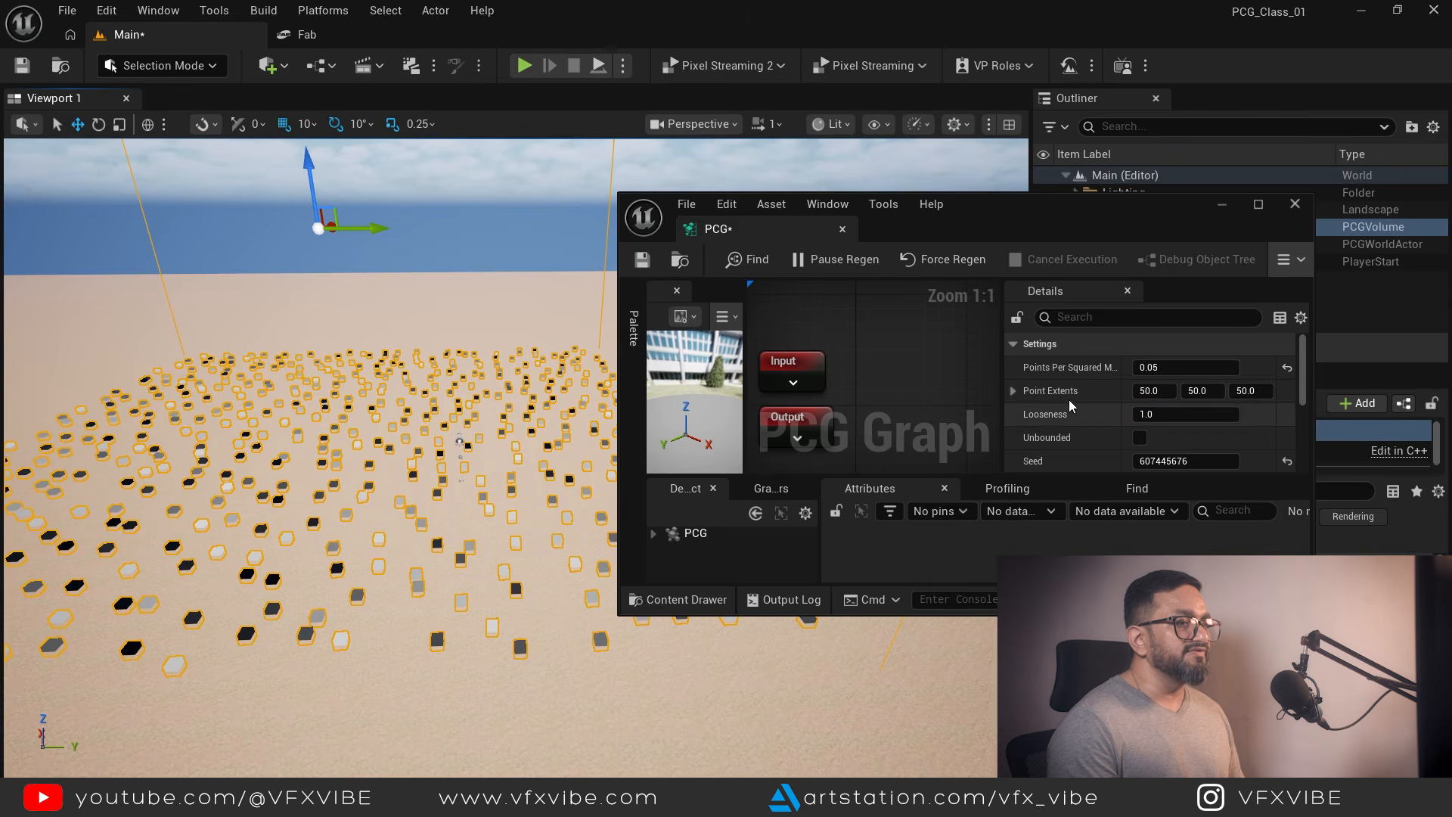
Try the Surface Sampler's Unbounded option, view the points across the landscape, and turn it off again.
{"action": "right_click_drag", "start_coordinate": [430, 463], "coordinate": [573, 236]}
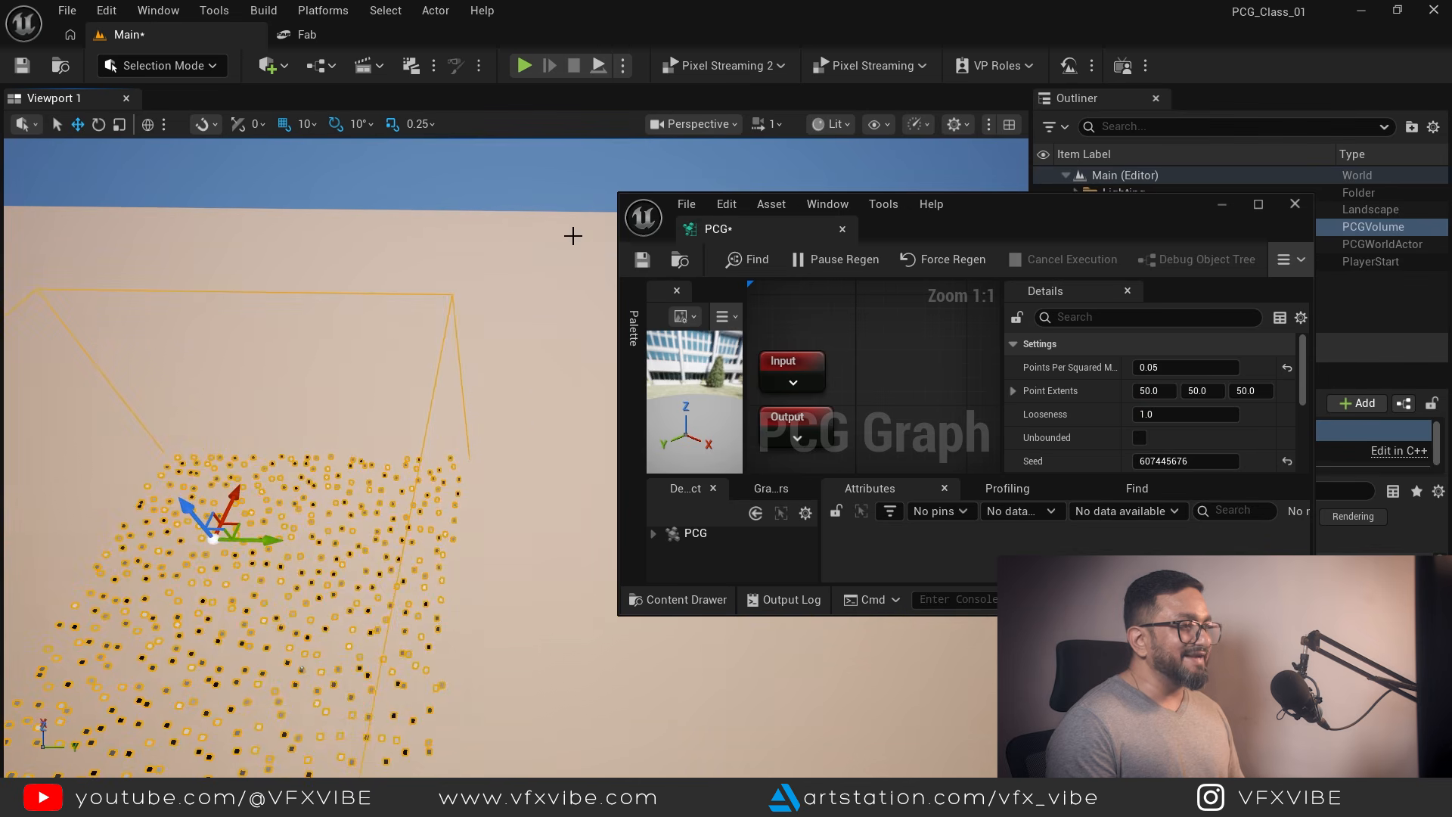
{"action": "left_click", "coordinate": [1140, 437]}
{"action": "right_click_drag", "start_coordinate": [425, 576], "coordinate": [398, 644]}
{"action": "scroll", "coordinate": [398, 644], "scroll_direction": "up", "scroll_amount": 4}
{"action": "scroll", "coordinate": [398, 644], "scroll_direction": "down", "scroll_amount": 3}
{"action": "left_click_drag", "start_coordinate": [397, 644], "coordinate": [484, 589], "text": "alt"}
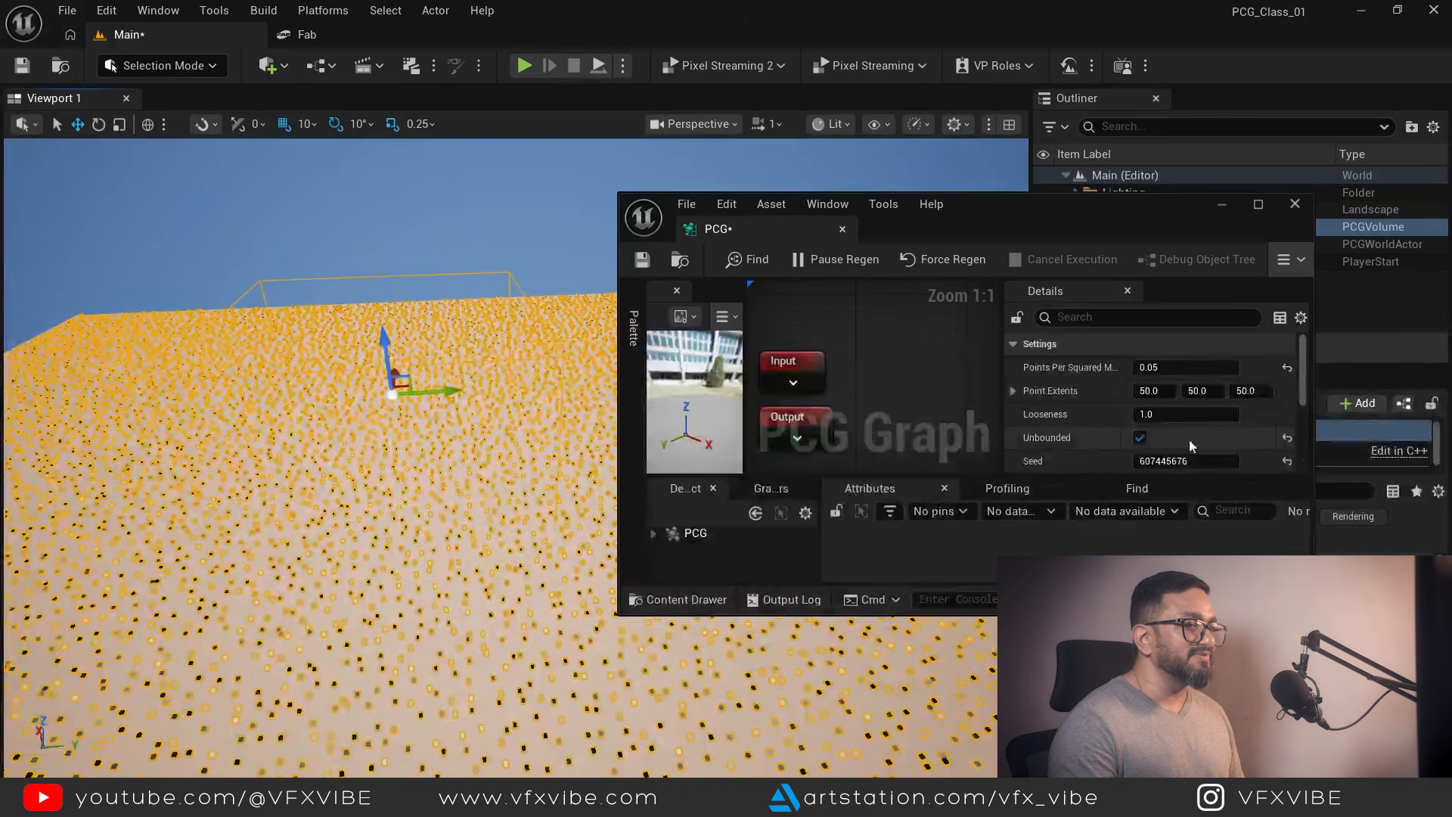
{"action": "left_click", "coordinate": [1139, 438]}
{"action": "left_click_drag", "start_coordinate": [446, 634], "coordinate": [363, 620], "text": "alt"}
{"action": "mouse_move", "coordinate": [509, 527]}
{"action": "right_mouse_down"}
{"action": "mouse_move", "coordinate": [515, 567]}
{"action": "mouse_move", "coordinate": [574, 575]}
{"action": "mouse_move", "coordinate": [508, 528]}
{"action": "right_mouse_up"}
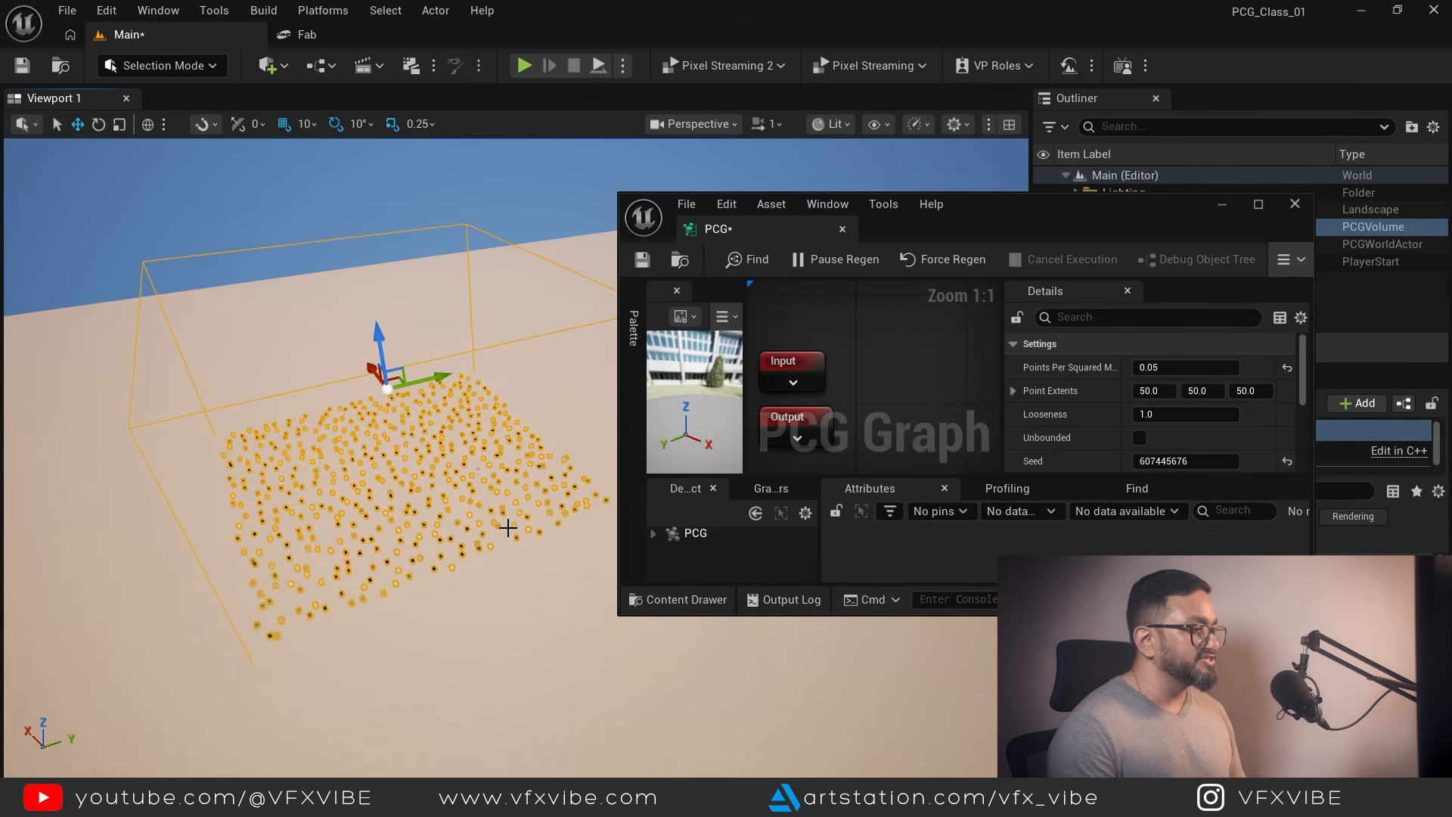
Dock the PCG graph editor back as a tab and inspect the Surface Sampler's point attributes through the bounds columns.
{"action": "left_click_drag", "start_coordinate": [679, 217], "coordinate": [522, 34]}
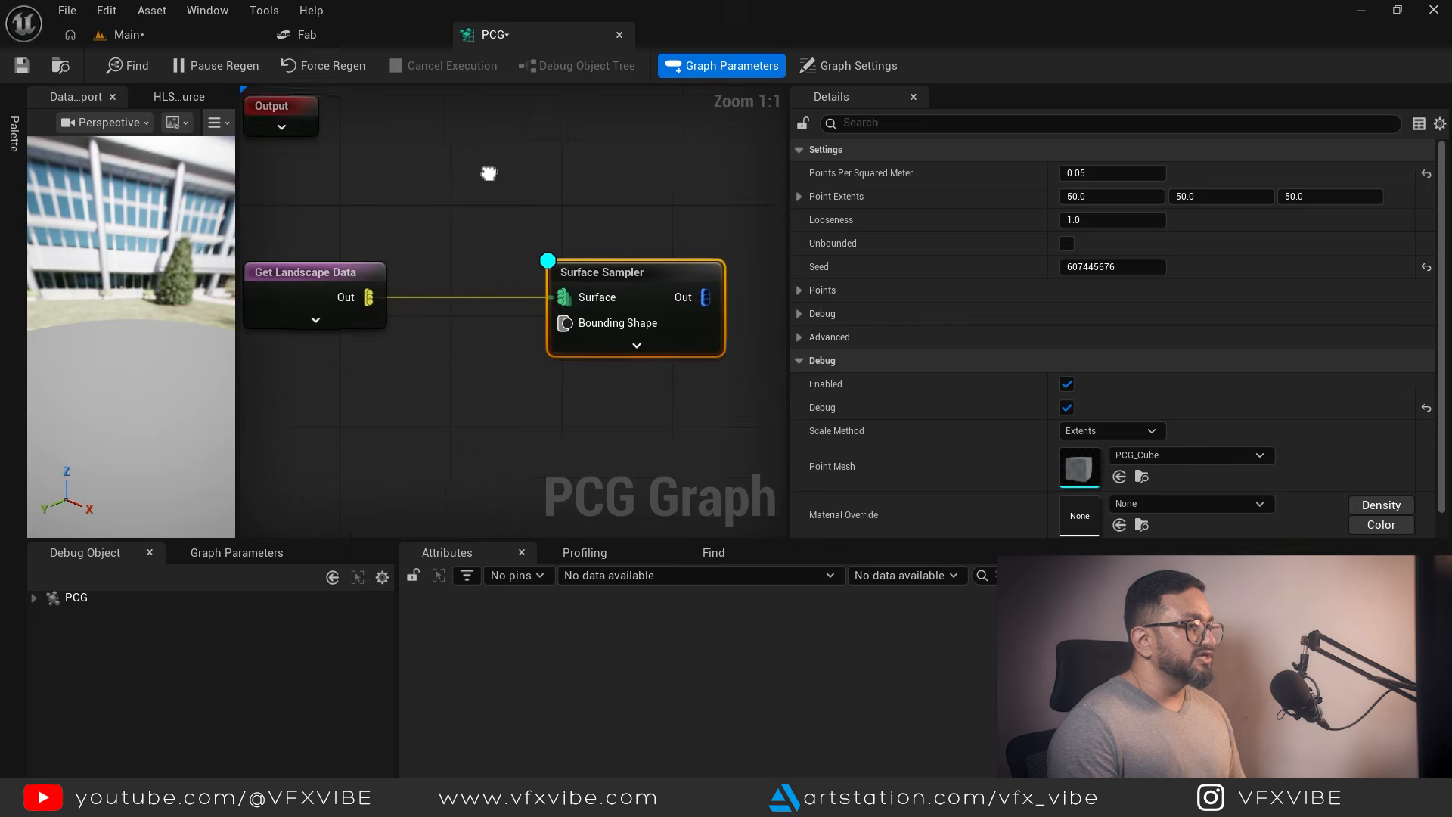
{"action": "left_click", "coordinate": [590, 317]}
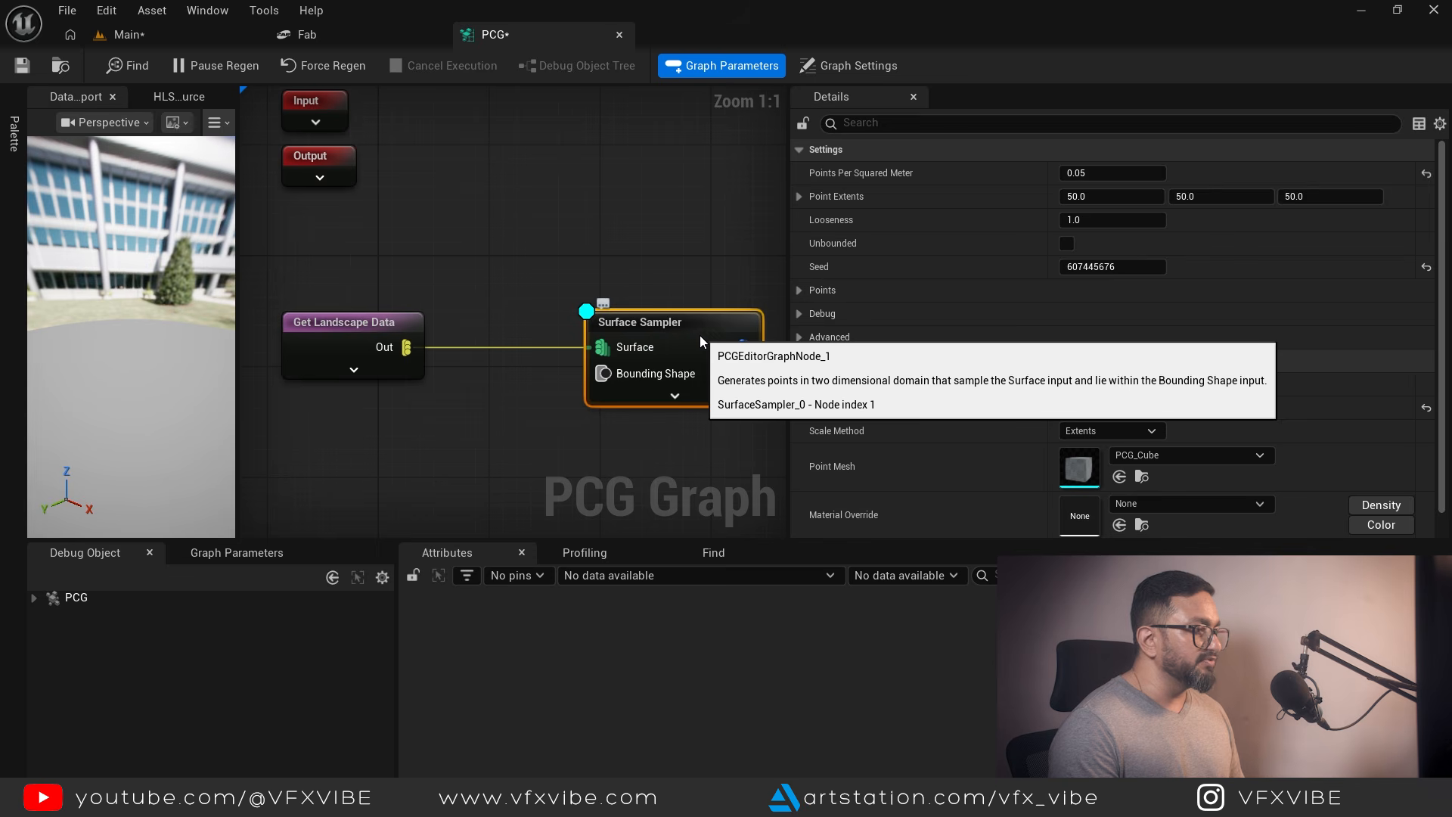
{"action": "key", "text": "a"}
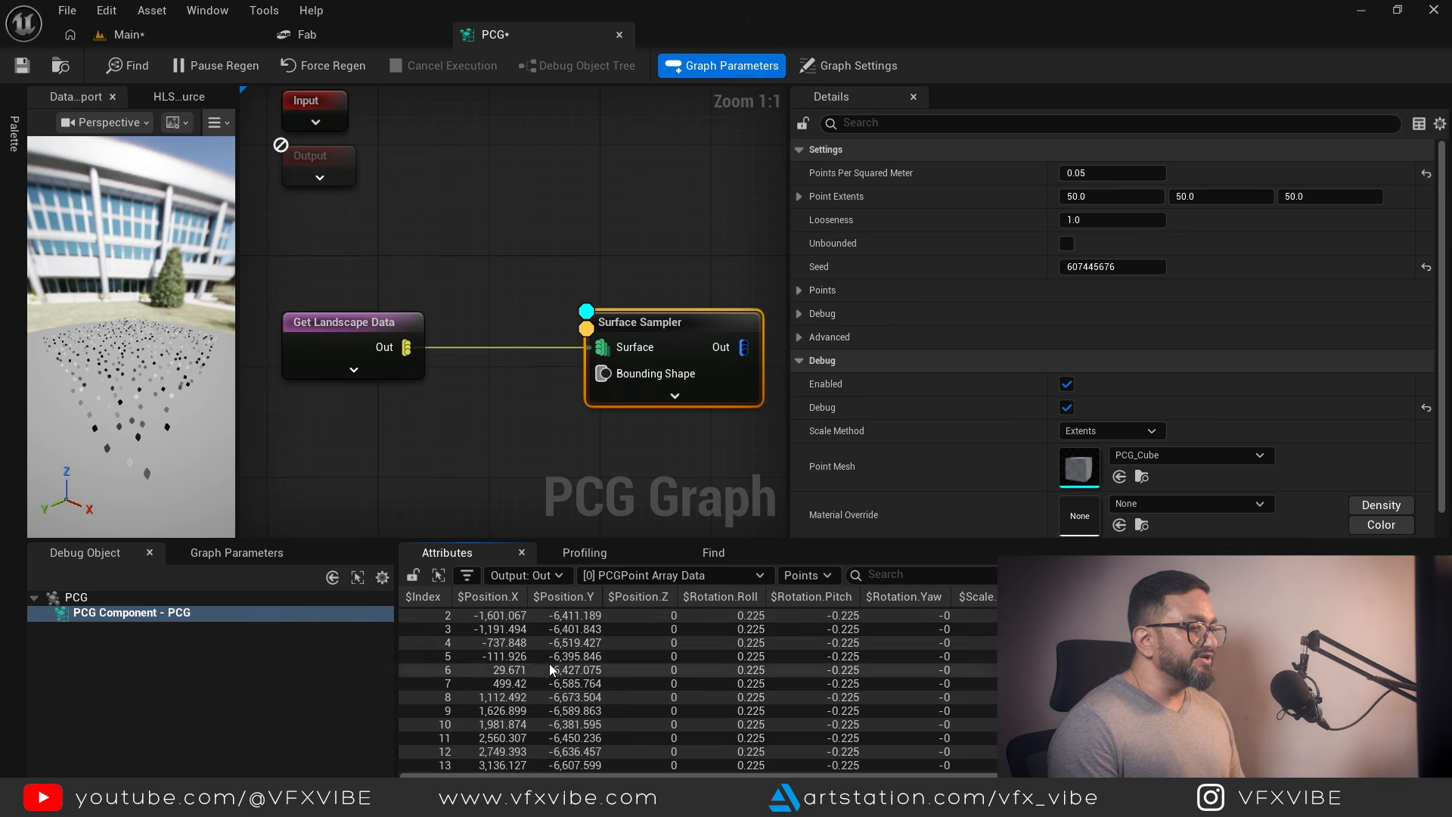
{"action": "scroll", "coordinate": [549, 664], "scroll_direction": "down", "scroll_amount": 3}
{"action": "scroll", "coordinate": [556, 643], "scroll_direction": "up", "scroll_amount": 3}
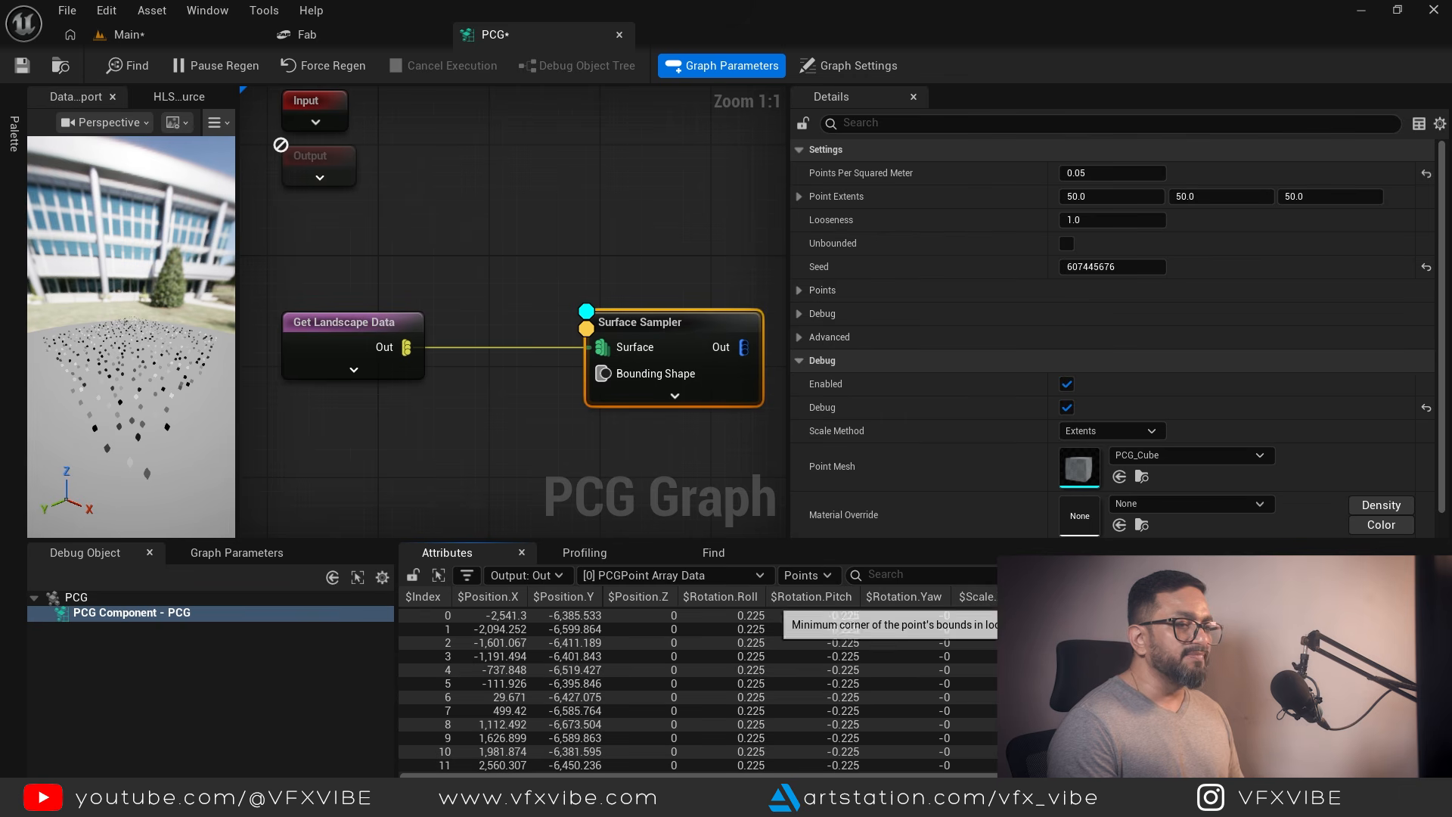
{"action": "left_click_drag", "start_coordinate": [575, 774], "coordinate": [988, 774]}
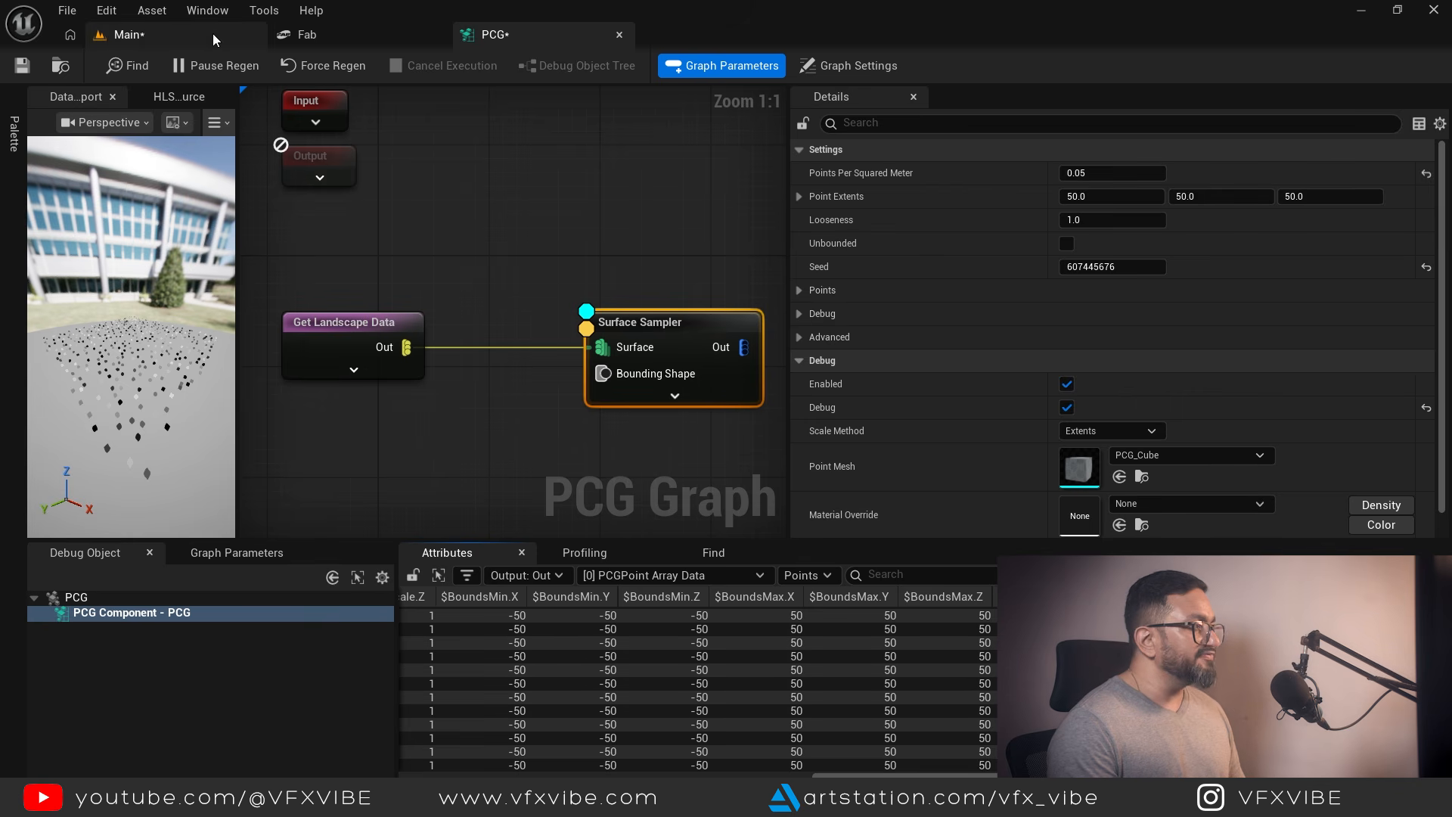
Raise the Main level viewport's camera speed to 5.4 and return to the PCG graph.
{"action": "left_click", "coordinate": [139, 35]}
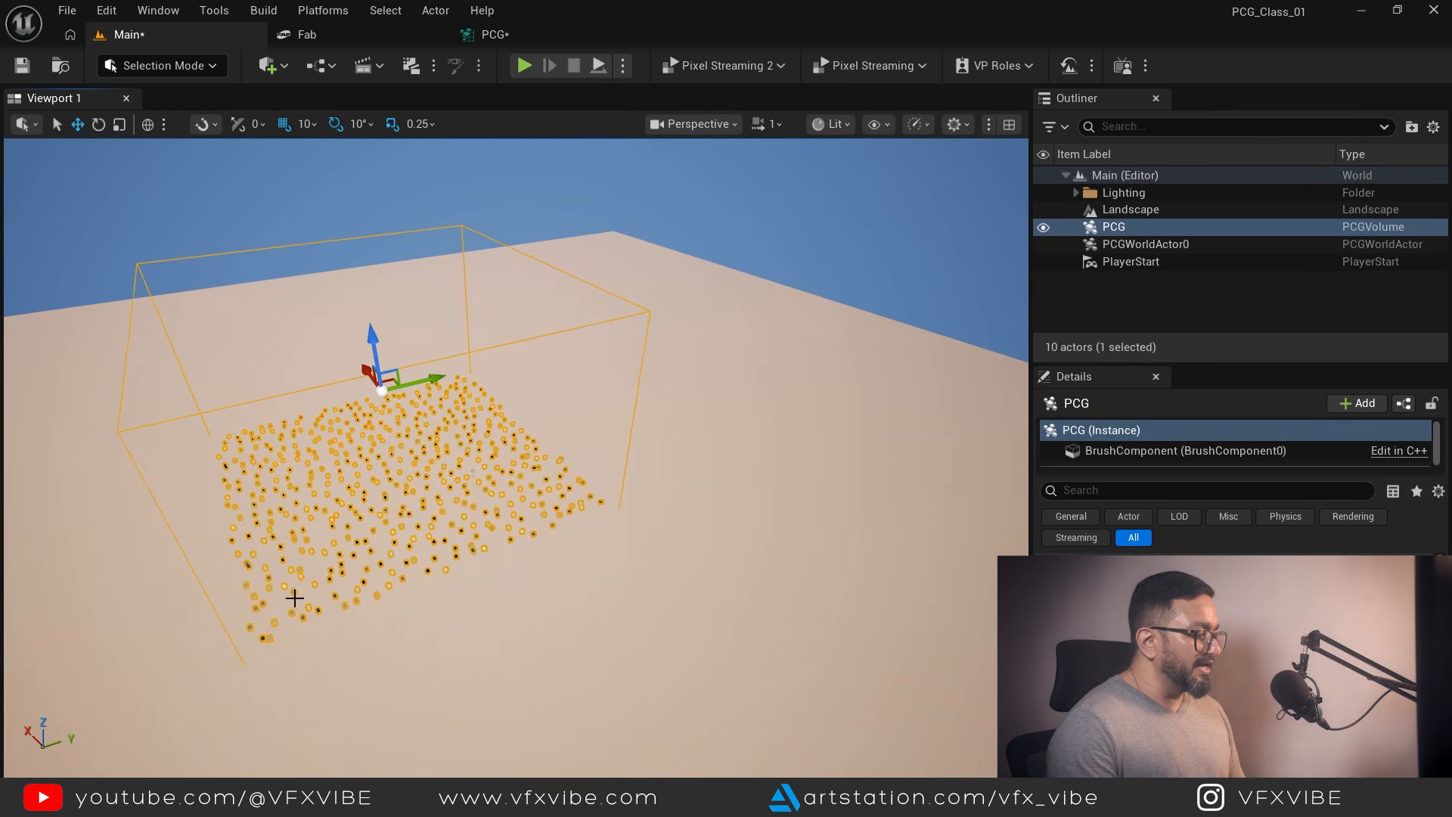
{"action": "right_click_drag", "start_coordinate": [356, 499], "coordinate": [425, 465]}
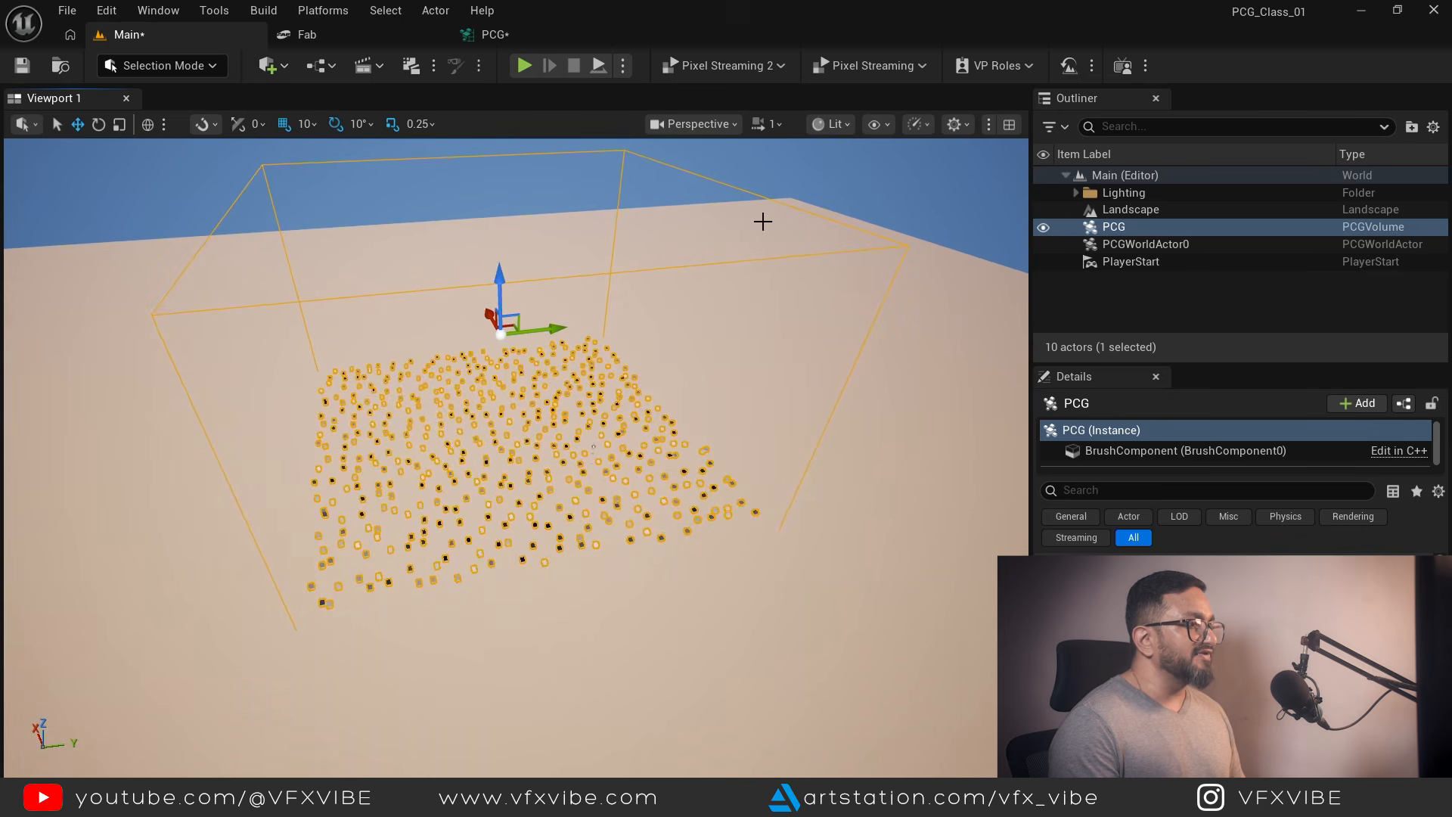
{"action": "left_click", "coordinate": [781, 128]}
{"action": "left_click_drag", "start_coordinate": [612, 174], "coordinate": [668, 174]}
{"action": "left_click", "coordinate": [595, 31]}
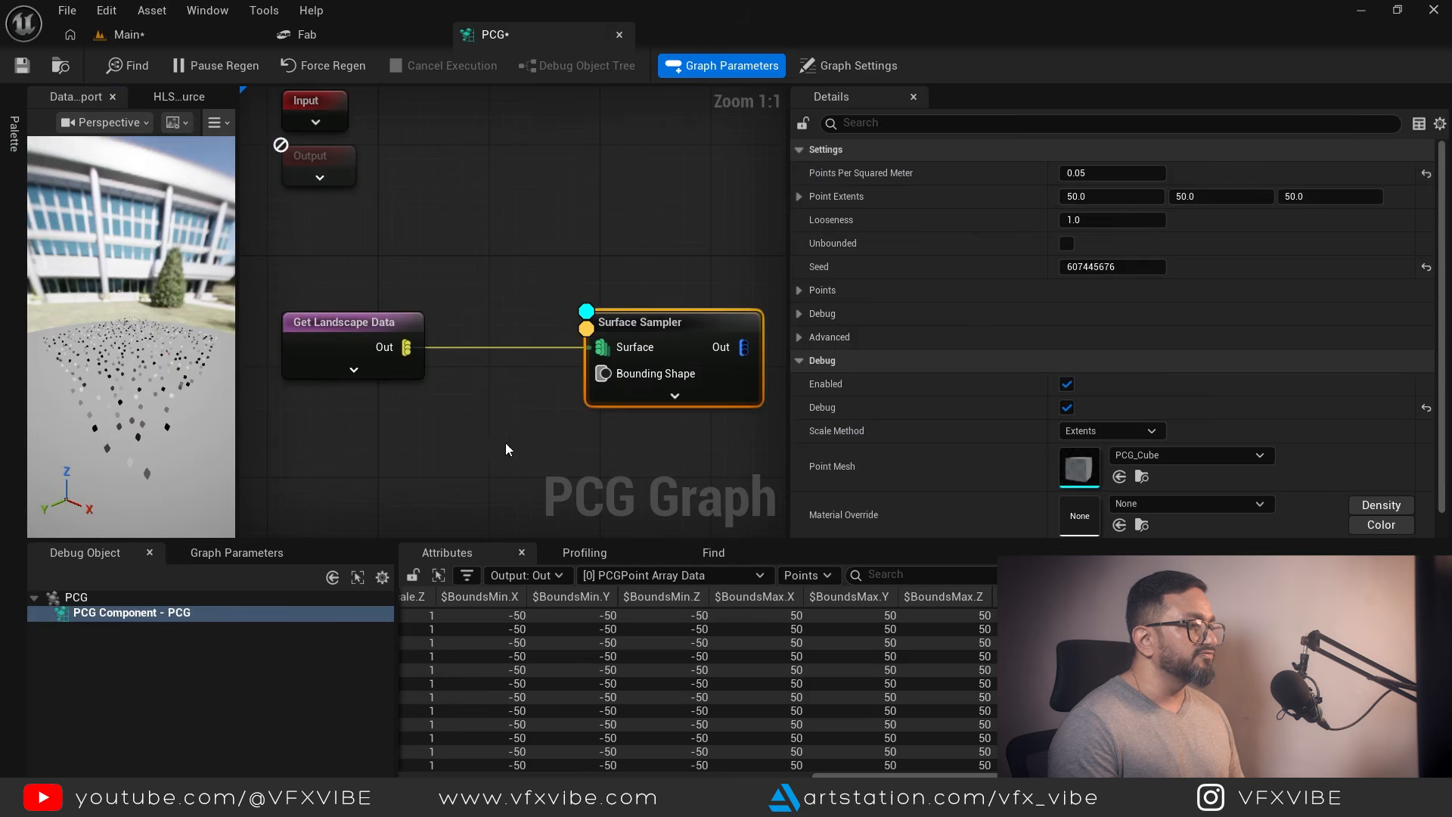
Examine the Surface Sampler's debug points in the Main level, both close up and with the whole PCG volume in view.
{"action": "left_click", "coordinate": [206, 35]}
{"action": "right_click_drag", "start_coordinate": [423, 318], "coordinate": [423, 424]}
{"action": "key", "text": "w"}
{"action": "mouse_move", "coordinate": [605, 545]}
{"action": "right_mouse_down"}
{"action": "mouse_move", "coordinate": [605, 439]}
{"action": "mouse_move", "coordinate": [605, 545]}
{"action": "right_mouse_up"}
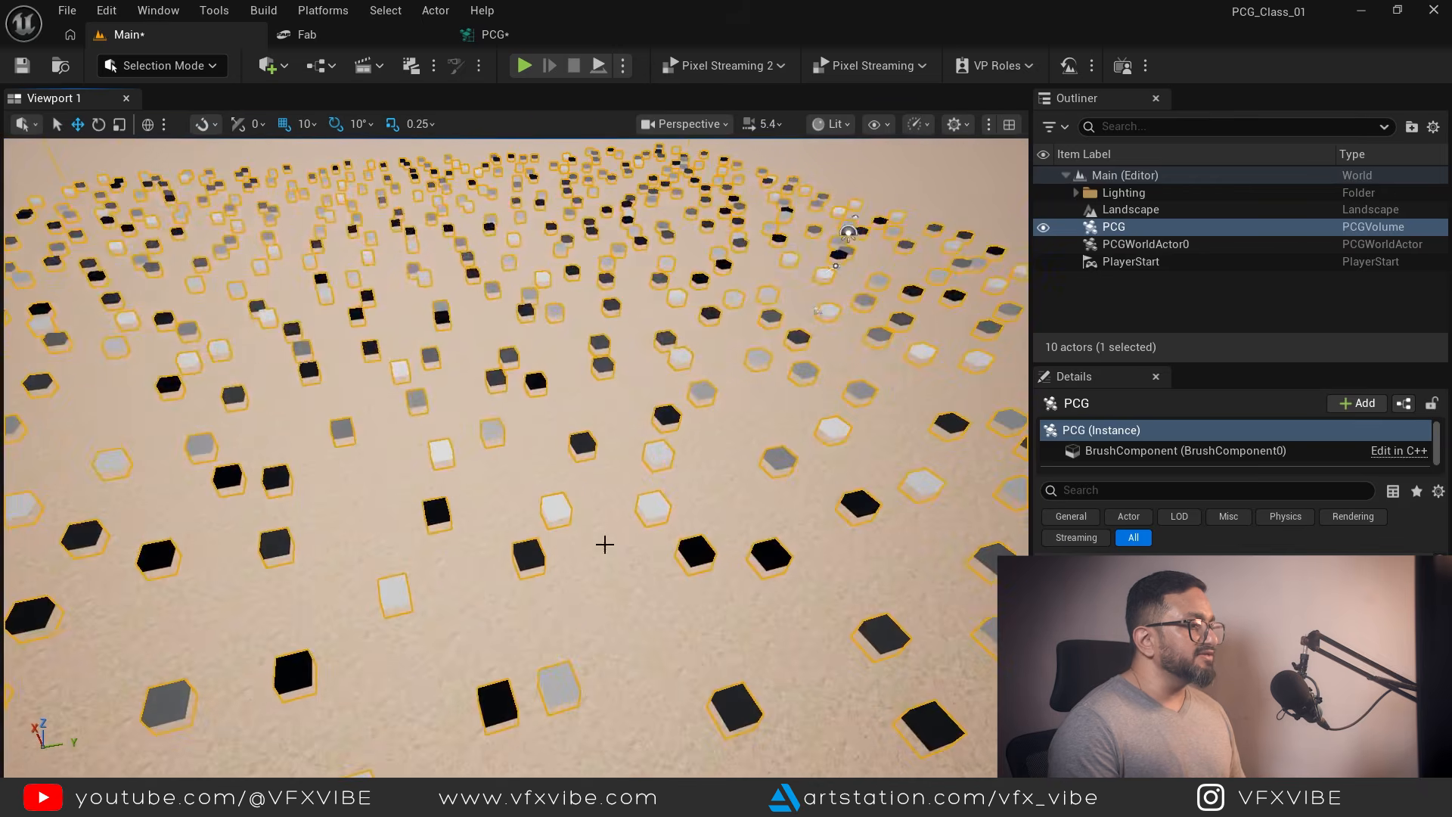
{"action": "left_click", "coordinate": [493, 34]}
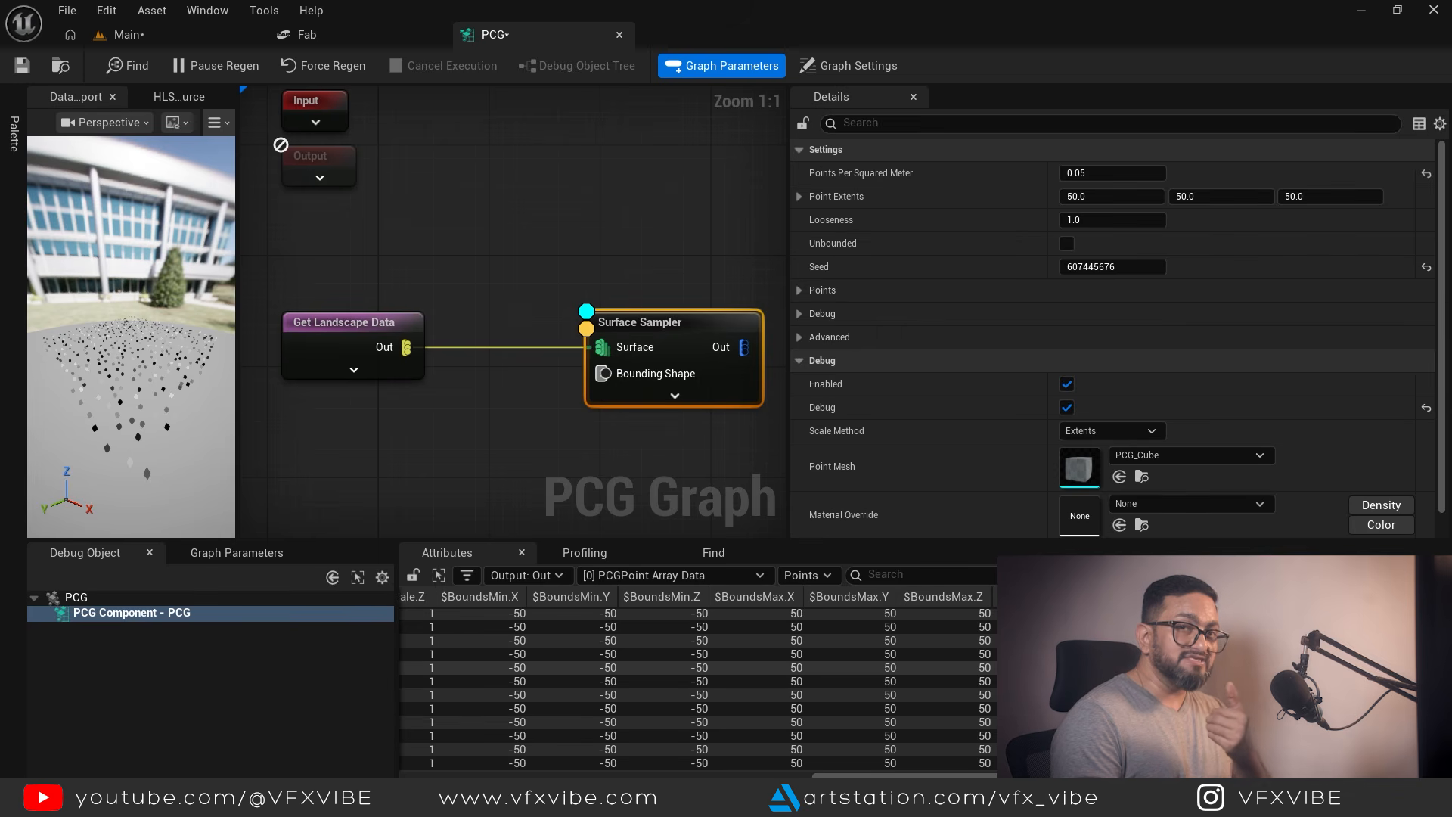
{"action": "left_click", "coordinate": [119, 34]}
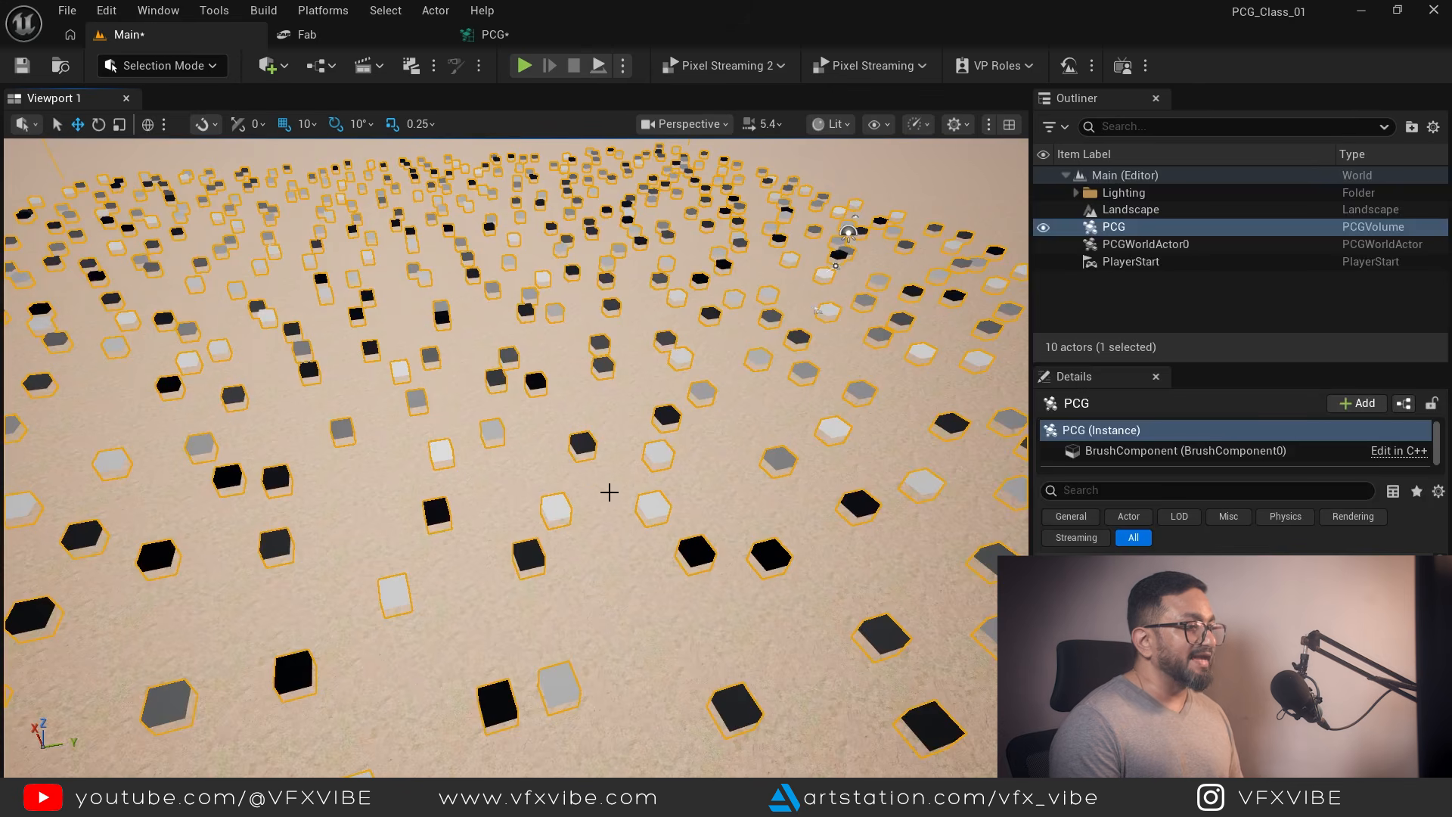
{"action": "key", "text": "s"}
{"action": "right_click_drag", "start_coordinate": [658, 537], "coordinate": [657, 538]}
{"action": "key", "text": "w"}
{"action": "key", "text": "e"}
{"action": "key", "text": "s"}
{"action": "right_click_drag", "start_coordinate": [460, 590], "coordinate": [459, 589]}
{"action": "key", "text": "a"}
{"action": "key", "text": "w"}
{"action": "key", "text": "s"}
{"action": "right_click_drag", "start_coordinate": [583, 593], "coordinate": [583, 593]}
{"action": "key", "text": "s"}
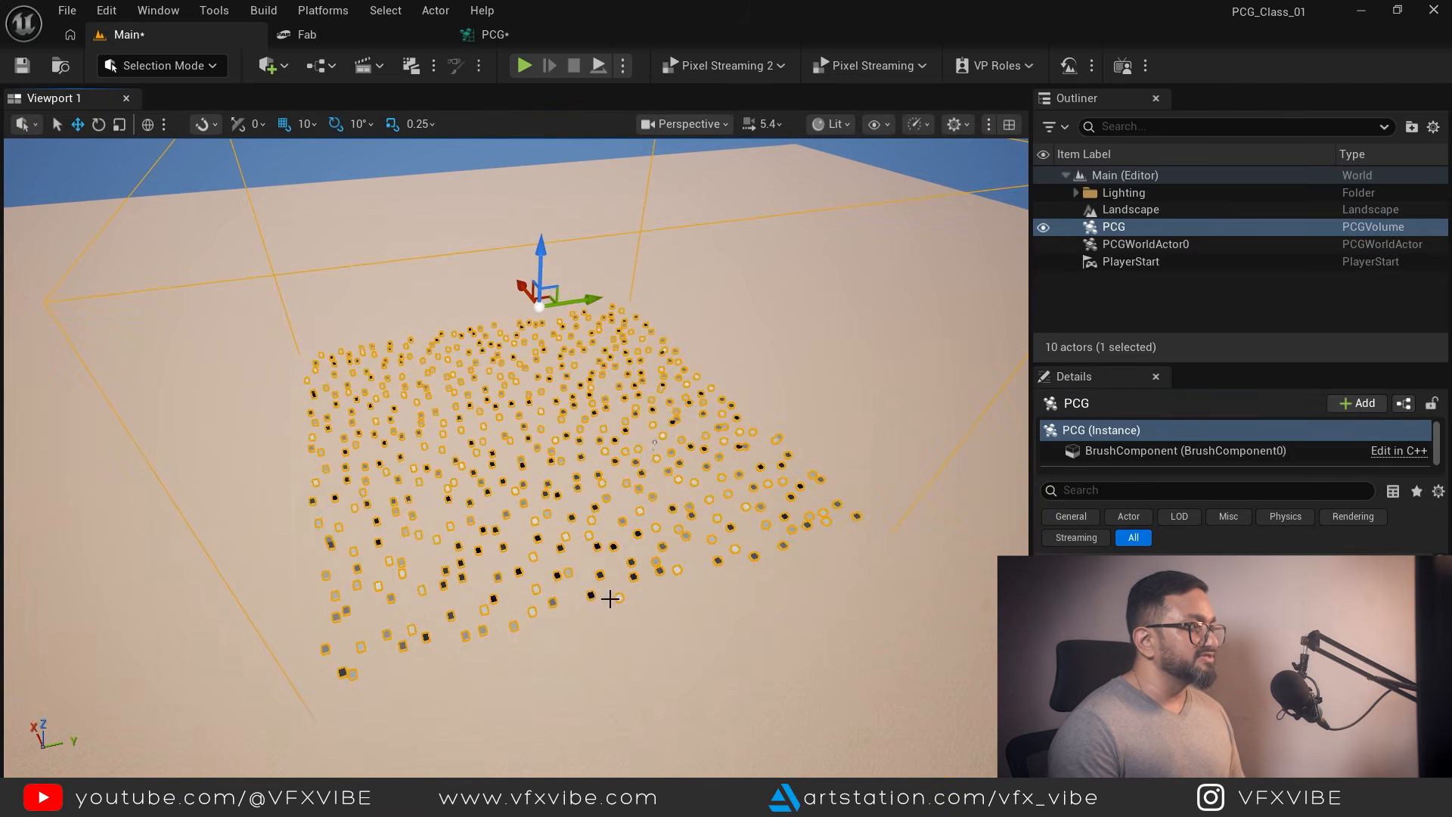
Review the Surface Sampler's point attributes back to the position columns and examine the debug points in the Main level.
{"action": "left_click", "coordinate": [493, 34]}
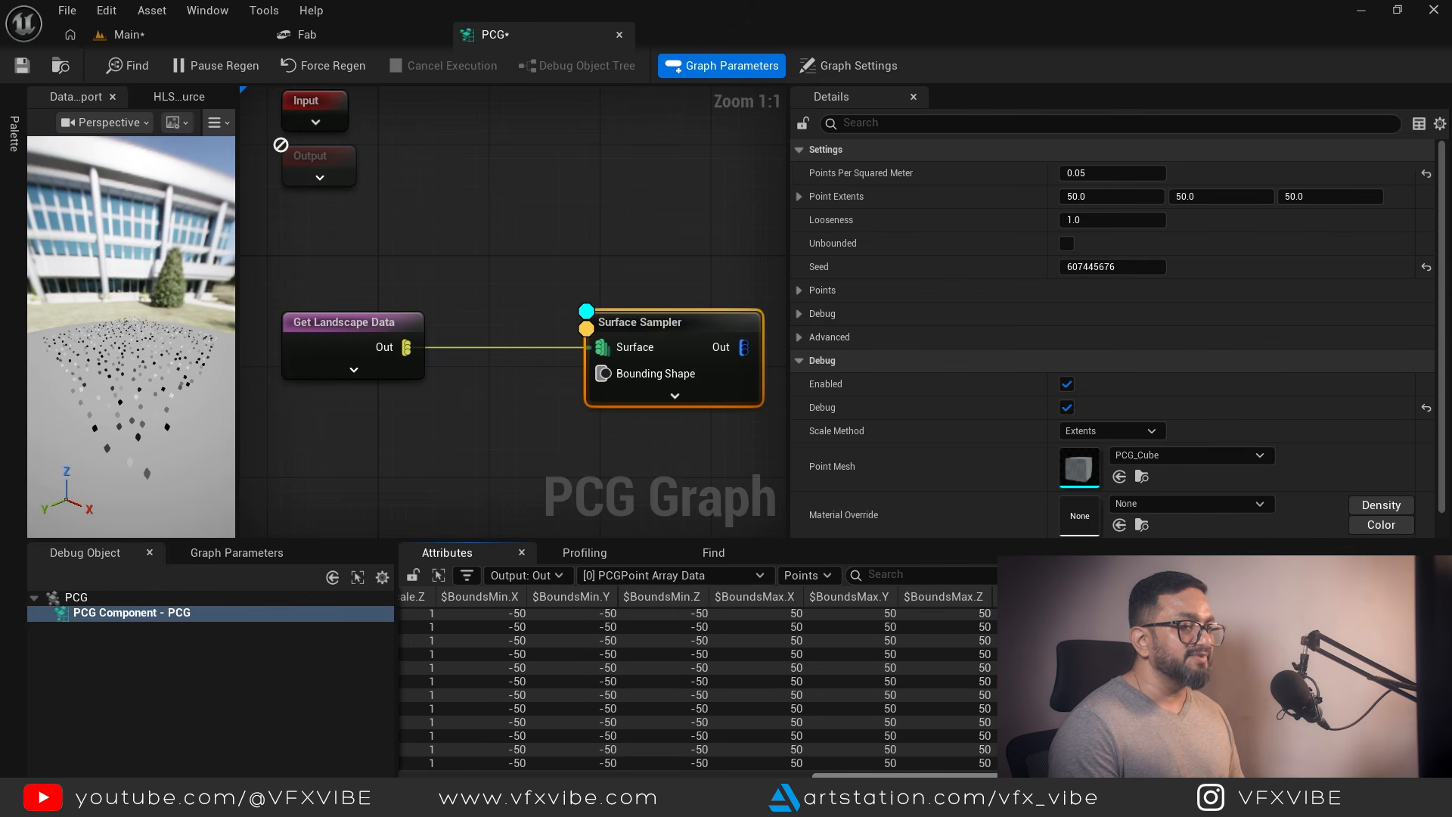
{"action": "scroll", "coordinate": [796, 741], "scroll_direction": "left", "scroll_amount": 10, "text": "shift"}
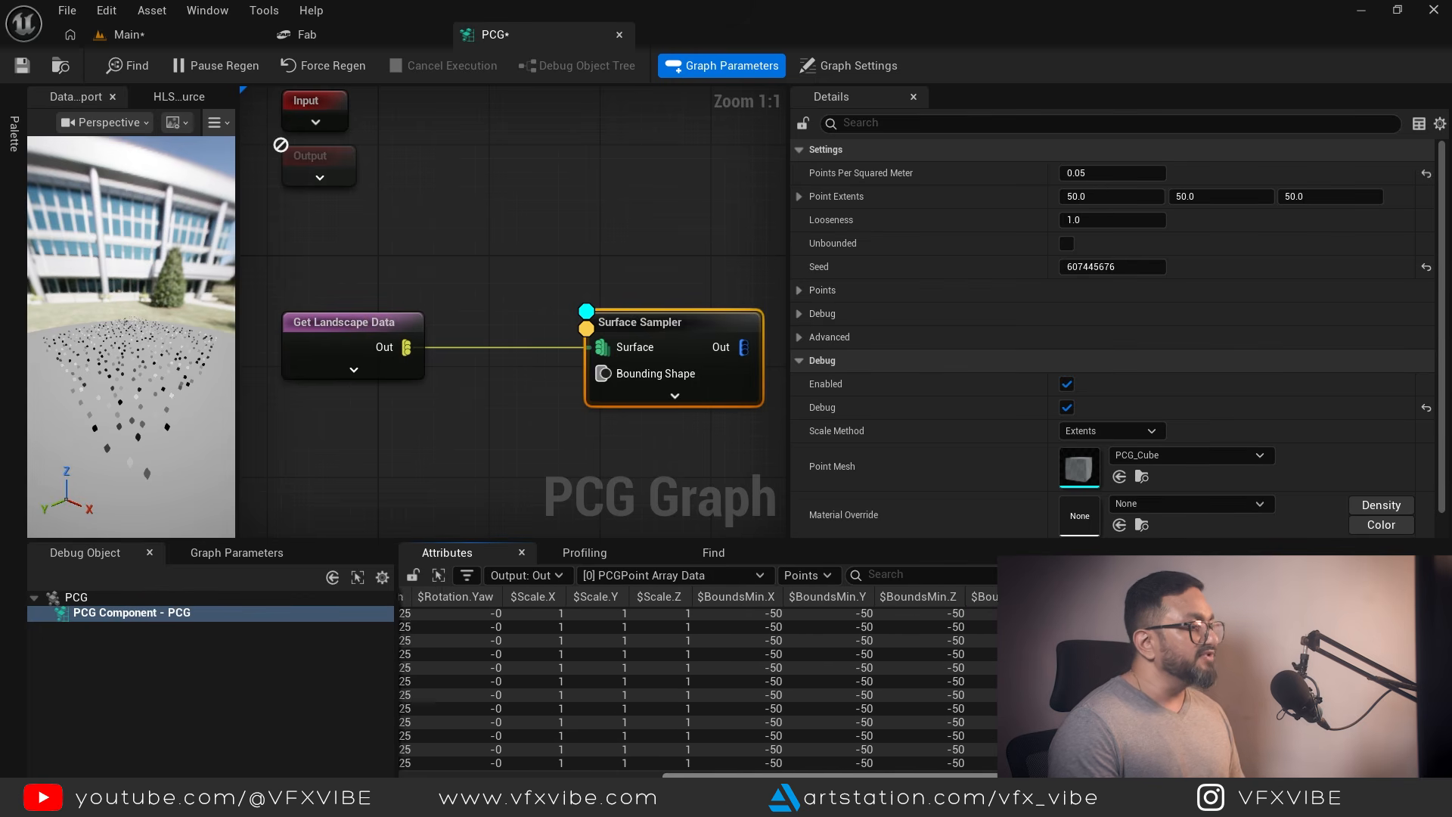
{"action": "scroll", "coordinate": [796, 741], "scroll_direction": "left", "scroll_amount": 2, "text": "shift"}
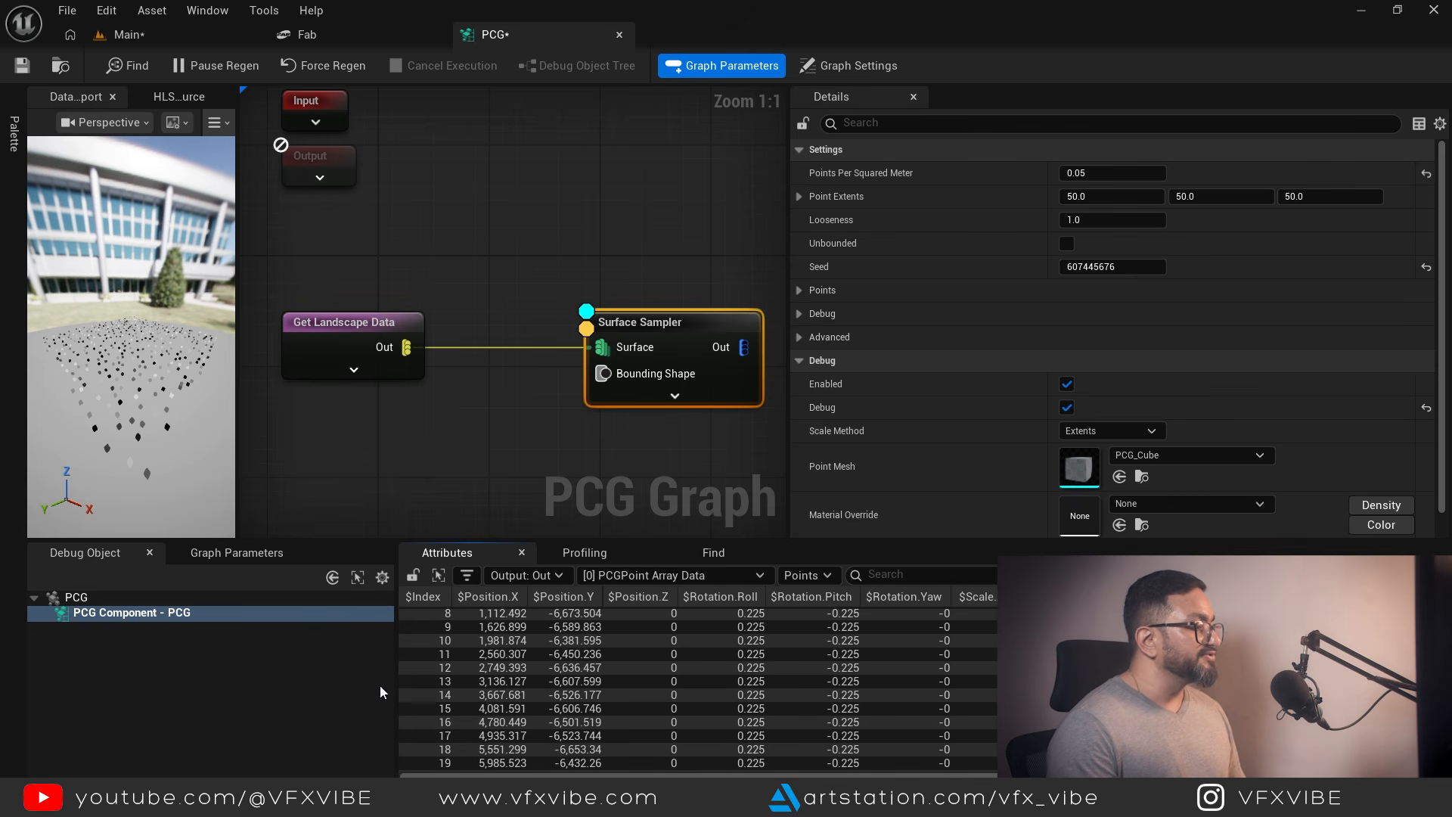
{"action": "right_click_drag", "start_coordinate": [526, 233], "coordinate": [456, 280]}
{"action": "left_click", "coordinate": [124, 35]}
{"action": "right_click_drag", "start_coordinate": [515, 484], "coordinate": [551, 469]}
{"action": "key", "text": "w"}
{"action": "key", "text": "s"}
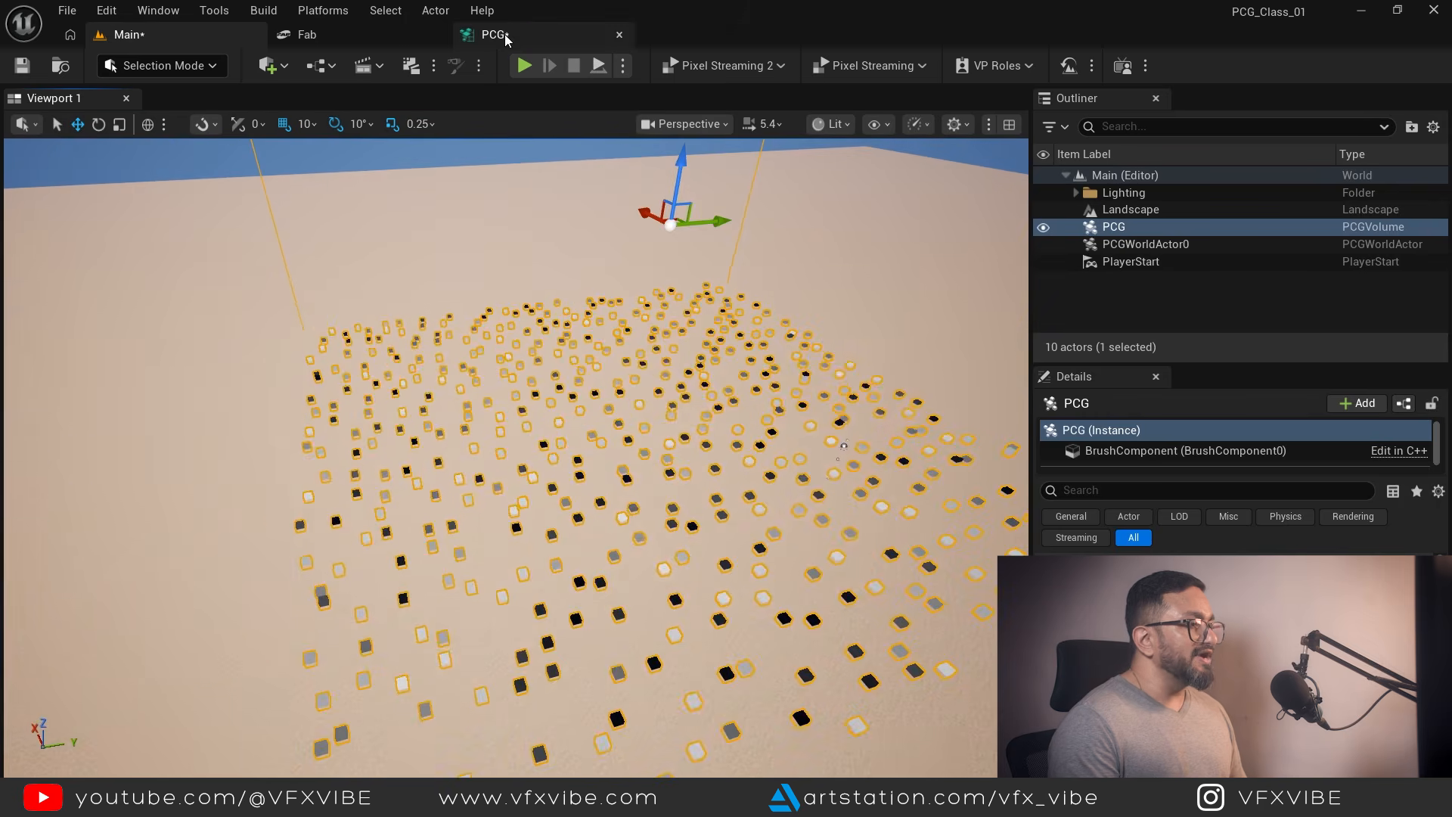
Widen the PCG graph area and add a Static Mesh Spawner node fed by the Surface Sampler's output.
{"action": "left_click", "coordinate": [504, 35]}
{"action": "left_click_drag", "start_coordinate": [788, 325], "coordinate": [1133, 325]}
{"action": "left_click_drag", "start_coordinate": [673, 393], "coordinate": [941, 370]}
{"action": "type", "text": "sta"}
{"action": "key", "text": "Return"}
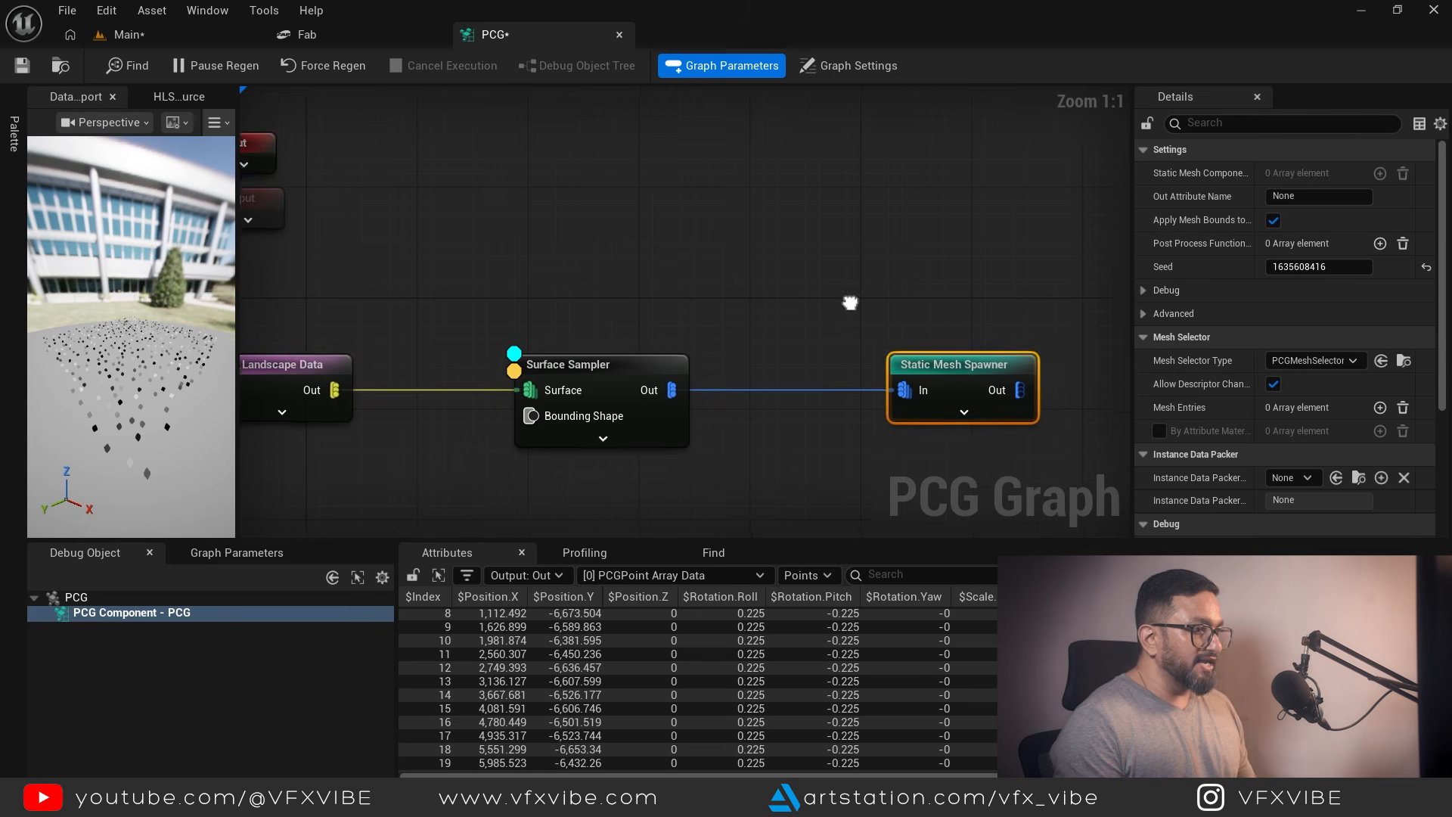
{"action": "right_click_drag", "start_coordinate": [850, 304], "coordinate": [684, 281]}
{"action": "left_click", "coordinate": [937, 474]}
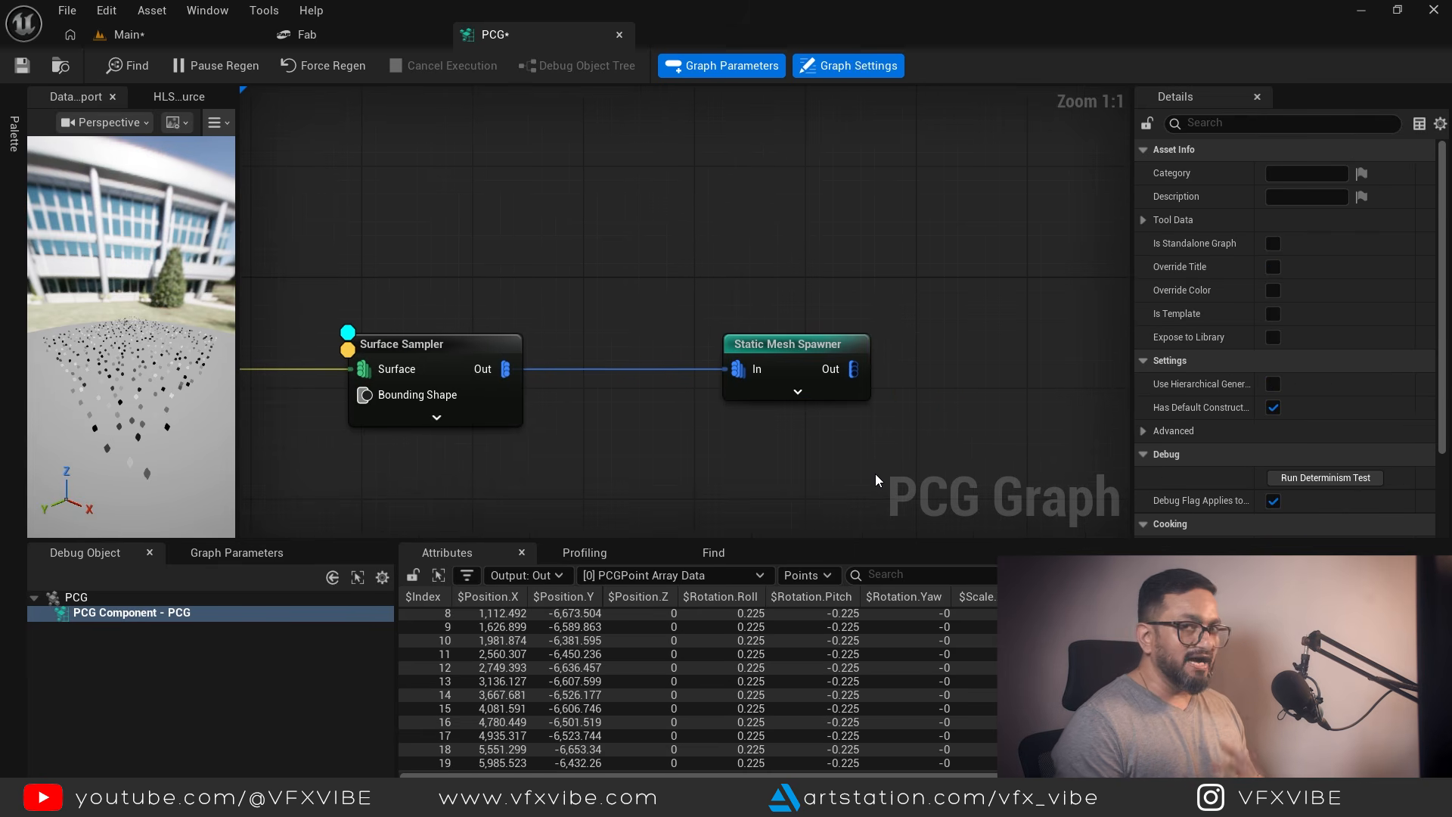
Return to the Fab search results and shorten the search text to "quixel".
{"action": "left_click", "coordinate": [311, 37]}
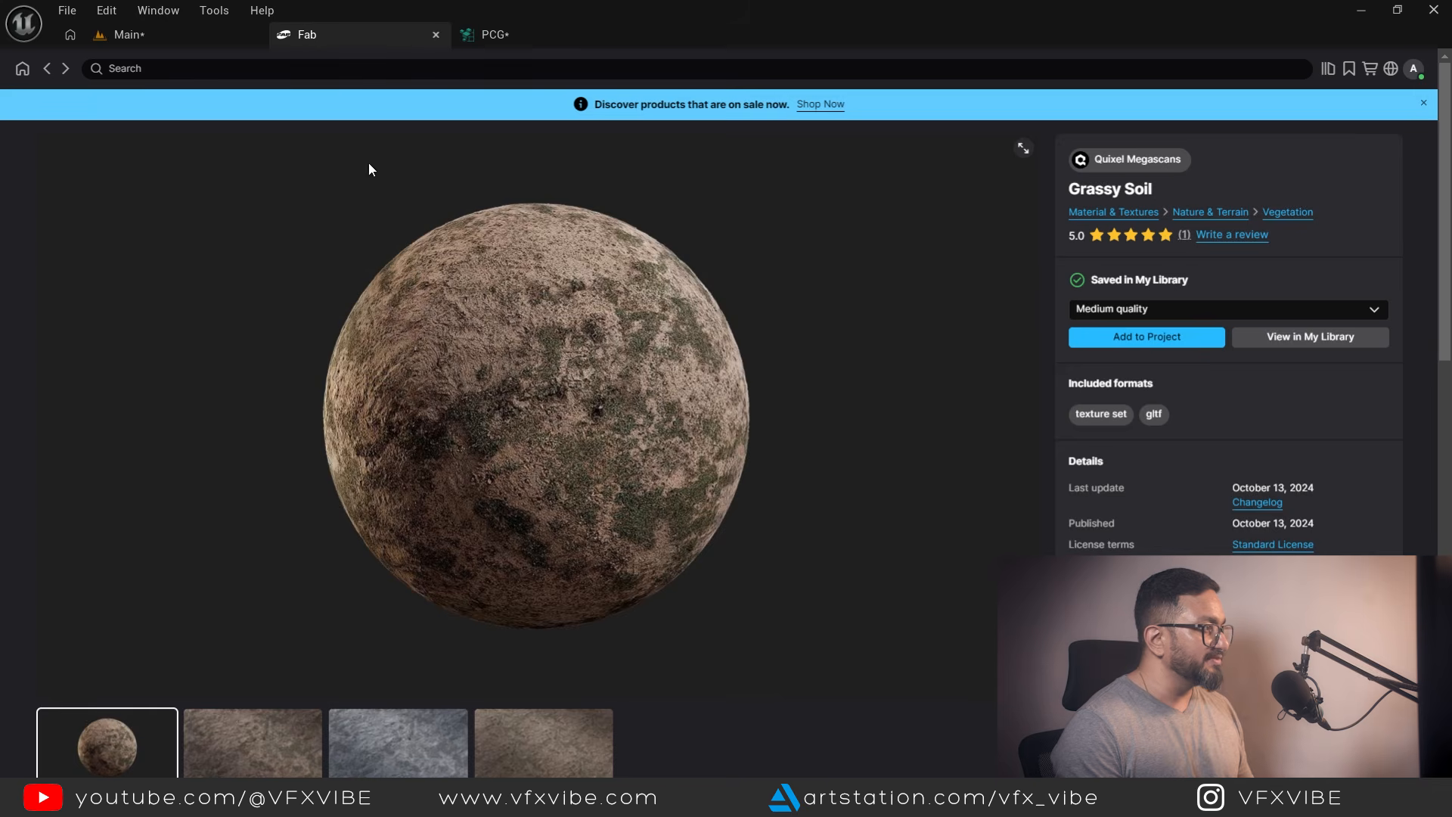
{"action": "left_click", "coordinate": [46, 70]}
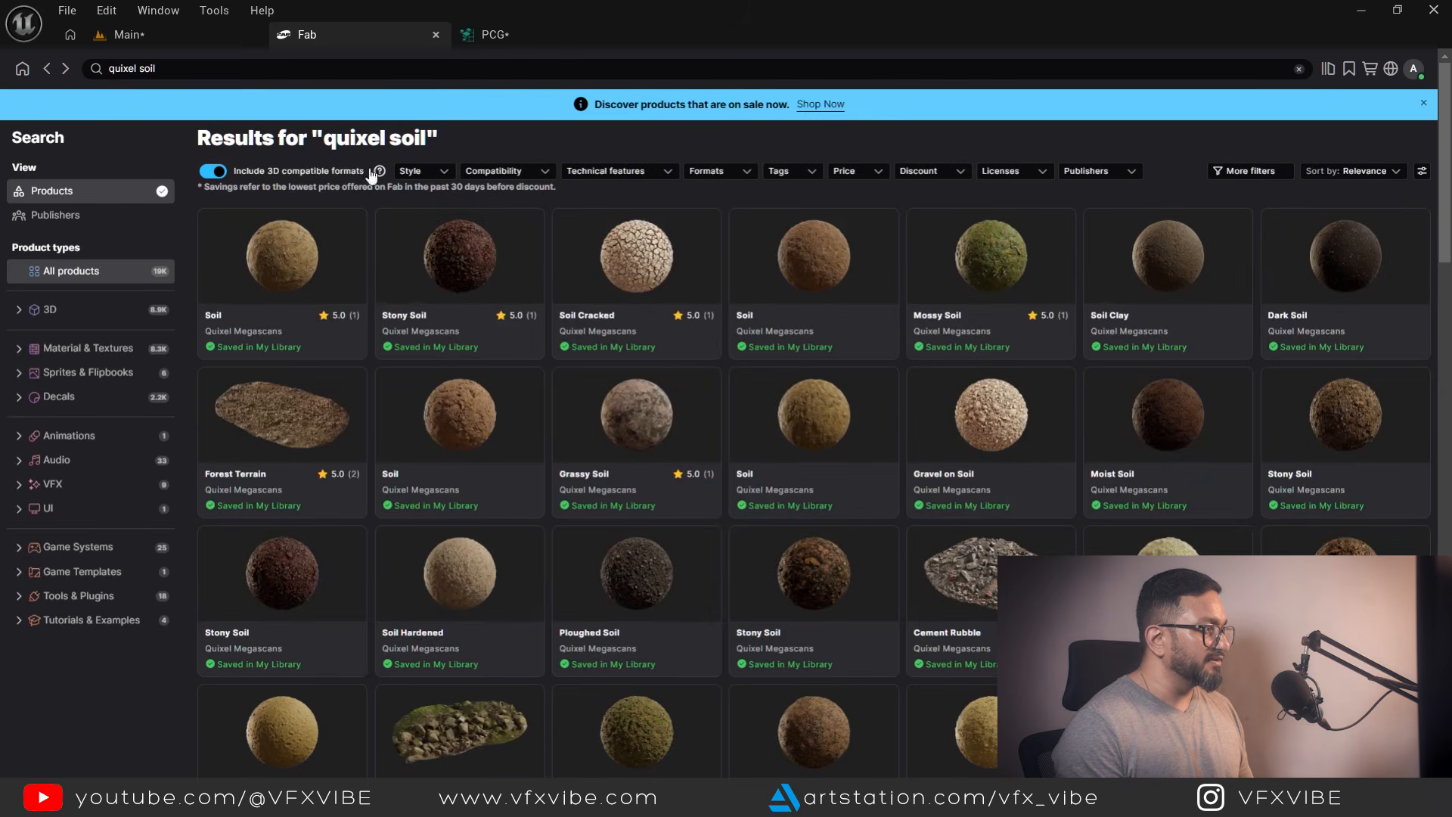
{"action": "left_click", "coordinate": [214, 69]}
{"action": "key", "text": "BackSpace"}
{"action": "key", "text": "BackSpace"}
{"action": "key", "text": "BackSpace"}
{"action": "key", "text": "BackSpace"}
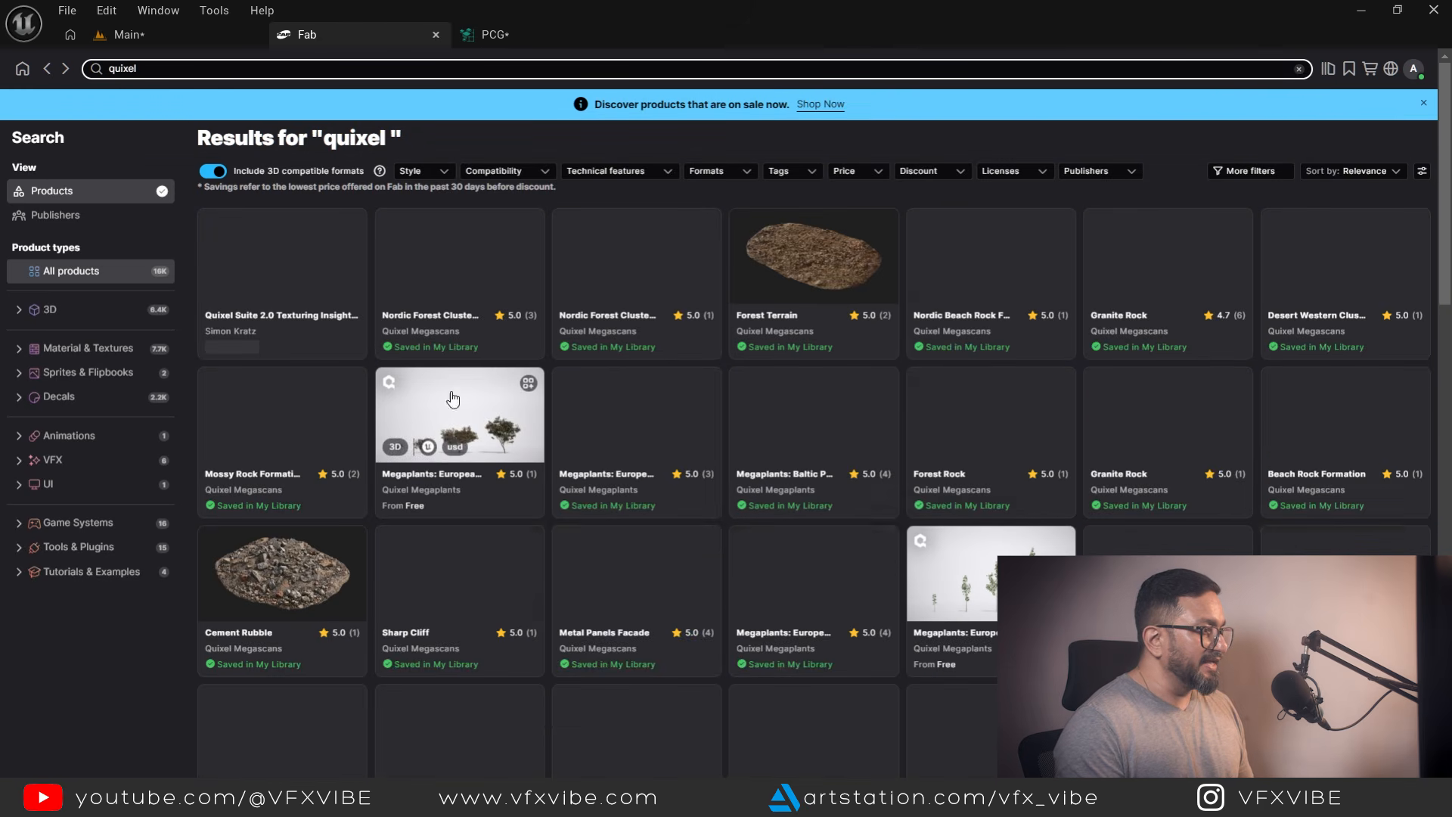
Filter the Fab results to the Trees category under 3D Nature & Plants and browse the tree assets.
{"action": "left_click", "coordinate": [19, 310]}
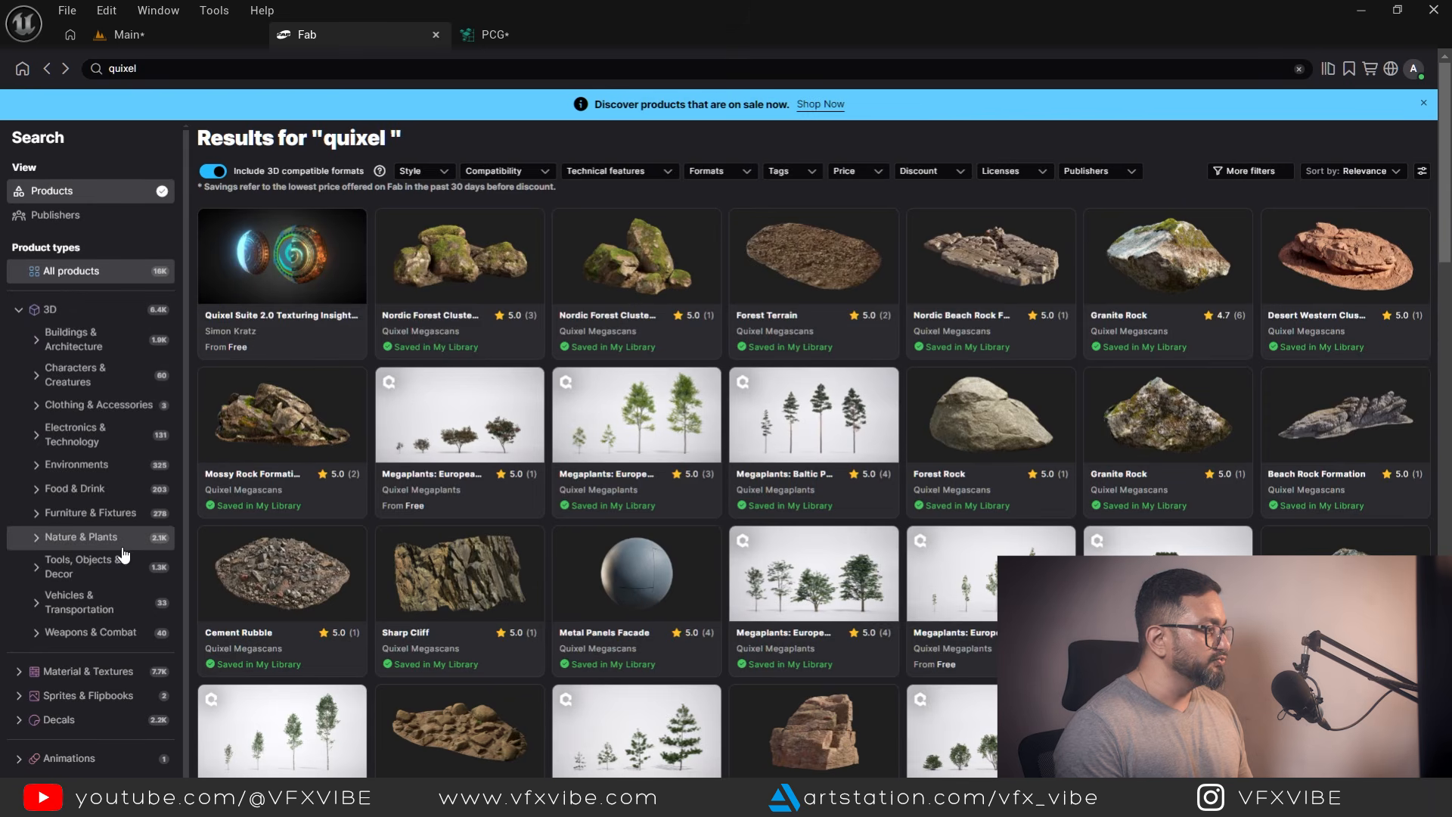
{"action": "left_click", "coordinate": [38, 536]}
{"action": "scroll", "coordinate": [91, 610], "scroll_direction": "down", "scroll_amount": 3}
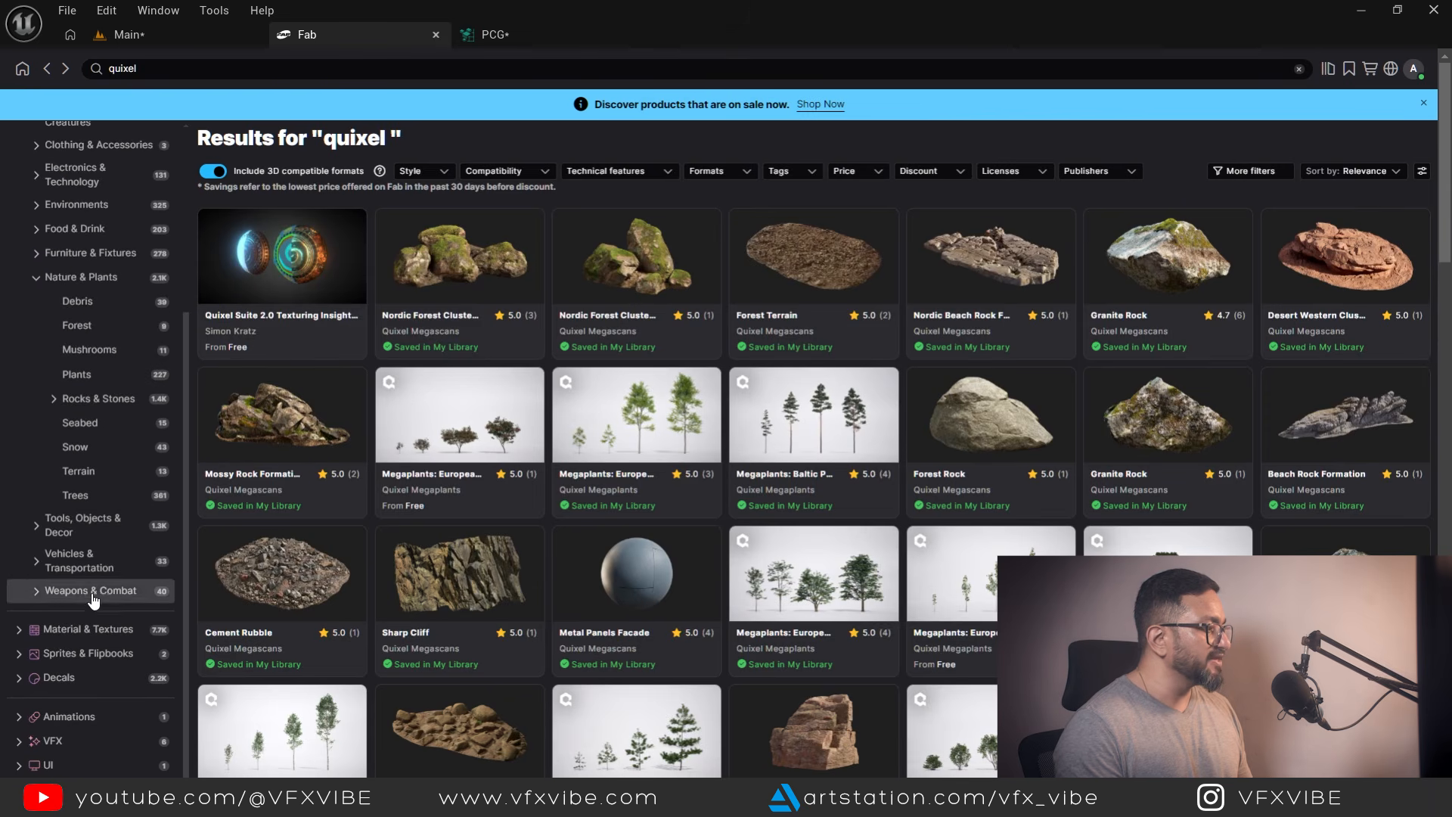
{"action": "left_click", "coordinate": [82, 496]}
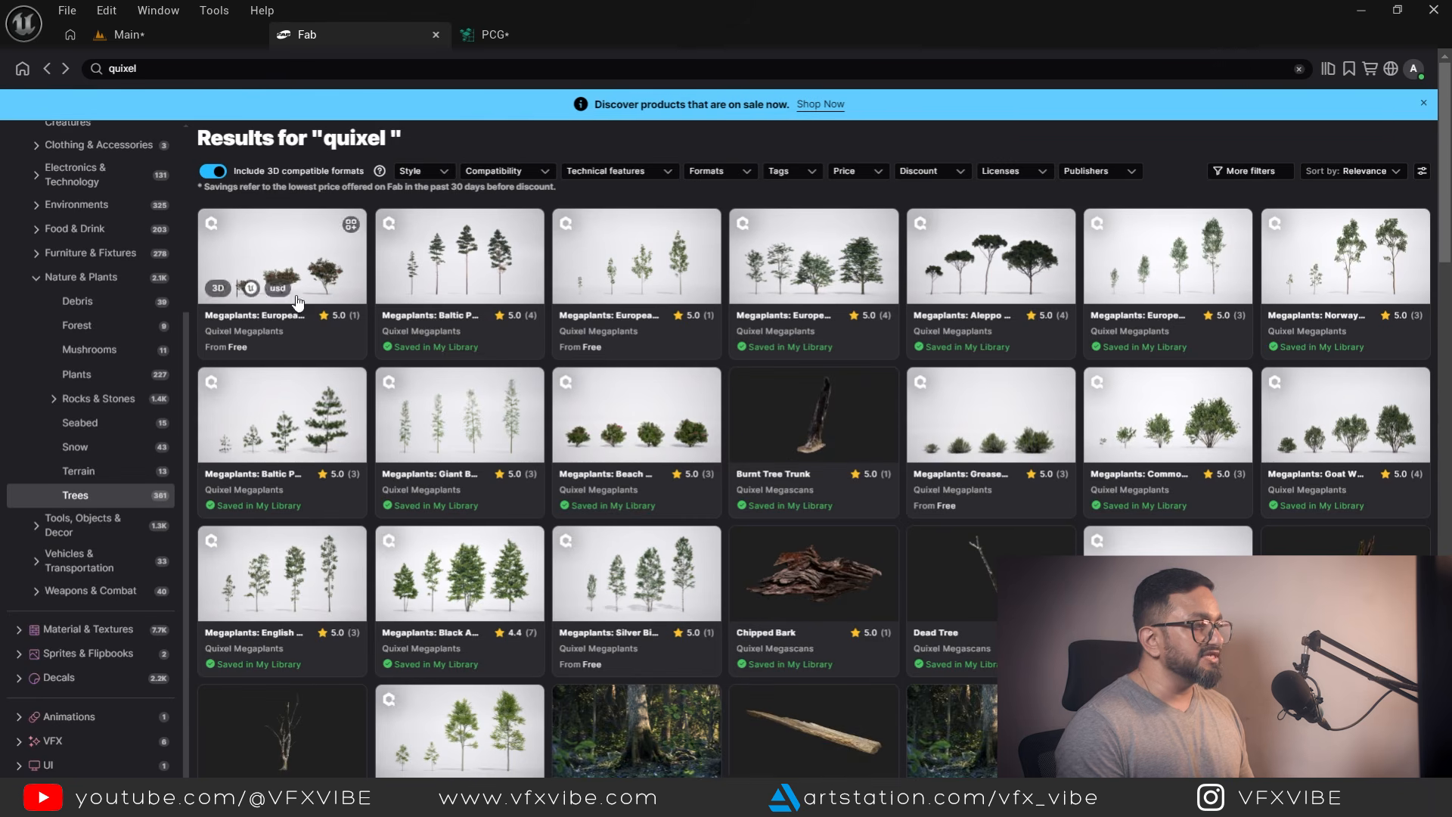
{"action": "scroll", "coordinate": [1006, 340], "scroll_direction": "down", "scroll_amount": 5}
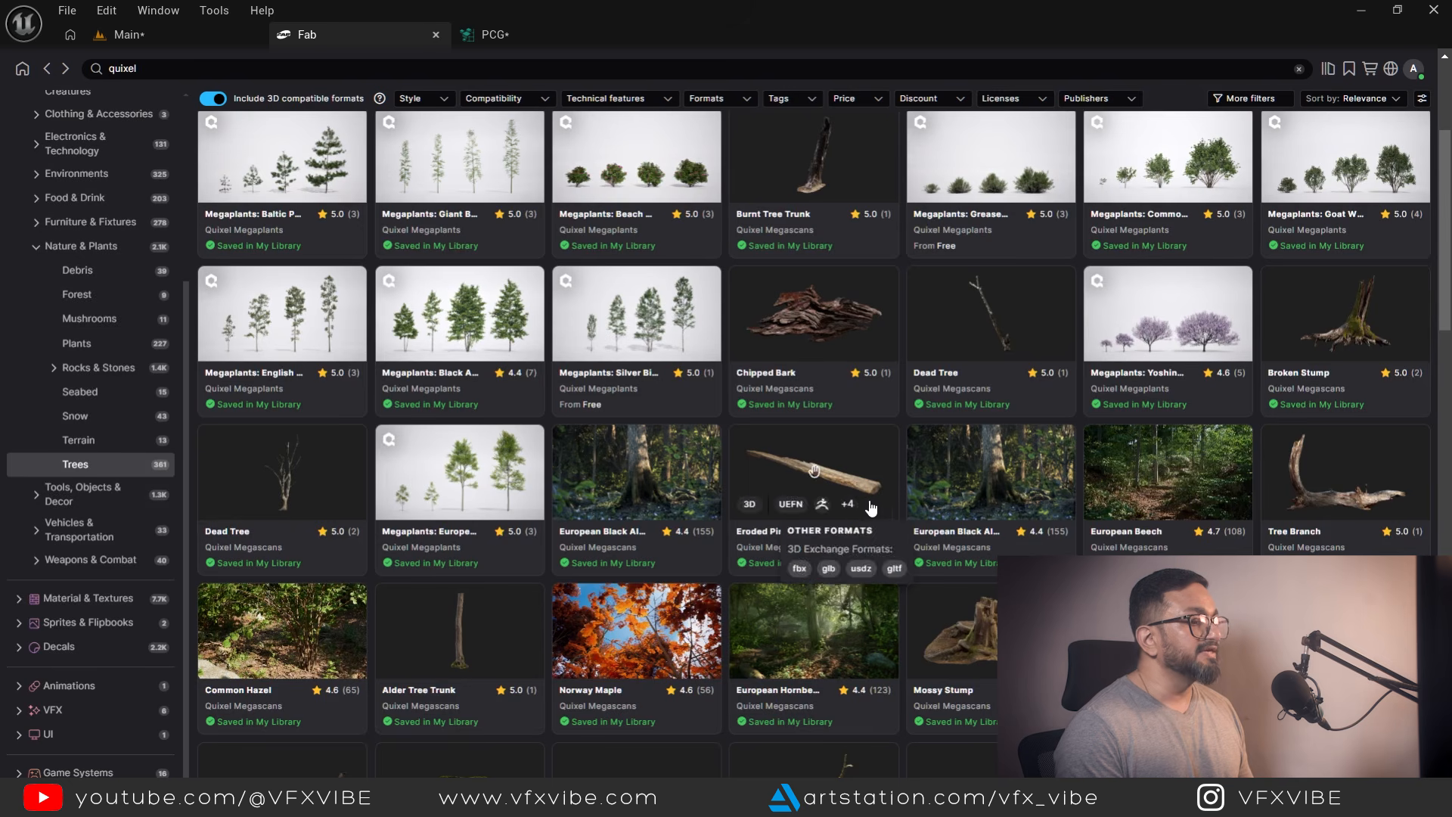
Open the European Black Alder asset, start adding it to the project and open the list of alternative engine versions.
{"action": "left_click", "coordinate": [1009, 480]}
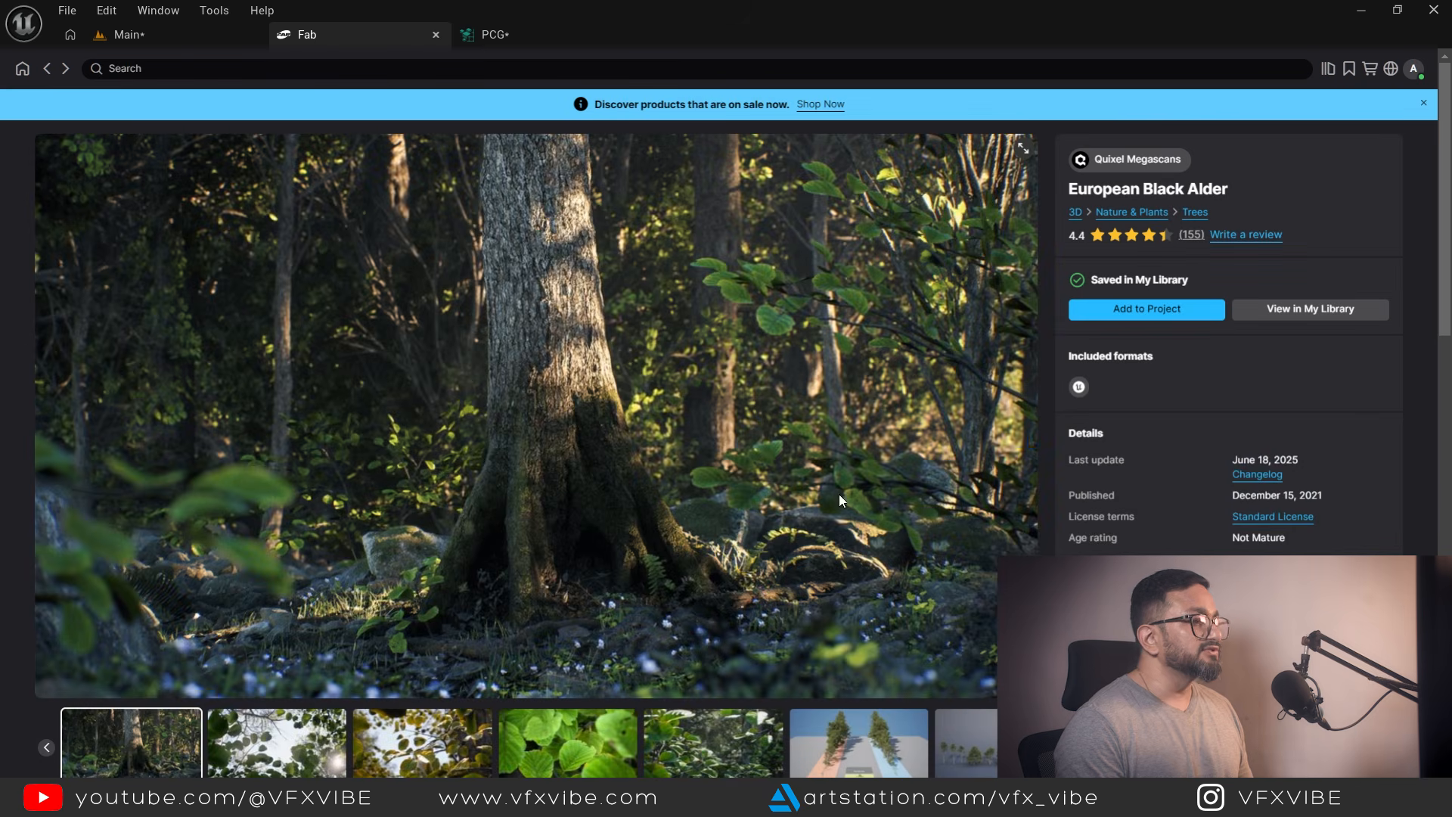
{"action": "left_click", "coordinate": [1163, 311]}
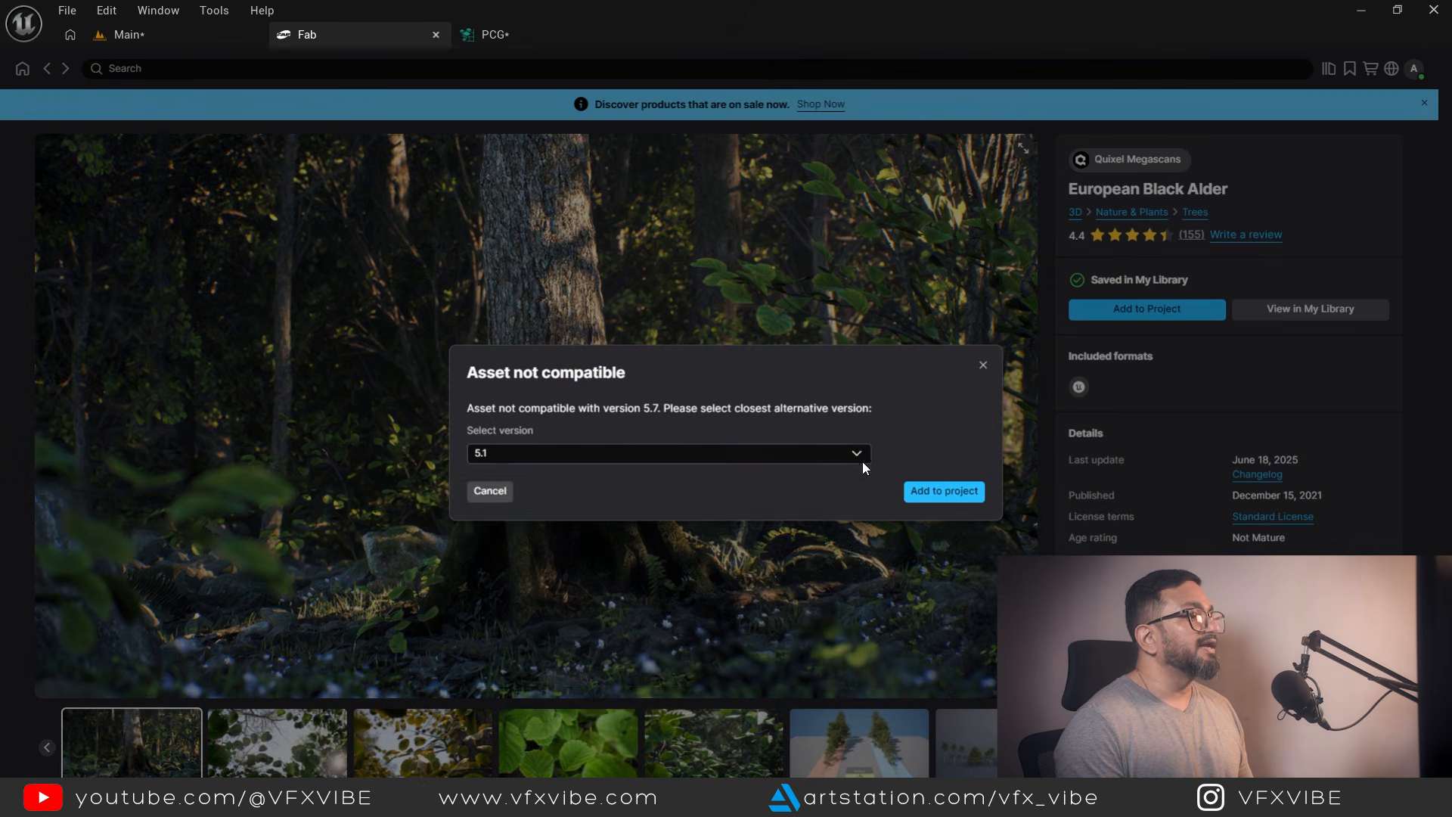
{"action": "left_click", "coordinate": [855, 454]}
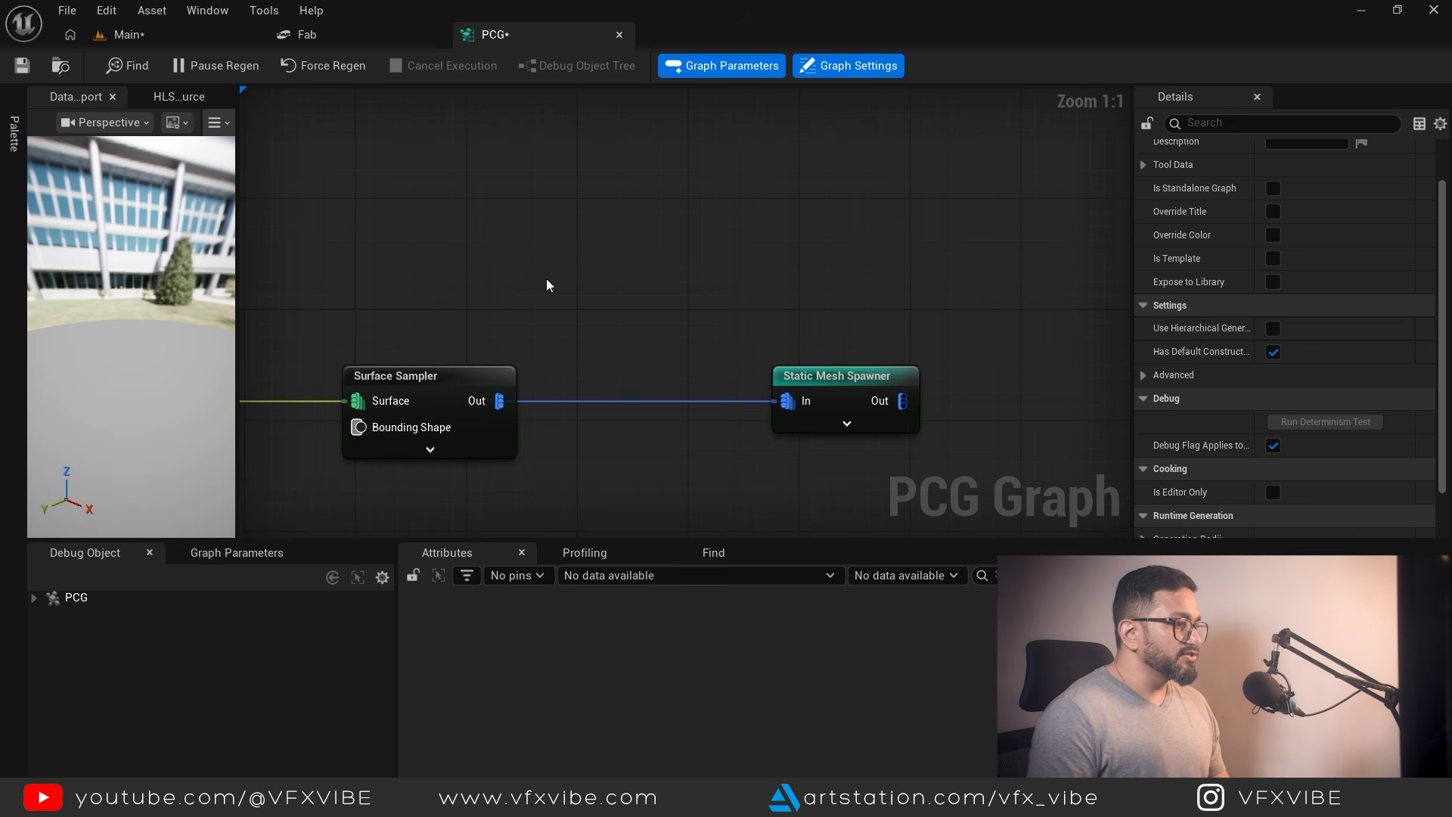
Select the Static Mesh Spawner in the PCG graph, widen its Details area and add three mesh entries to its mesh selector.
{"action": "right_click_drag", "start_coordinate": [597, 295], "coordinate": [603, 233]}
{"action": "scroll", "coordinate": [711, 306], "scroll_direction": "down", "scroll_amount": 2}
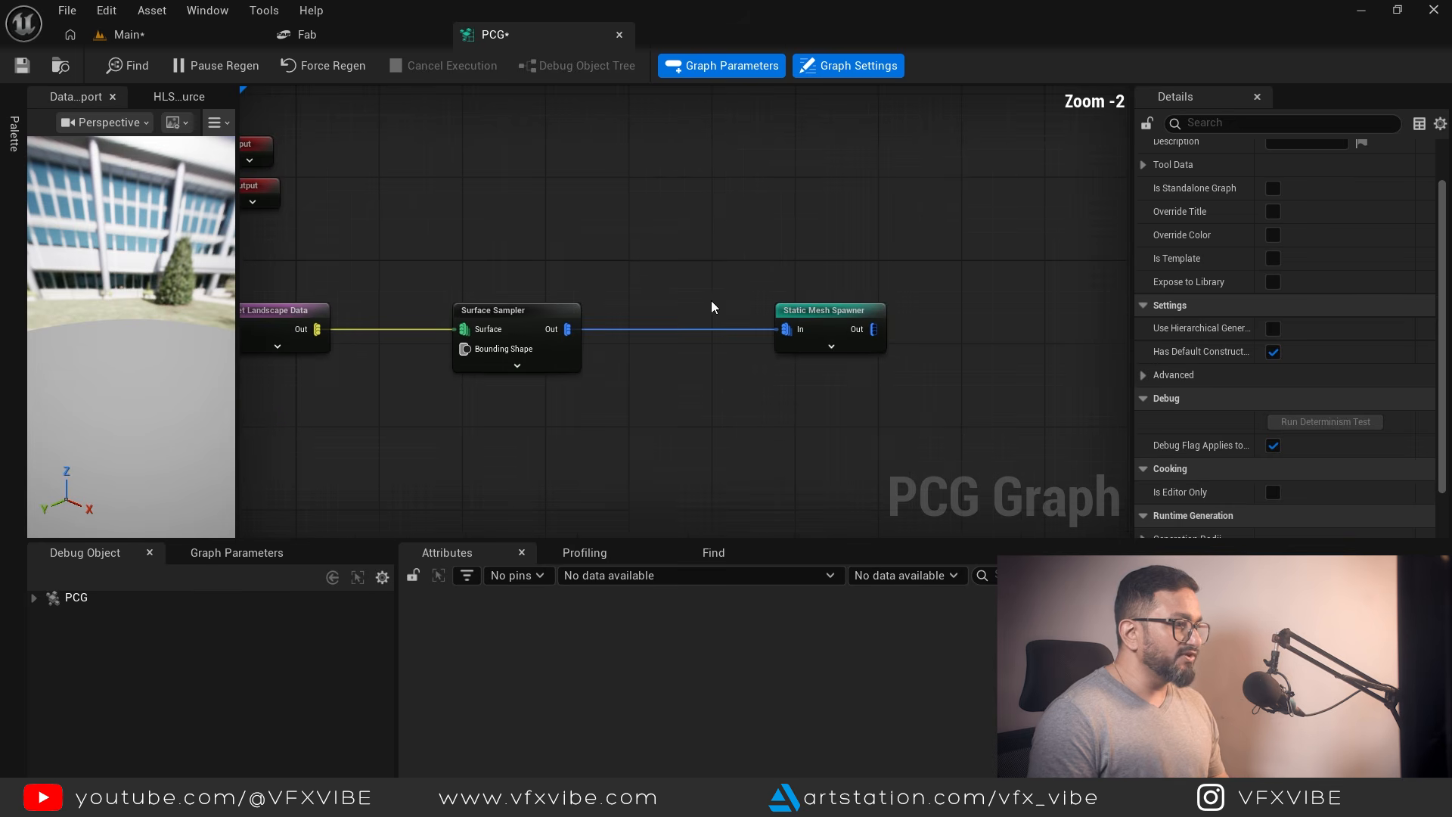
{"action": "left_click", "coordinate": [805, 312]}
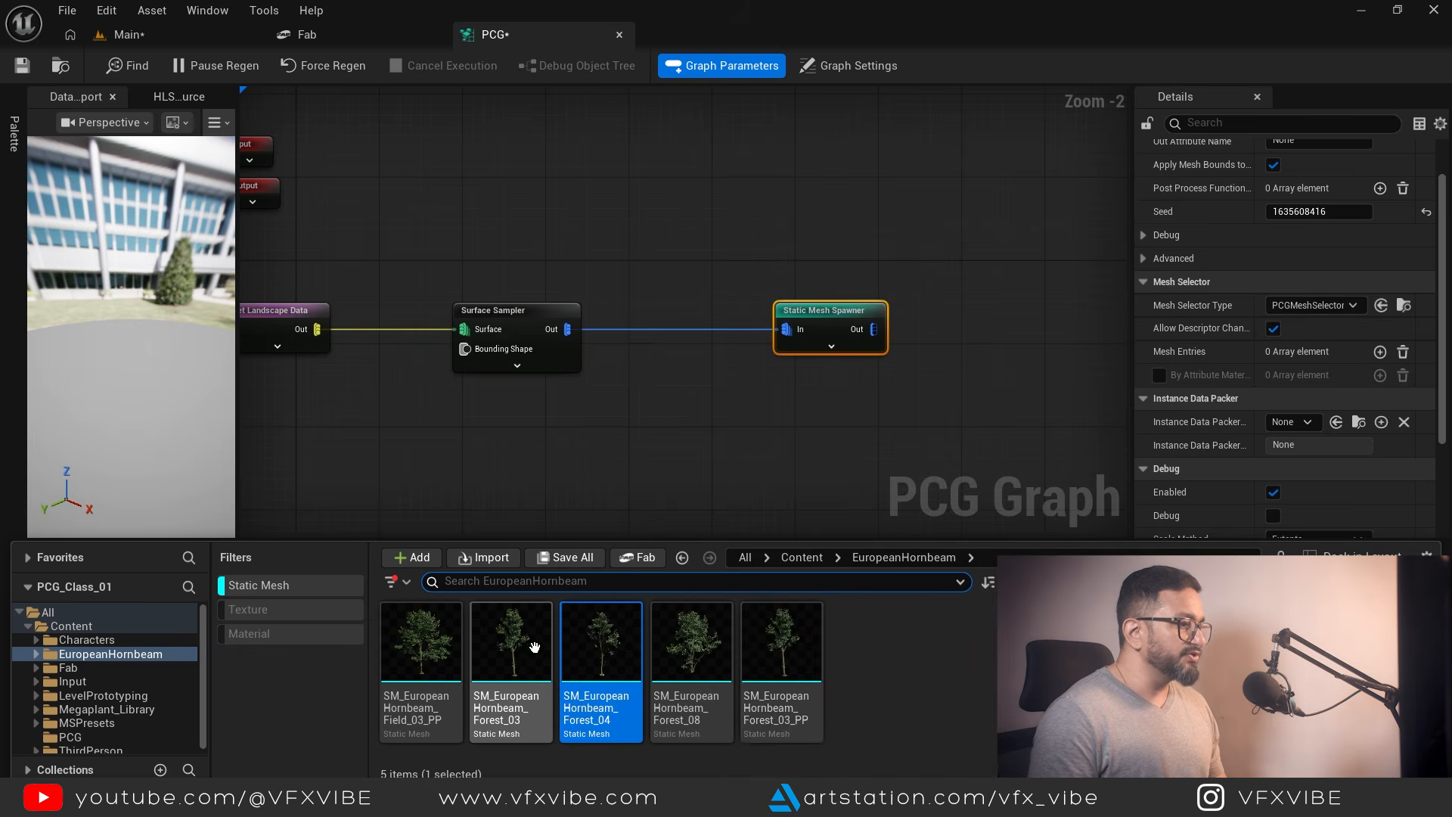
{"action": "mouse_move", "coordinate": [722, 399]}
{"action": "right_mouse_down"}
{"action": "mouse_move", "coordinate": [744, 411]}
{"action": "mouse_move", "coordinate": [734, 406]}
{"action": "right_mouse_up"}
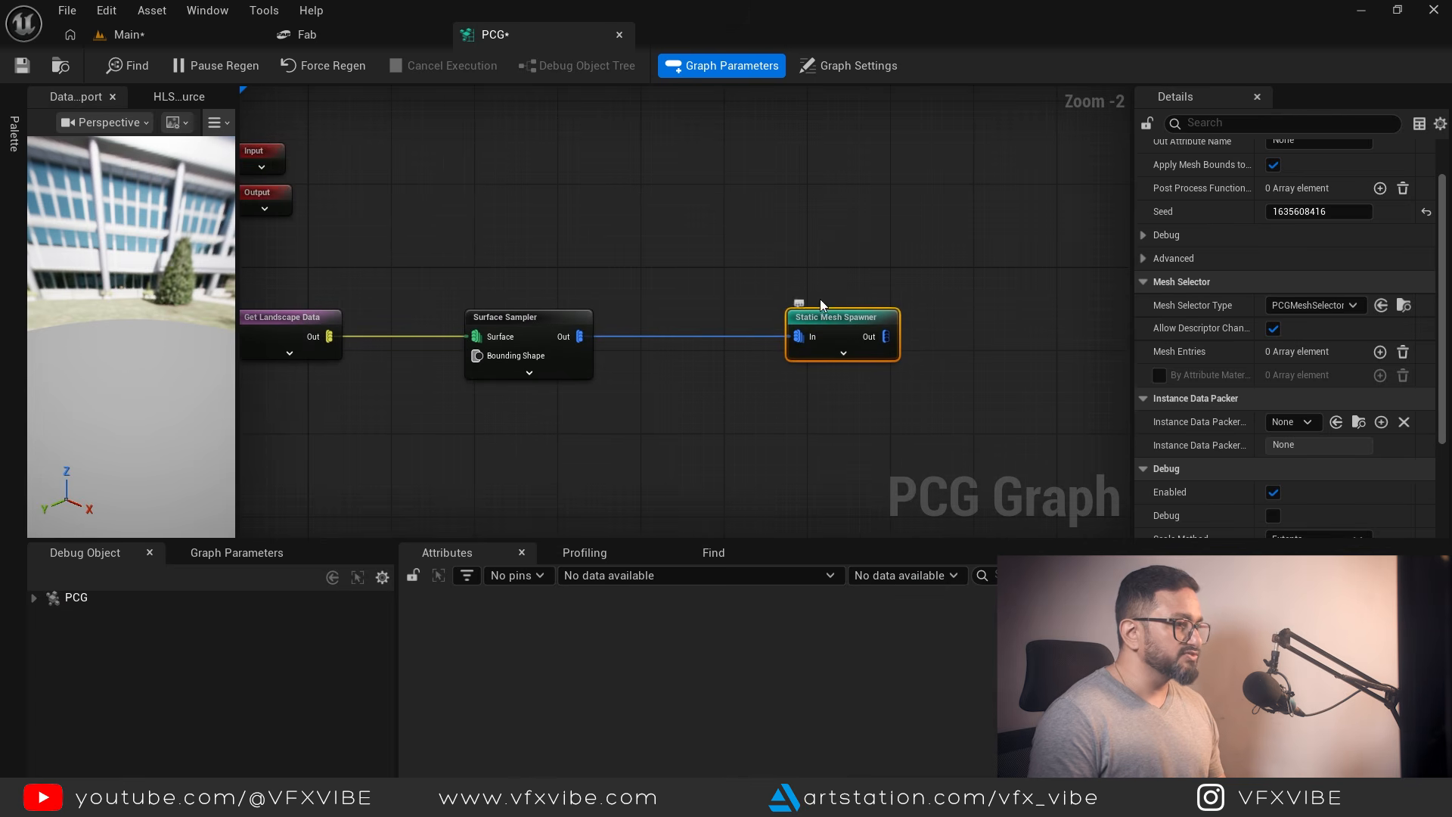
{"action": "left_click_drag", "start_coordinate": [959, 415], "coordinate": [955, 414]}
{"action": "left_click", "coordinate": [937, 362]}
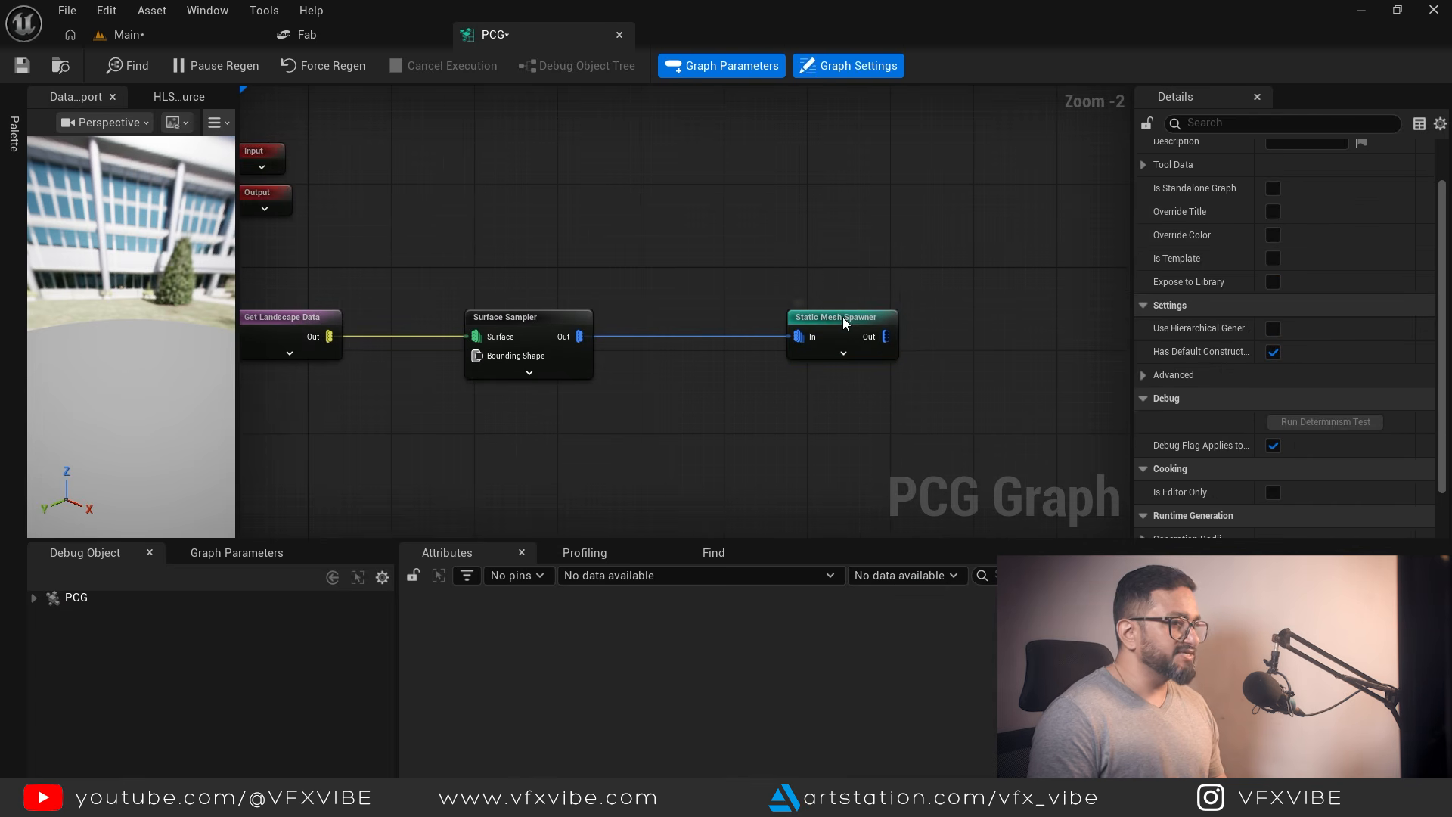
{"action": "left_click", "coordinate": [843, 316]}
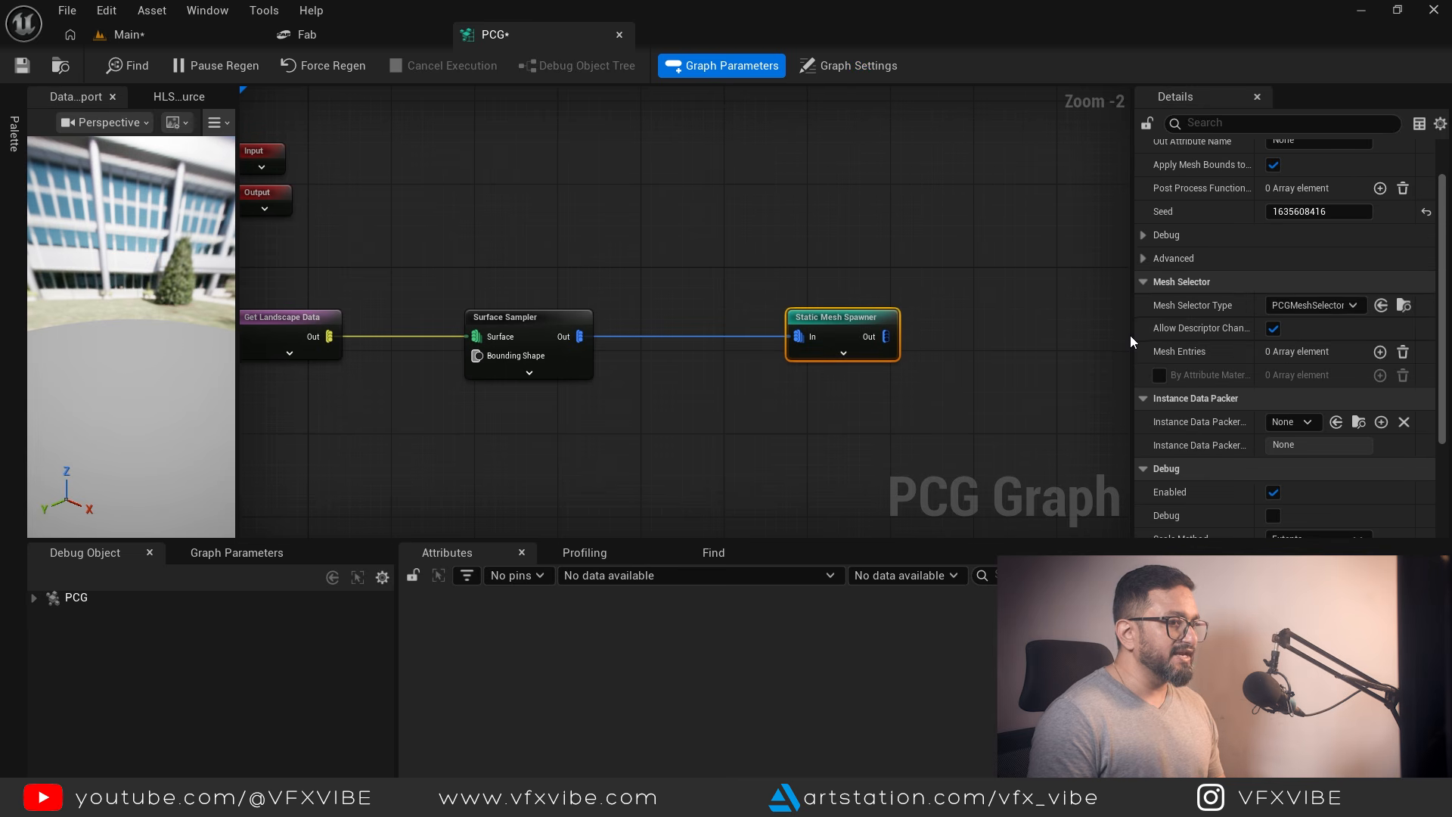
{"action": "left_click_drag", "start_coordinate": [1132, 335], "coordinate": [1082, 336]}
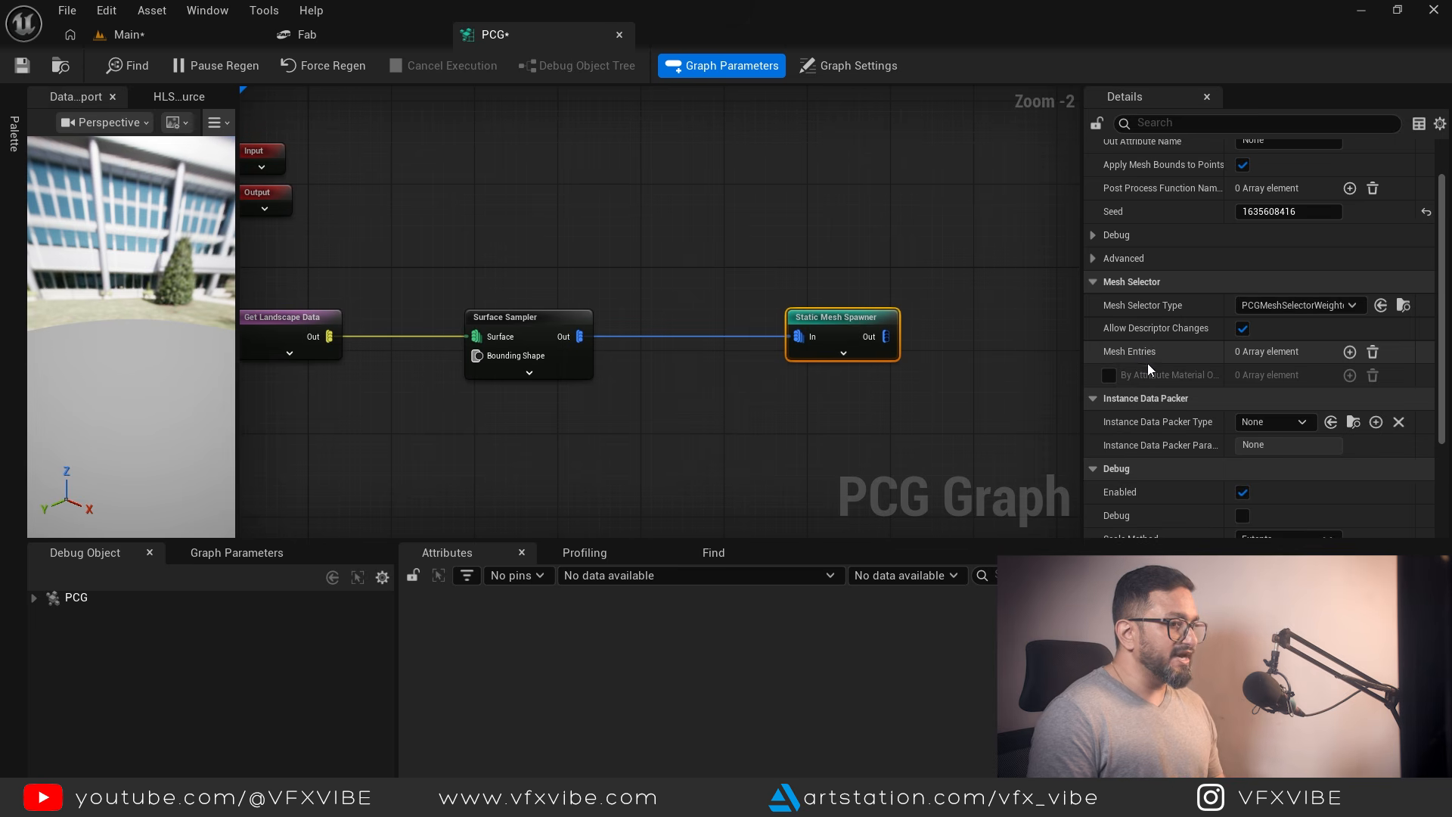
{"action": "left_click", "coordinate": [1350, 352]}
{"action": "left_click", "coordinate": [1350, 351]}
{"action": "left_click", "coordinate": [1350, 352]}
{"action": "scroll", "coordinate": [1188, 408], "scroll_direction": "down", "scroll_amount": 3}
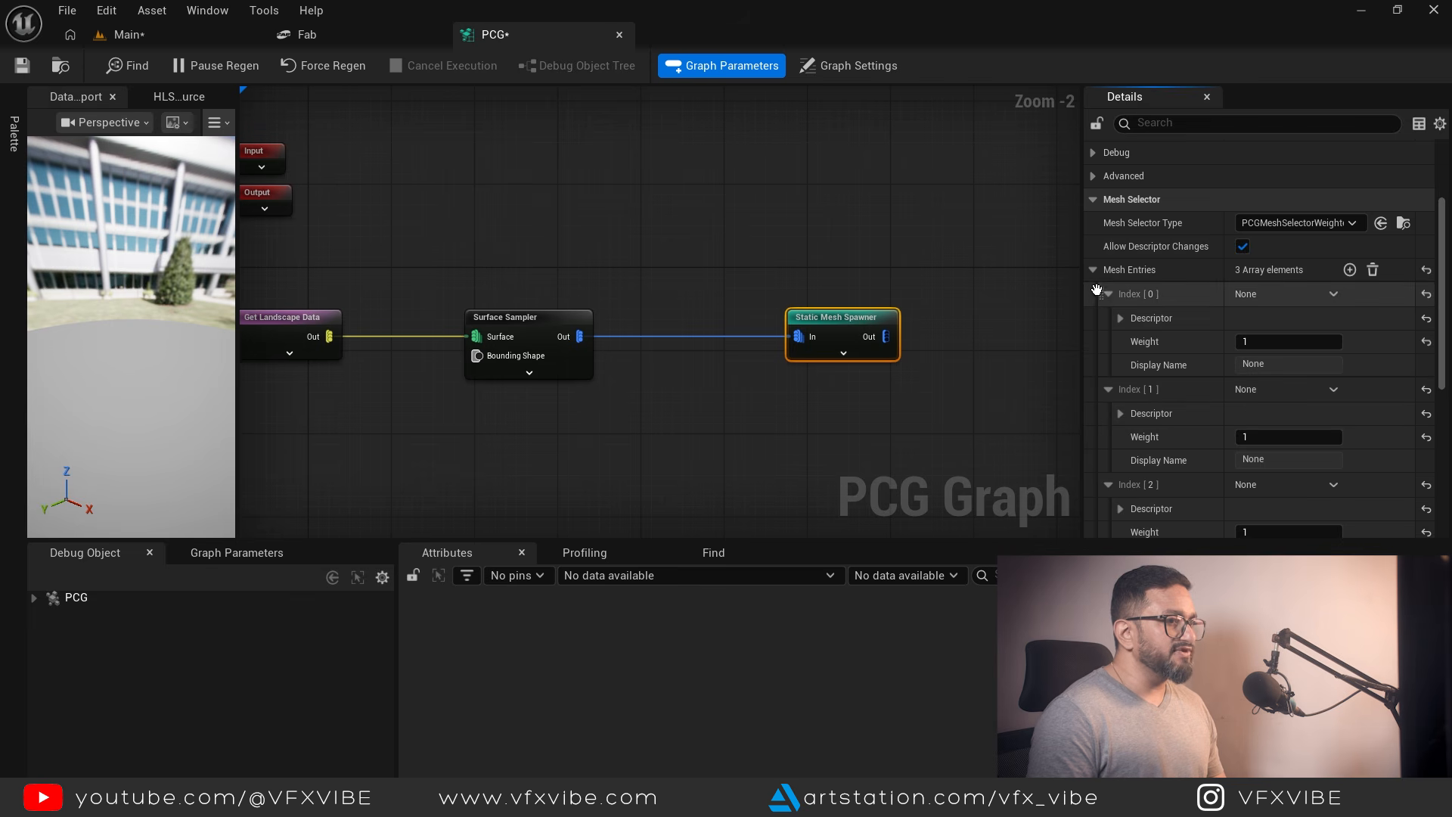
Assign SM_EuropeanHornbeam_Forest_03_PP as the static mesh of mesh entry Index 0 and collapse that entry.
{"action": "left_click", "coordinate": [1120, 319]}
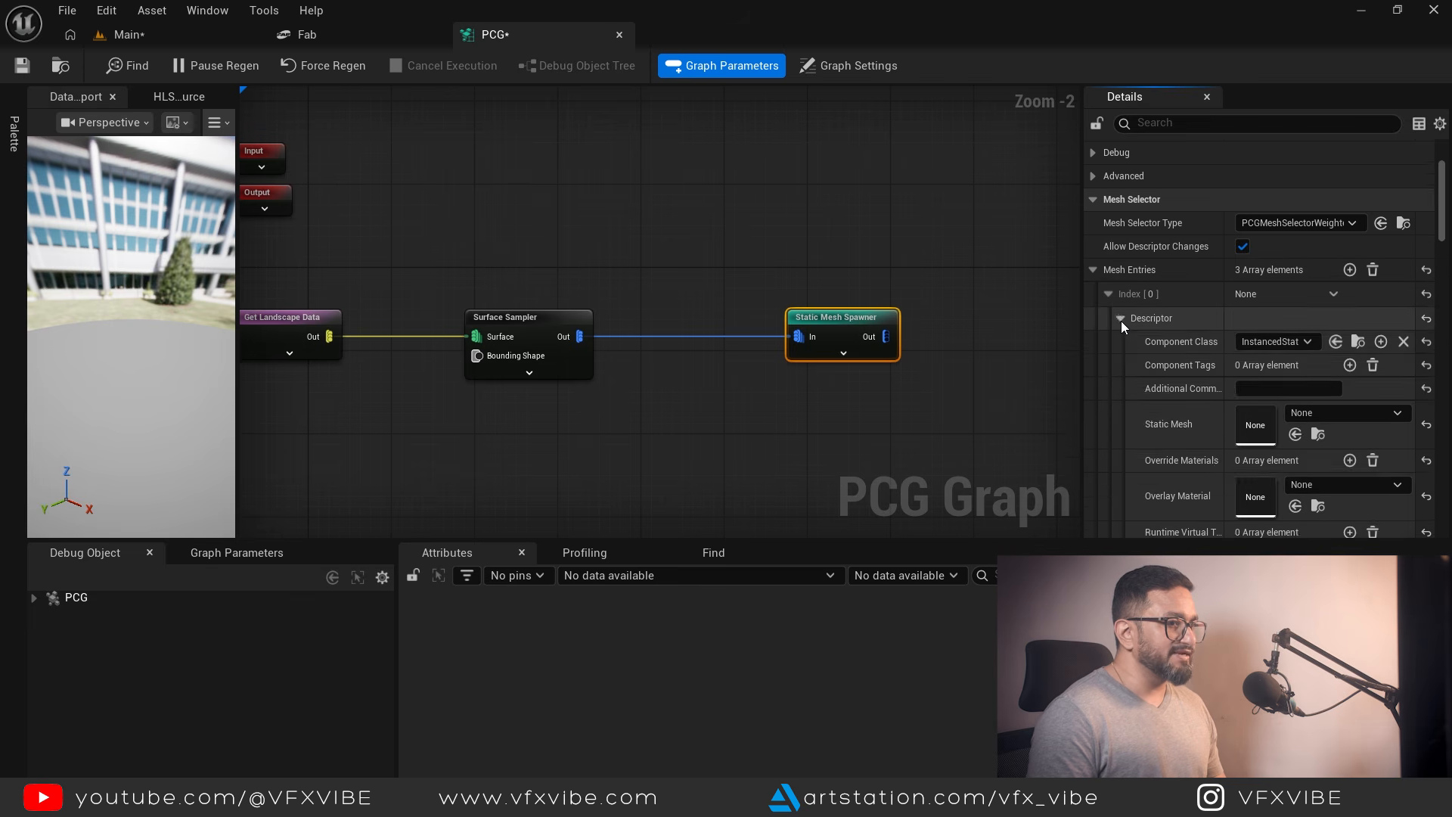
{"action": "scroll", "coordinate": [1182, 354], "scroll_direction": "down", "scroll_amount": 6}
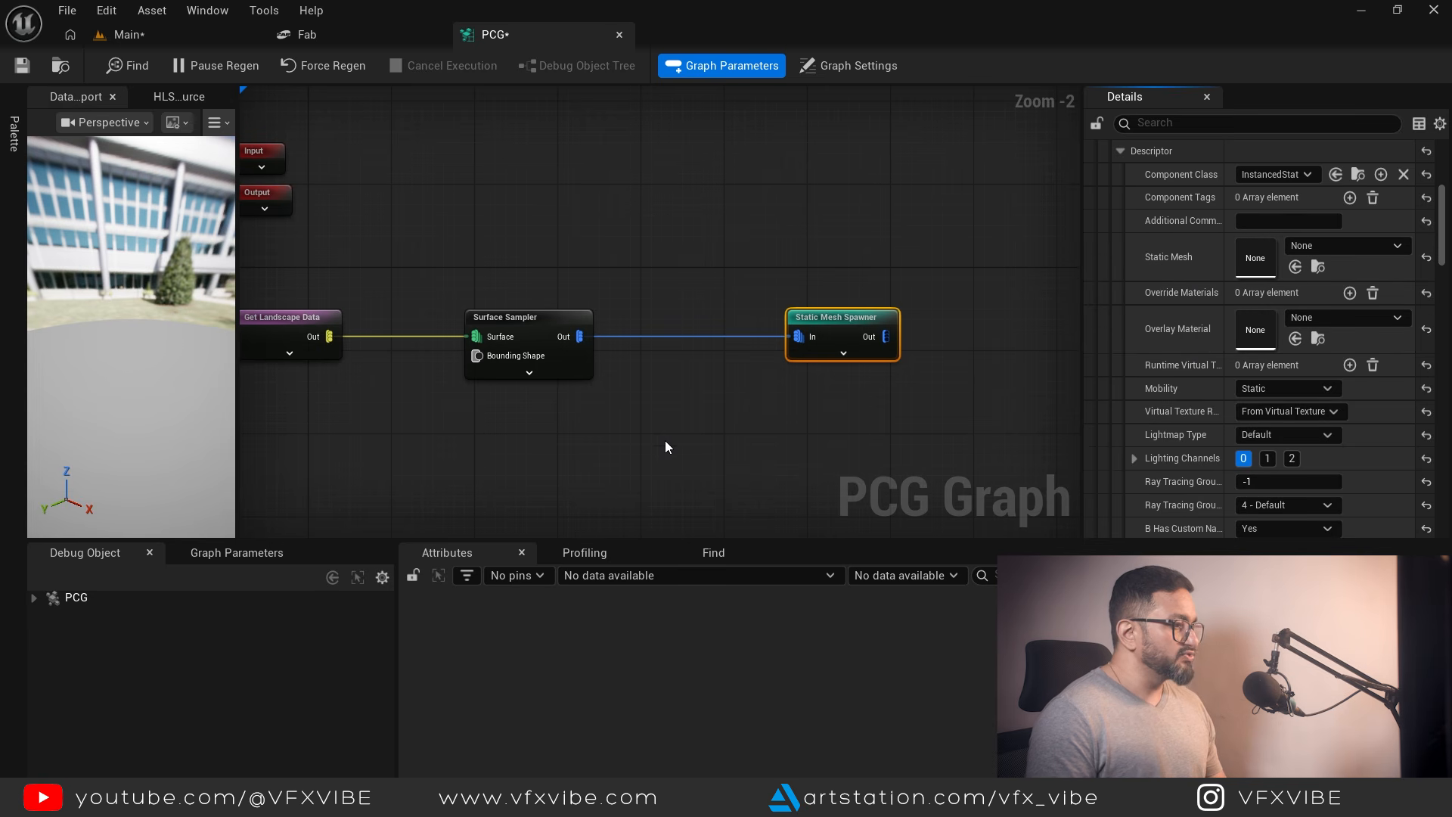
{"action": "key", "text": "ctrl+space"}
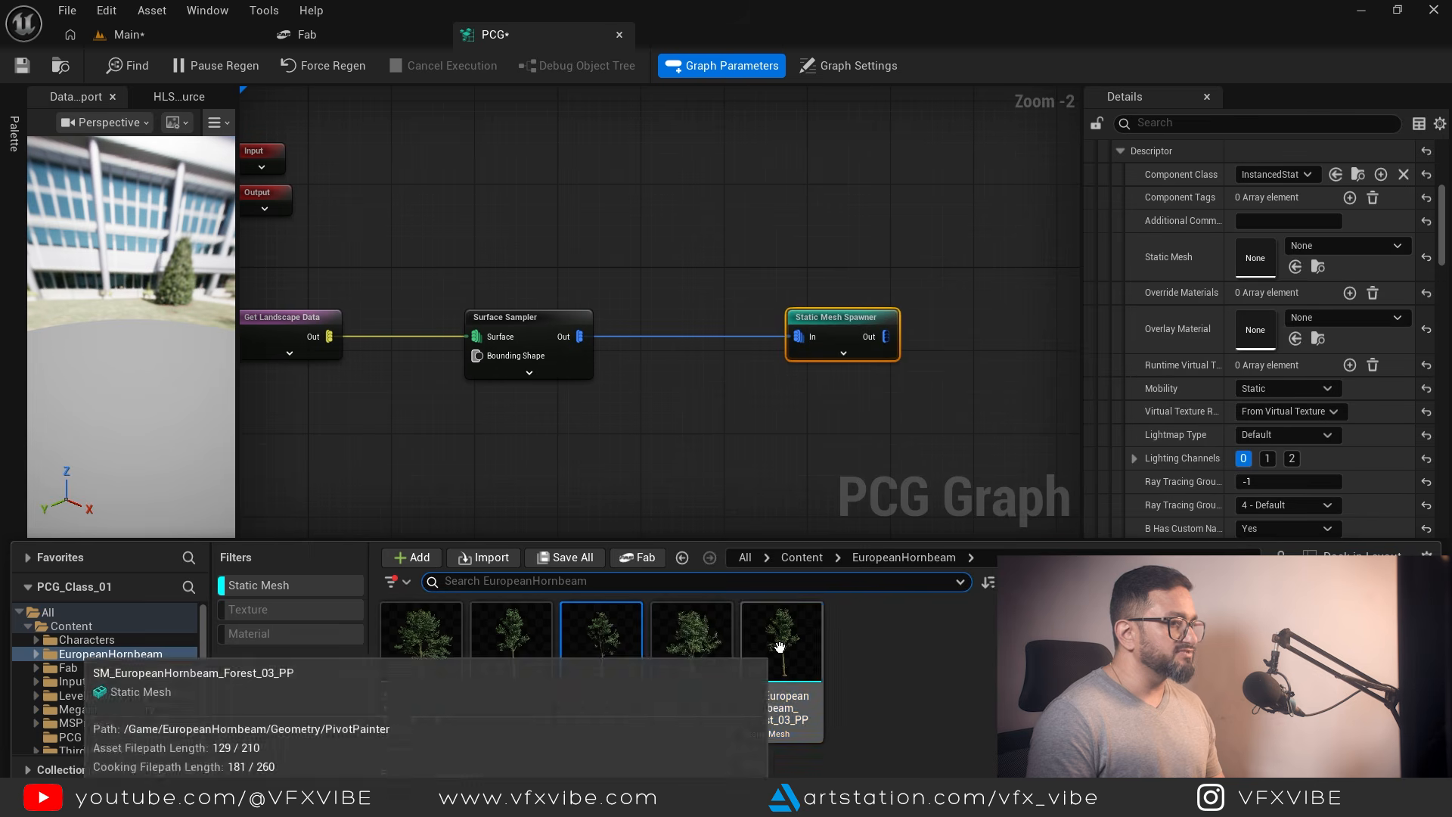
{"action": "left_click_drag", "start_coordinate": [781, 642], "coordinate": [1210, 257]}
{"action": "scroll", "coordinate": [1172, 257], "scroll_direction": "up", "scroll_amount": 3}
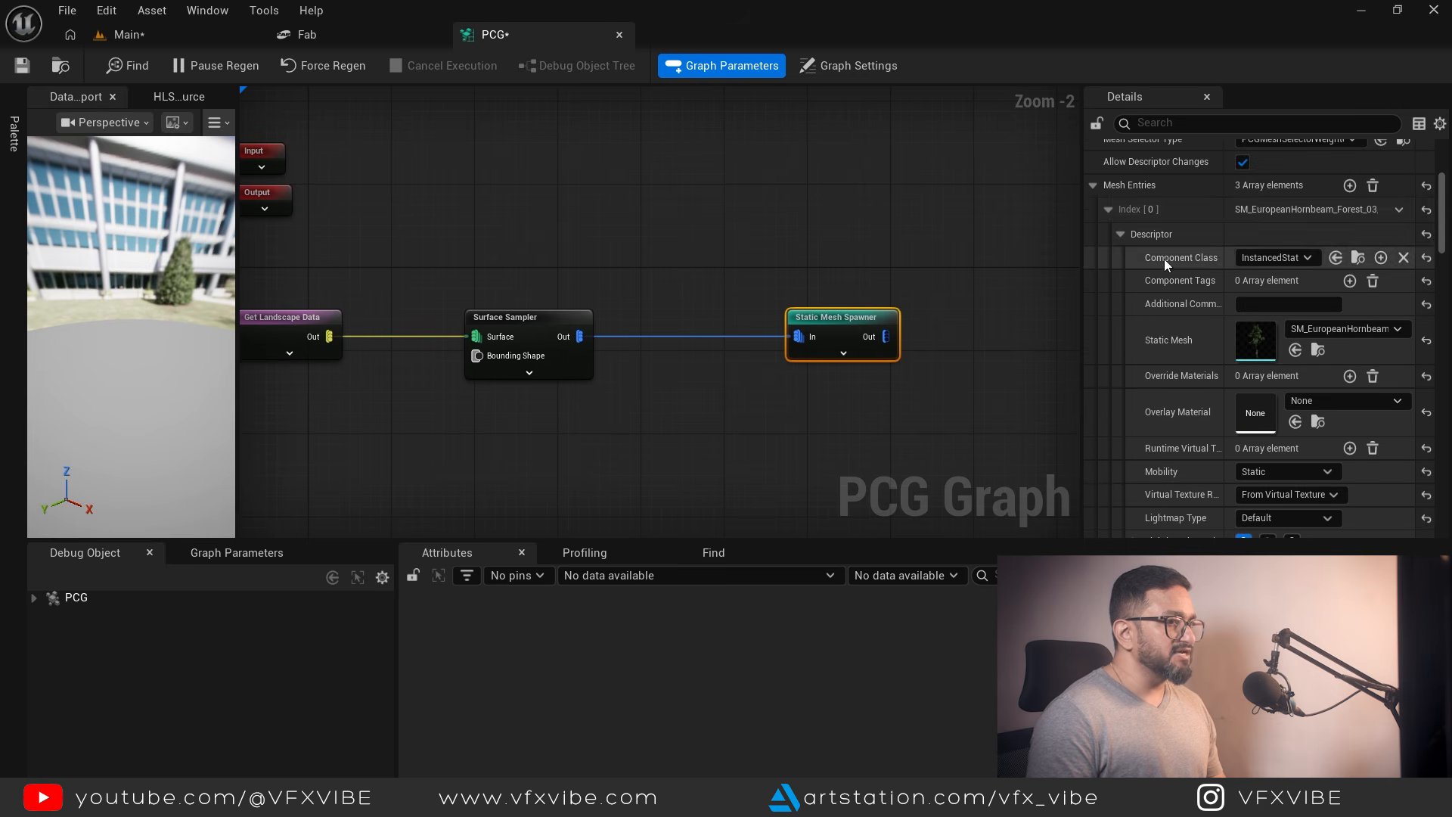
{"action": "left_click", "coordinate": [1119, 233]}
{"action": "left_click", "coordinate": [1109, 210]}
Assign SM_EuropeanHornbeam_Forest_03 as the static mesh of mesh entry Index 1 and collapse that entry.
{"action": "left_click", "coordinate": [1120, 258]}
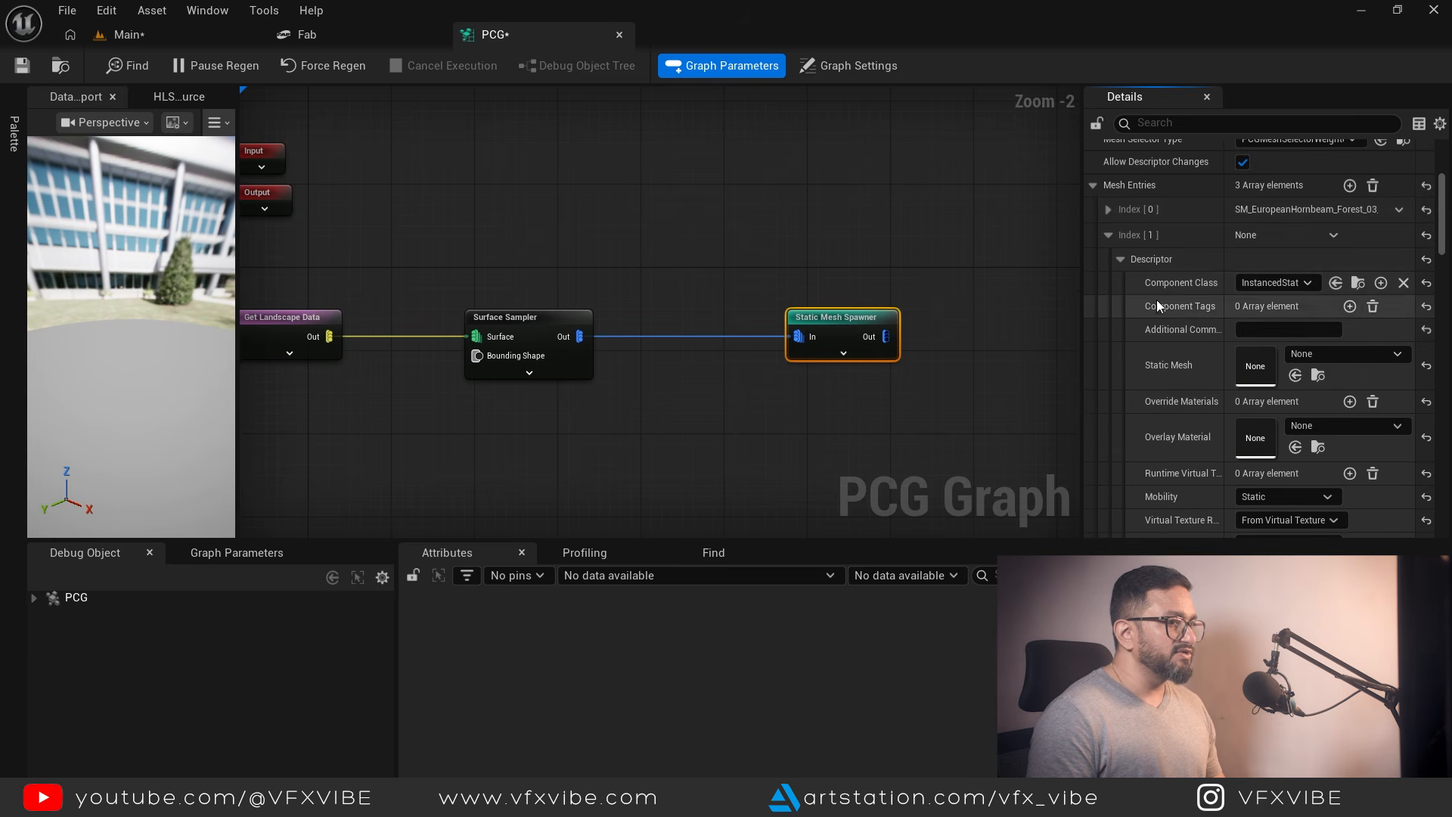
{"action": "scroll", "coordinate": [1160, 276], "scroll_direction": "down", "scroll_amount": 3}
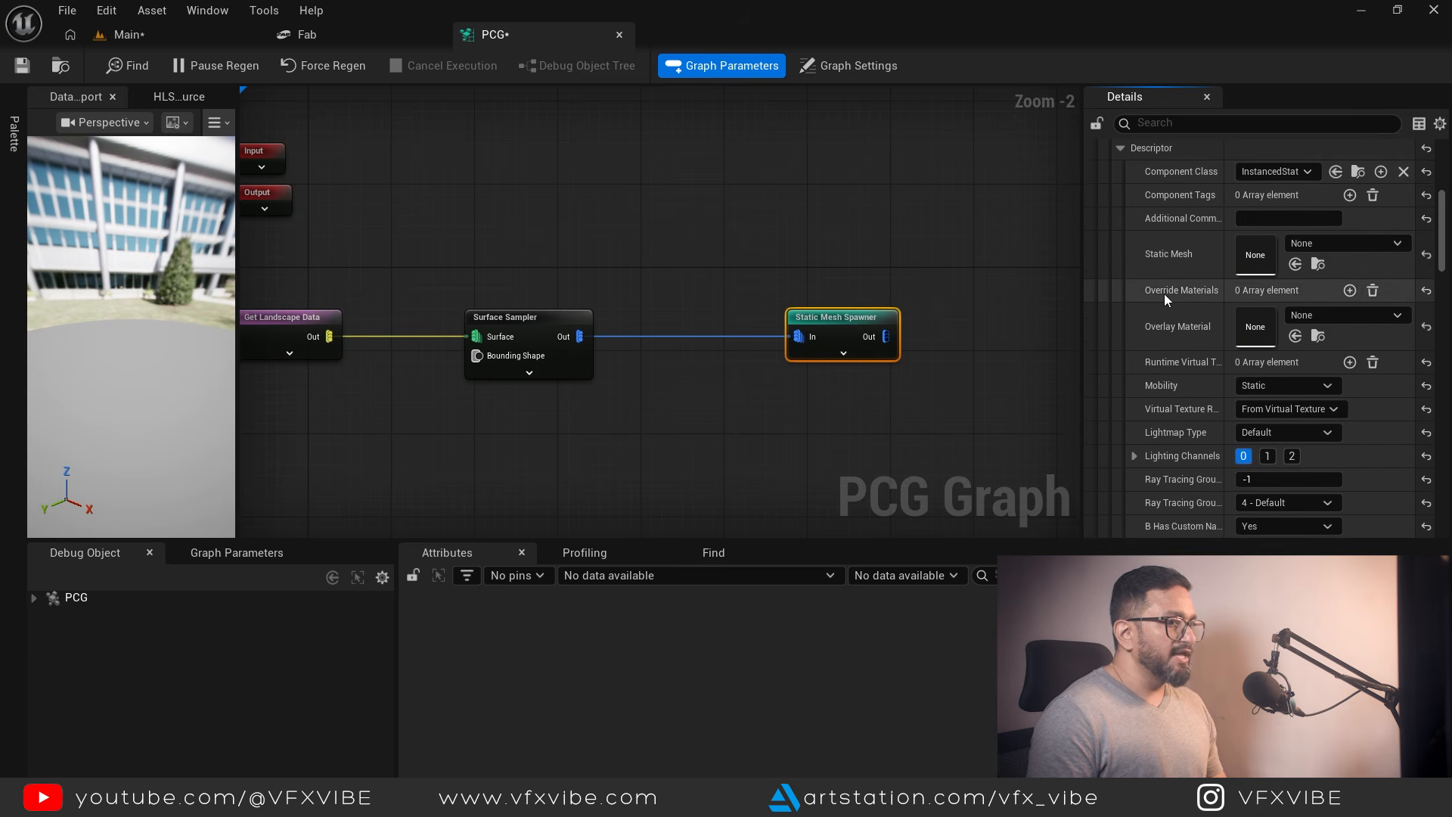
{"action": "key", "text": "ctrl+space"}
{"action": "left_click_drag", "start_coordinate": [519, 643], "coordinate": [1285, 254]}
{"action": "scroll", "coordinate": [1168, 233], "scroll_direction": "up", "scroll_amount": 2}
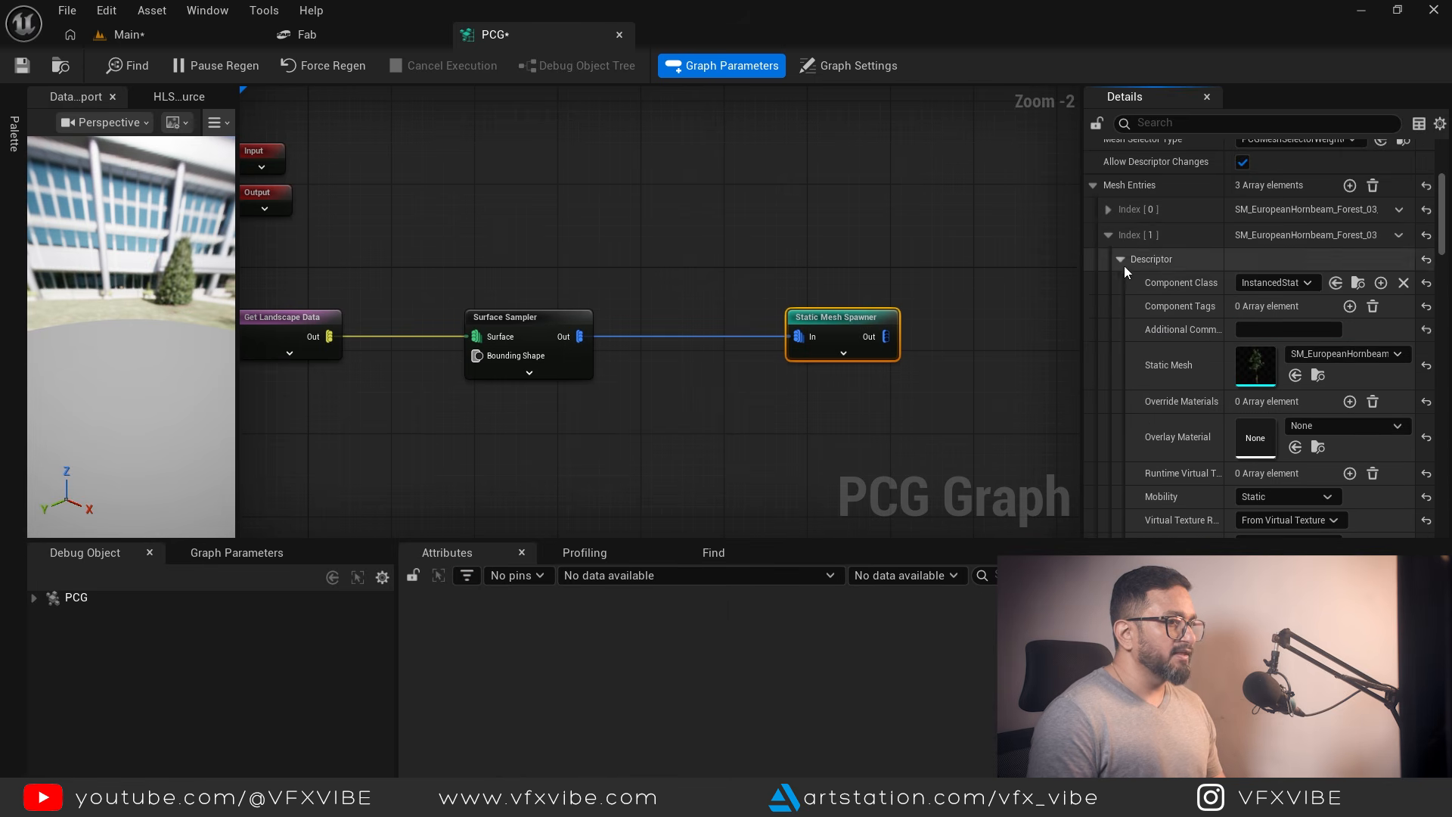
{"action": "left_click", "coordinate": [1108, 234]}
Assign SM_EuropeanHornbeam_Forest_08 as the static mesh of mesh entry Index 2 and collapse that entry.
{"action": "left_click", "coordinate": [1119, 284]}
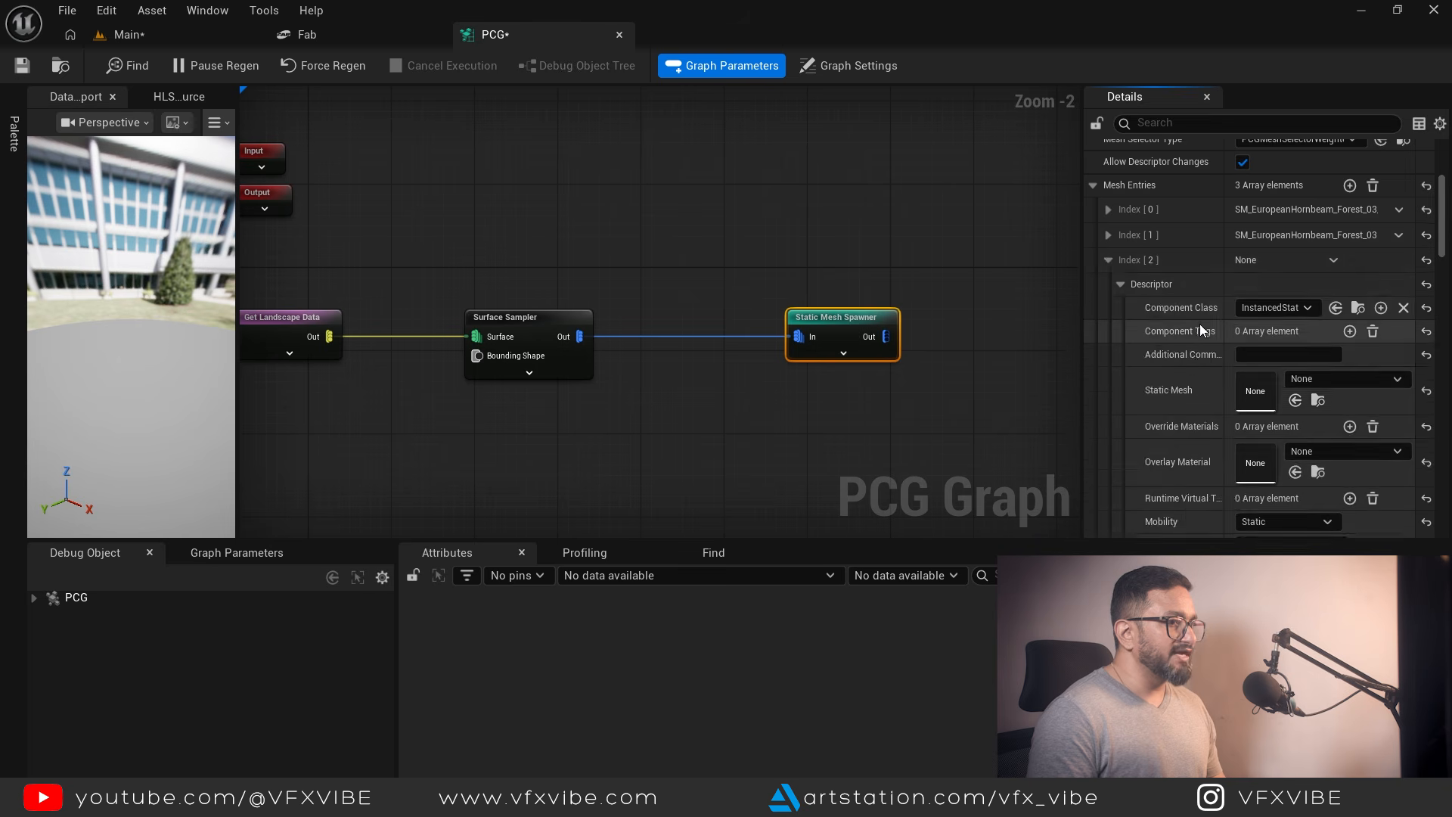
{"action": "scroll", "coordinate": [1210, 318], "scroll_direction": "down", "scroll_amount": 3}
{"action": "key", "text": "ctrl+space"}
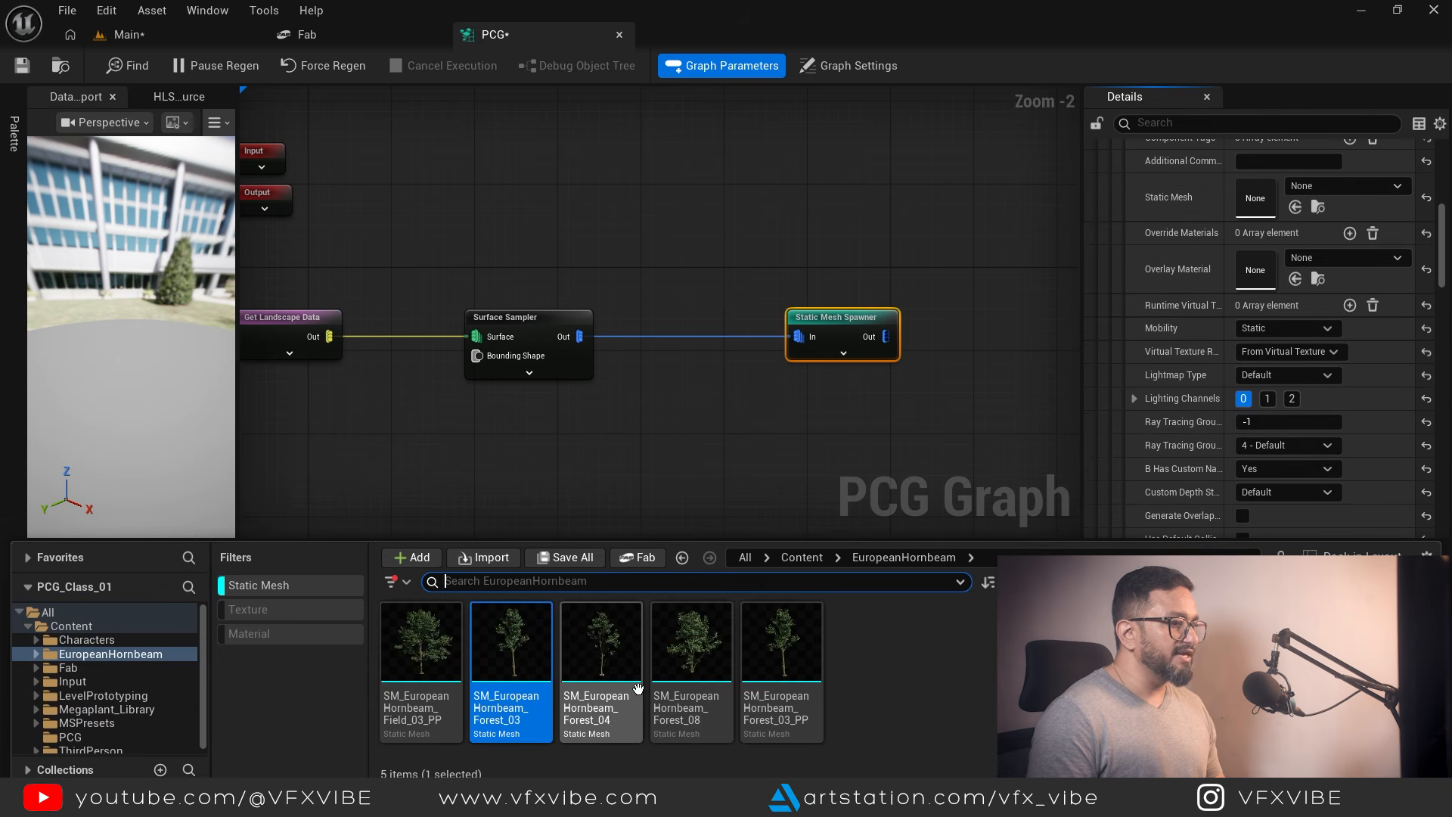
{"action": "left_click_drag", "start_coordinate": [691, 642], "coordinate": [1255, 200]}
{"action": "scroll", "coordinate": [1173, 269], "scroll_direction": "up", "scroll_amount": 3}
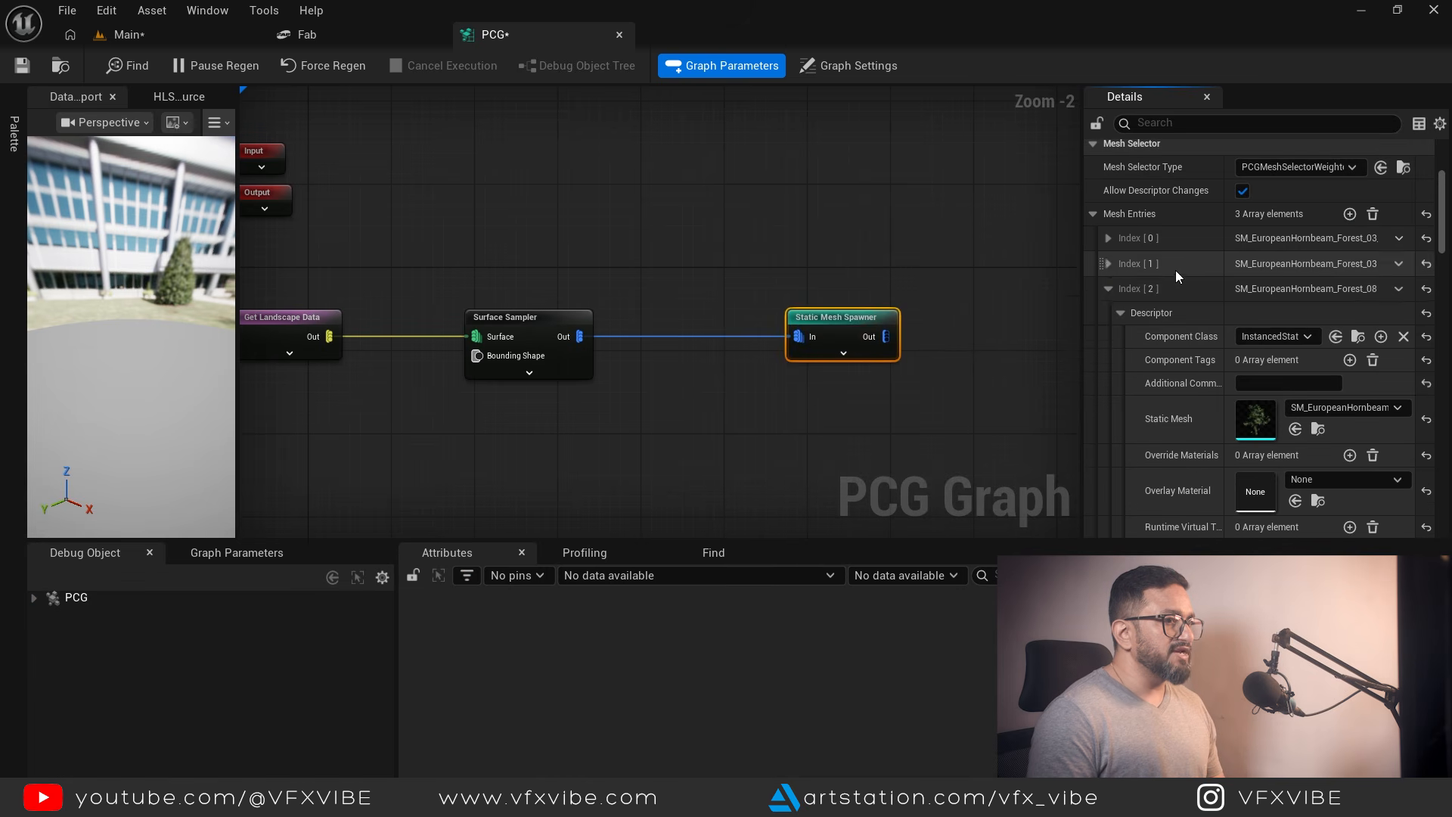
{"action": "left_click", "coordinate": [1108, 288]}
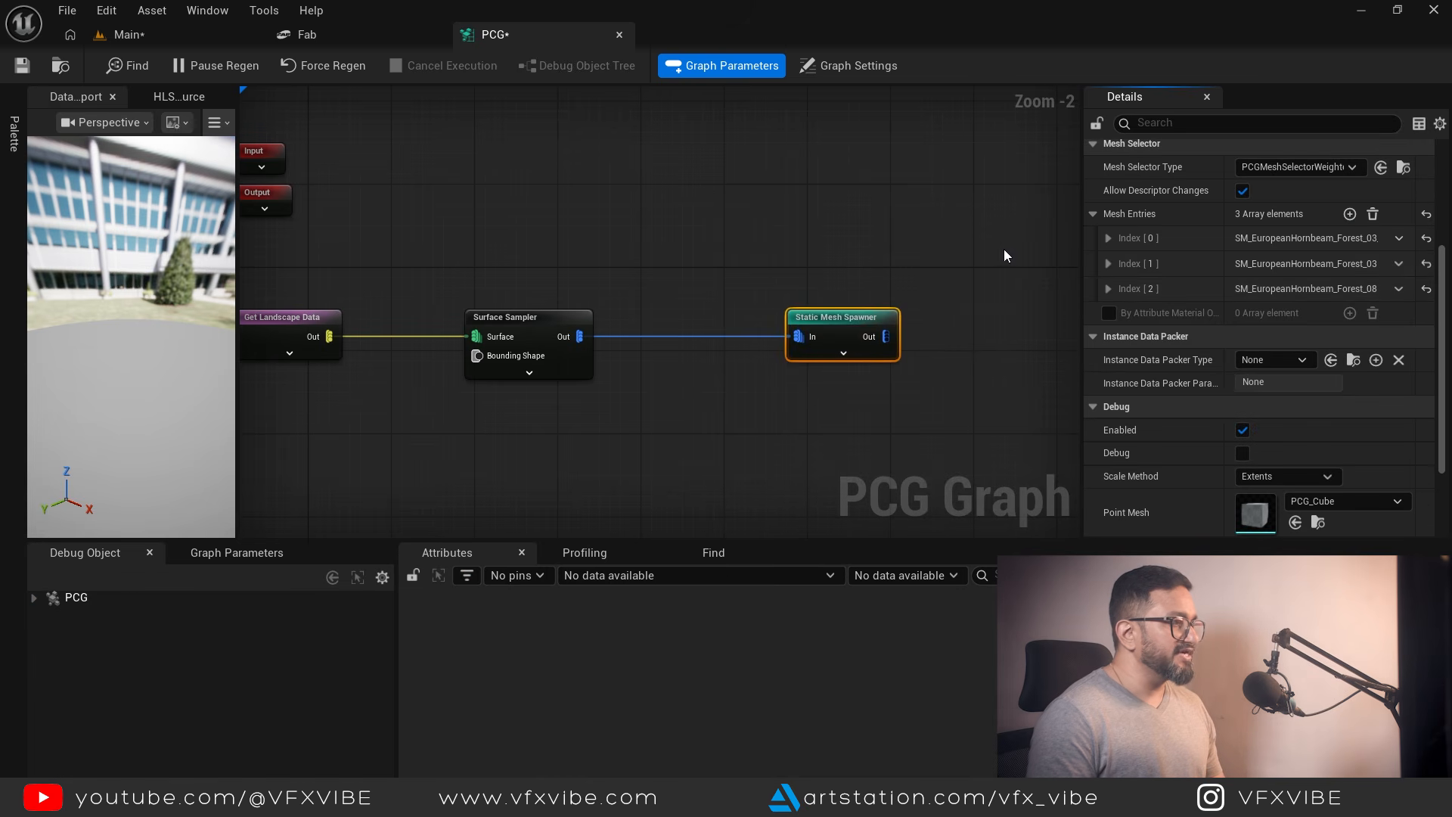
Examine the spawned hornbeam trees inside the PCG volume in the Main level.
{"action": "left_click", "coordinate": [138, 35]}
{"action": "left_click_drag", "start_coordinate": [516, 457], "coordinate": [404, 243], "text": "alt"}
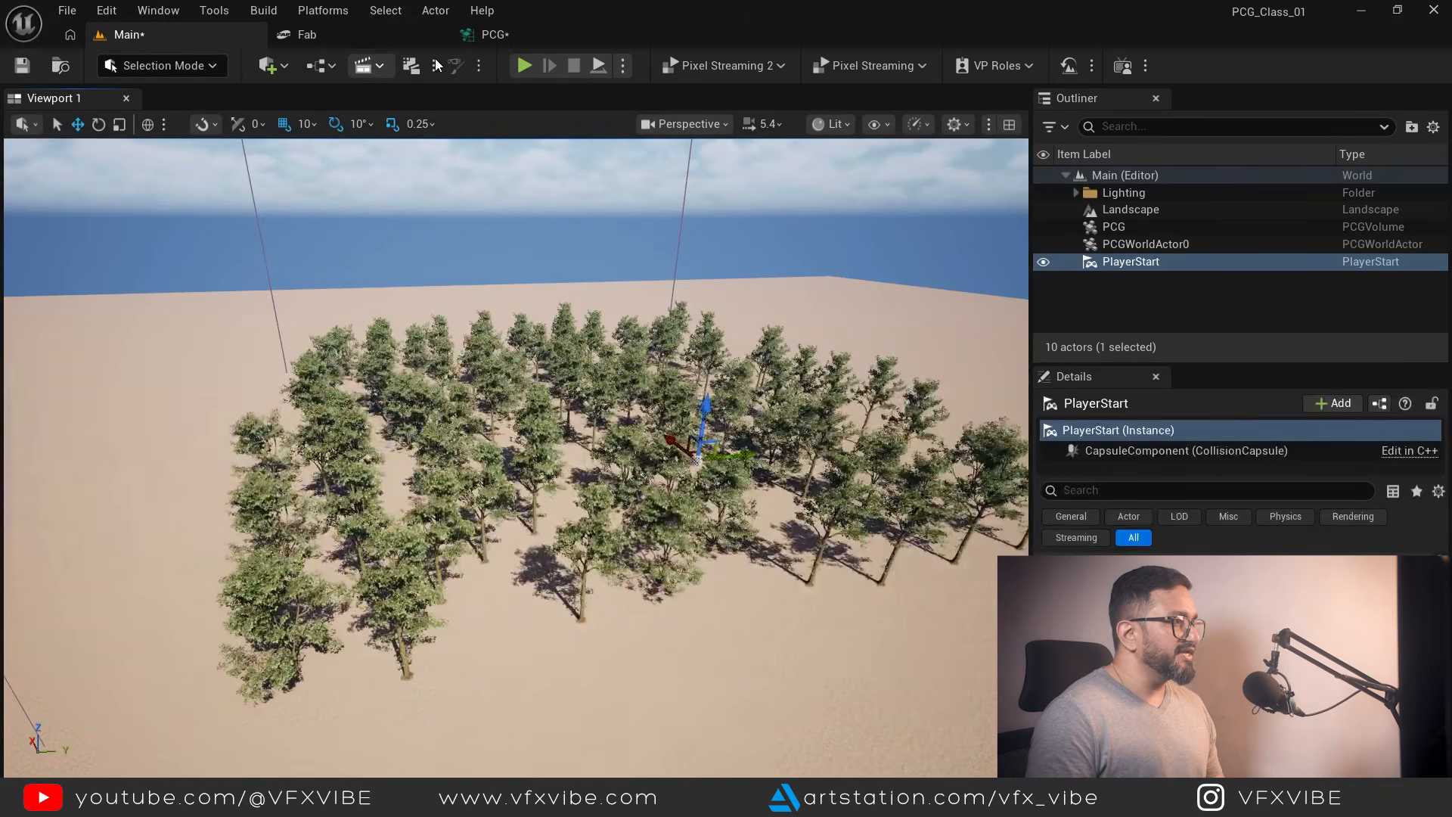
Turn on the debug display for the Surface Sampler node in the PCG graph.
{"action": "left_click", "coordinate": [492, 35]}
{"action": "right_click_drag", "start_coordinate": [511, 398], "coordinate": [670, 411]}
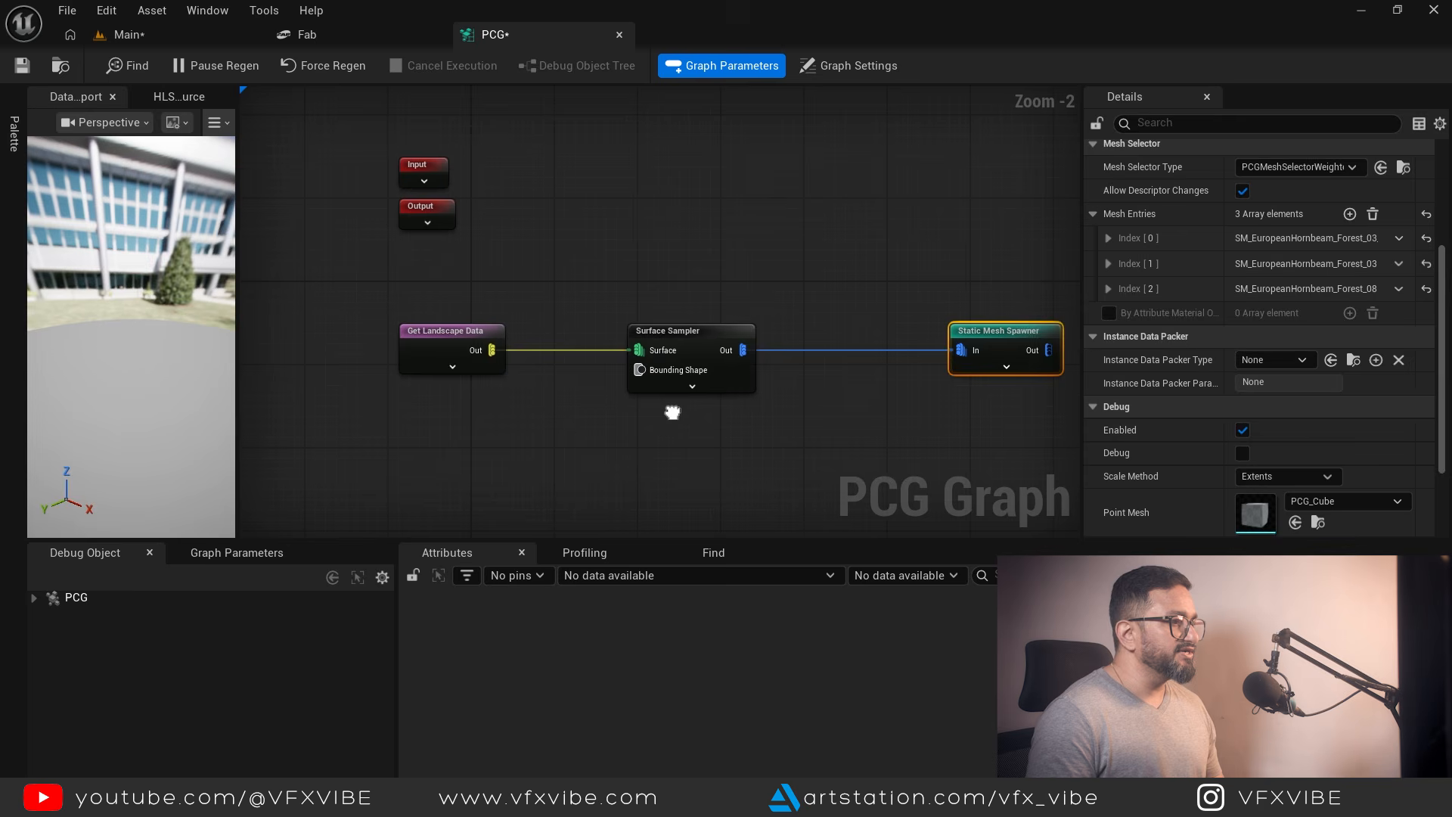
{"action": "left_click", "coordinate": [692, 334]}
{"action": "key", "text": "d"}
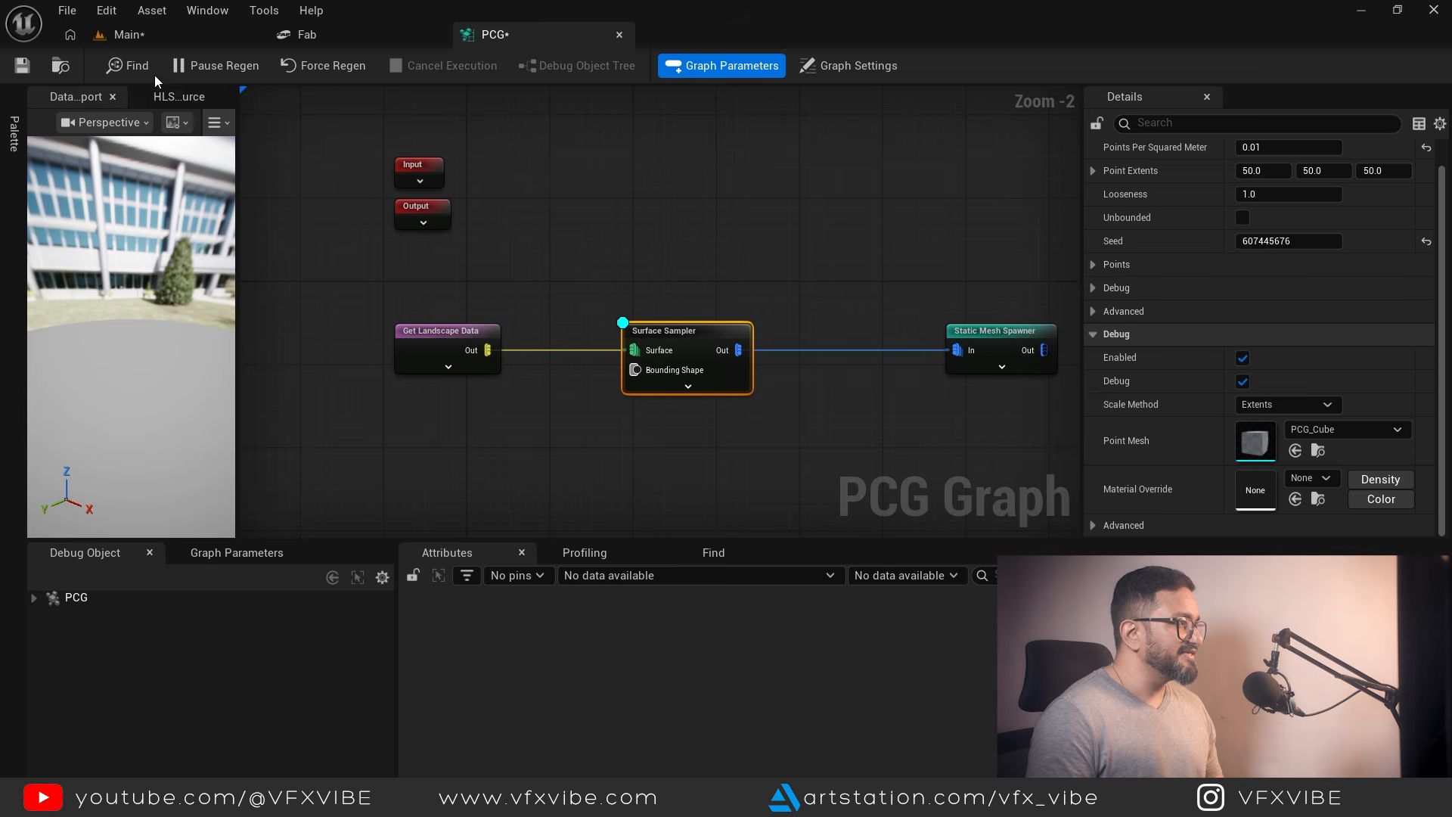
Examine the sampler's debug points beneath the spawned trees in the Main level from several viewpoints.
{"action": "left_click", "coordinate": [155, 39]}
{"action": "right_click_drag", "start_coordinate": [514, 409], "coordinate": [514, 302]}
{"action": "key", "text": "w"}
{"action": "key", "text": "d"}
{"action": "key", "text": "w"}
{"action": "mouse_move", "coordinate": [514, 408]}
{"action": "right_mouse_down"}
{"action": "mouse_move", "coordinate": [514, 484]}
{"action": "mouse_move", "coordinate": [514, 408]}
{"action": "right_mouse_up"}
{"action": "key", "text": "s"}
{"action": "key", "text": "d"}
{"action": "key", "text": "s"}
{"action": "key", "text": "s"}
{"action": "key", "text": "e"}
{"action": "right_click_drag", "start_coordinate": [514, 408], "coordinate": [620, 390]}
{"action": "key", "text": "a"}
{"action": "key", "text": "w"}
{"action": "key", "text": "q"}
{"action": "key", "text": "w"}
{"action": "key", "text": "w"}
{"action": "key", "text": "q"}
{"action": "key", "text": "d"}
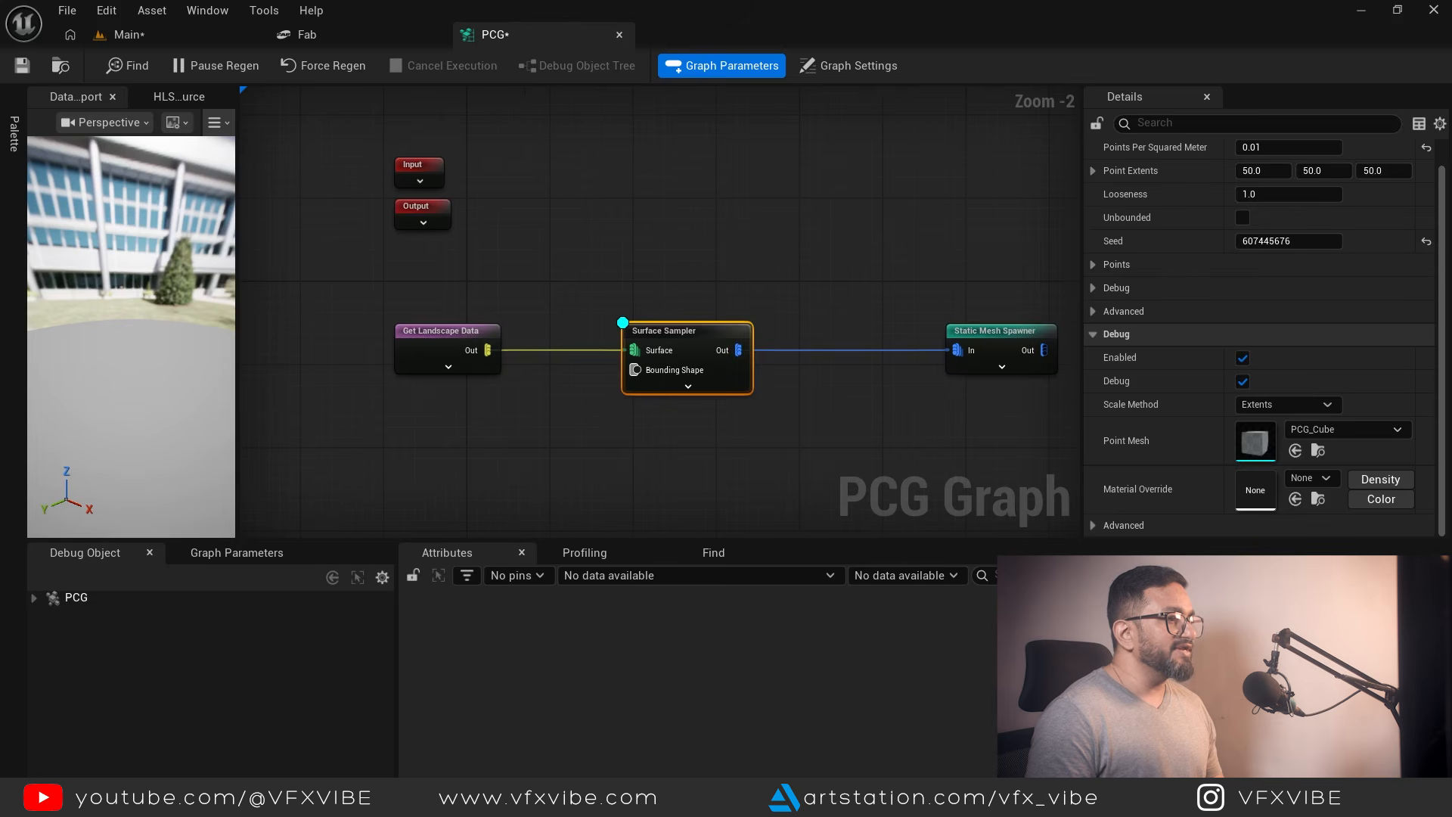
Set the Static Mesh Spawner's mesh entry weights to 2 for Index 1 and 3 for Index 2, and check the trees in Main.
{"action": "right_click_drag", "start_coordinate": [945, 356], "coordinate": [757, 393]}
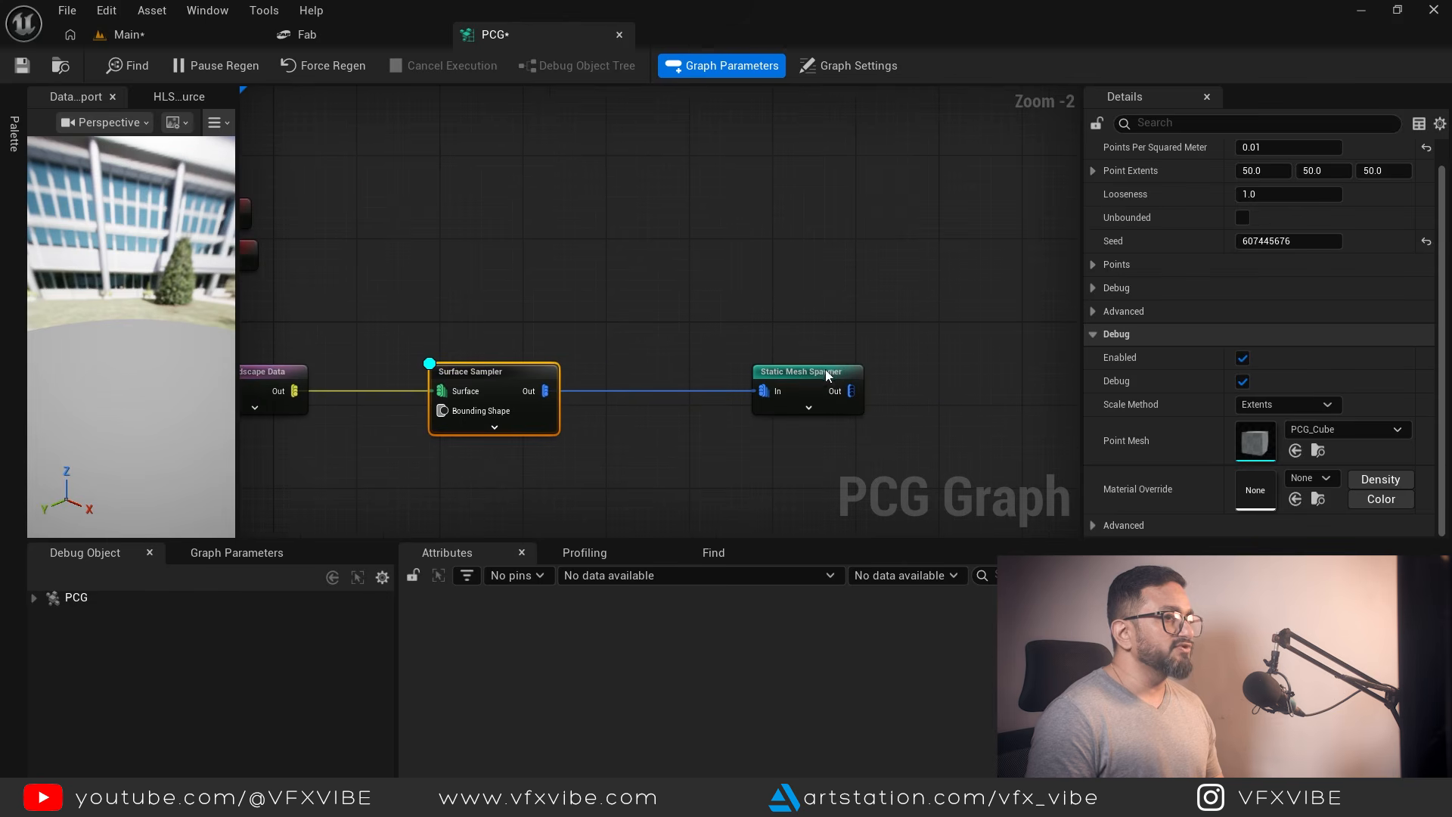
{"action": "left_click", "coordinate": [826, 372]}
{"action": "right_click_drag", "start_coordinate": [603, 338], "coordinate": [652, 302]}
{"action": "left_click", "coordinate": [687, 365]}
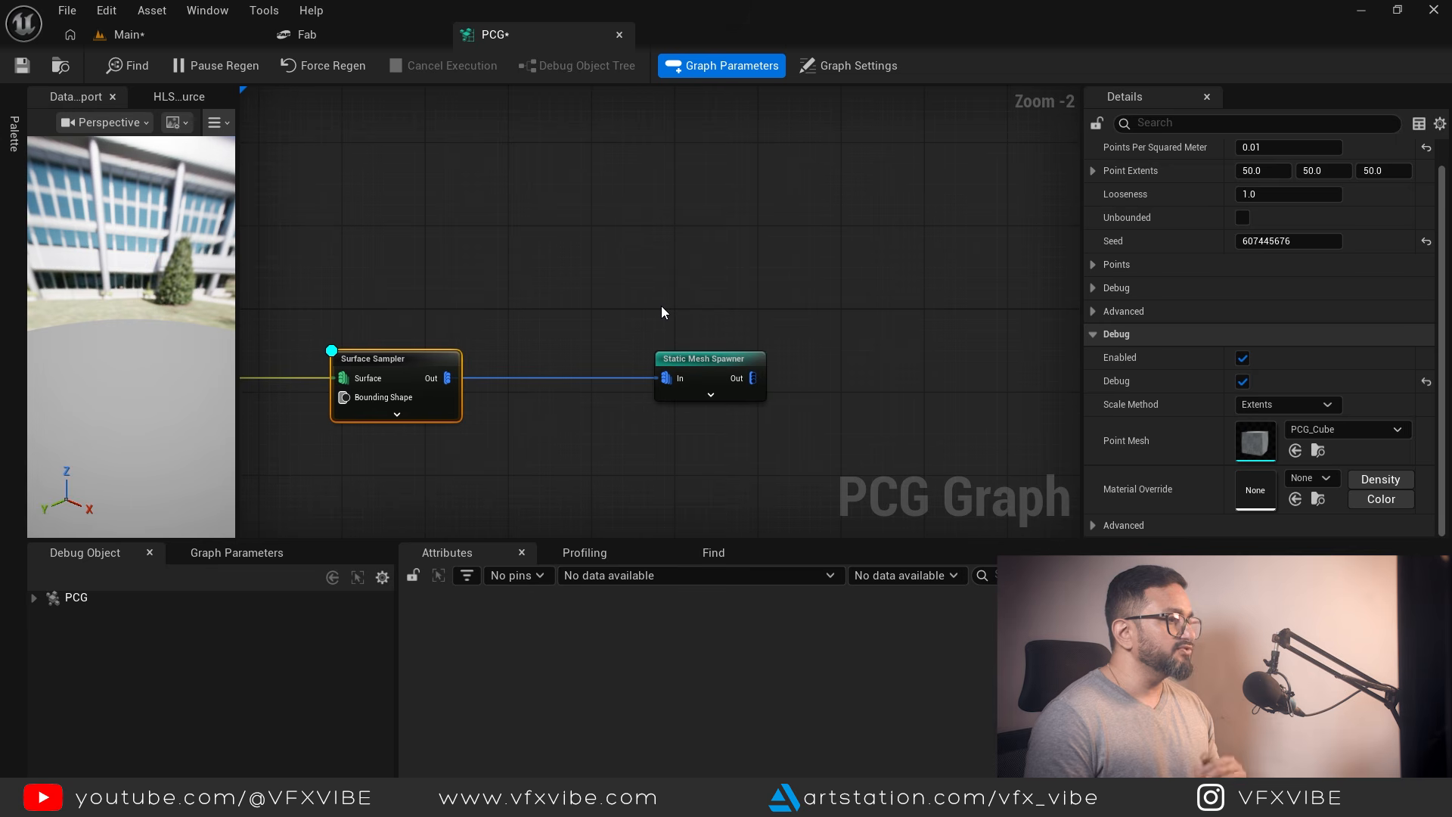
{"action": "left_click", "coordinate": [699, 360]}
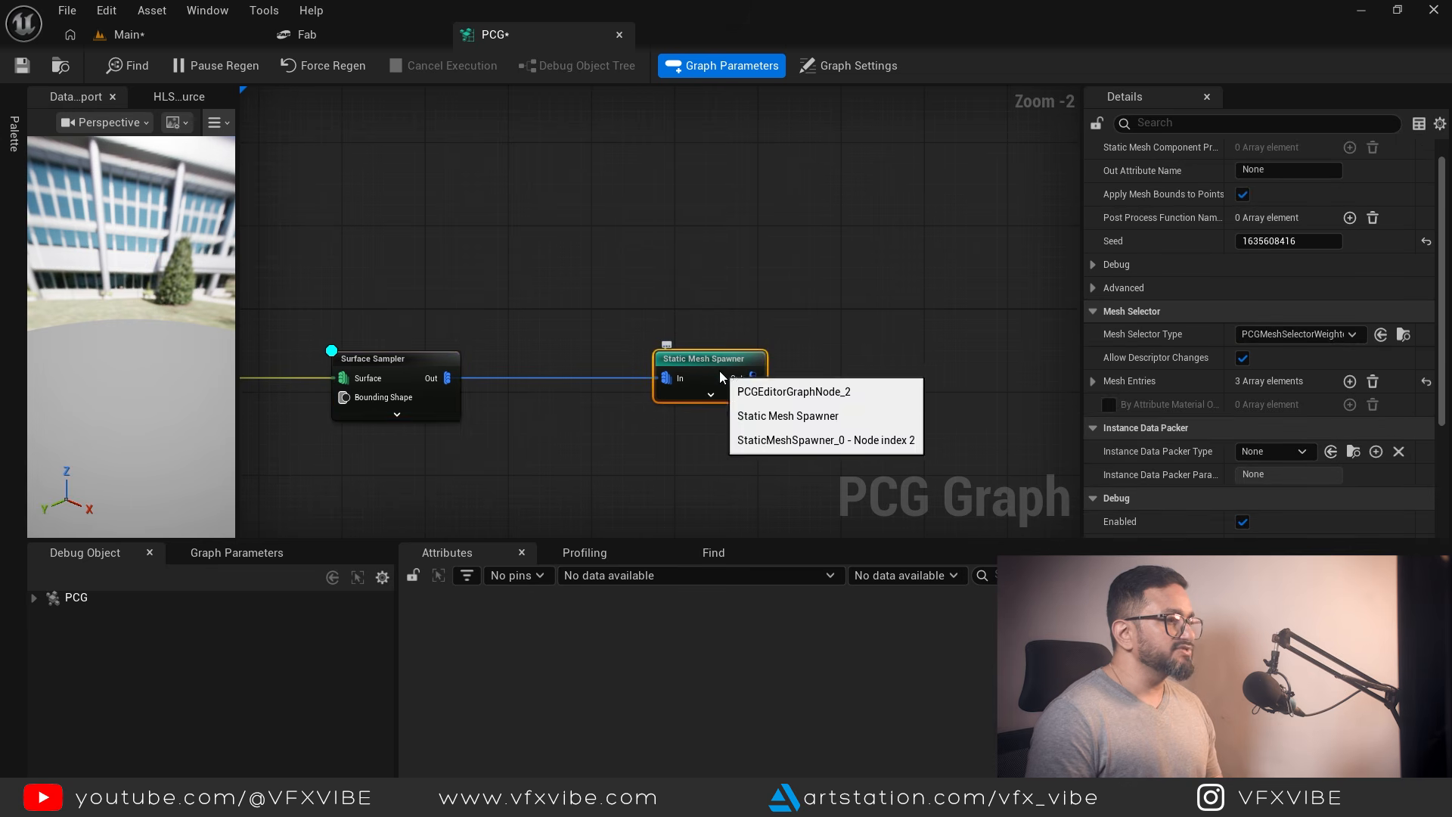
{"action": "left_click", "coordinate": [1163, 123]}
{"action": "type", "text": "weight"}
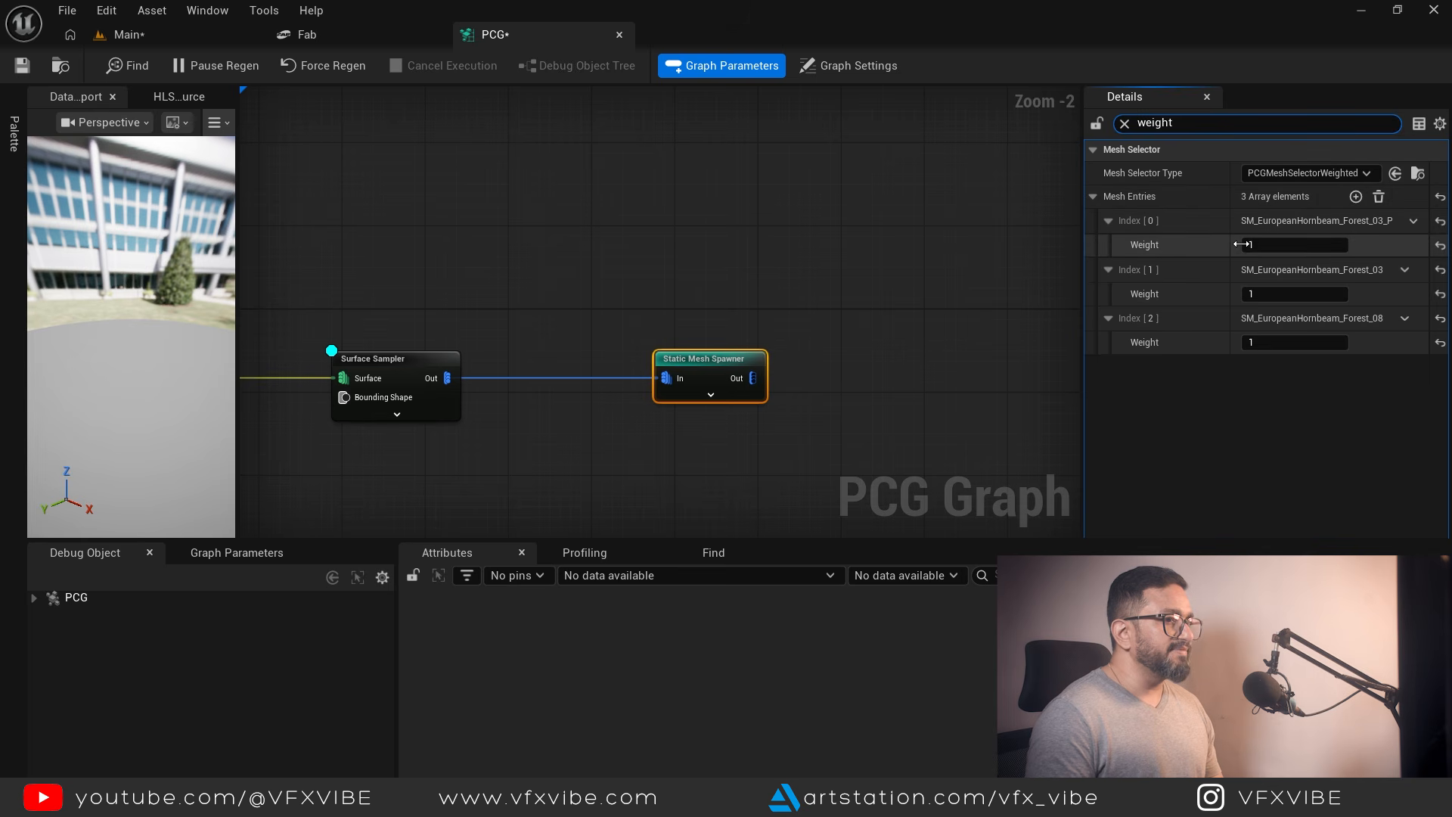
{"action": "left_click", "coordinate": [1261, 294]}
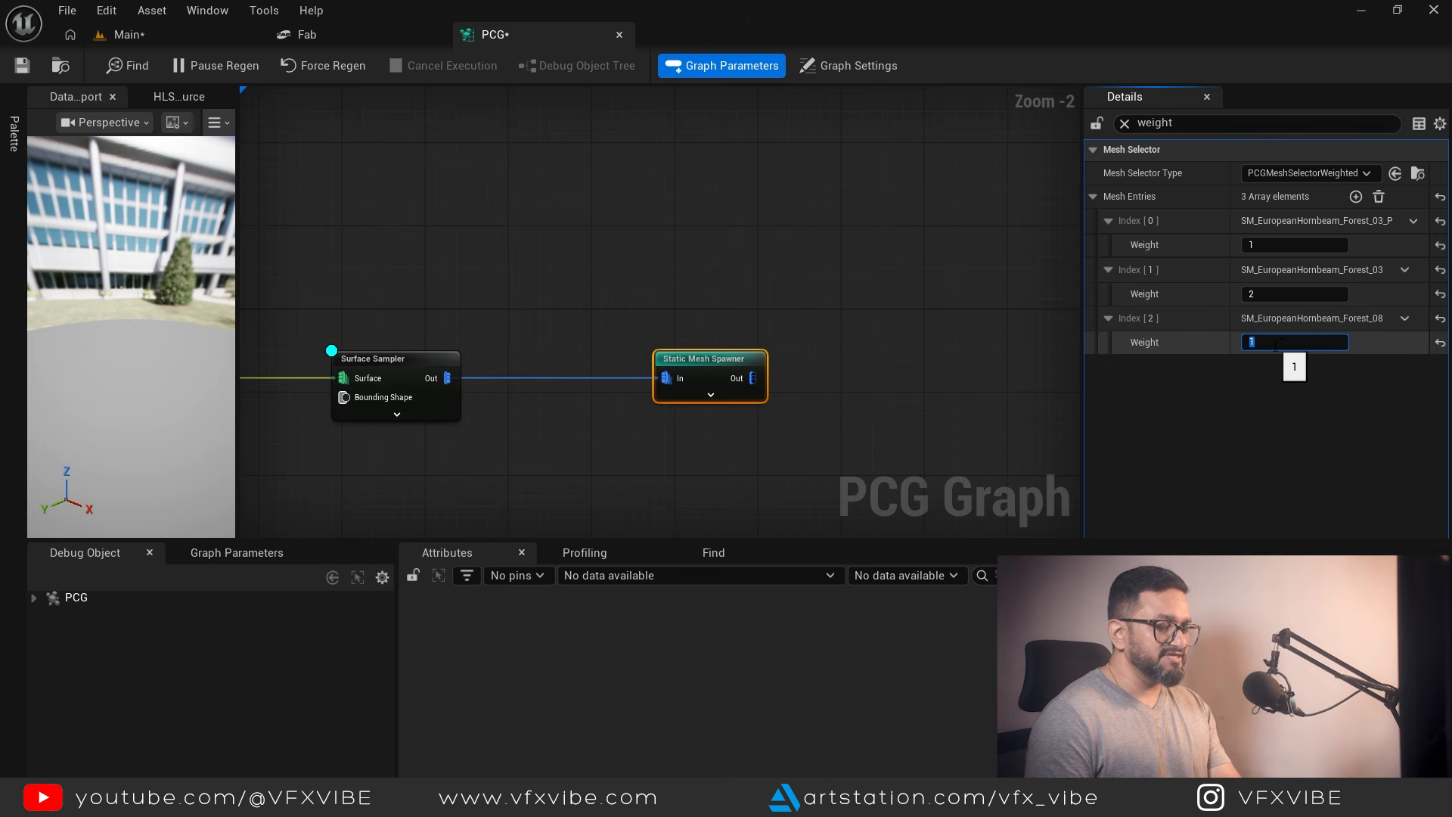
{"action": "key", "text": "Return"}
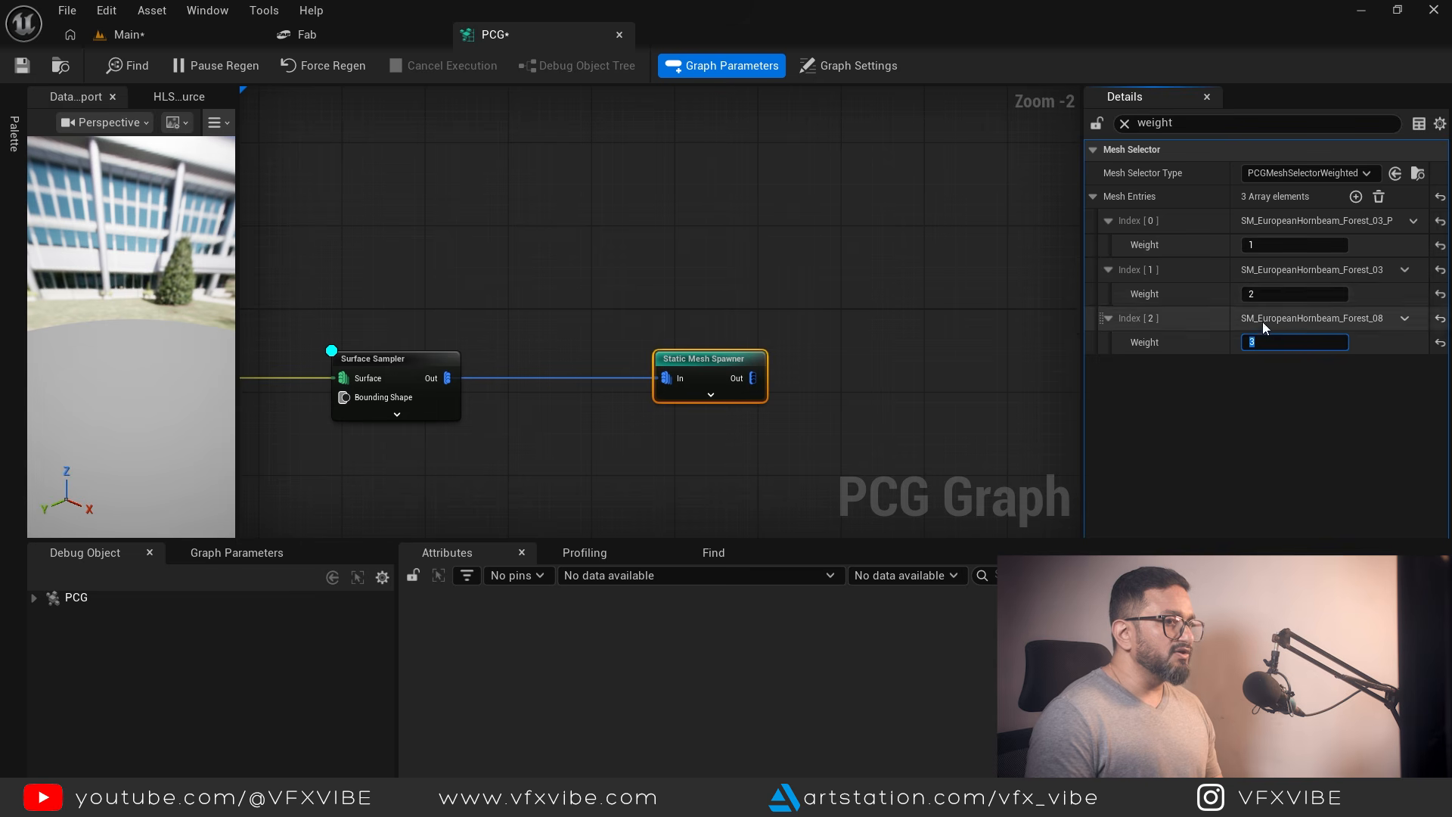
{"action": "left_click", "coordinate": [155, 39]}
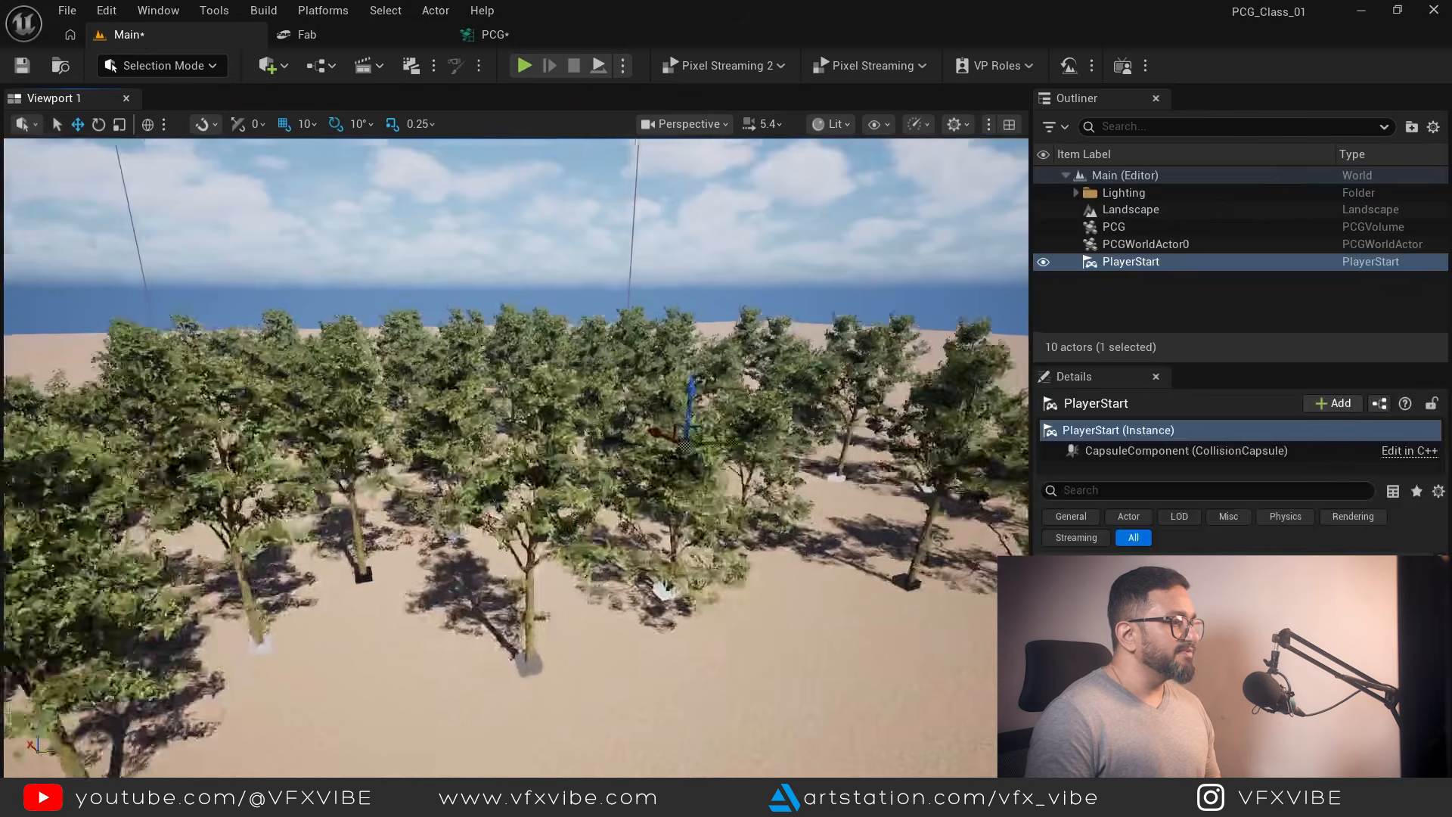
{"action": "mouse_move", "coordinate": [516, 457]}
{"action": "right_mouse_down"}
{"action": "mouse_move", "coordinate": [516, 499]}
{"action": "mouse_move", "coordinate": [484, 446]}
{"action": "mouse_move", "coordinate": [582, 435]}
{"action": "mouse_move", "coordinate": [522, 522]}
{"action": "mouse_move", "coordinate": [515, 468]}
{"action": "right_mouse_up"}
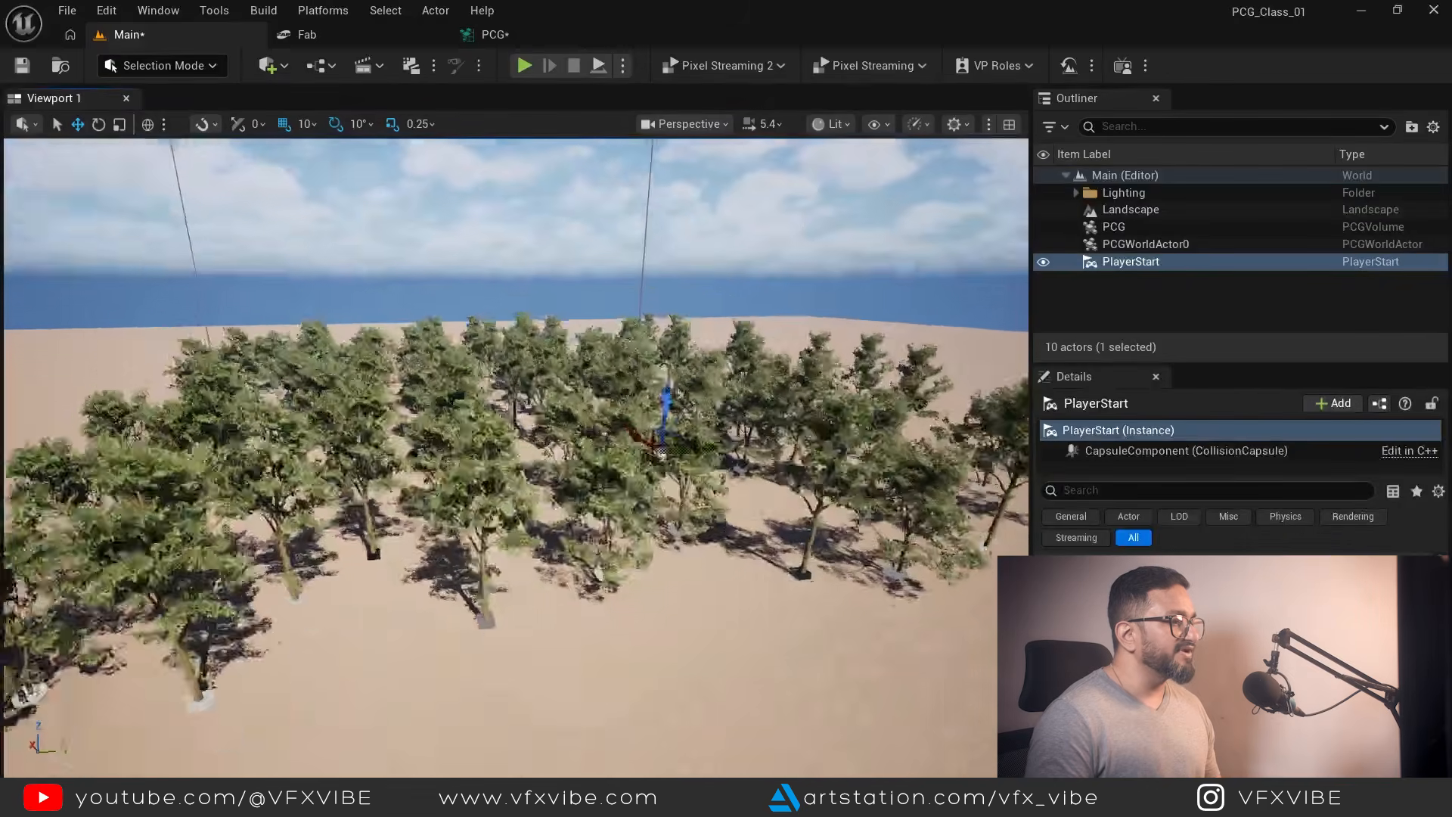
Make room before the Static Mesh Spawner in the PCG graph and add a Transform Points node fed by the Surface Sampler output.
{"action": "left_click", "coordinate": [492, 34]}
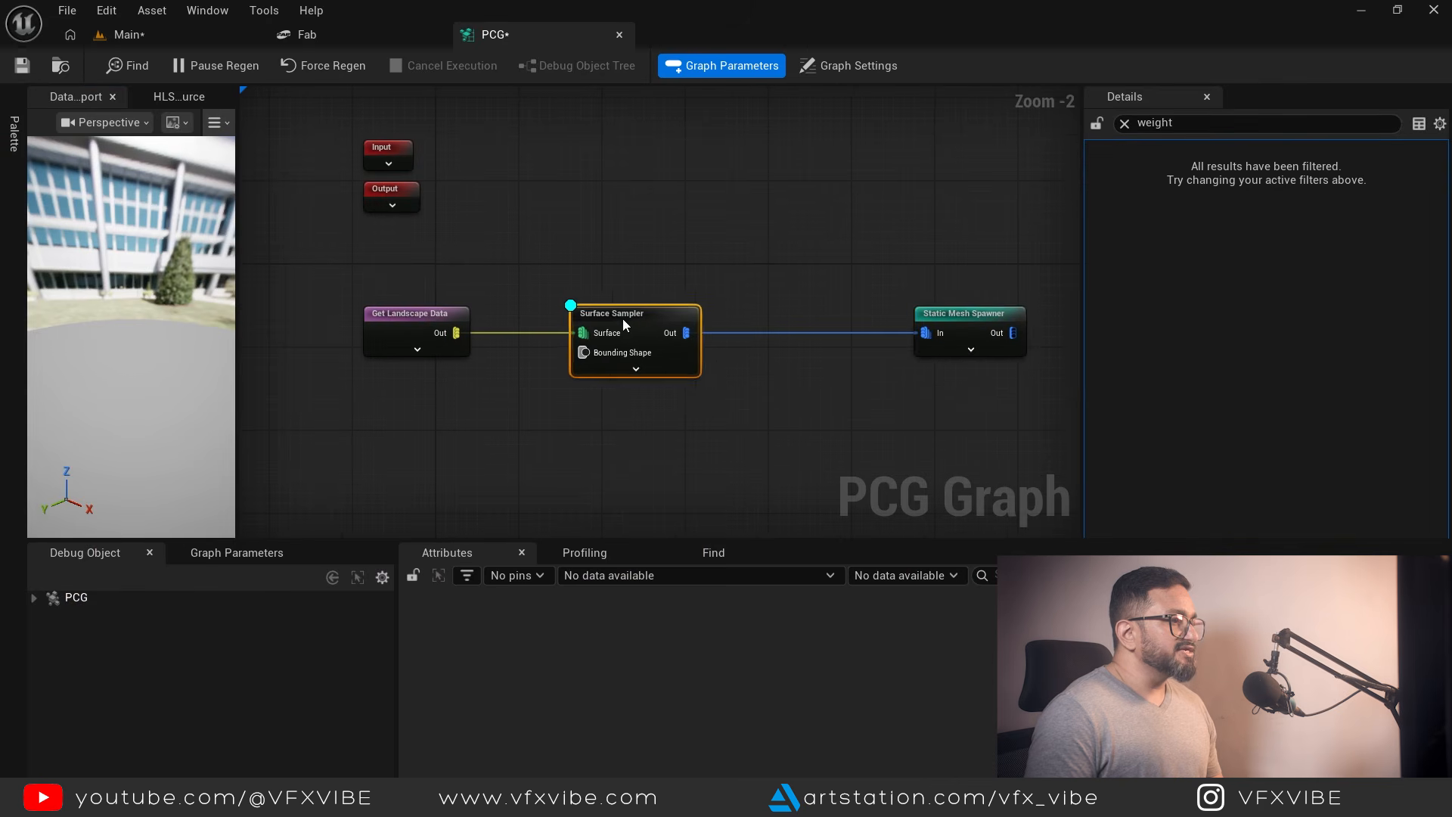
{"action": "left_click_drag", "start_coordinate": [623, 320], "coordinate": [615, 320]}
{"action": "right_click_drag", "start_coordinate": [895, 367], "coordinate": [738, 405]}
{"action": "left_click_drag", "start_coordinate": [805, 351], "coordinate": [863, 349]}
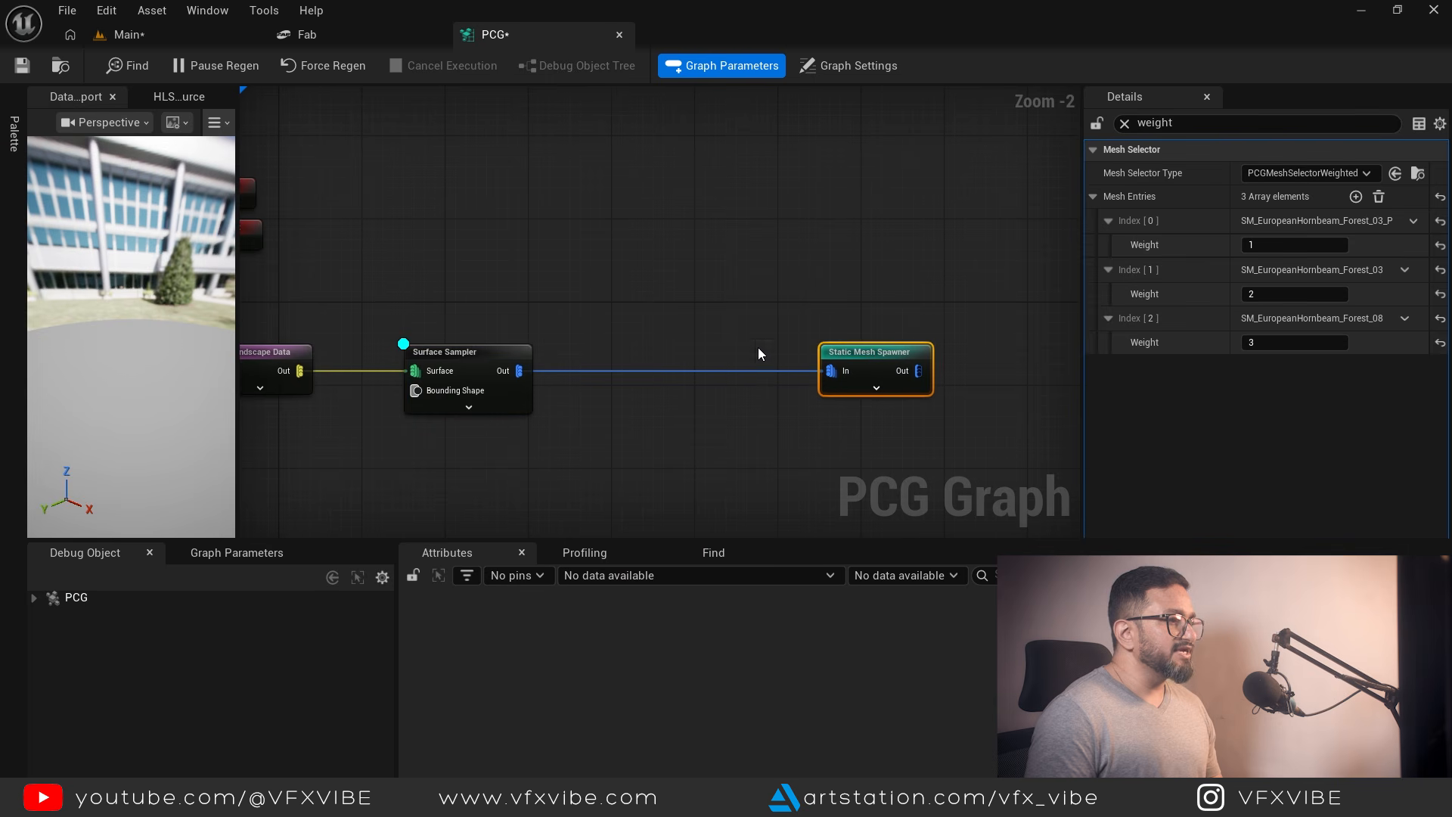
{"action": "right_click_drag", "start_coordinate": [760, 353], "coordinate": [787, 365]}
{"action": "mouse_move", "coordinate": [607, 418]}
{"action": "left_click_drag", "start_coordinate": [606, 418], "coordinate": [728, 288]}
{"action": "type", "text": "transf"}
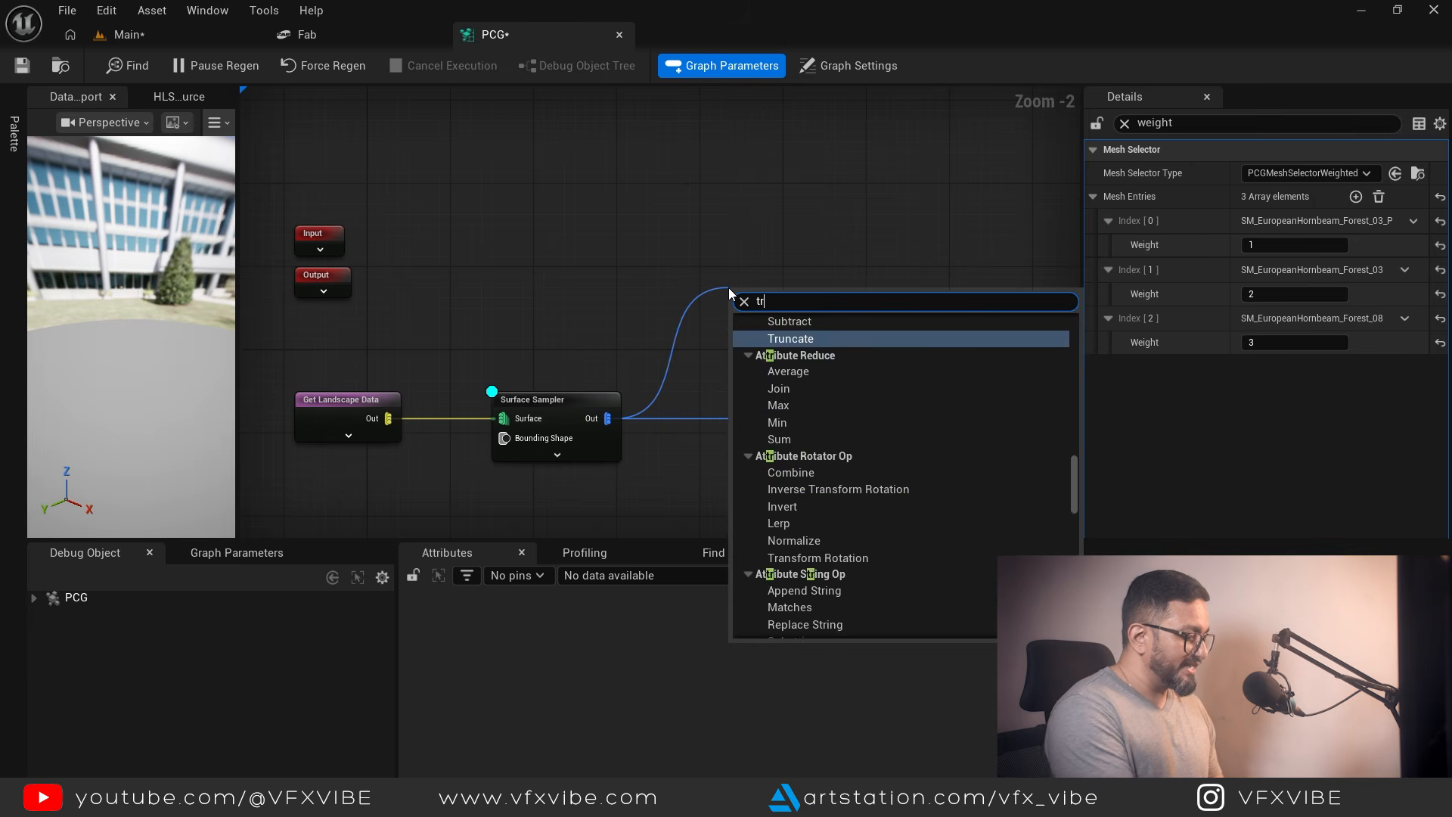
{"action": "left_click", "coordinate": [803, 630]}
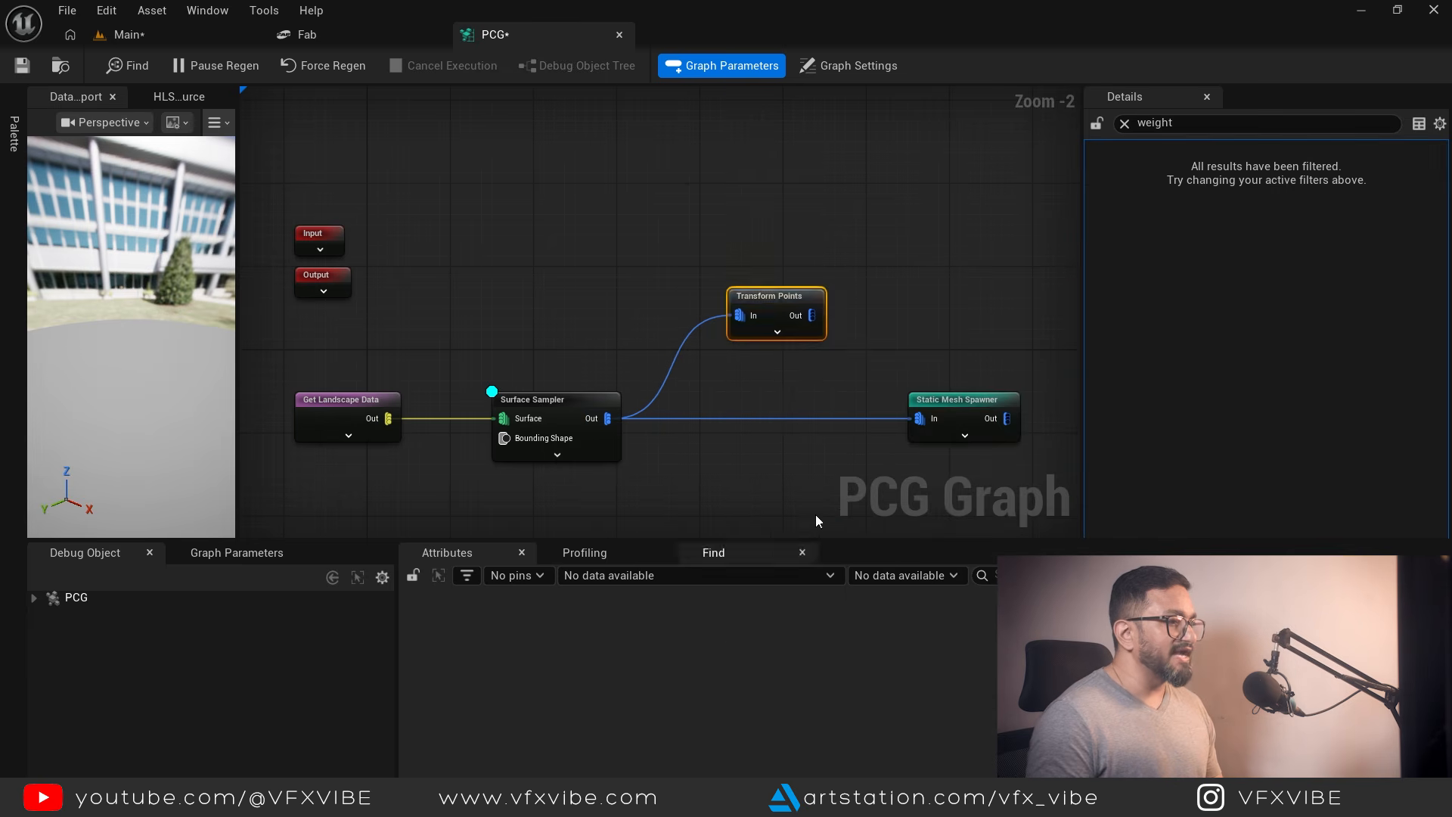
Route the Surface Sampler output only through Transform Points into the Static Mesh Spawner, with the debug display on Transform Points instead.
{"action": "right_click_drag", "start_coordinate": [811, 338], "coordinate": [705, 364]}
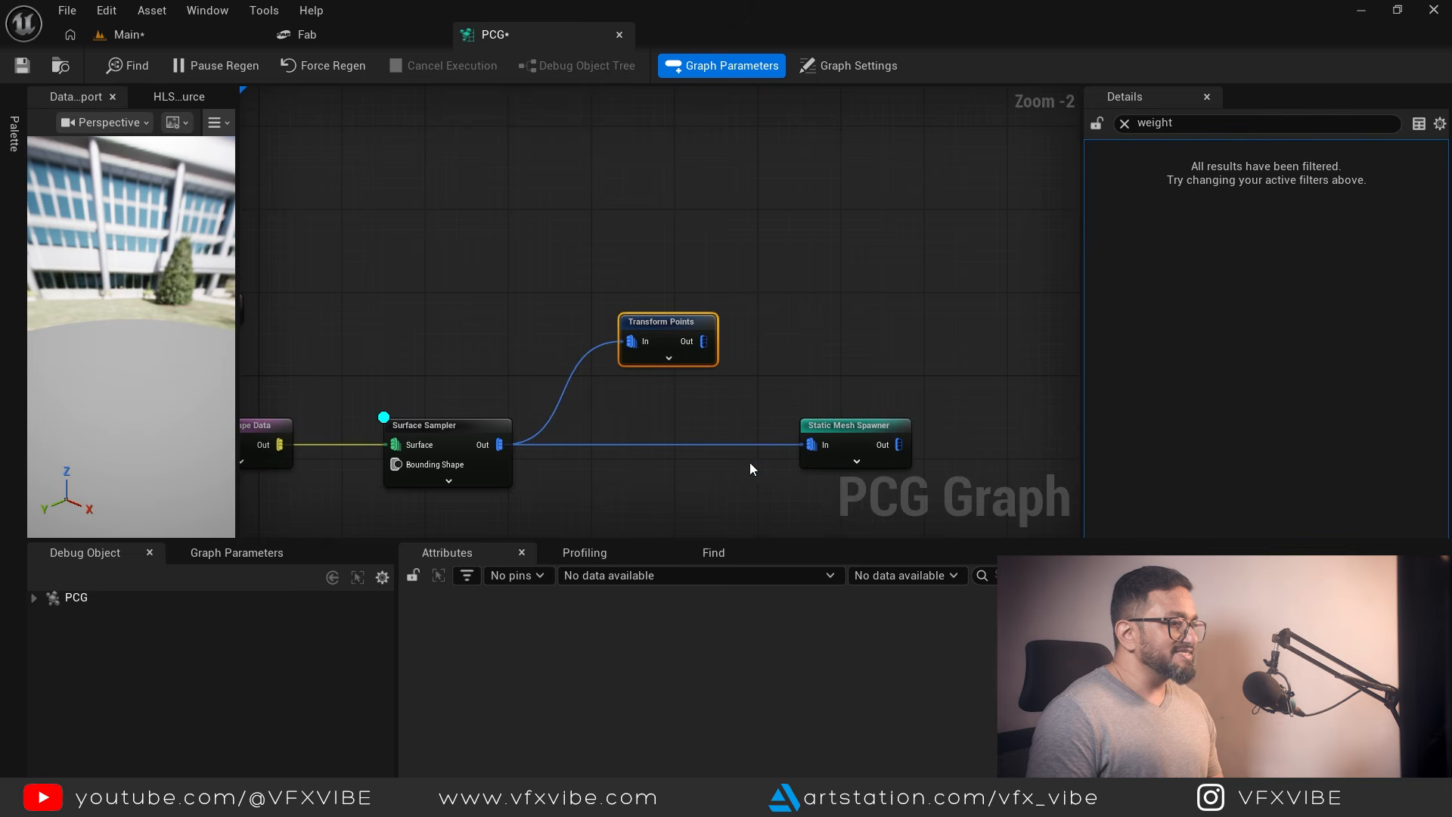
{"action": "left_click_drag", "start_coordinate": [742, 416], "coordinate": [760, 474], "text": "alt"}
{"action": "left_click_drag", "start_coordinate": [672, 322], "coordinate": [674, 425]}
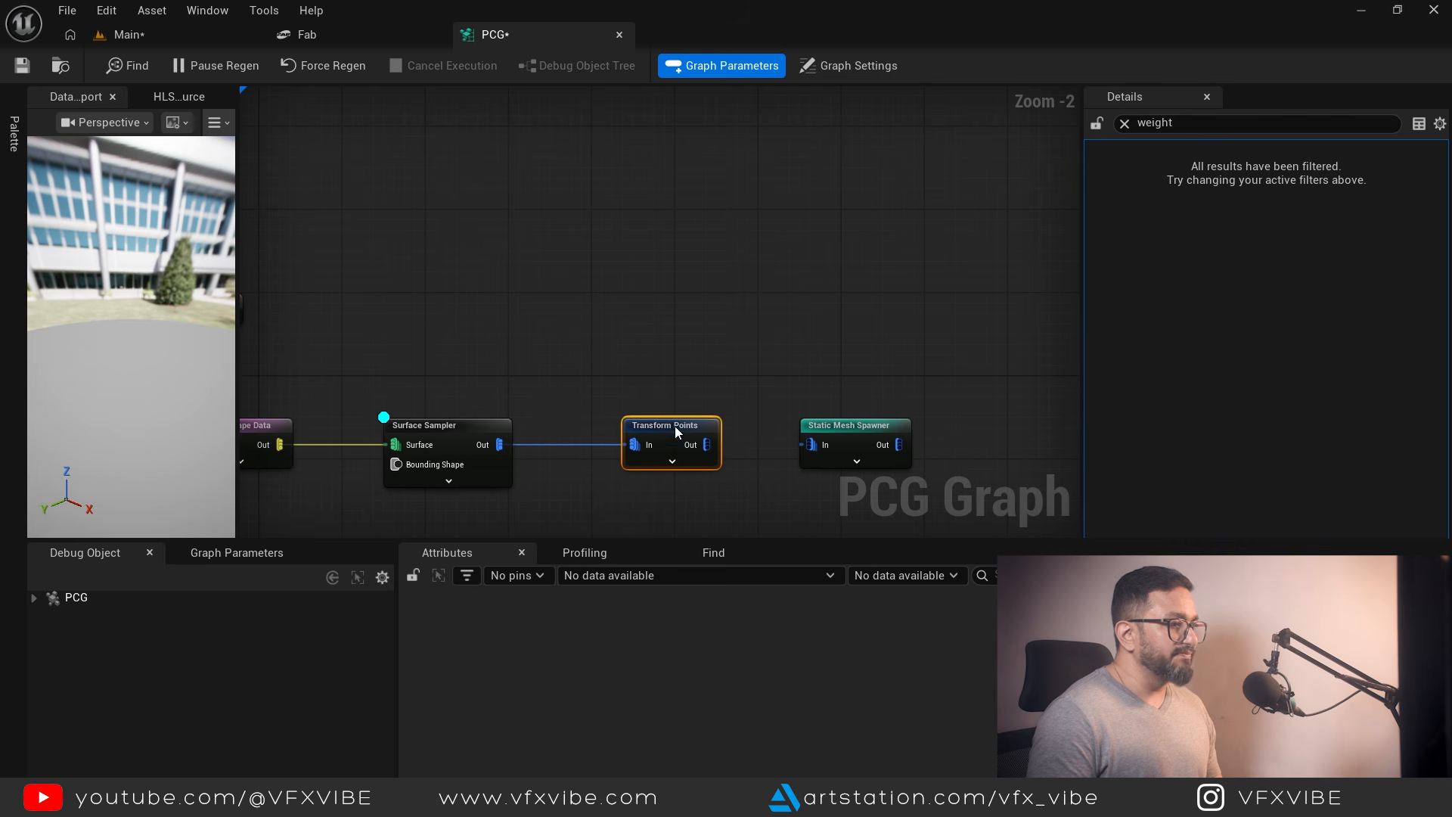
{"action": "left_click_drag", "start_coordinate": [814, 443], "coordinate": [814, 443]}
{"action": "key", "text": "Home"}
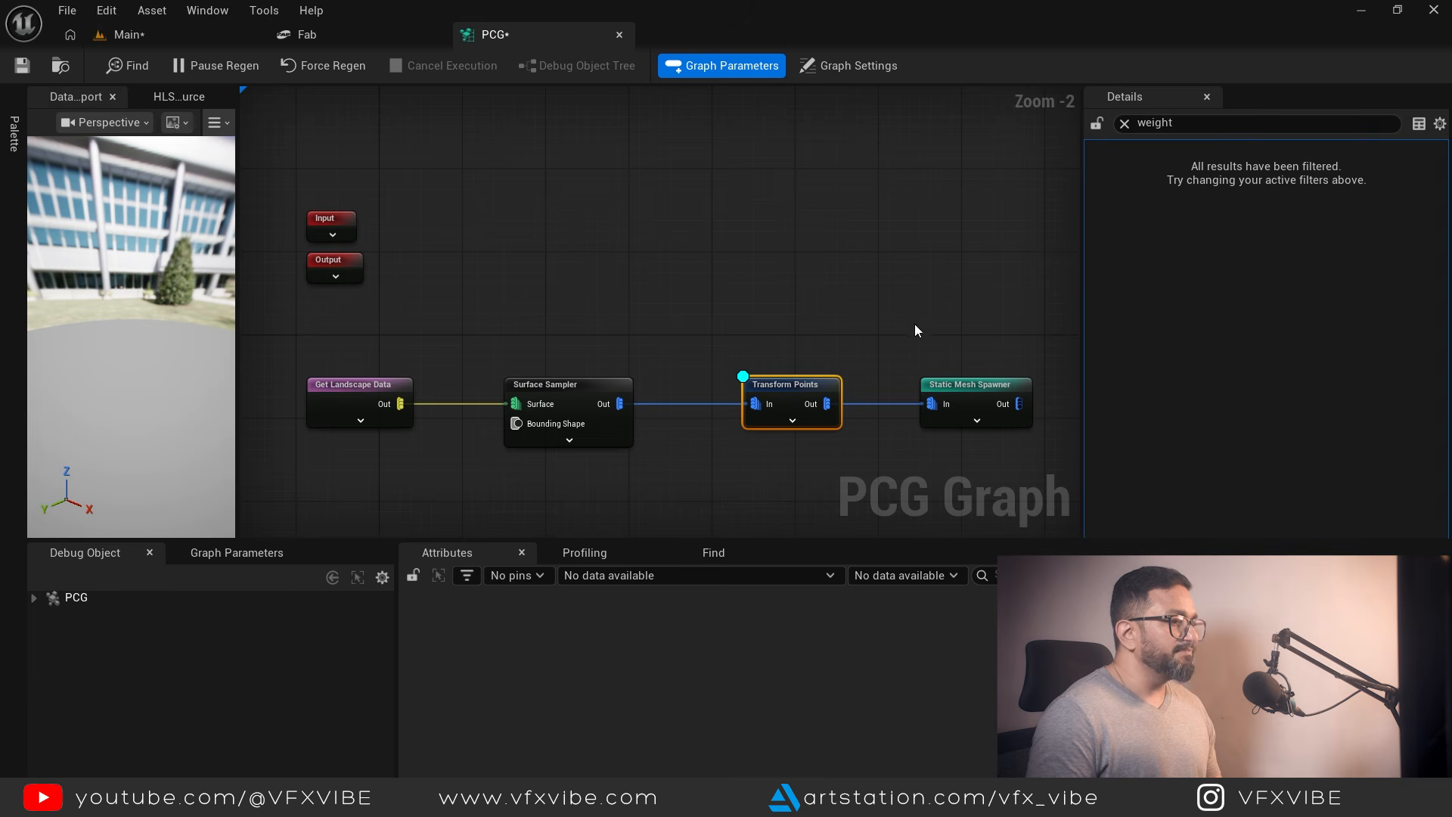
Disable the Static Mesh Spawner node, clear its property filter, and view the bare debug points in the Main level.
{"action": "right_click_drag", "start_coordinate": [915, 325], "coordinate": [726, 327]}
{"action": "left_click_drag", "start_coordinate": [903, 463], "coordinate": [917, 473]}
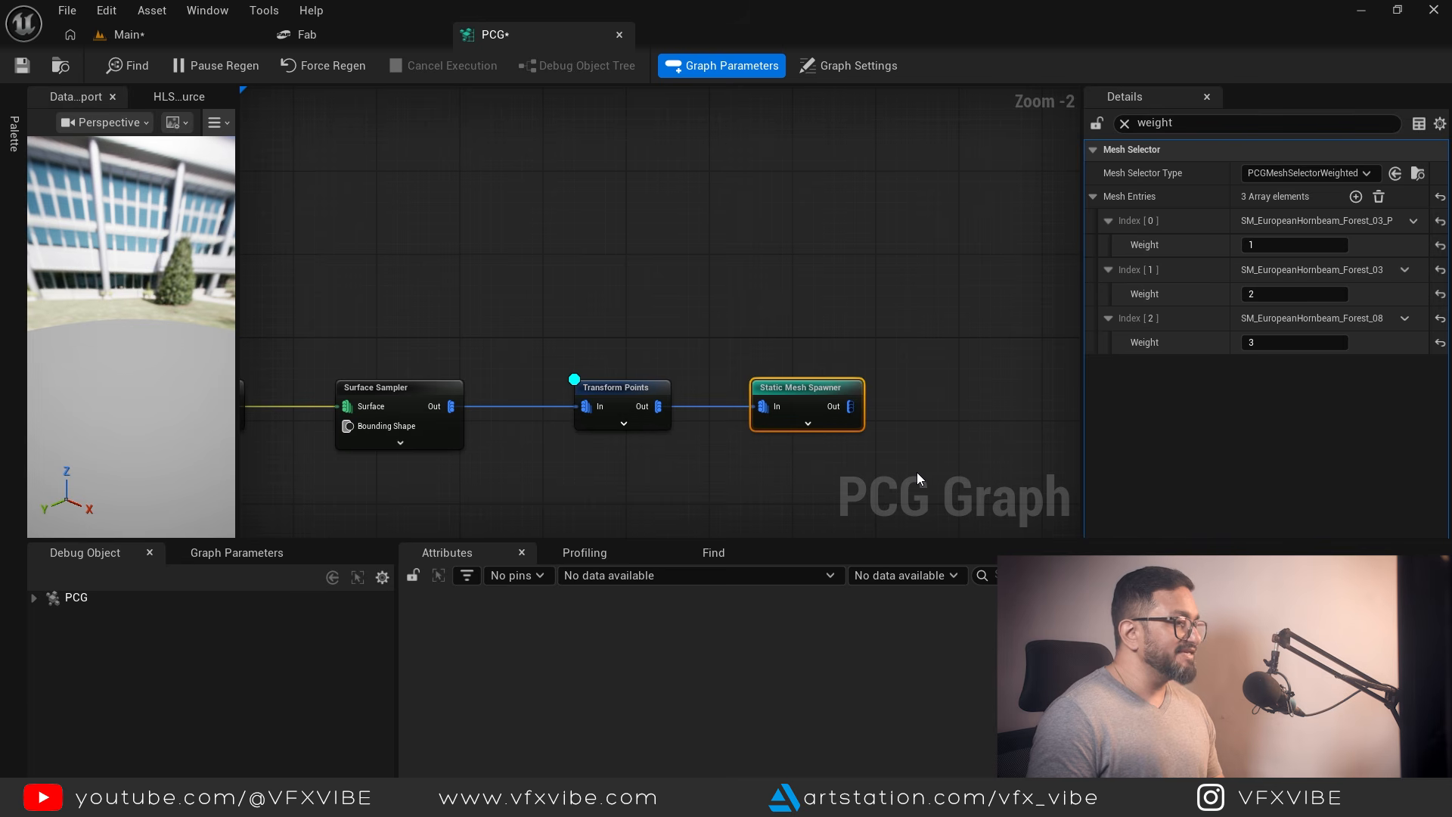
{"action": "key", "text": "e"}
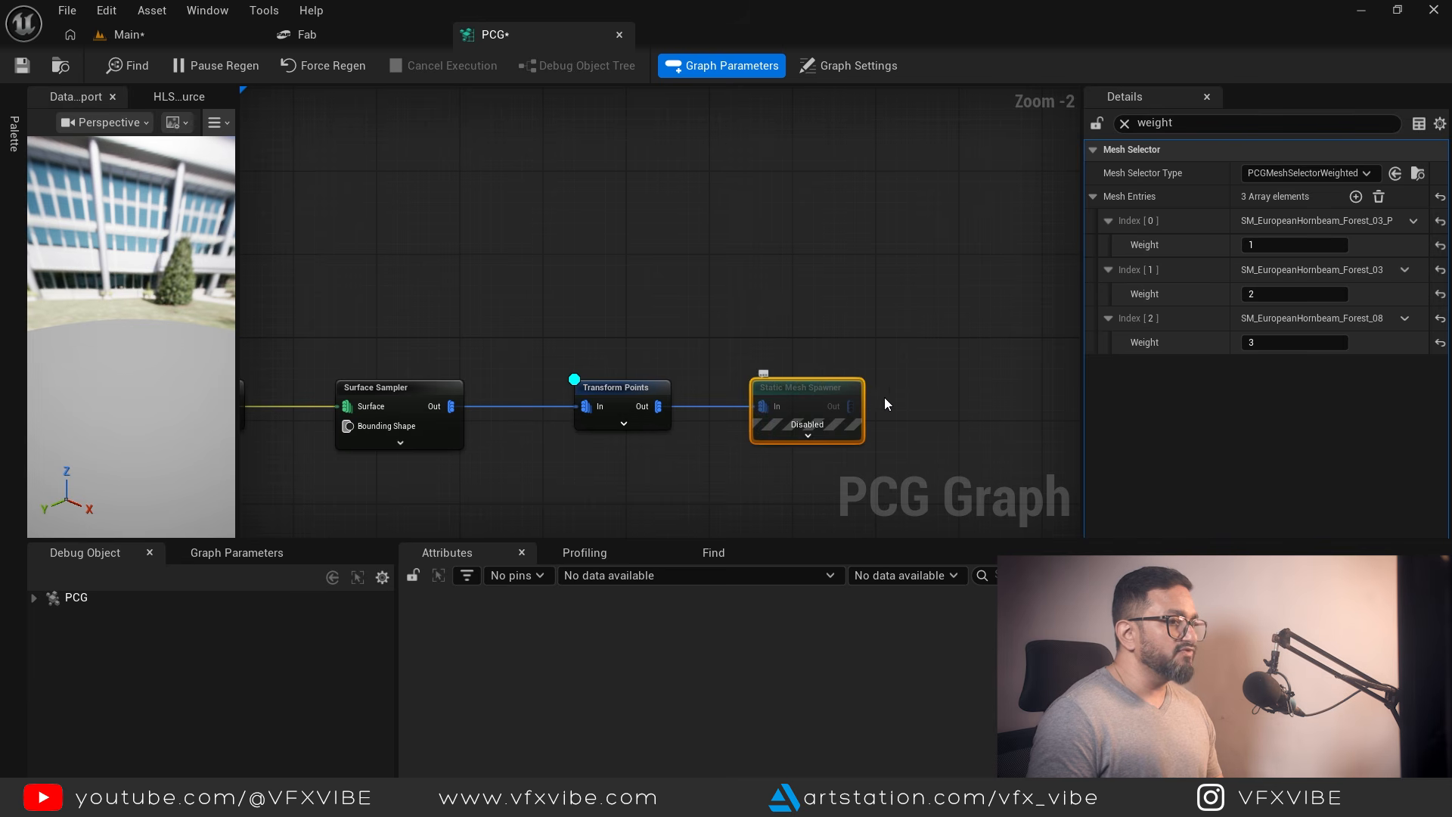
{"action": "left_click", "coordinate": [1125, 124]}
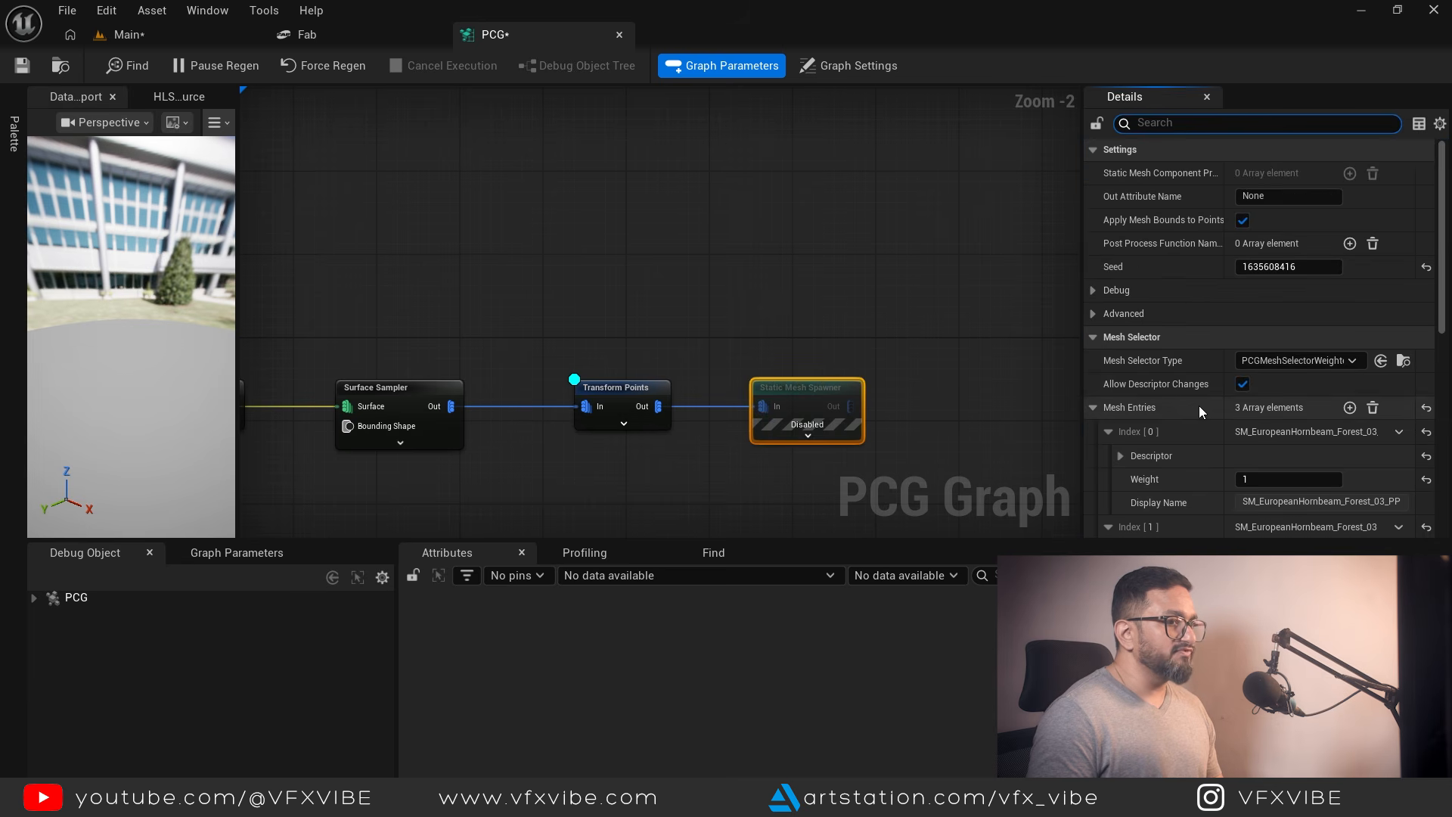
{"action": "scroll", "coordinate": [1200, 409], "scroll_direction": "down", "scroll_amount": 10}
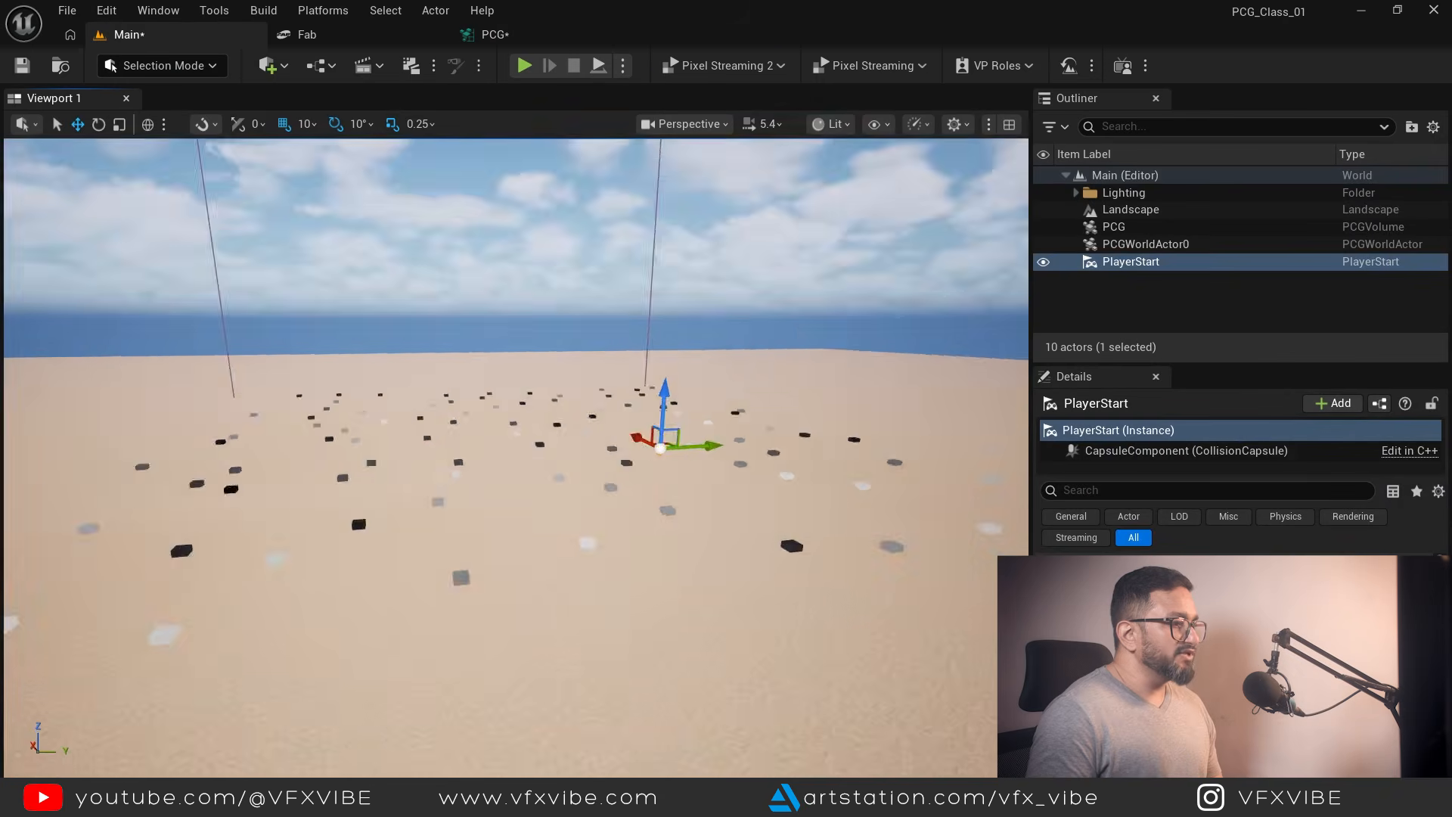
{"action": "right_click_drag", "start_coordinate": [484, 469], "coordinate": [539, 284]}
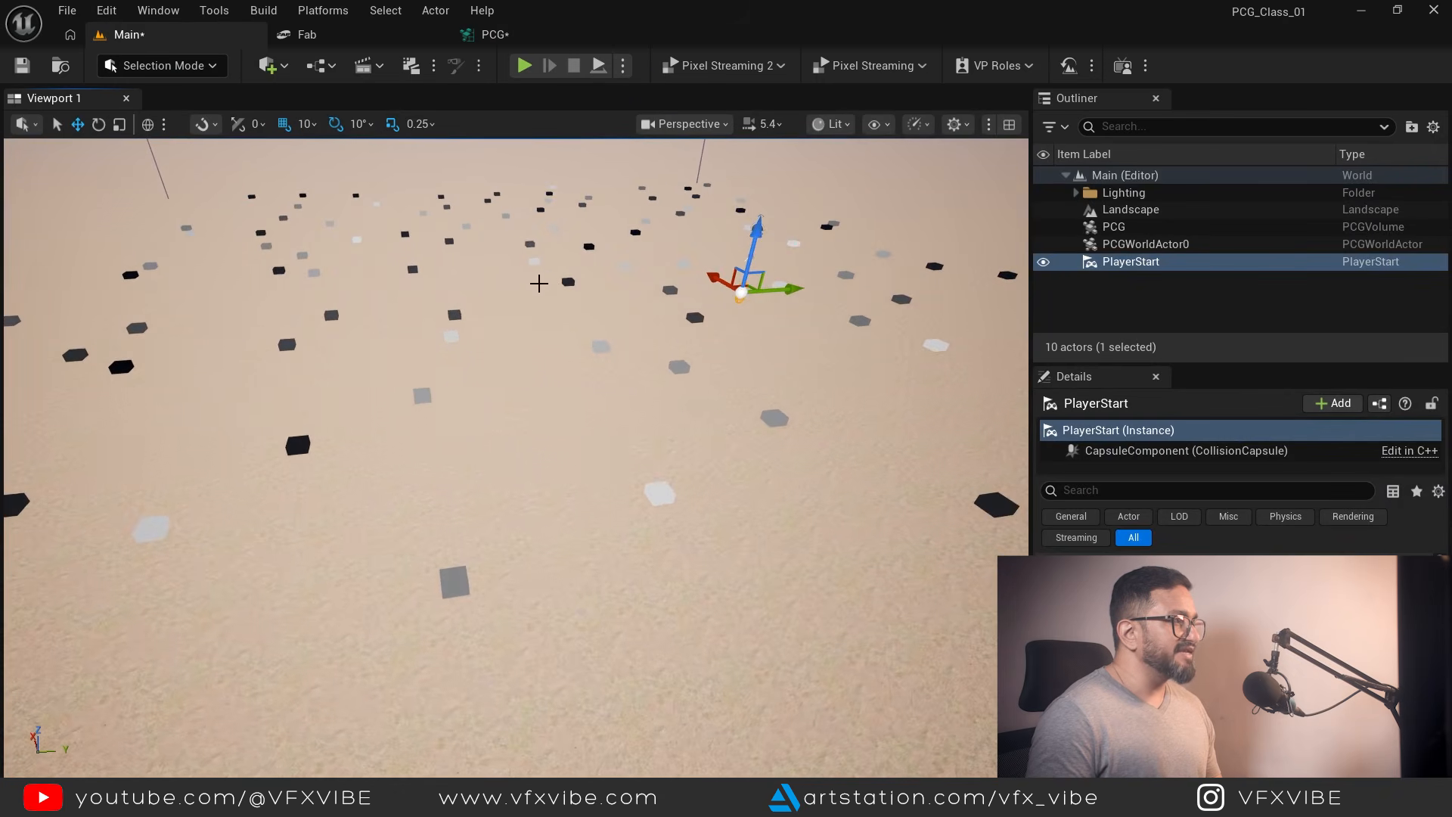
Set the Z value of Rotation Max to 360° on the Transform Points node in the PCG graph.
{"action": "left_click", "coordinate": [487, 34]}
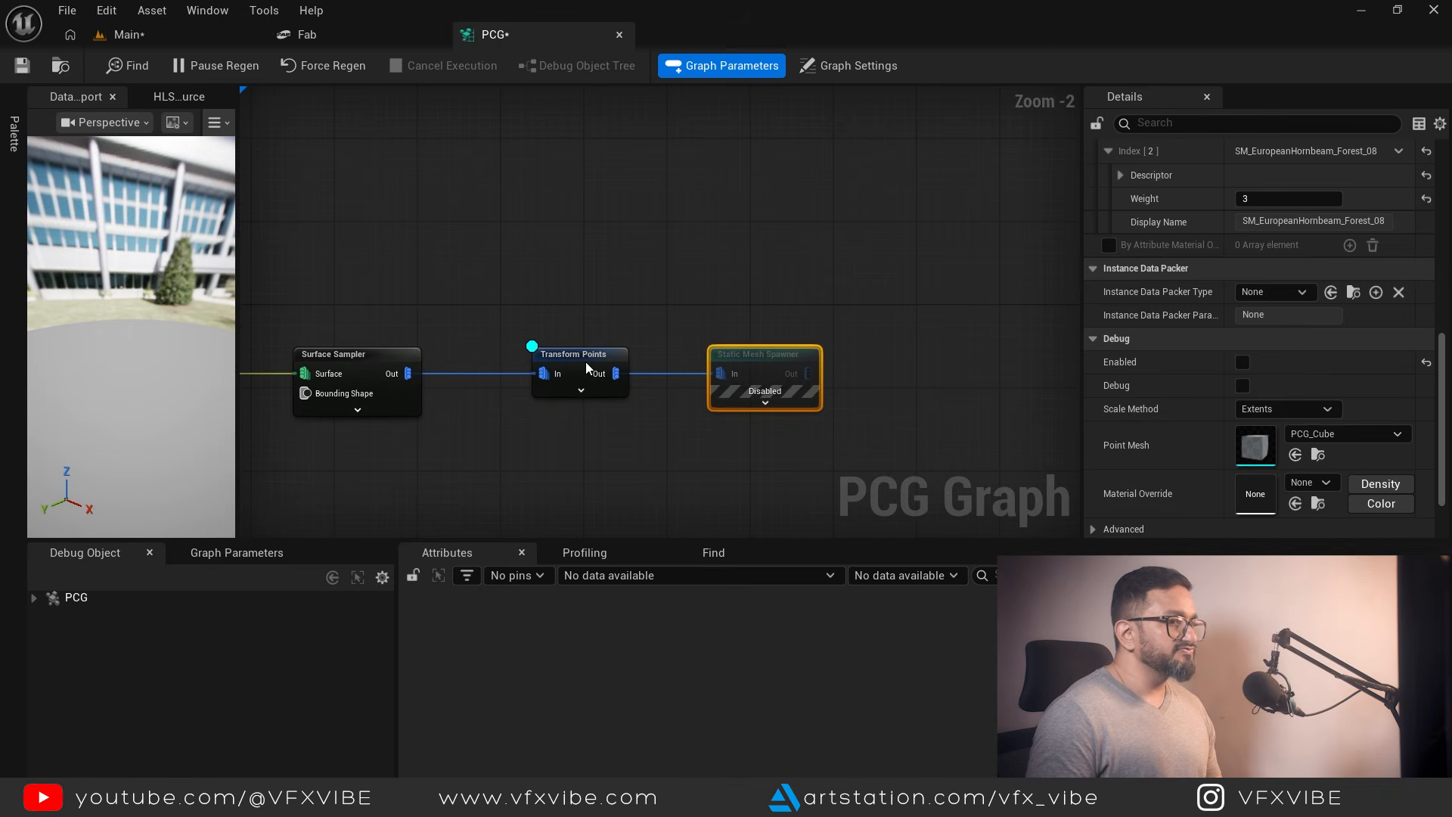
{"action": "left_click", "coordinate": [586, 361]}
{"action": "scroll", "coordinate": [1182, 318], "scroll_direction": "up", "scroll_amount": 5}
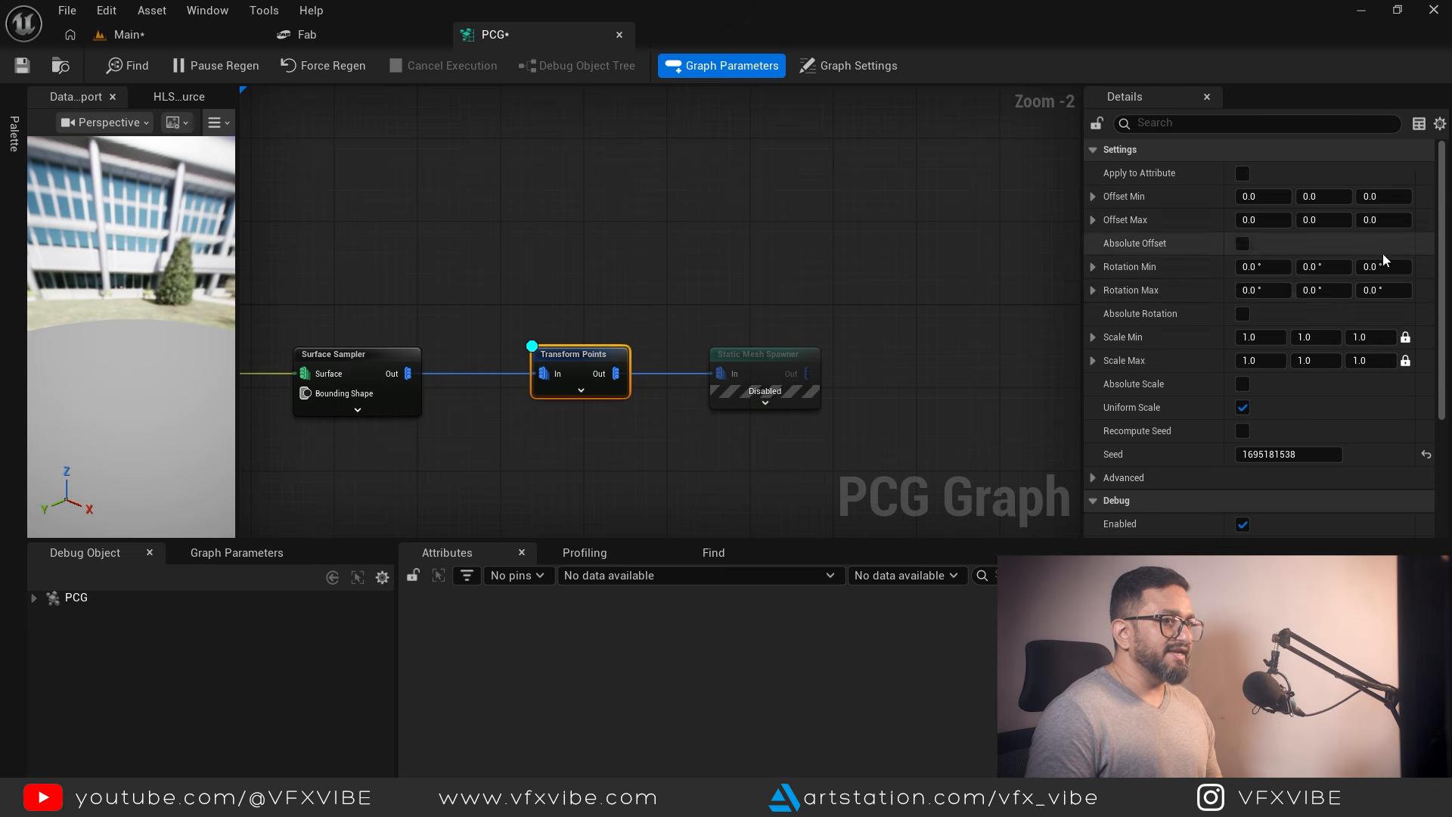
{"action": "left_click", "coordinate": [1382, 291]}
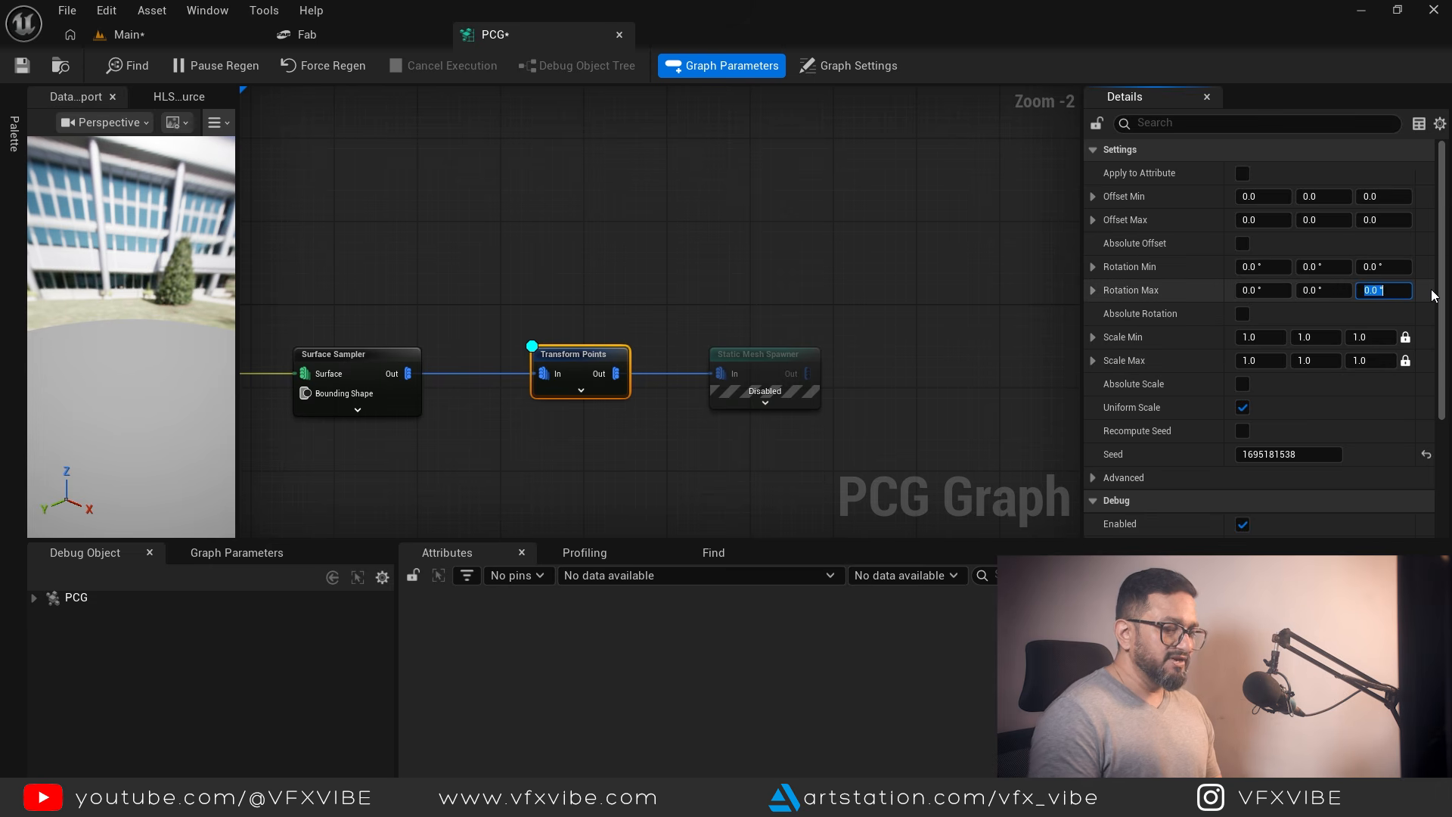
{"action": "left_click", "coordinate": [1384, 291]}
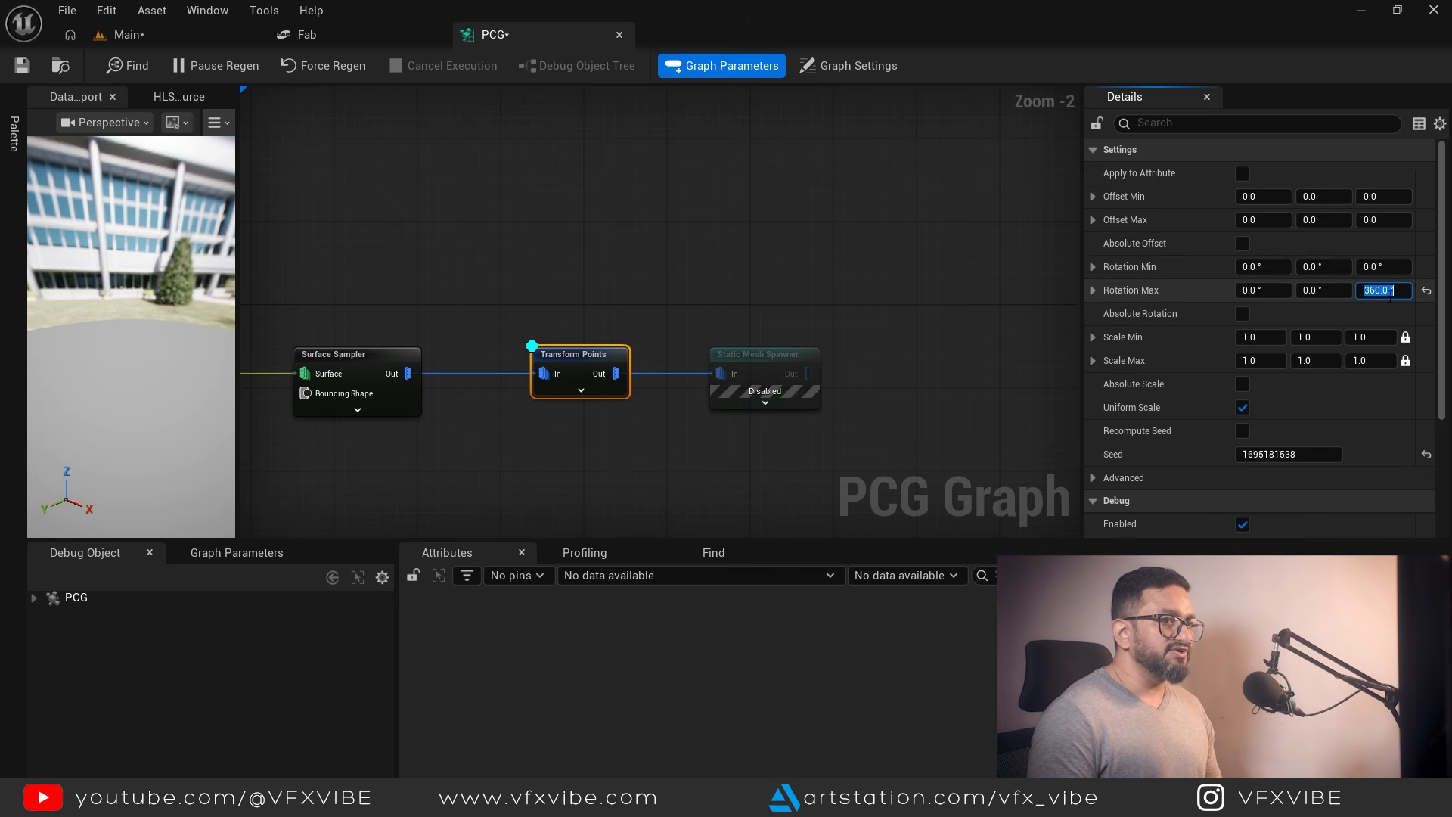
Inspect the random rotation of the debug points in the Main level.
{"action": "left_click", "coordinate": [143, 44]}
{"action": "left_click_drag", "start_coordinate": [490, 480], "coordinate": [570, 567]}
{"action": "mouse_move", "coordinate": [511, 514]}
{"action": "right_mouse_down"}
{"action": "mouse_move", "coordinate": [500, 552]}
{"action": "mouse_move", "coordinate": [518, 505]}
{"action": "right_mouse_up"}
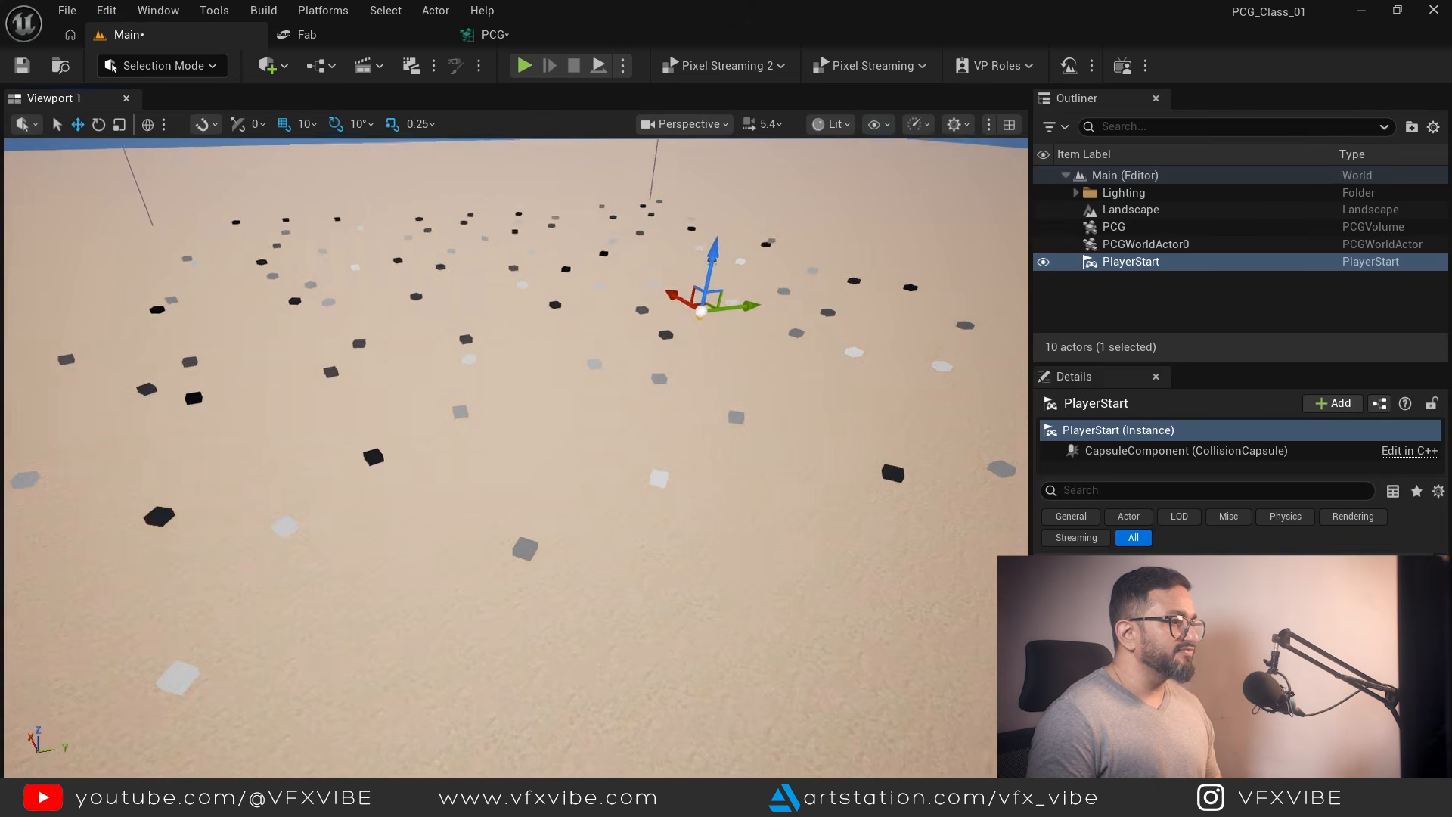
{"action": "left_click_drag", "start_coordinate": [375, 496], "coordinate": [423, 462], "text": "alt"}
{"action": "left_click_drag", "start_coordinate": [686, 493], "coordinate": [635, 544], "text": "alt"}
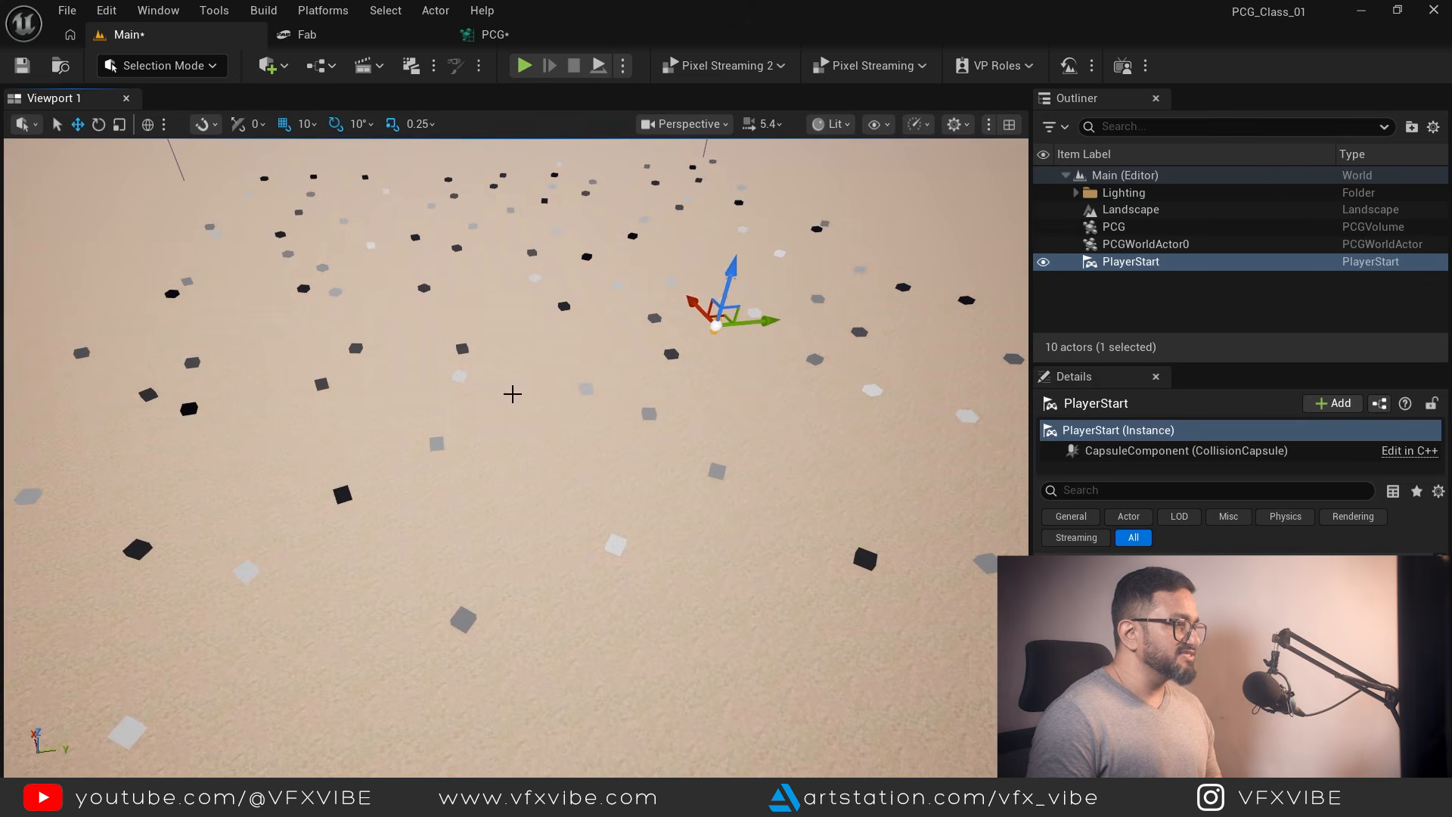
Set the Transform Points node's Scale Min to 0.7 and Scale Max to 1.5, and check the points in the Main level.
{"action": "left_click", "coordinate": [500, 35]}
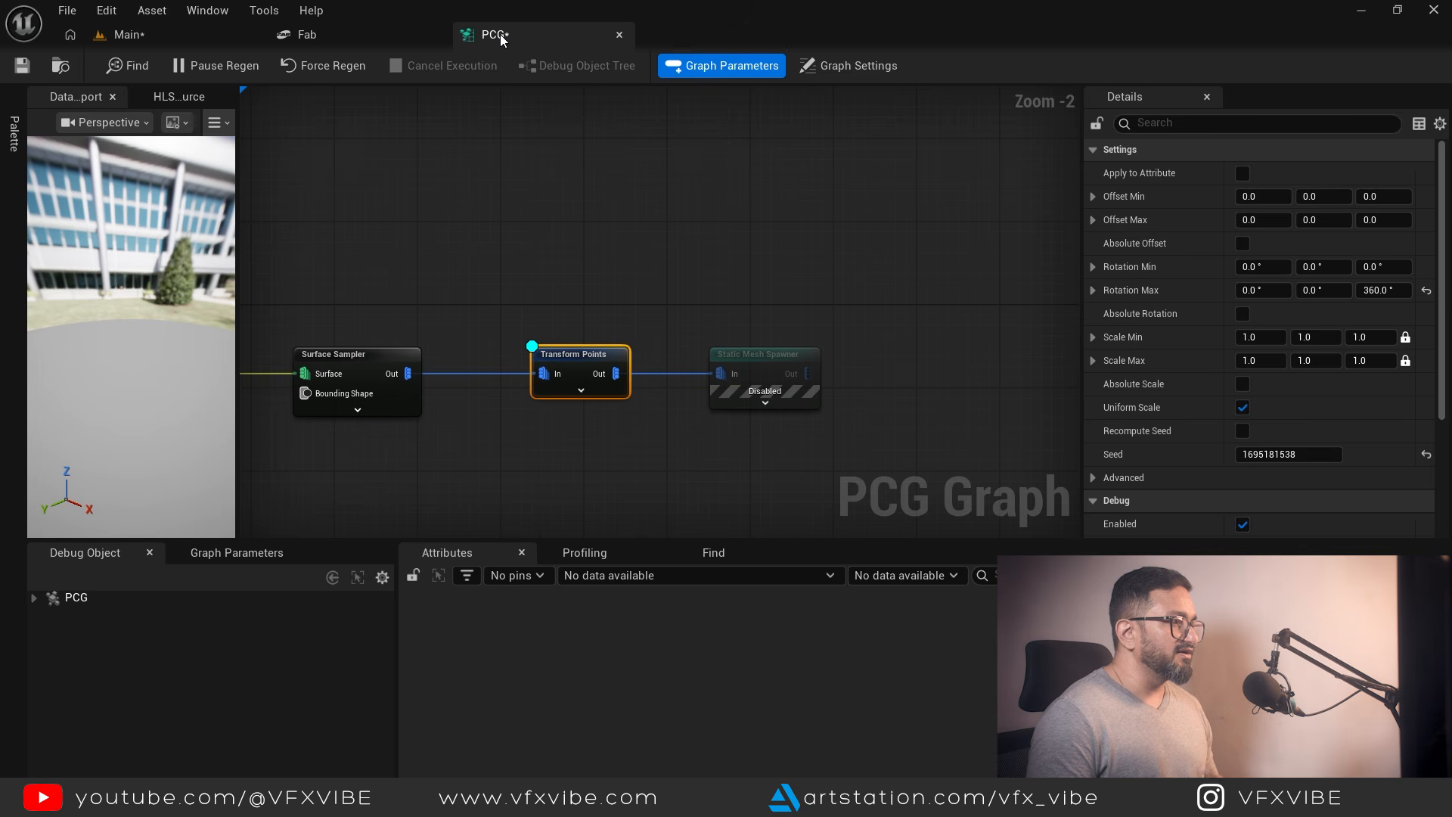
{"action": "right_click_drag", "start_coordinate": [706, 314], "coordinate": [650, 280]}
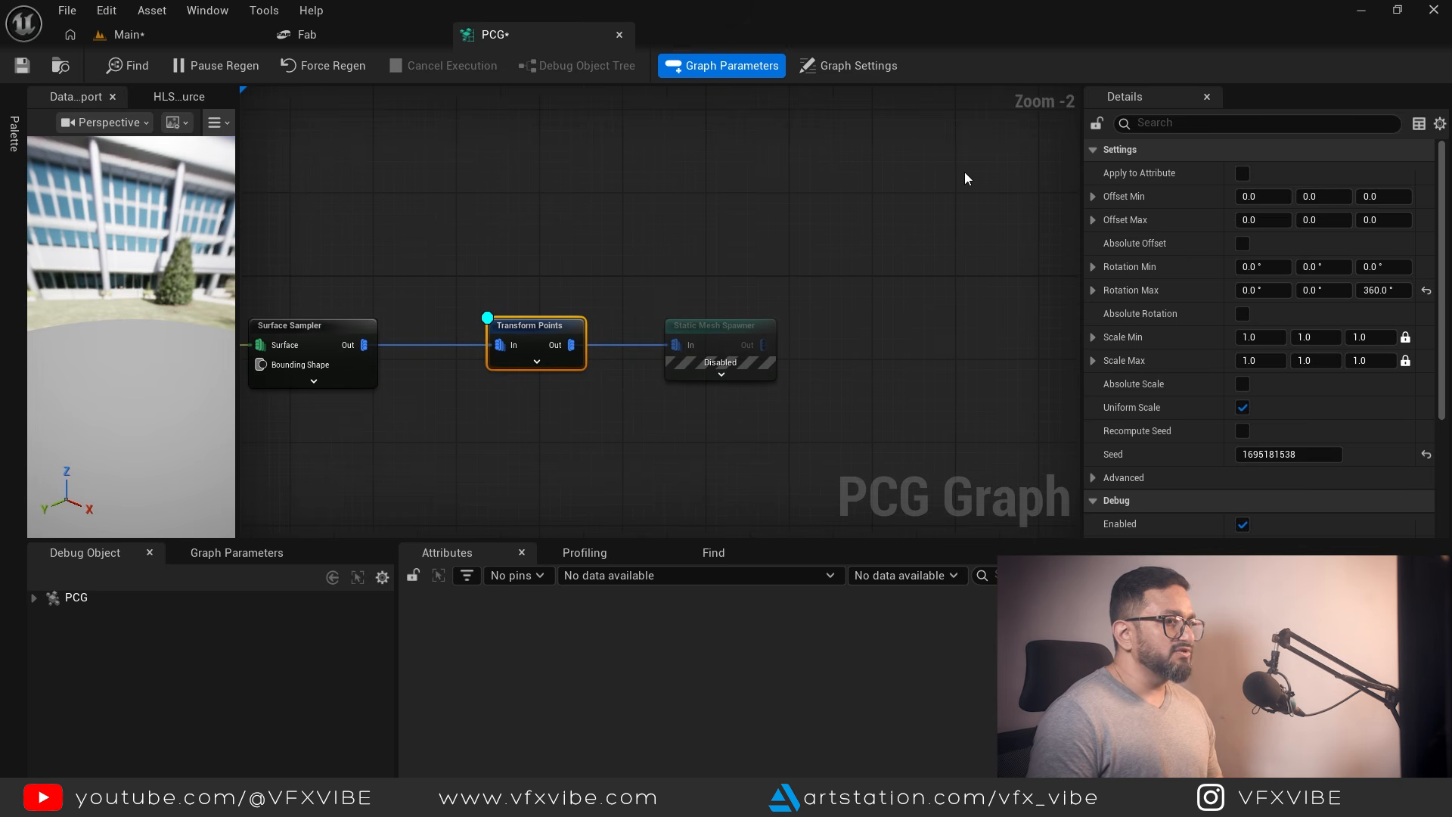
{"action": "left_click", "coordinate": [1256, 337]}
{"action": "type", "text": ".7"}
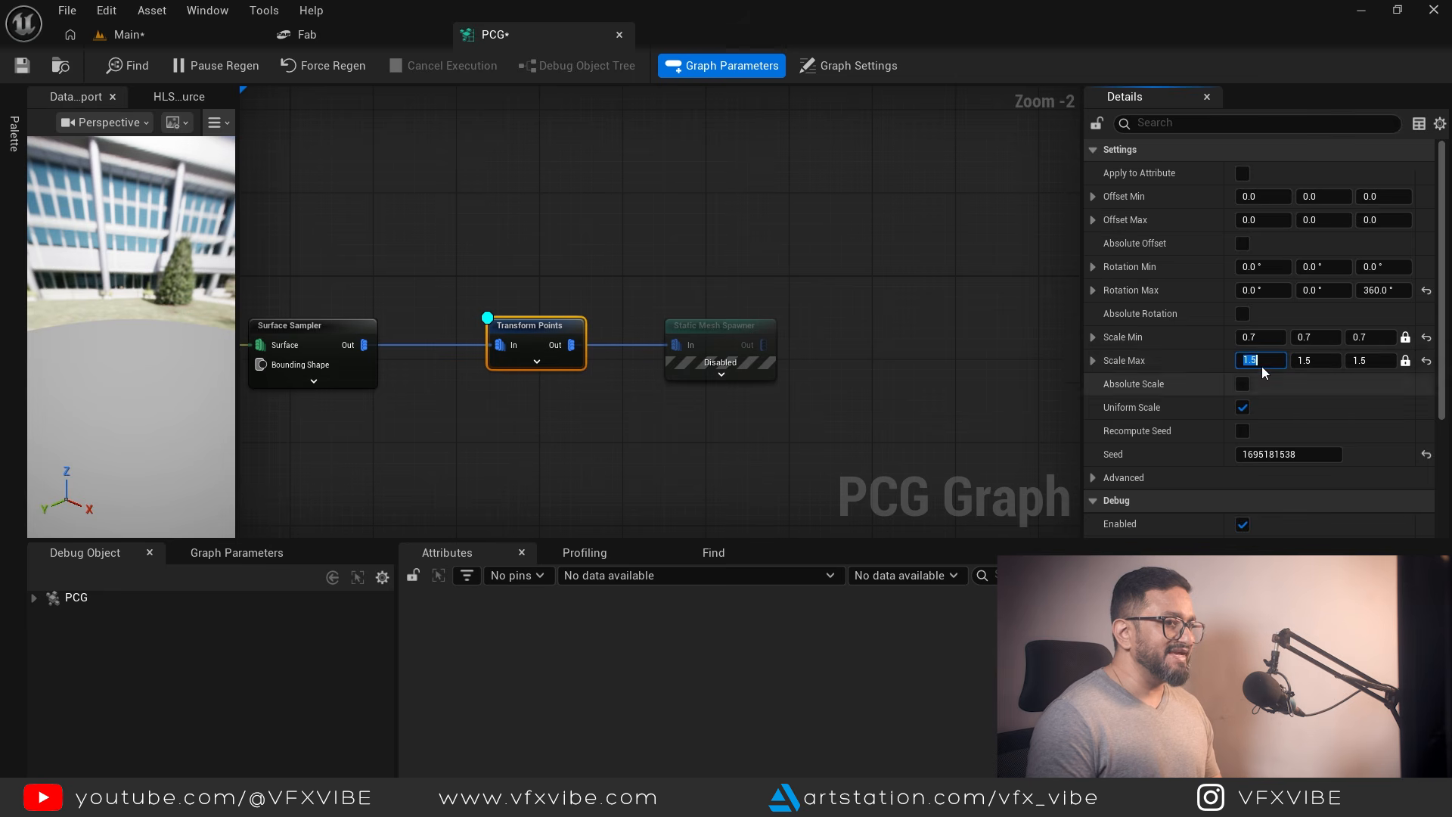
{"action": "left_click", "coordinate": [166, 35]}
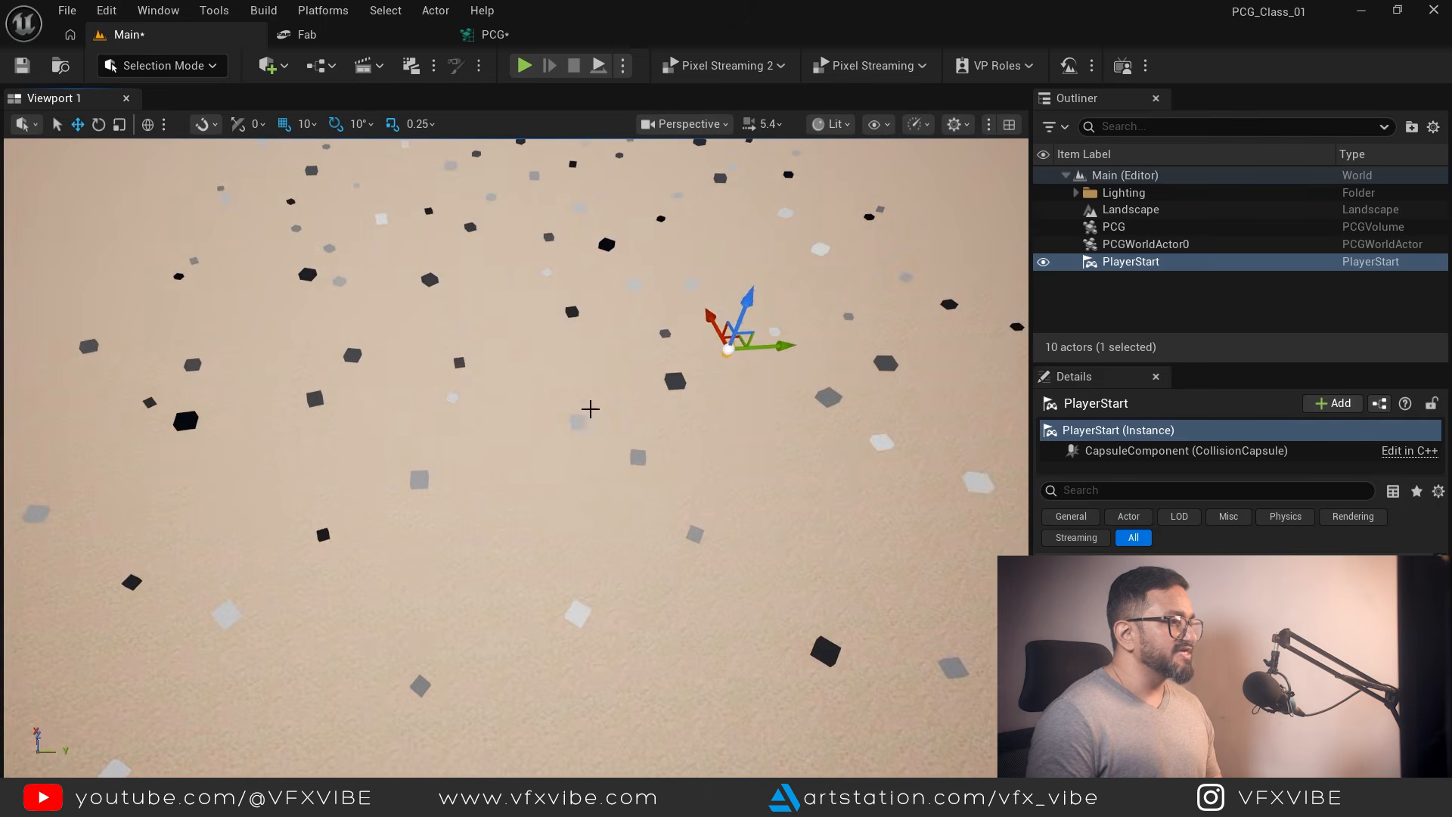
{"action": "scroll", "coordinate": [590, 409], "scroll_direction": "down", "scroll_amount": 5}
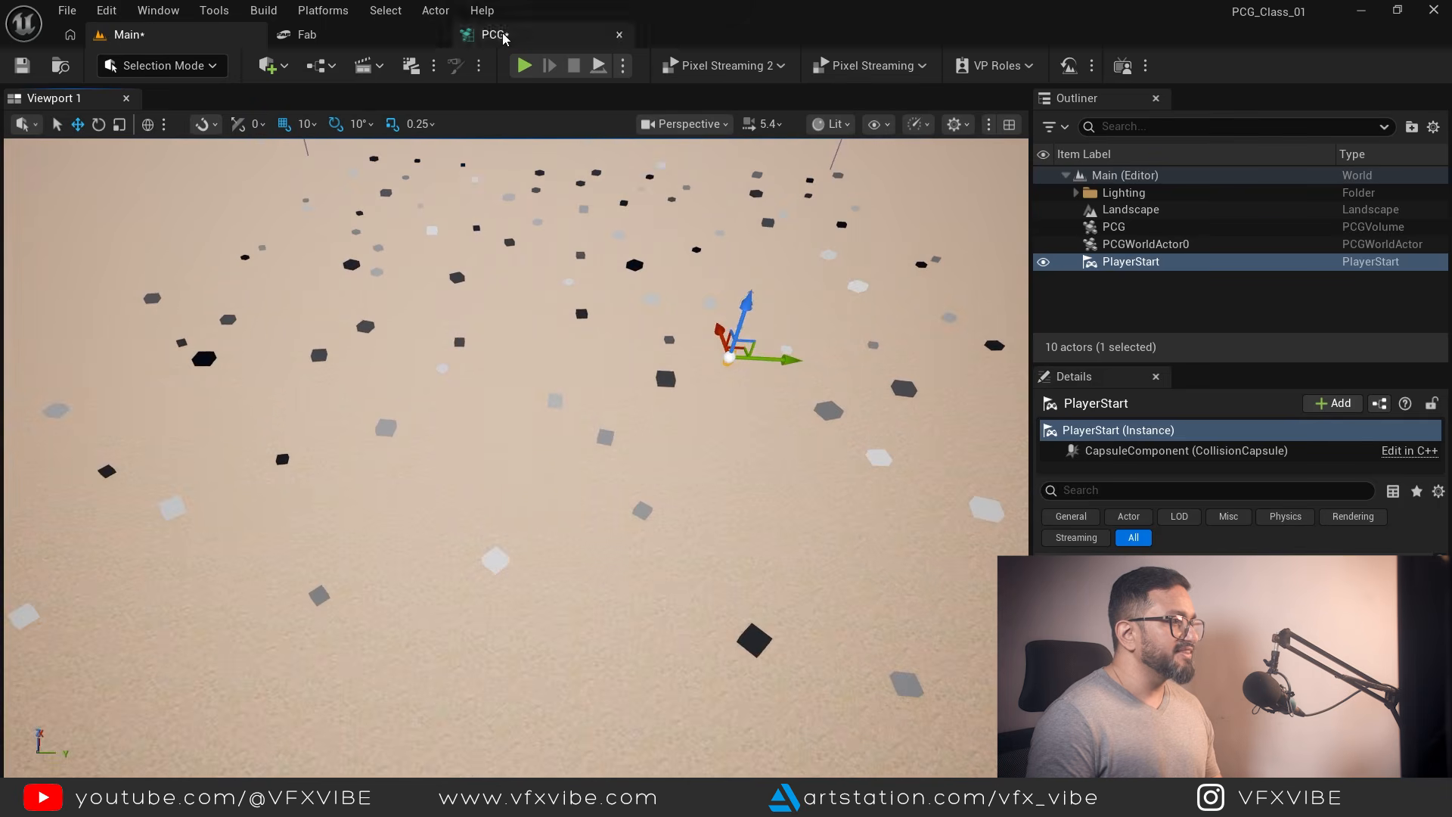
Re-enable the Static Mesh Spawner node and inspect the randomly rotated and scaled trees in the Main level.
{"action": "left_click", "coordinate": [493, 34]}
{"action": "left_click_drag", "start_coordinate": [726, 269], "coordinate": [543, 466]}
{"action": "left_click", "coordinate": [136, 35]}
{"action": "right_click_drag", "start_coordinate": [597, 619], "coordinate": [652, 408]}
{"action": "left_click_drag", "start_coordinate": [552, 522], "coordinate": [552, 453]}
{"action": "mouse_move", "coordinate": [512, 583]}
{"action": "right_mouse_down"}
{"action": "mouse_move", "coordinate": [512, 515]}
{"action": "mouse_move", "coordinate": [506, 597]}
{"action": "mouse_move", "coordinate": [512, 583]}
{"action": "right_mouse_up"}
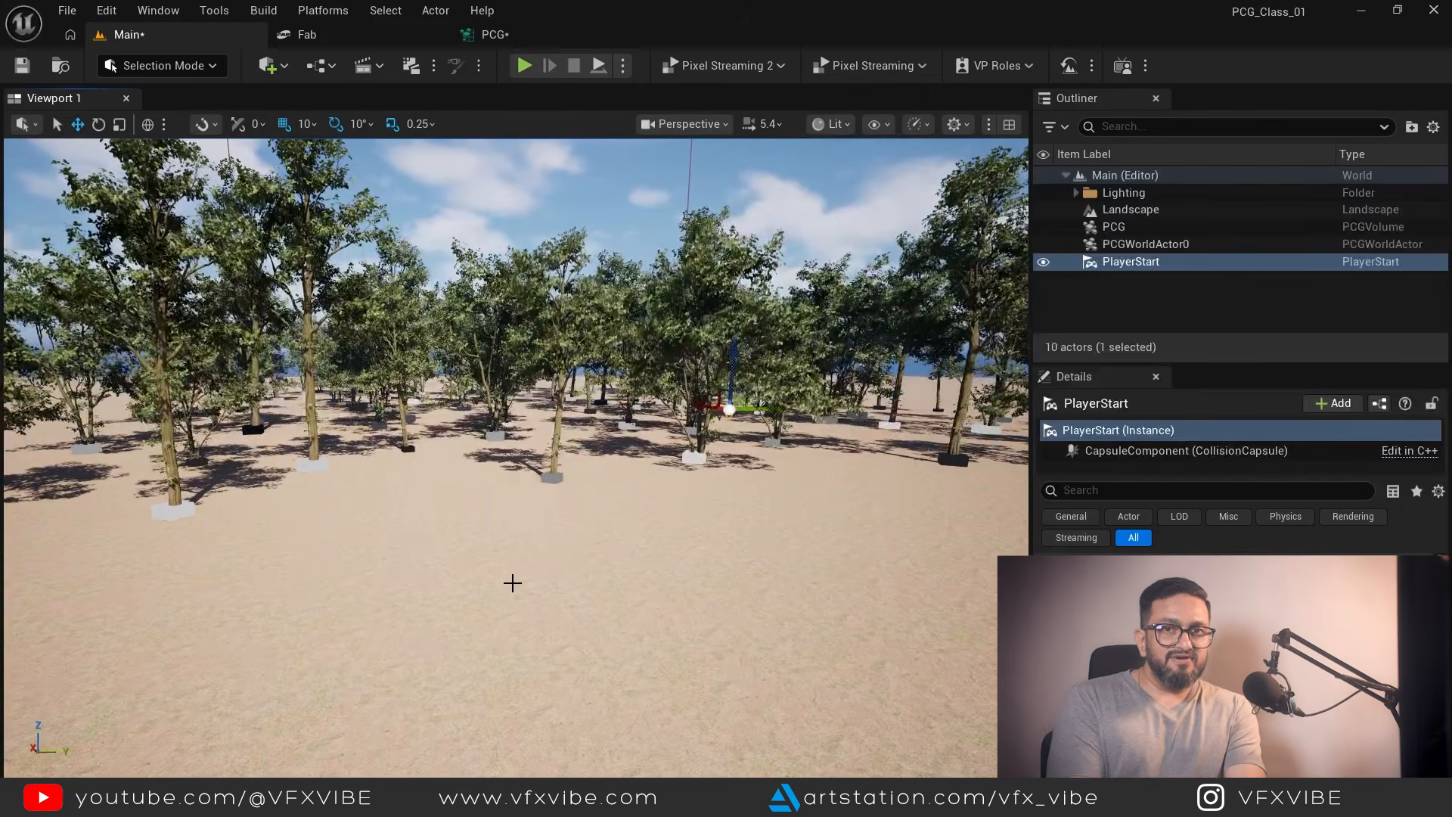